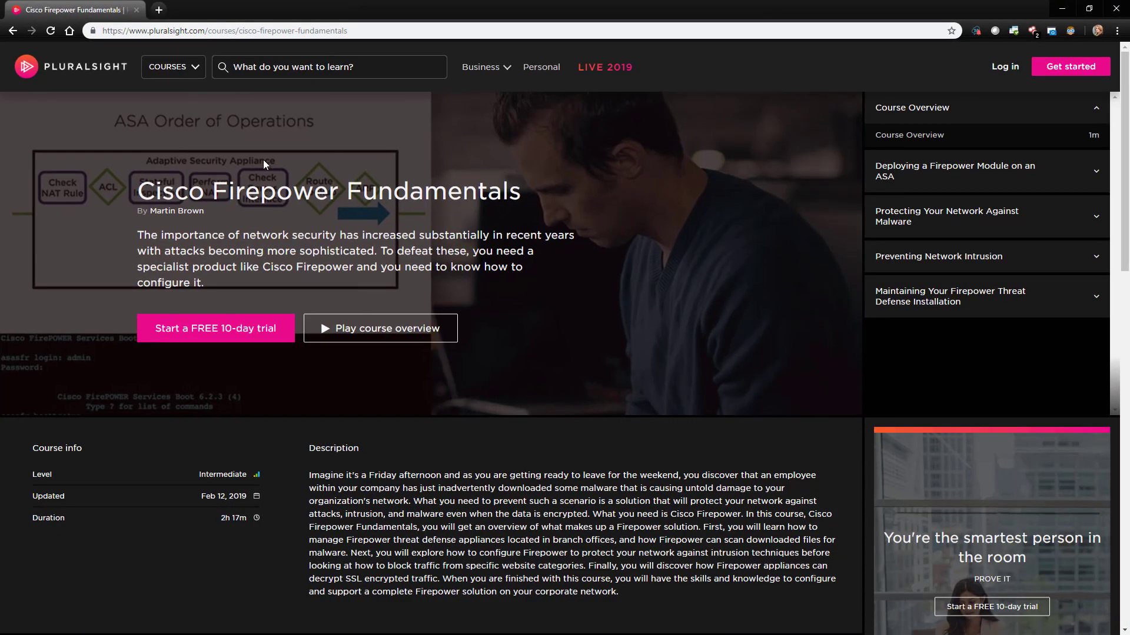
Briefly expand and collapse Deploying a Firepower Module on an ASA, then expand the Maintaining Your Firepower Threat Defense Installation lessons
scroll(346, 220, "down", 6)
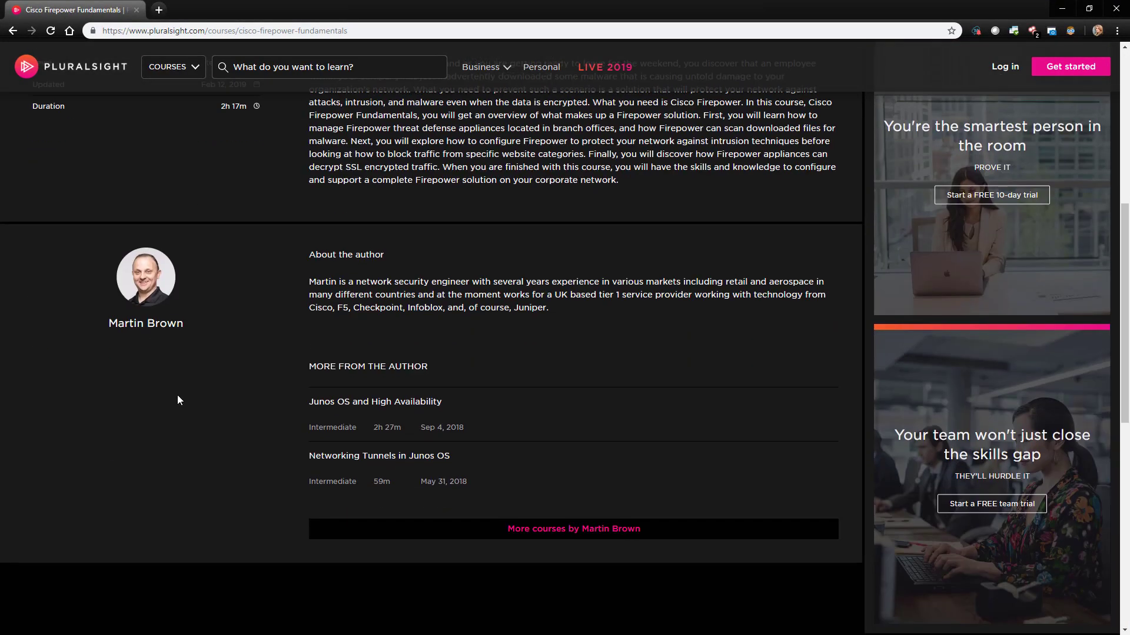
scroll(249, 422, "up", 6)
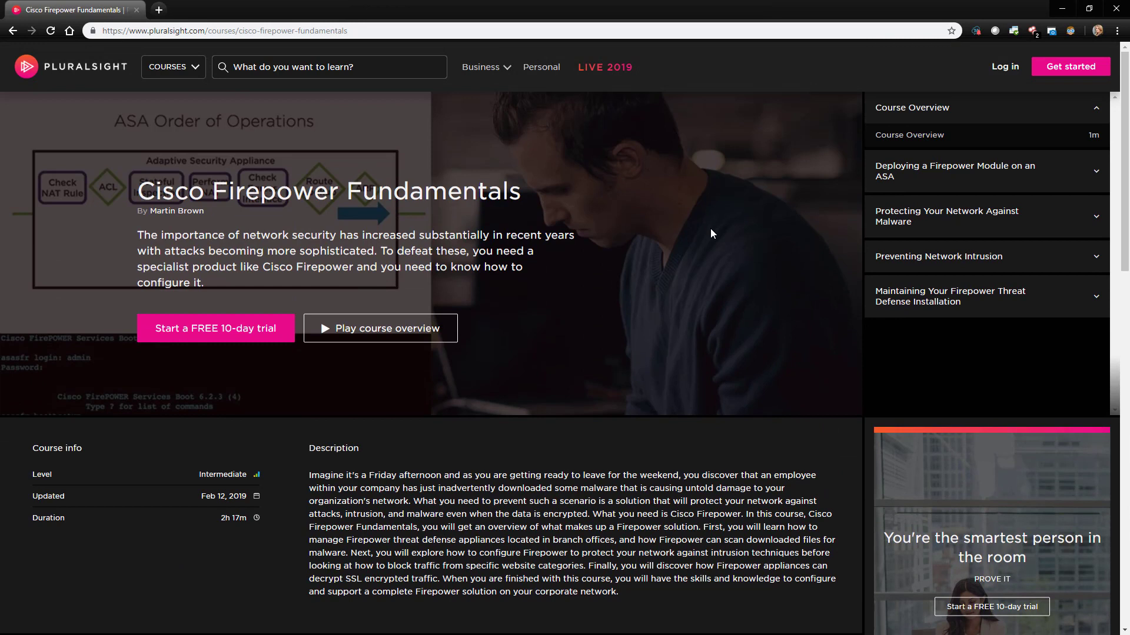
left_click(938, 184)
left_click(940, 181)
left_click(956, 301)
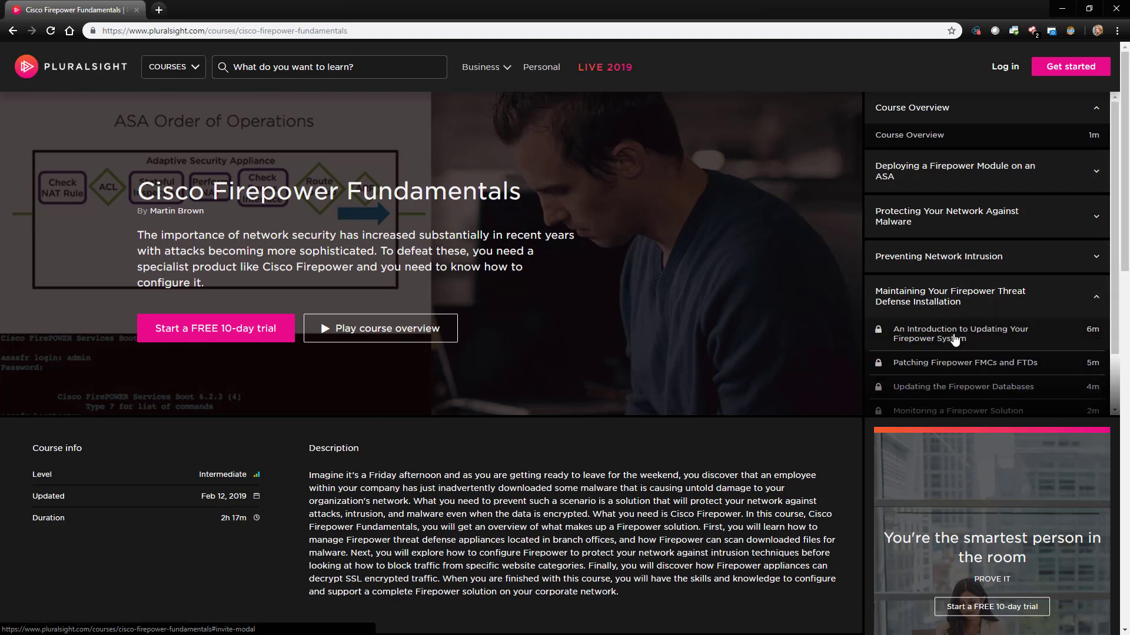
scroll(955, 343, "down", 1)
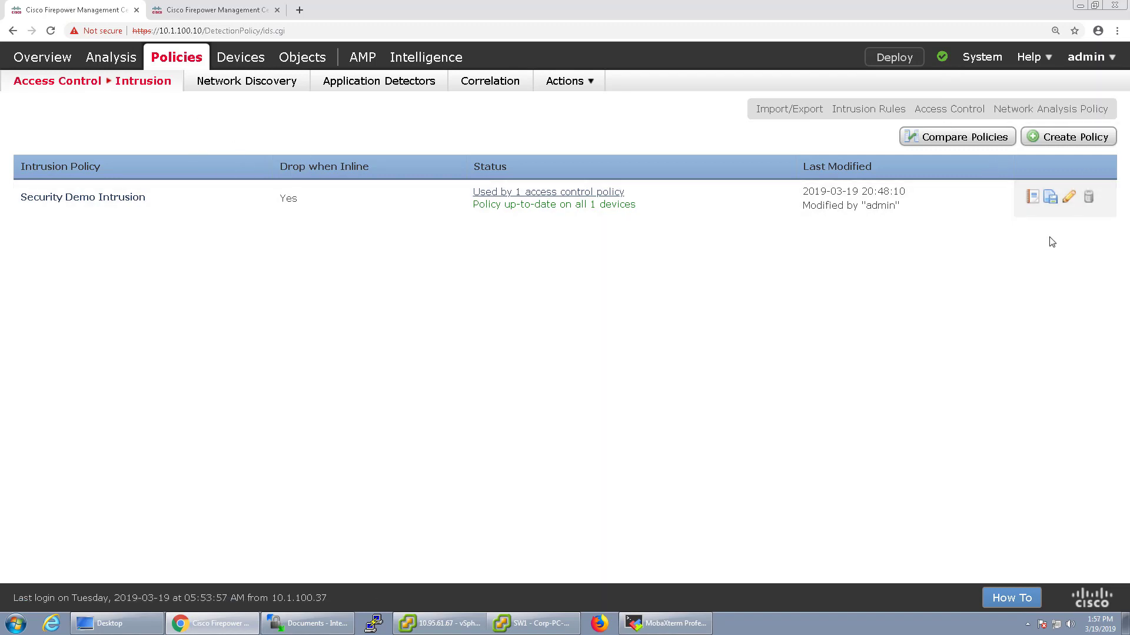
Open Security Demo Intrusion for editing, go back to the Intrusion policy list, and begin a new policy
left_click(1068, 198)
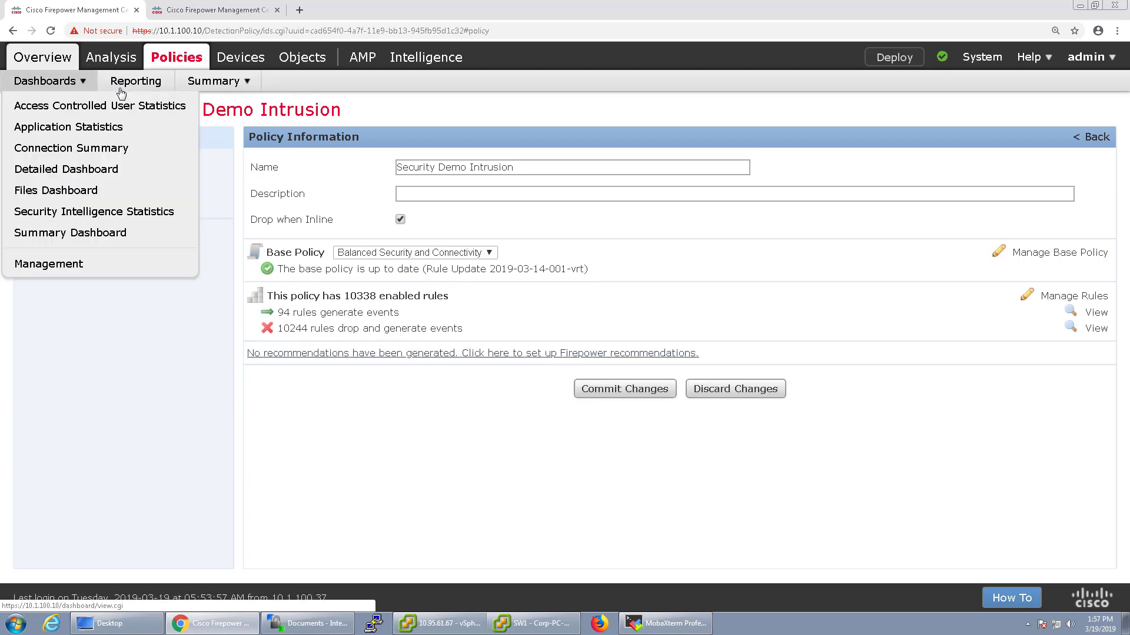
mouse_move(133, 87)
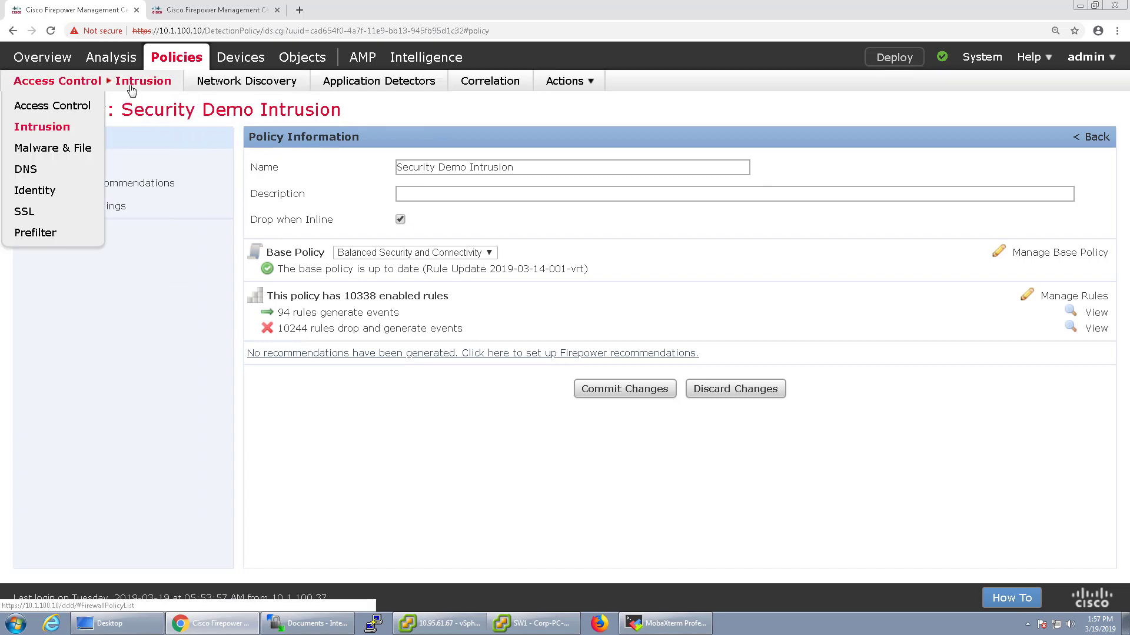
left_click(61, 129)
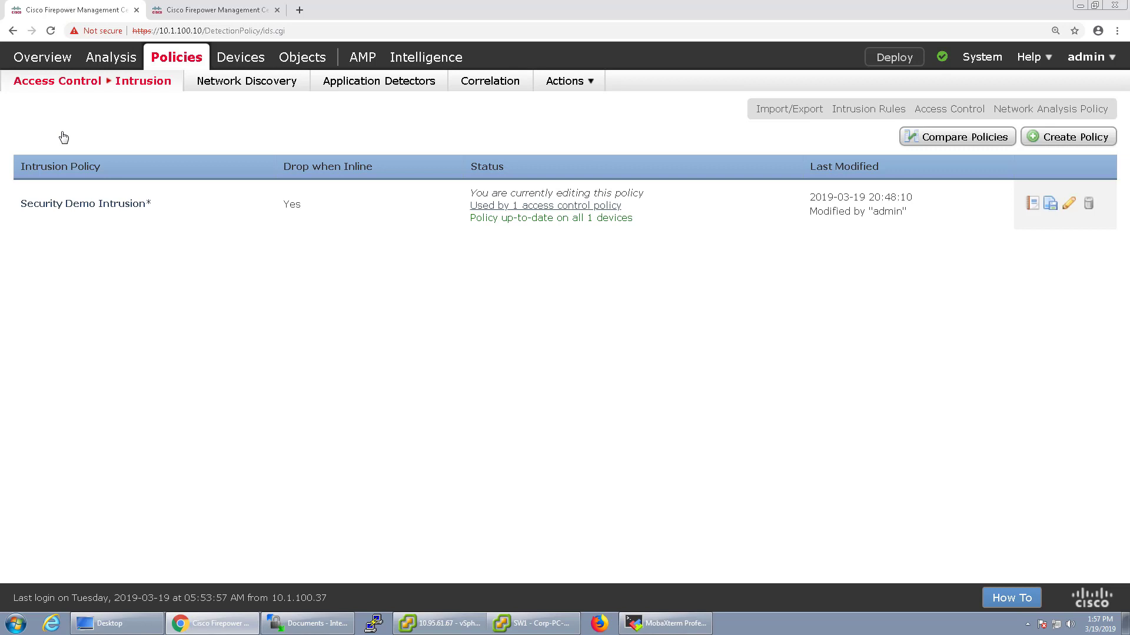
left_click(1037, 141)
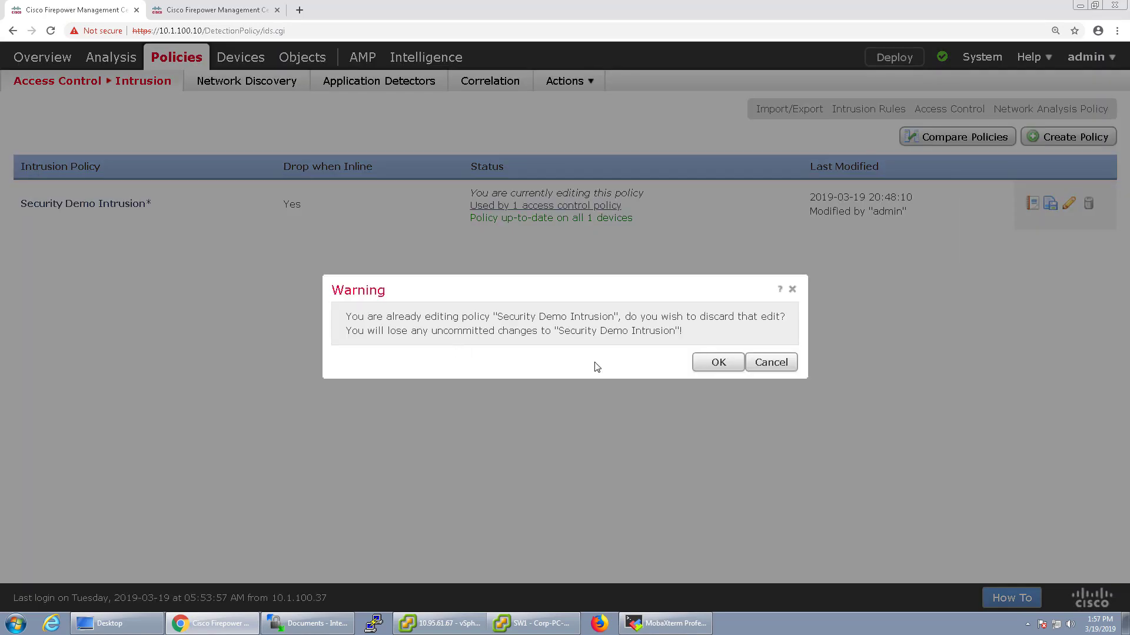
Discard the pending edit and create policy 'Security Demo Intrusion -2', opening it for editing
left_click(717, 365)
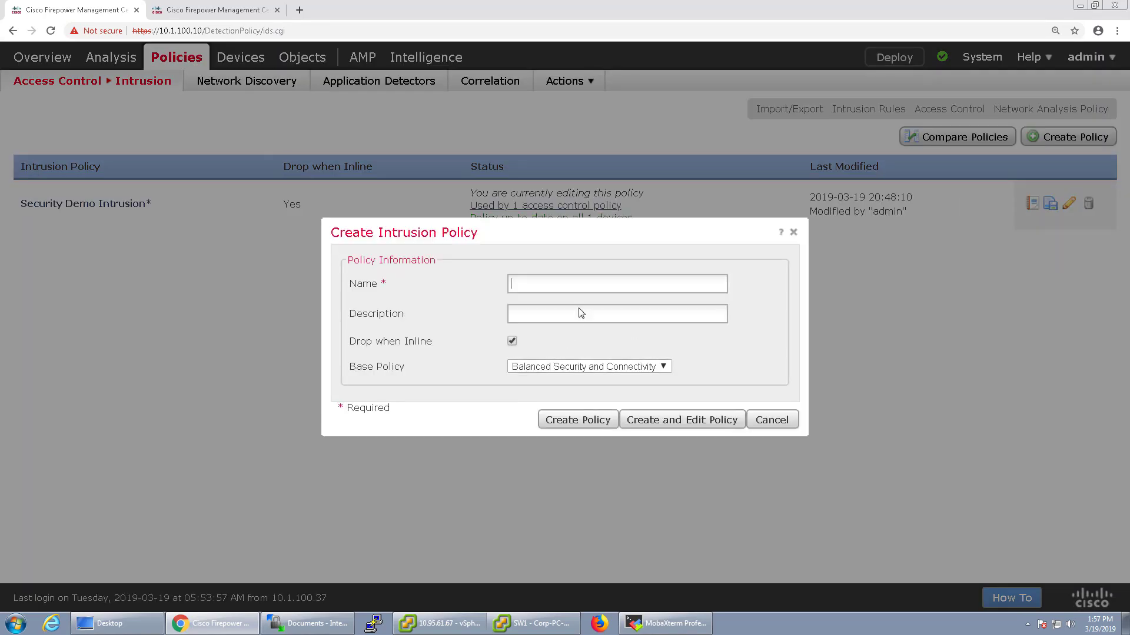
left_click(556, 367)
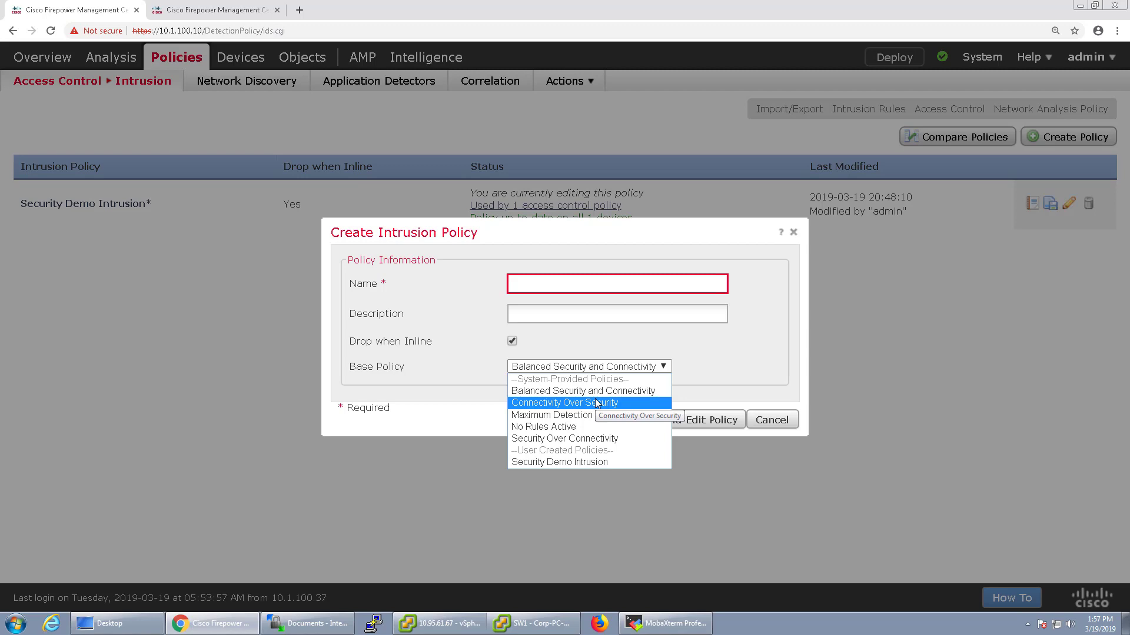
left_click(618, 281)
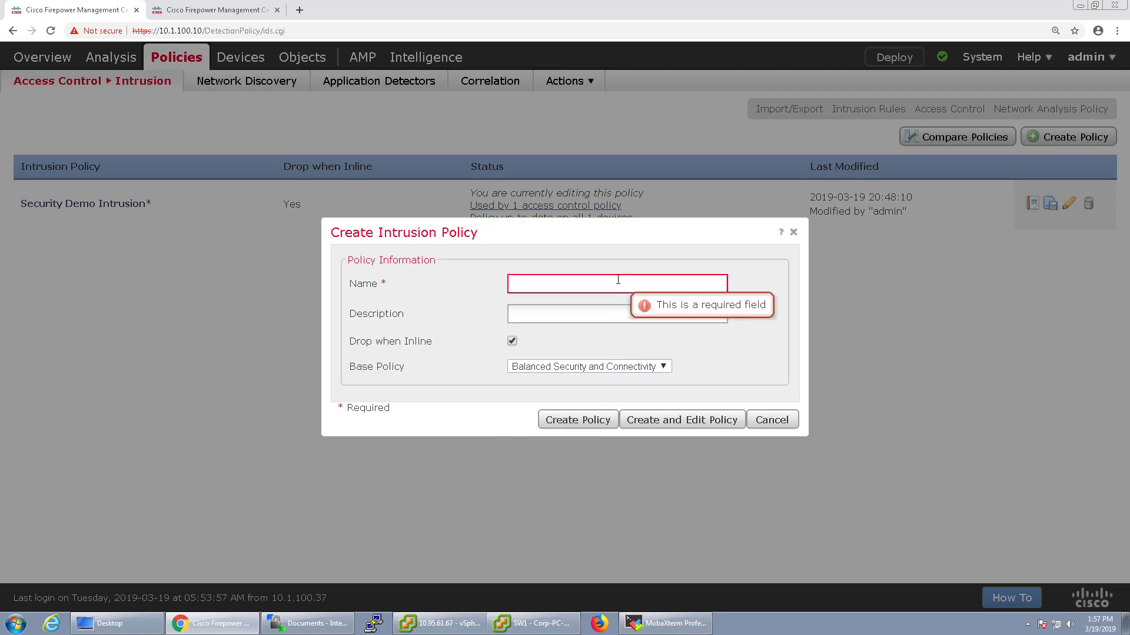
type("Security Demo Intrusion -2")
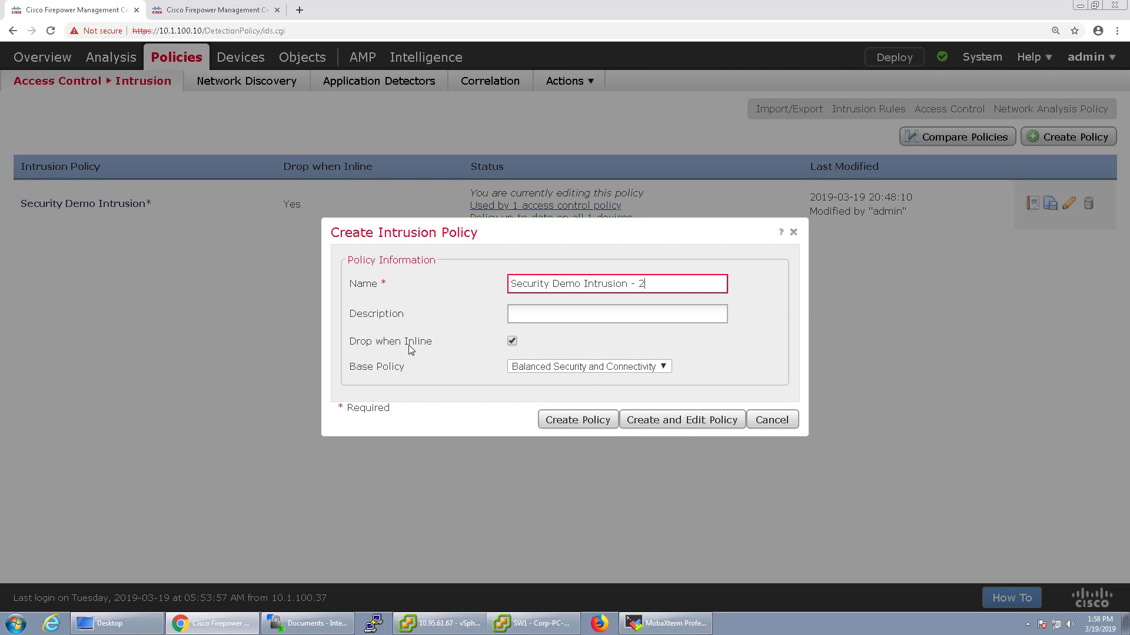
left_click_drag(351, 345, 454, 343)
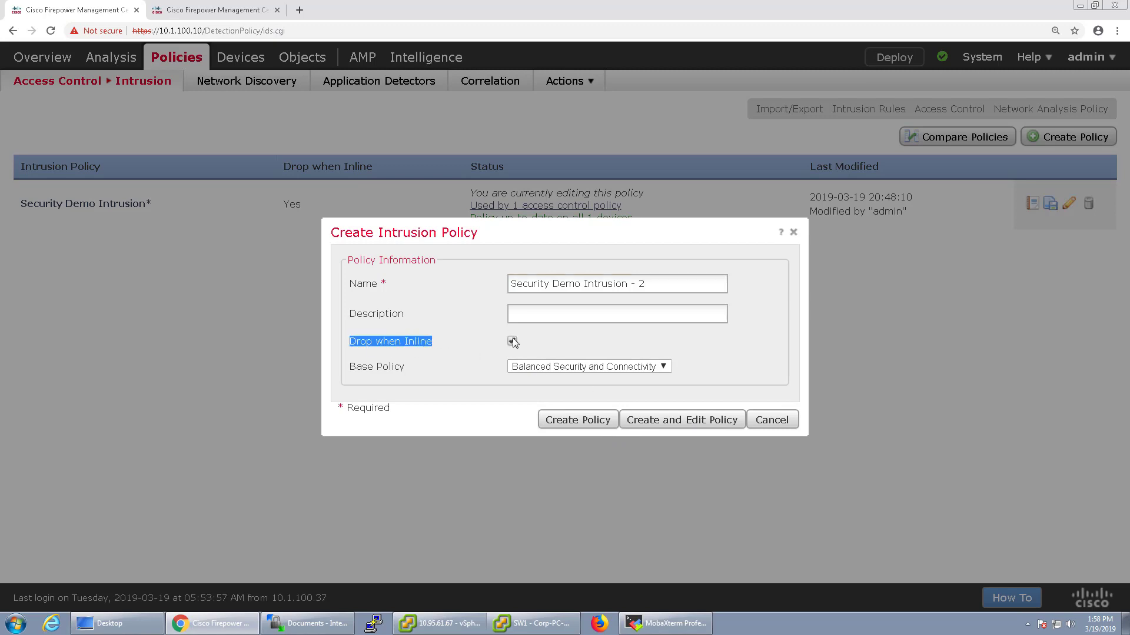
left_click(678, 430)
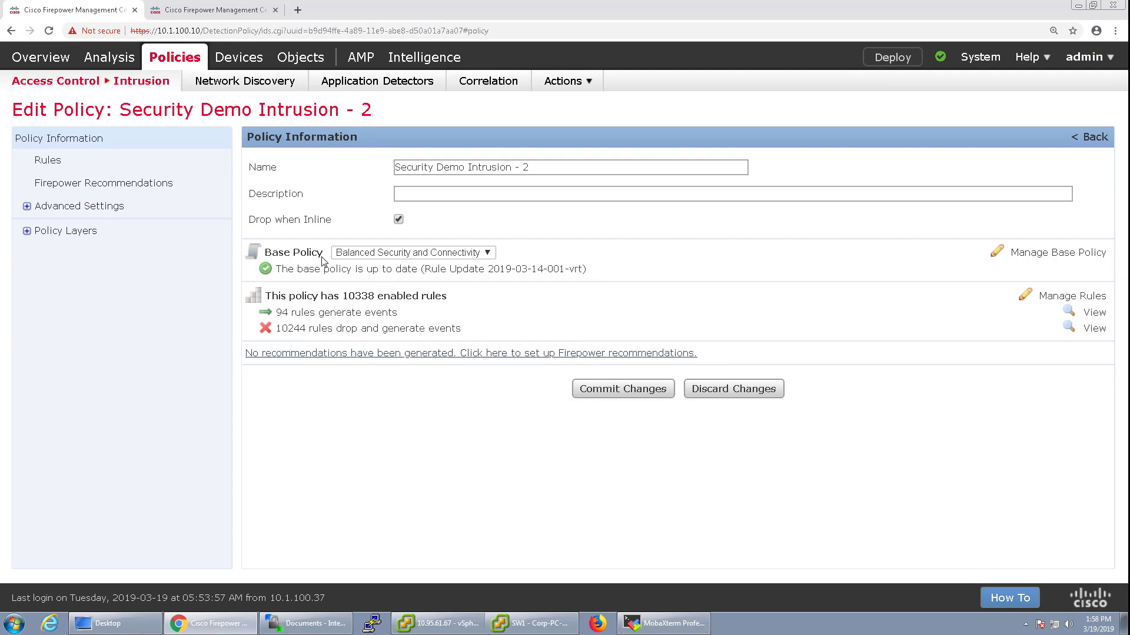
Try Connectivity Over Security as the base policy and review the rules it enables
left_click(416, 257)
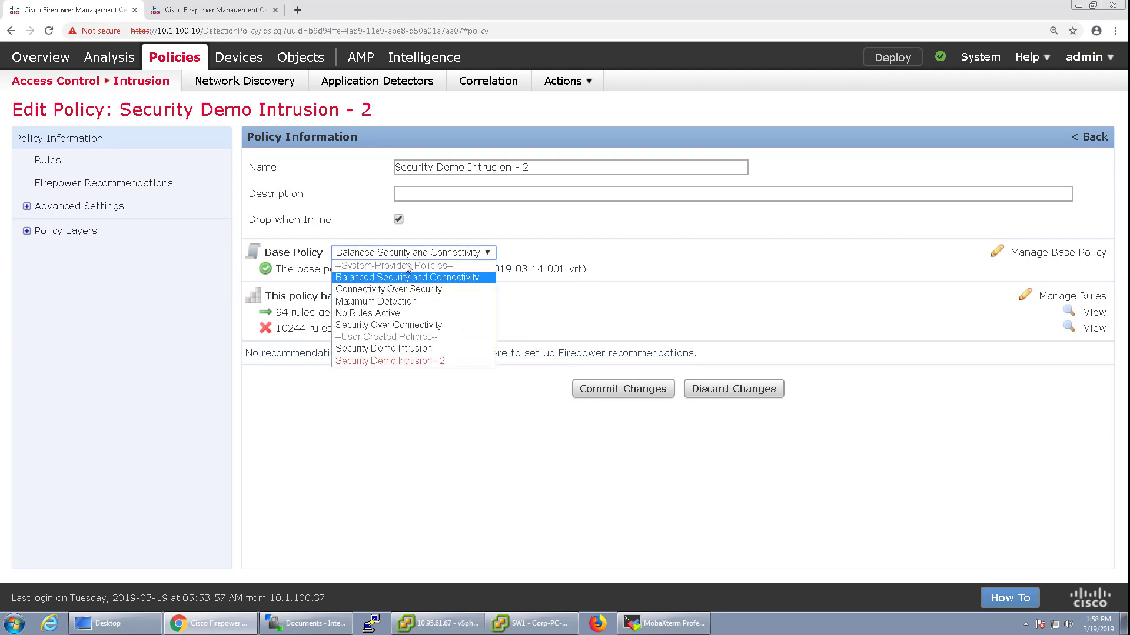
left_click(550, 236)
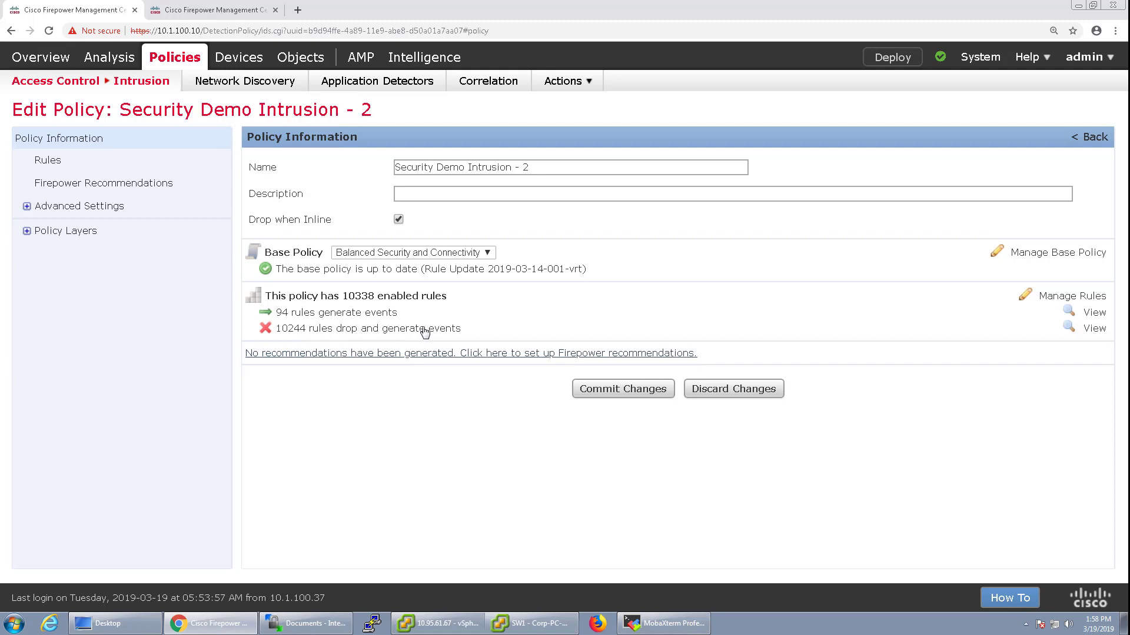
left_click(438, 253)
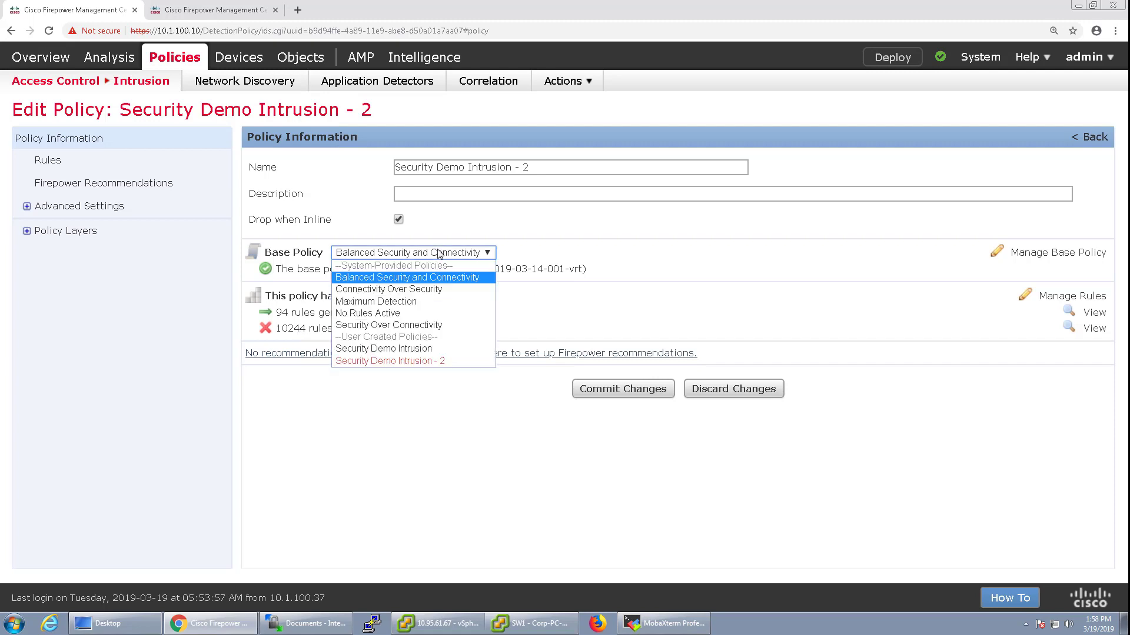
left_click(439, 289)
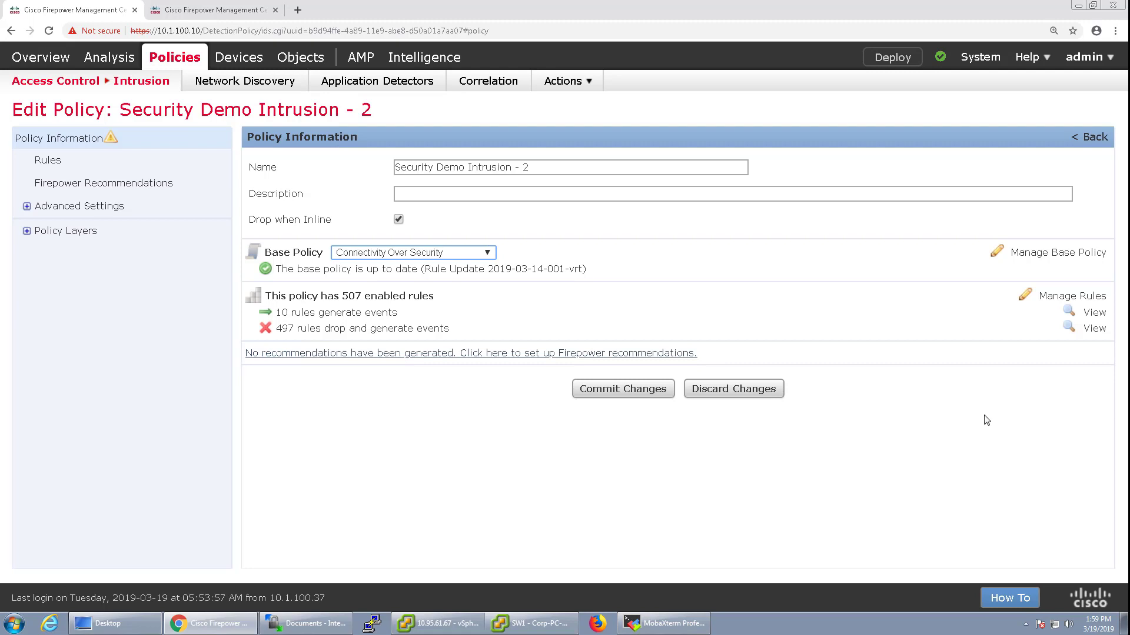
left_click(334, 297)
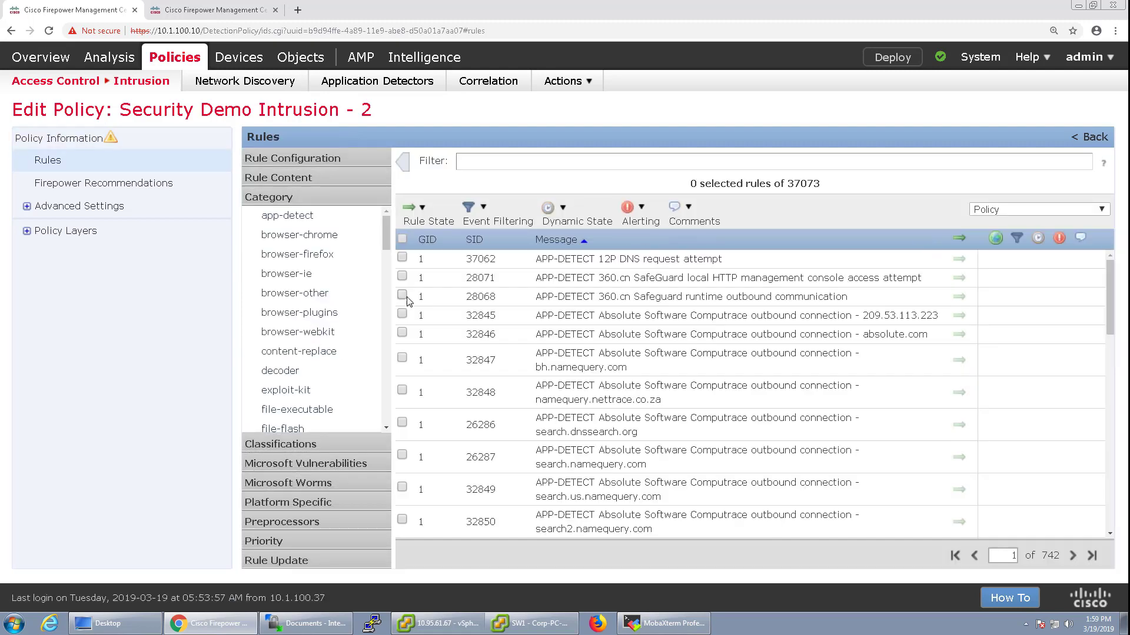
left_click(68, 143)
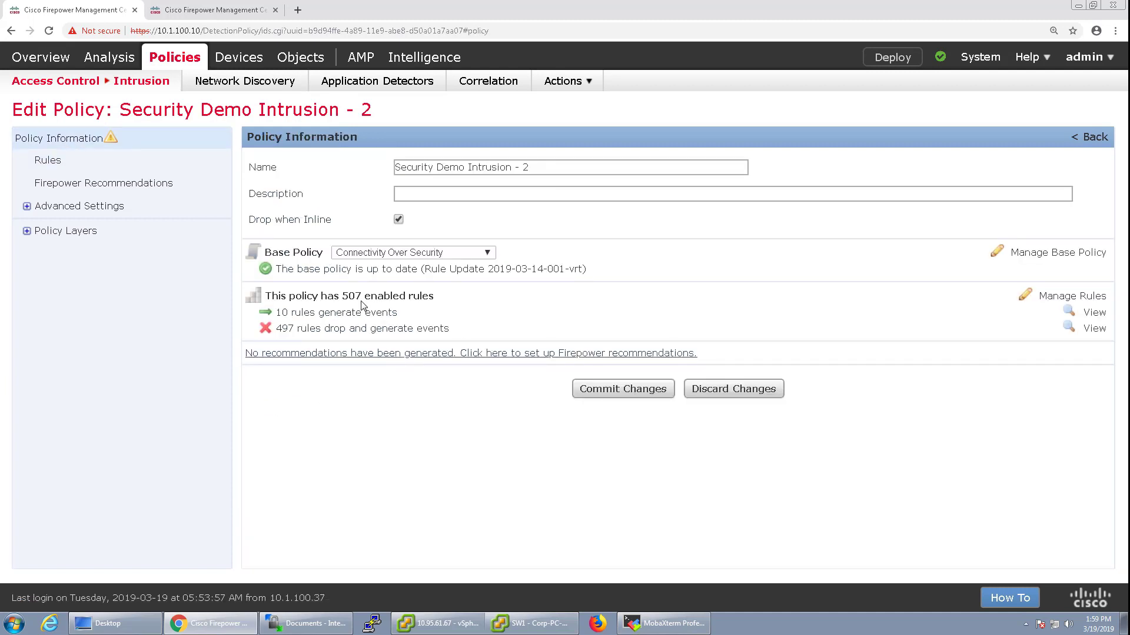
Restore Balanced Security and Connectivity as the base policy and commit the changes
left_click(470, 253)
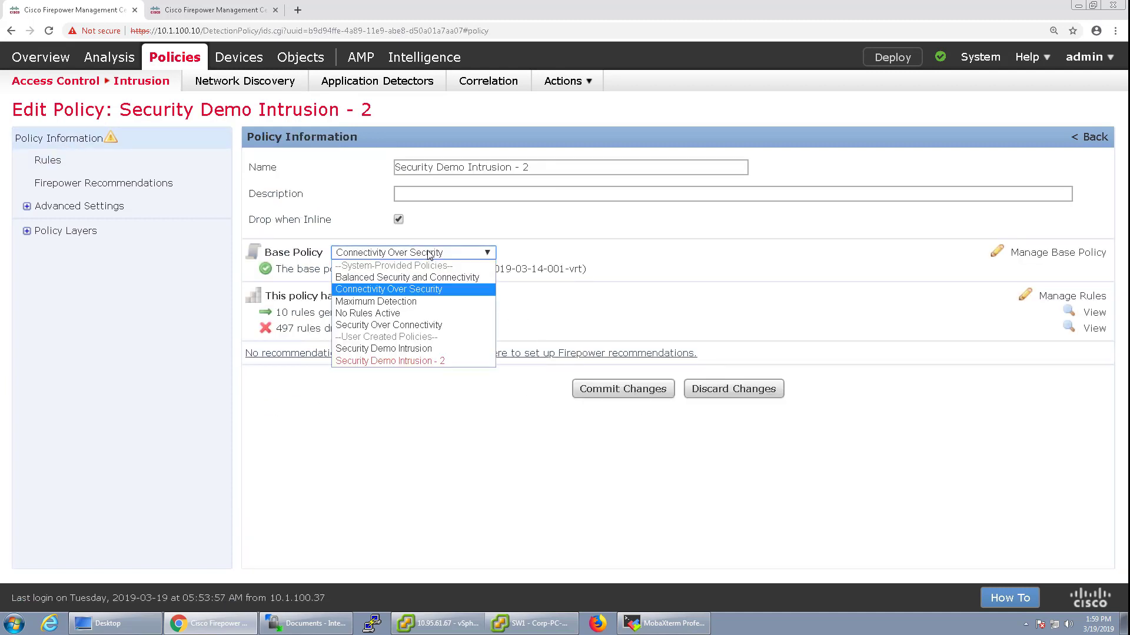
left_click(426, 280)
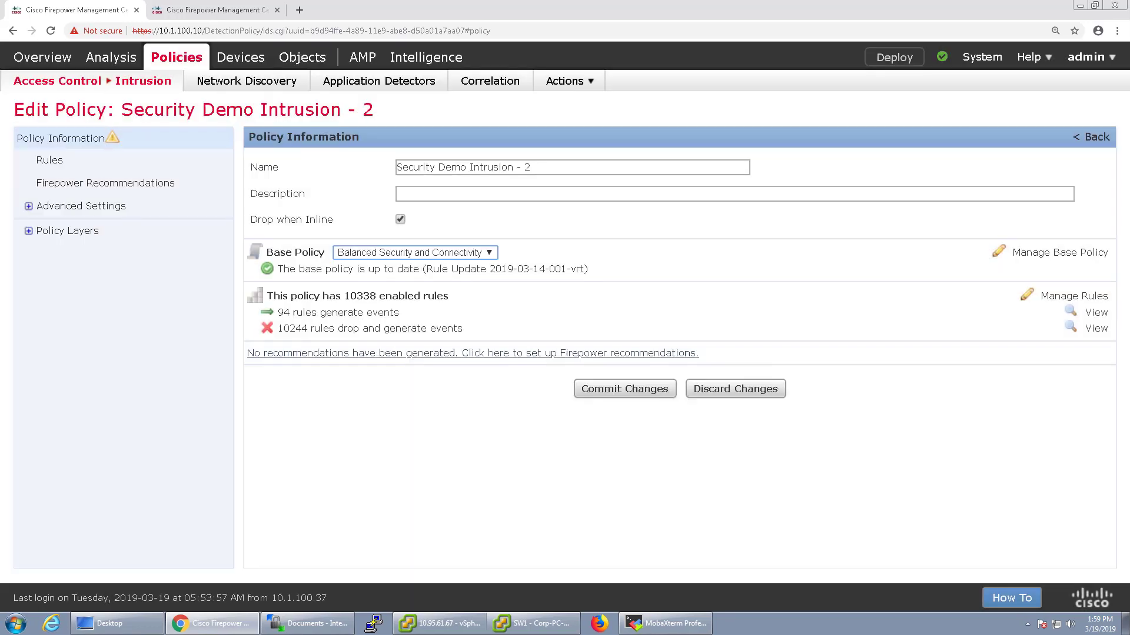
left_click(624, 389)
left_click(678, 392)
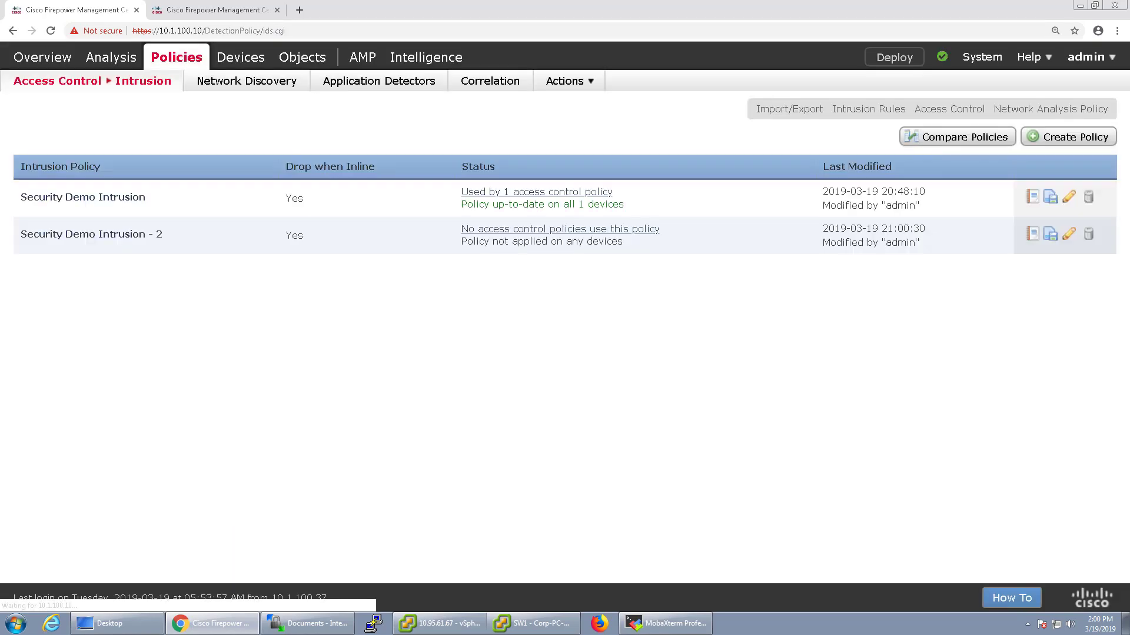
In Security Demo Intrusion's rules, filter by the Generate Events rule state
left_click(1068, 200)
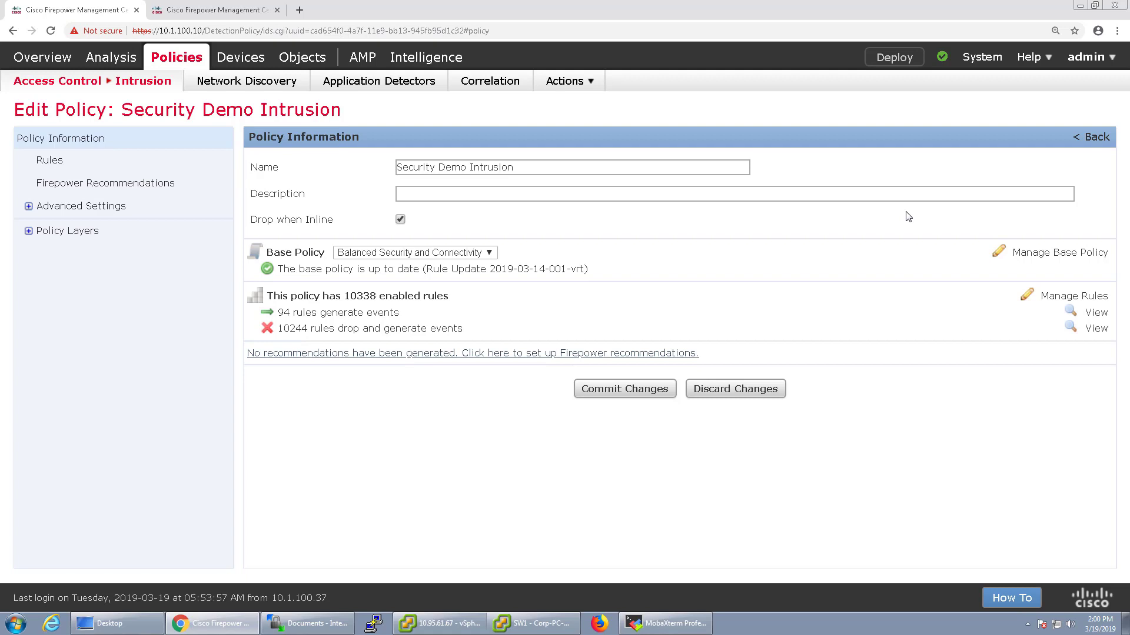
left_click(49, 167)
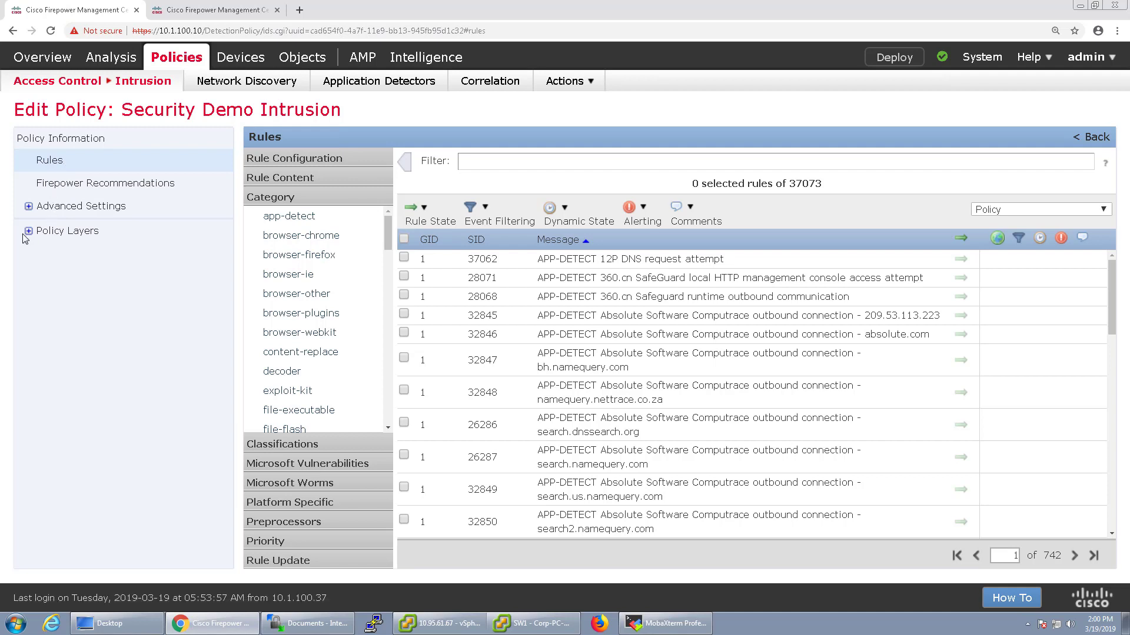
left_click(507, 163)
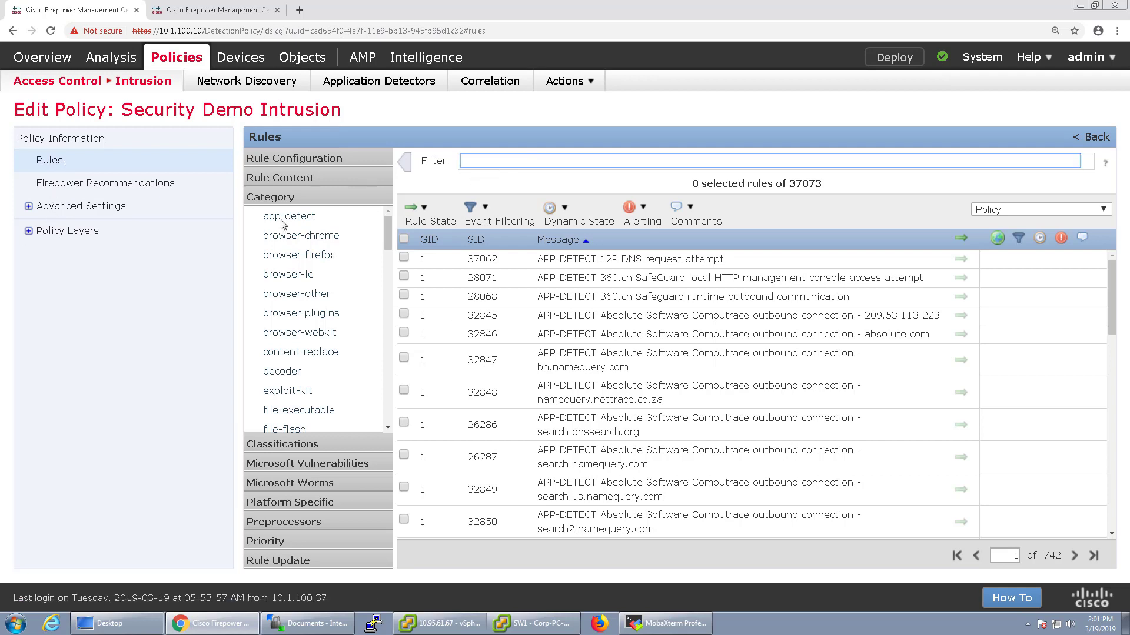
left_click(285, 160)
left_click(263, 179)
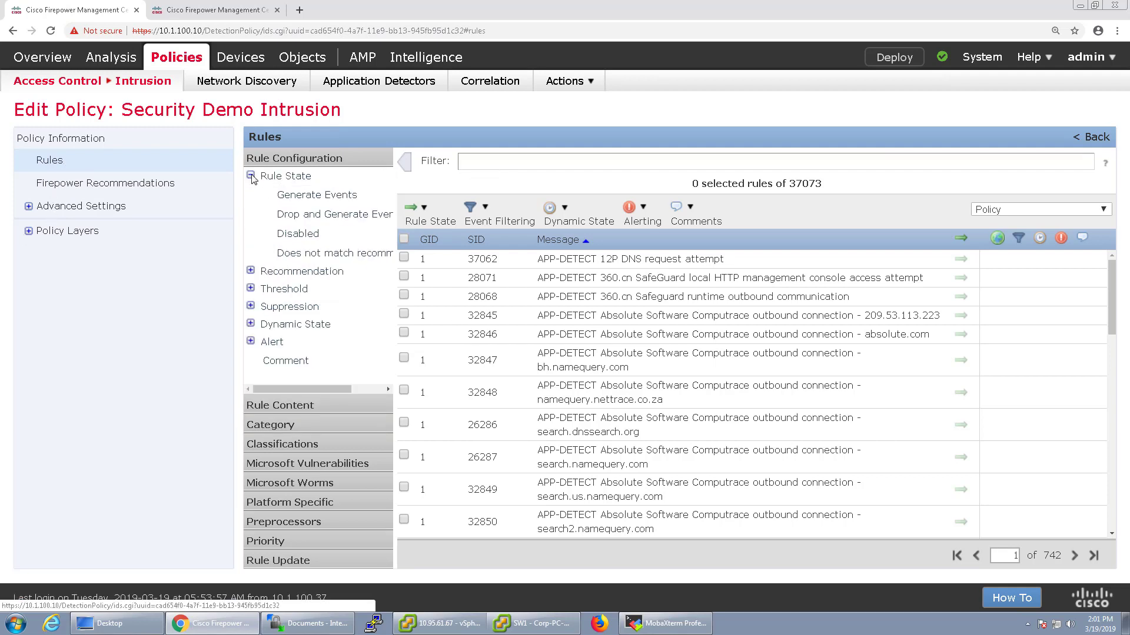
left_click(304, 214)
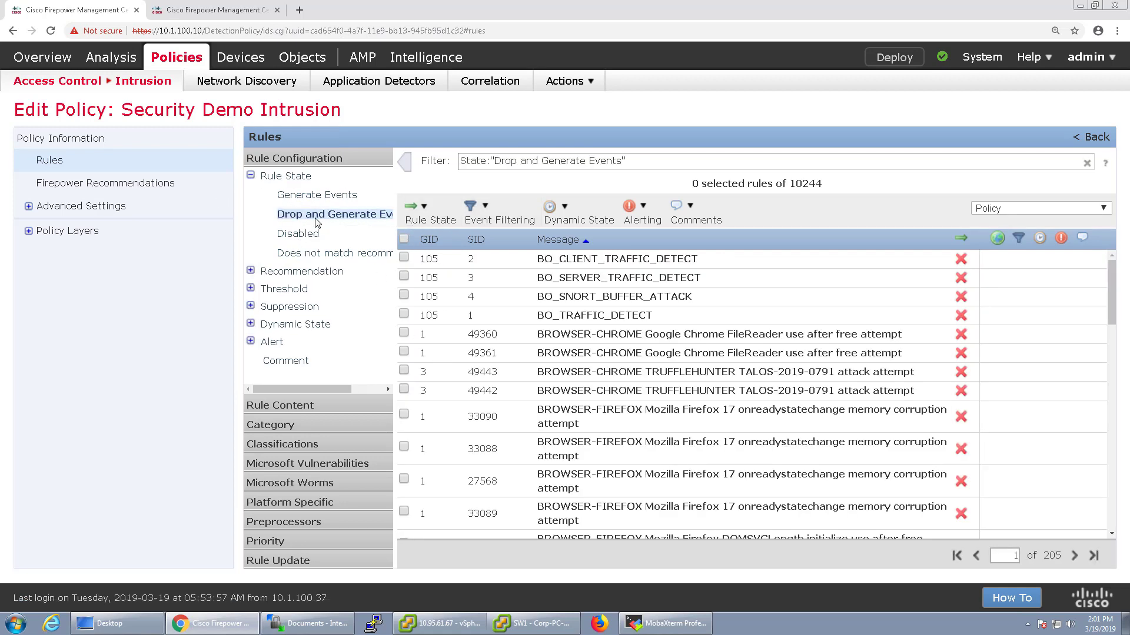
scroll(519, 424, "down", 5)
scroll(519, 425, "down", 5)
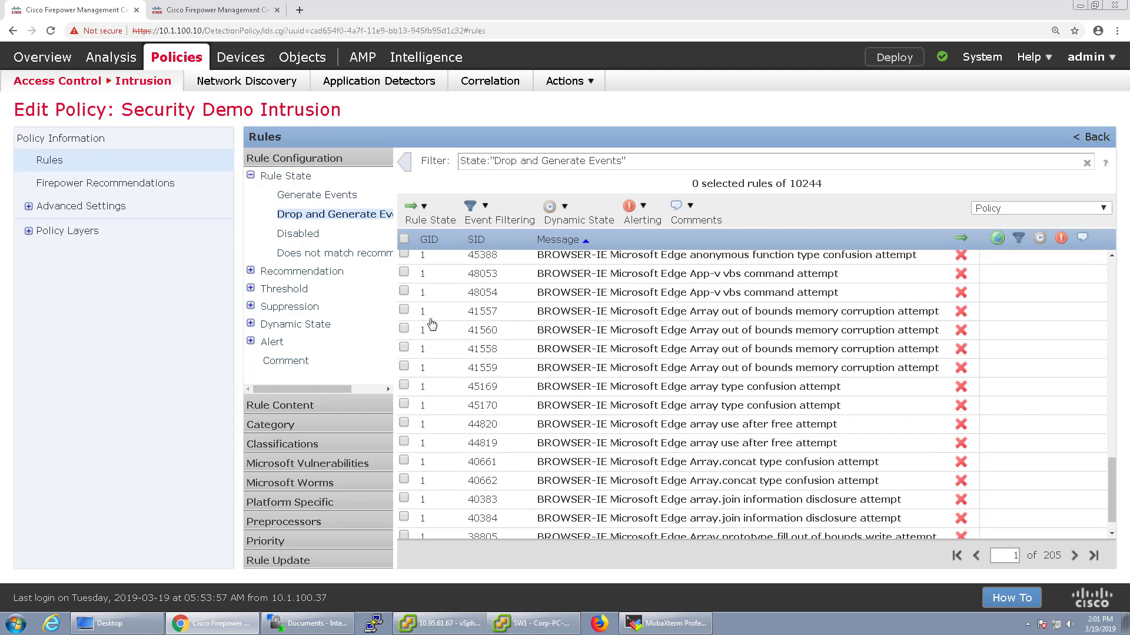
left_click(304, 235)
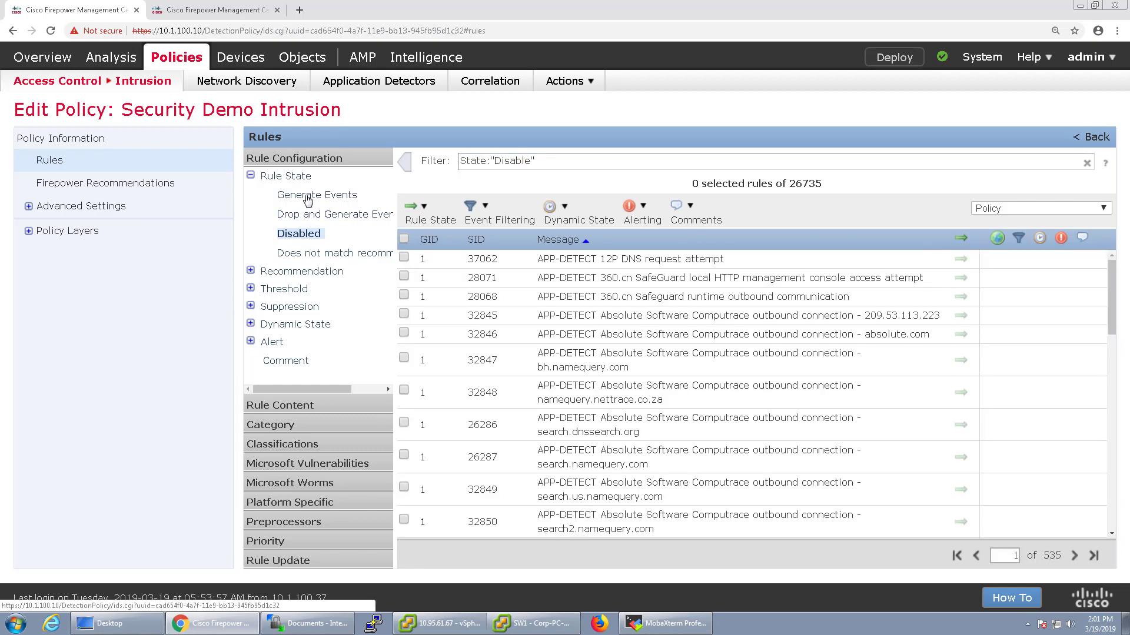
left_click(307, 199)
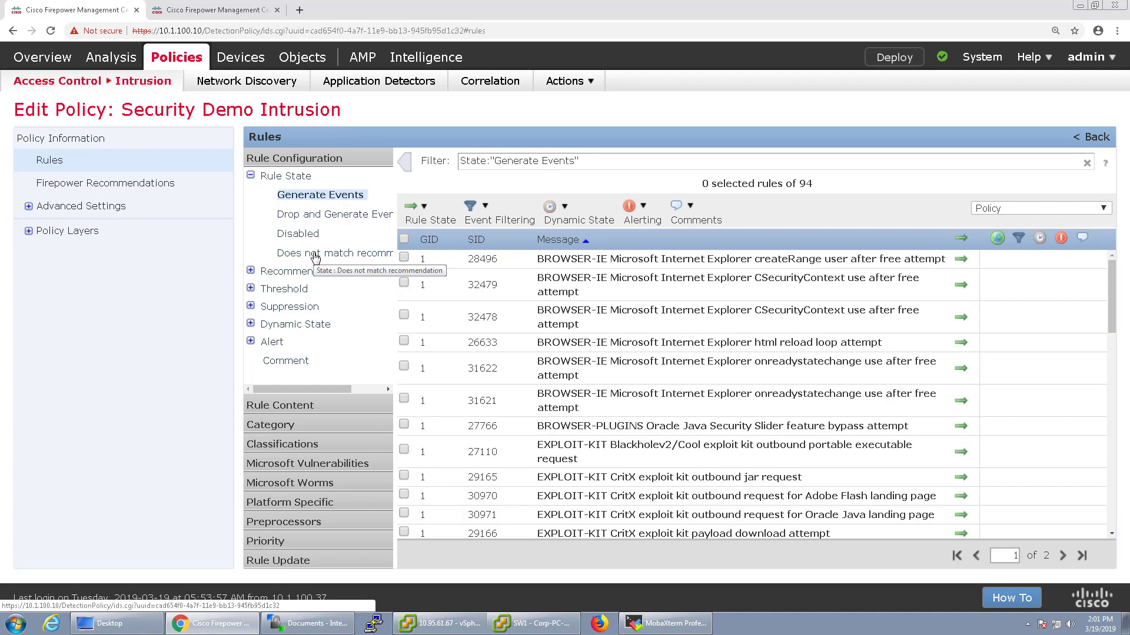
left_click(252, 175)
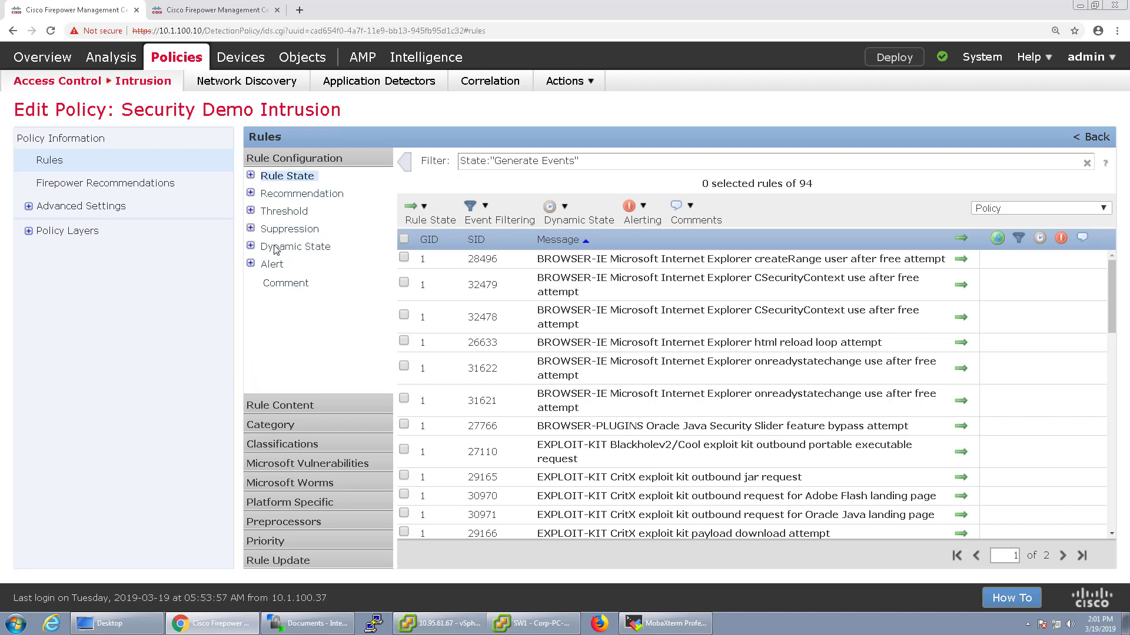
Add the Disabled recommendation filter, matching no rules, and glance at the Threshold filters
left_click(251, 193)
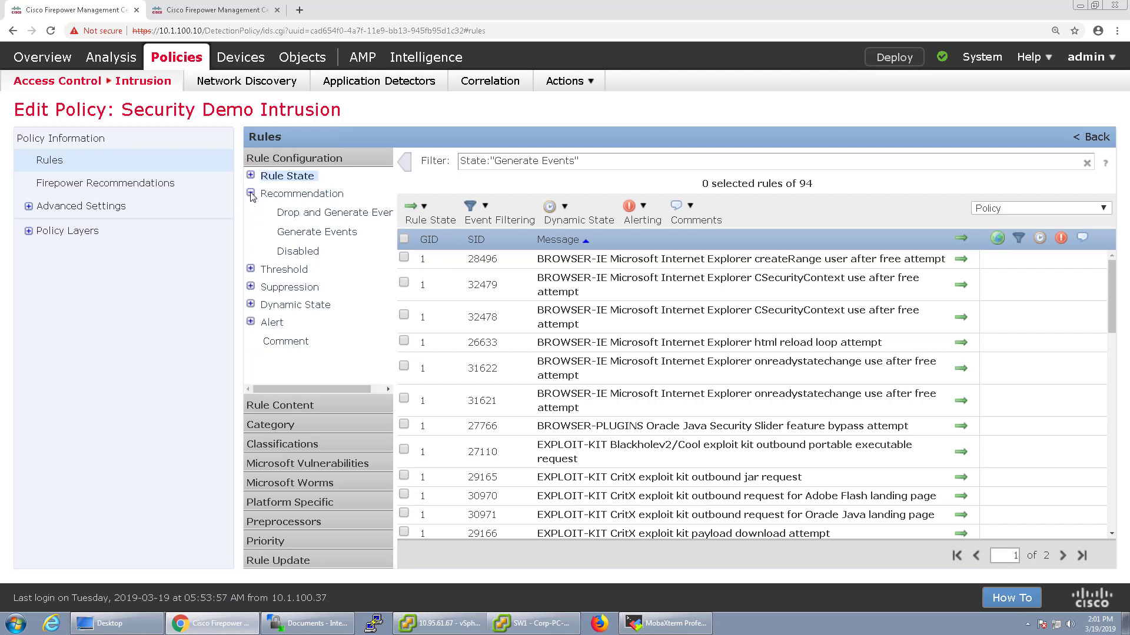
left_click(250, 194)
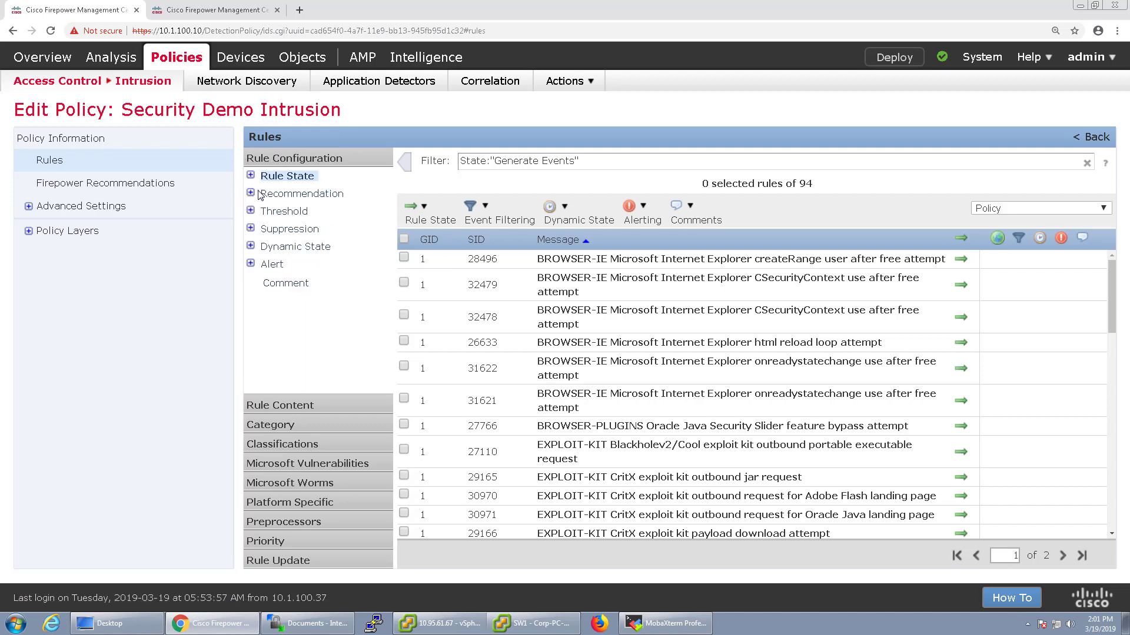
left_click(253, 192)
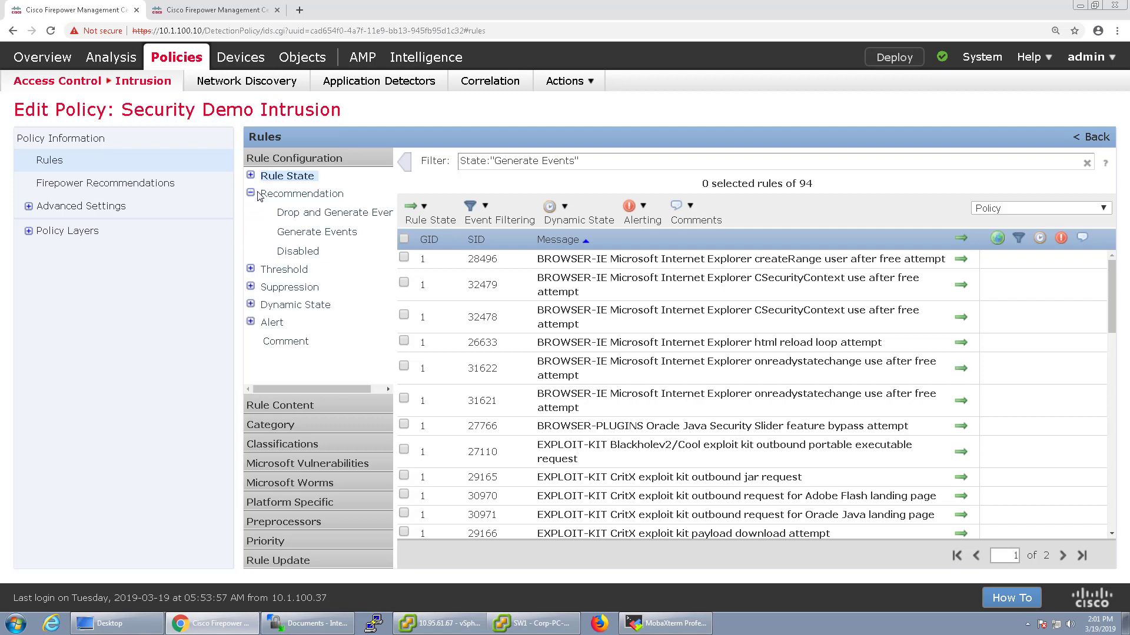
left_click(308, 215)
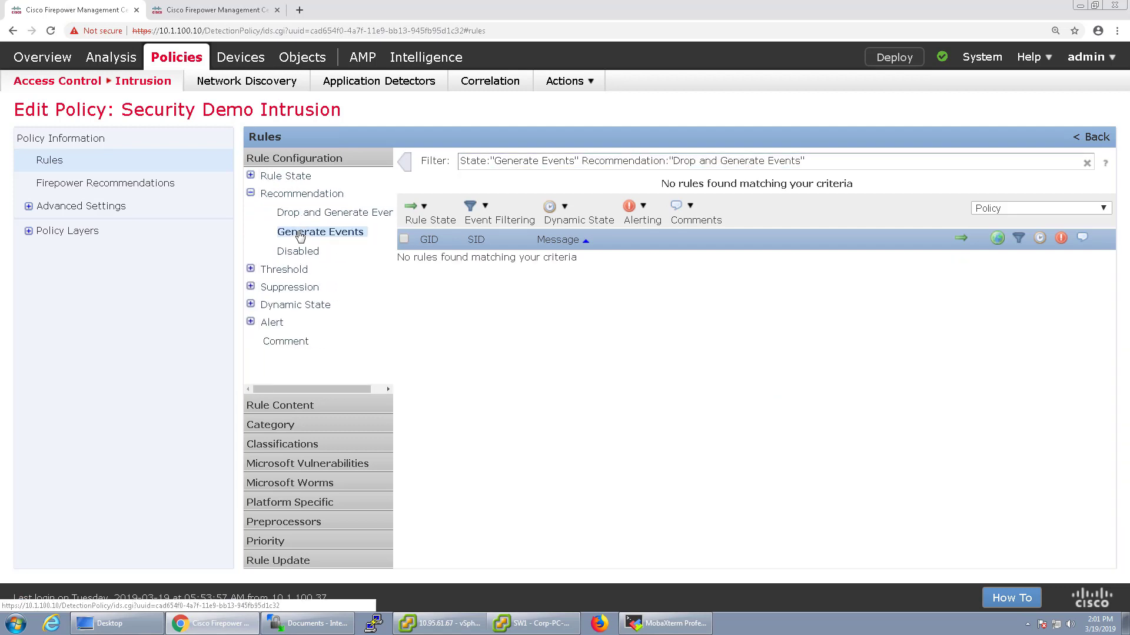
left_click(301, 233)
left_click(299, 252)
left_click(251, 193)
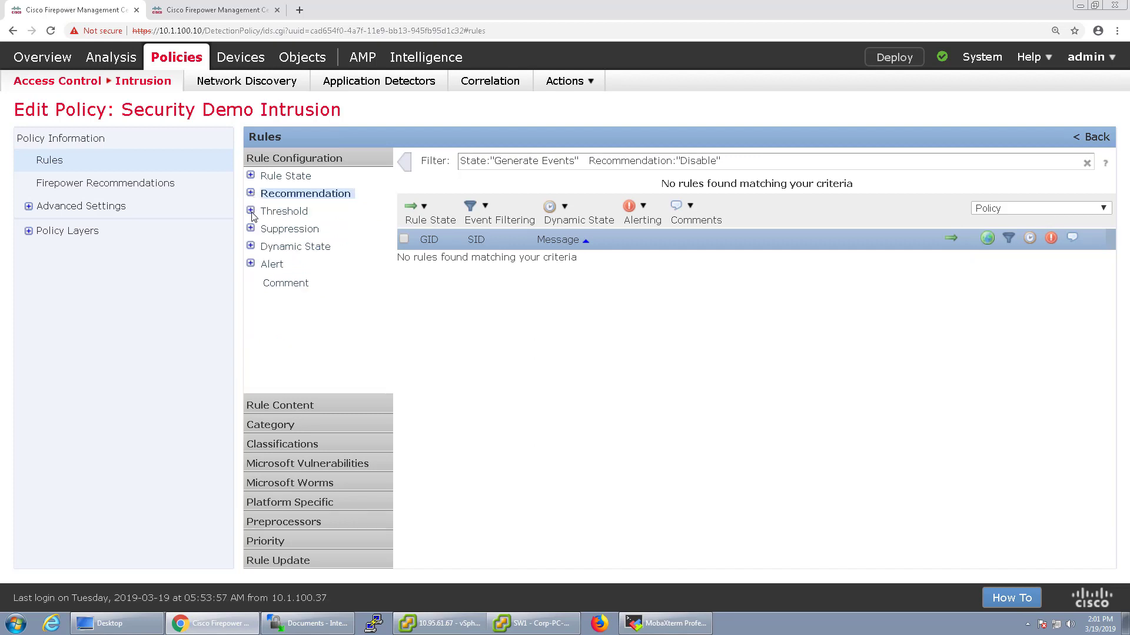
left_click(252, 211)
left_click(252, 211)
Filter the rules by SID 408 to see its two rules, then clear that filter
left_click(280, 406)
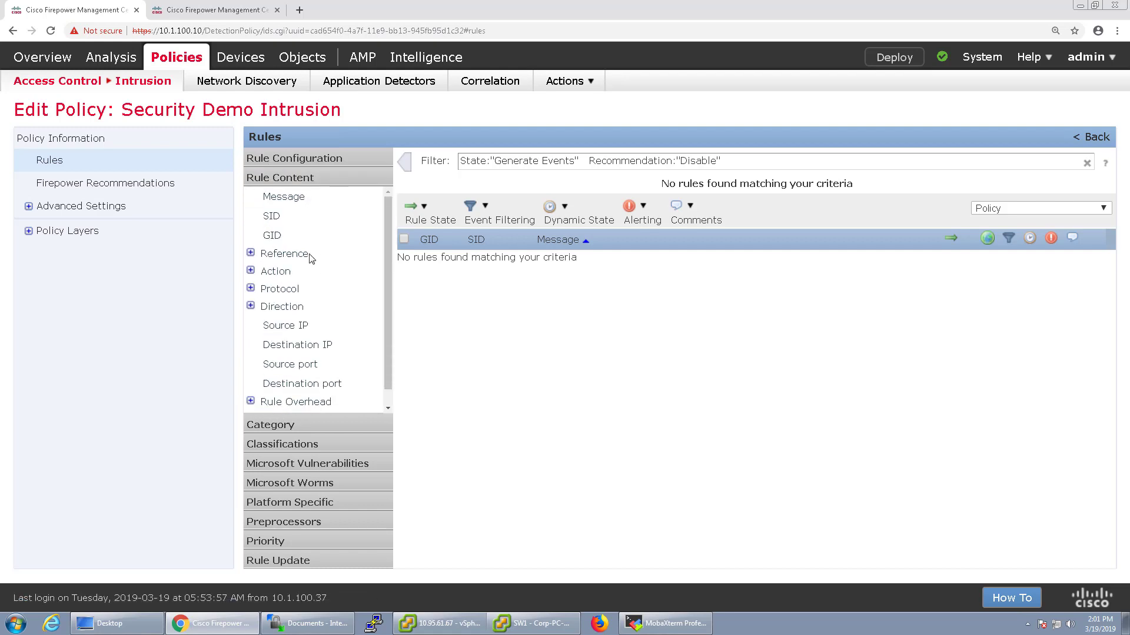
left_click(271, 217)
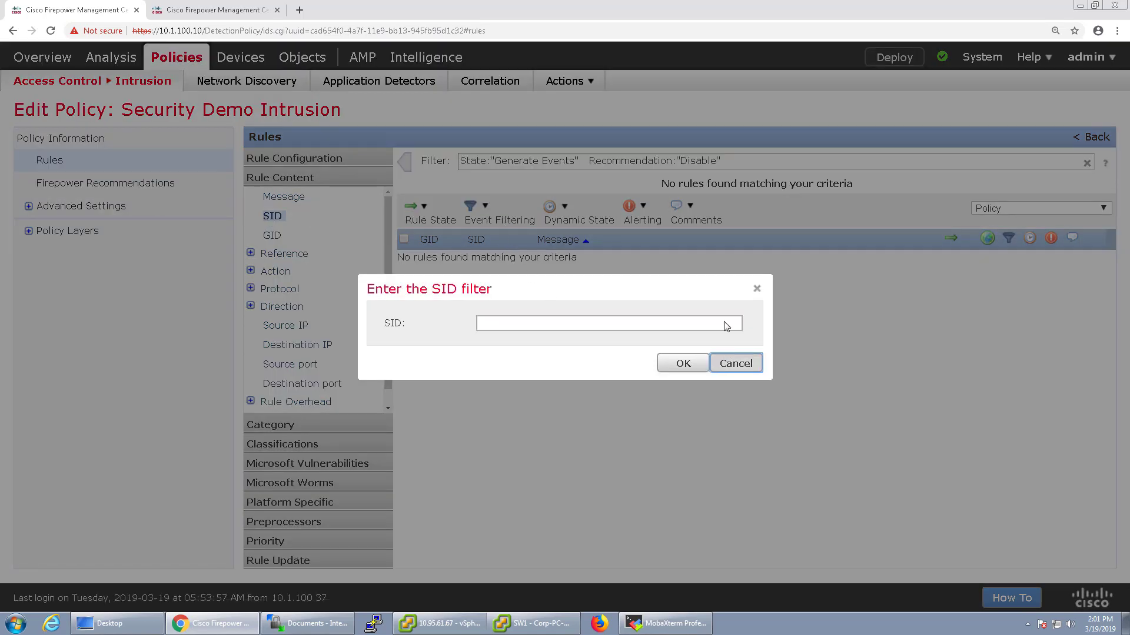
key("Escape")
left_click(1088, 163)
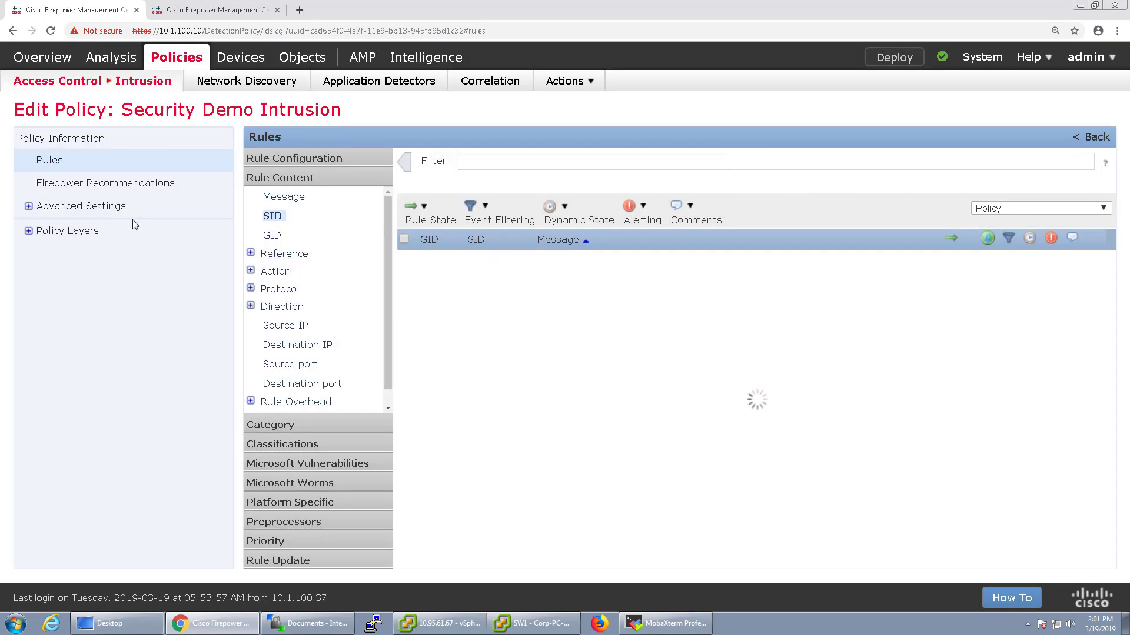
left_click(278, 217)
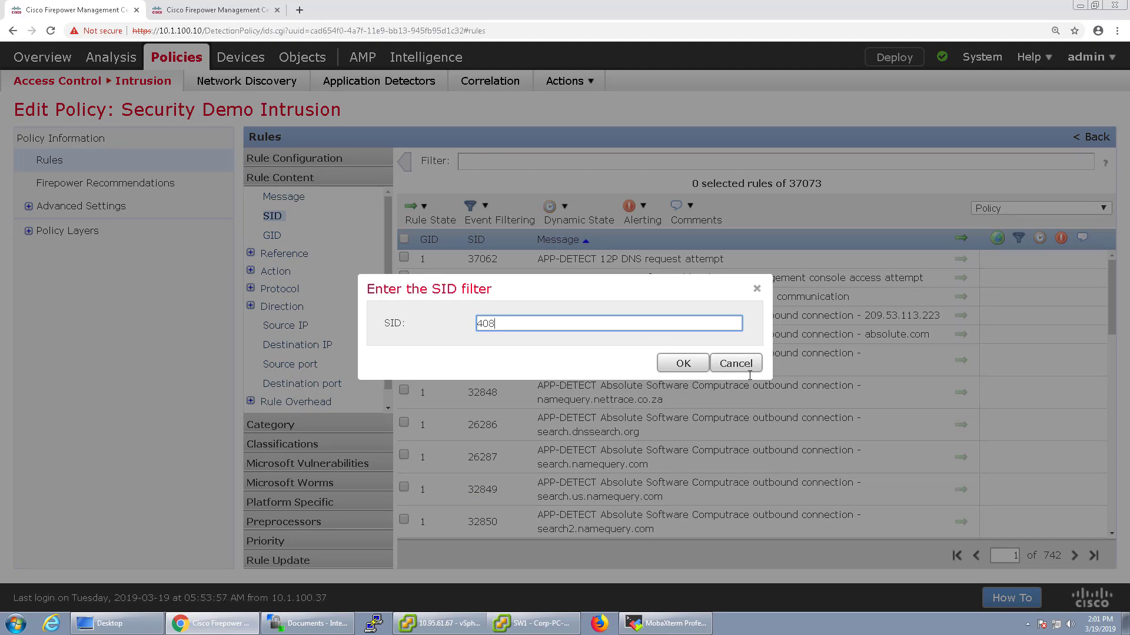
left_click(694, 369)
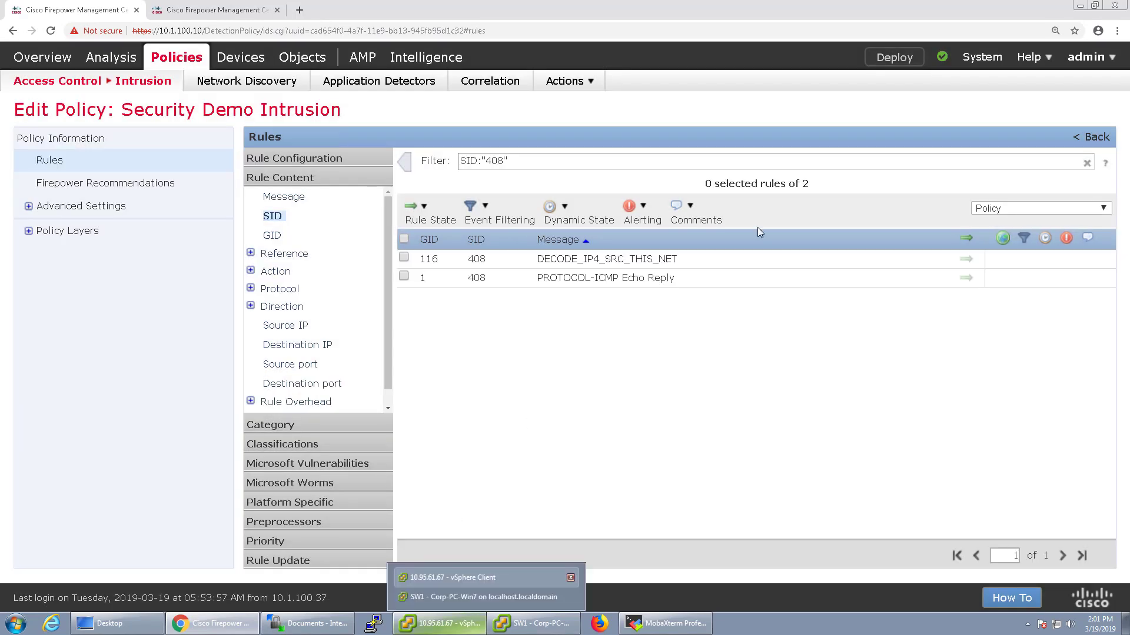
left_click(1087, 163)
Filter the rules by the text icmp, listing 203 matches, then replace the filter text
left_click(644, 157)
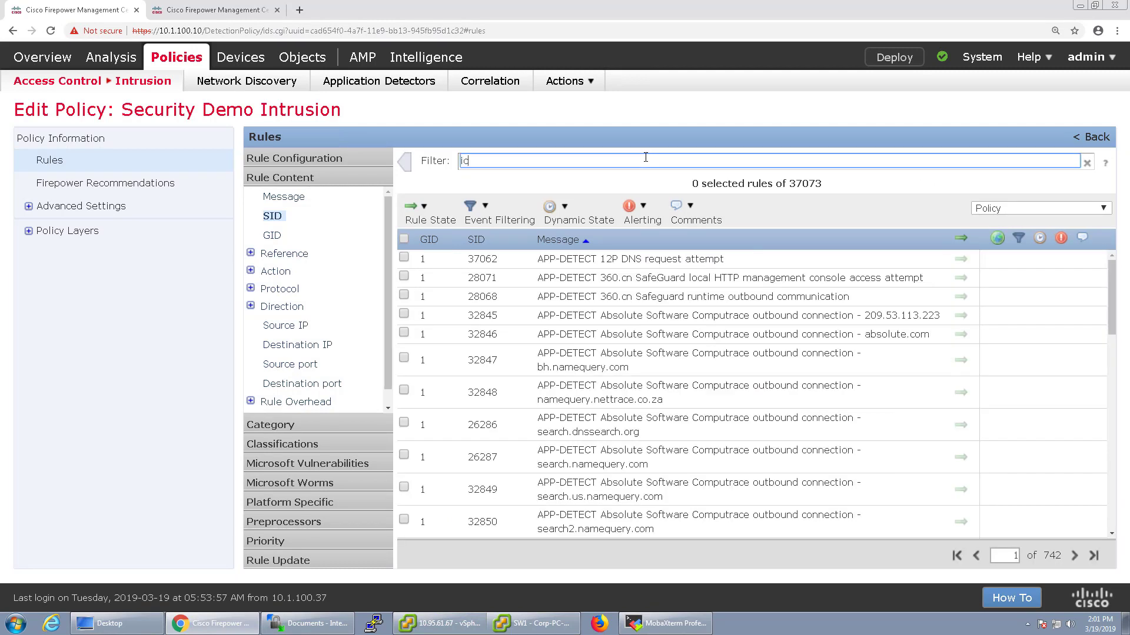
key("Return")
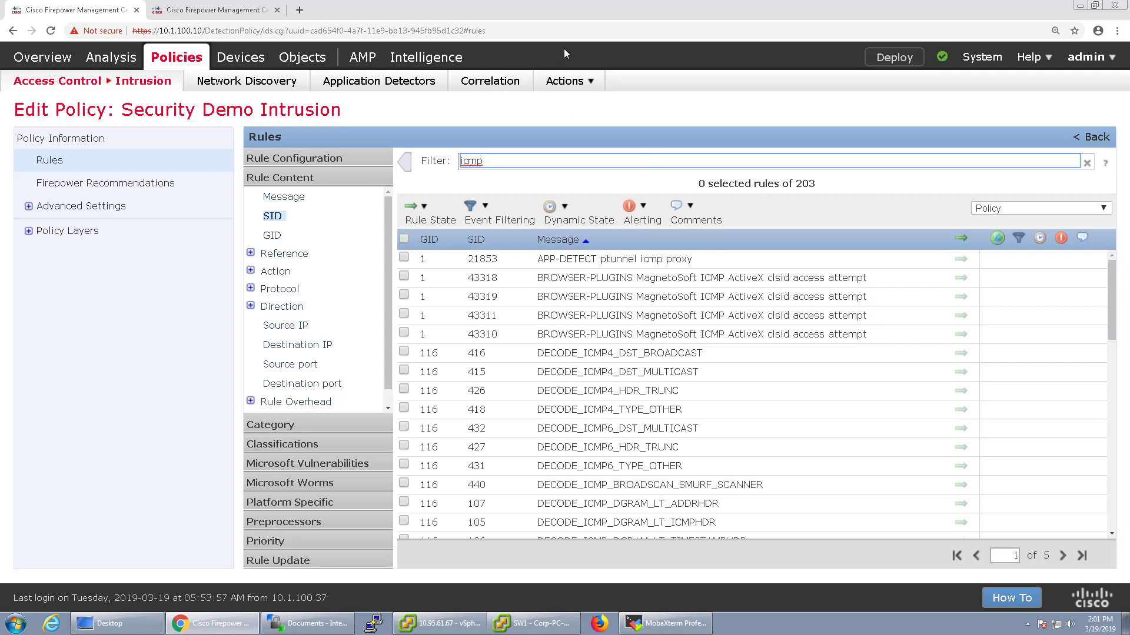
left_click(574, 175)
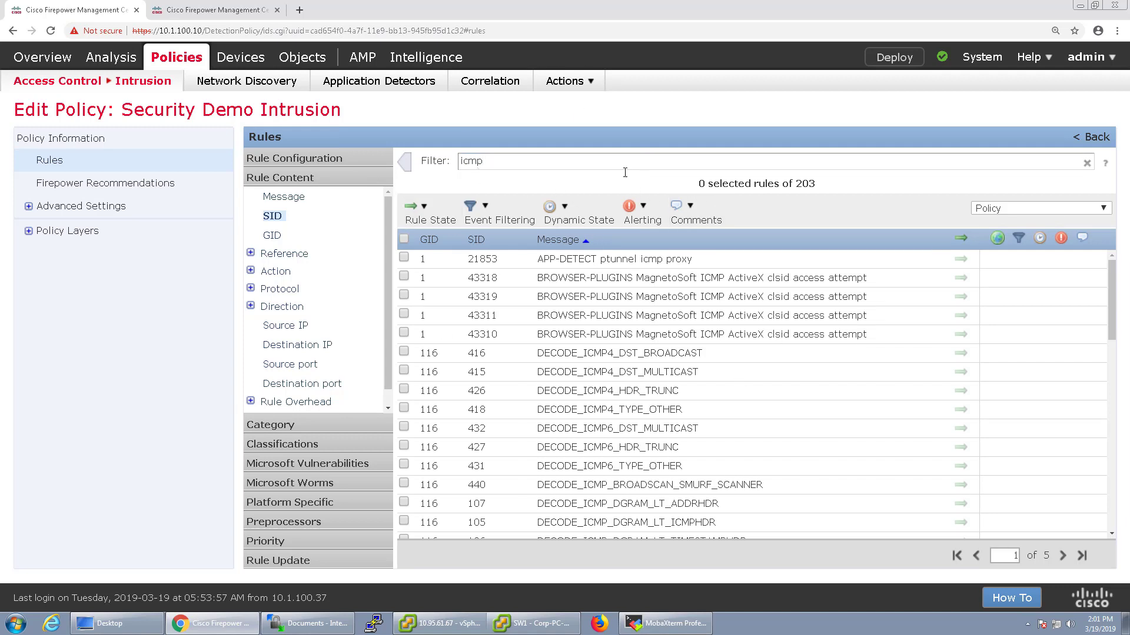
scroll(604, 423, "down", 10)
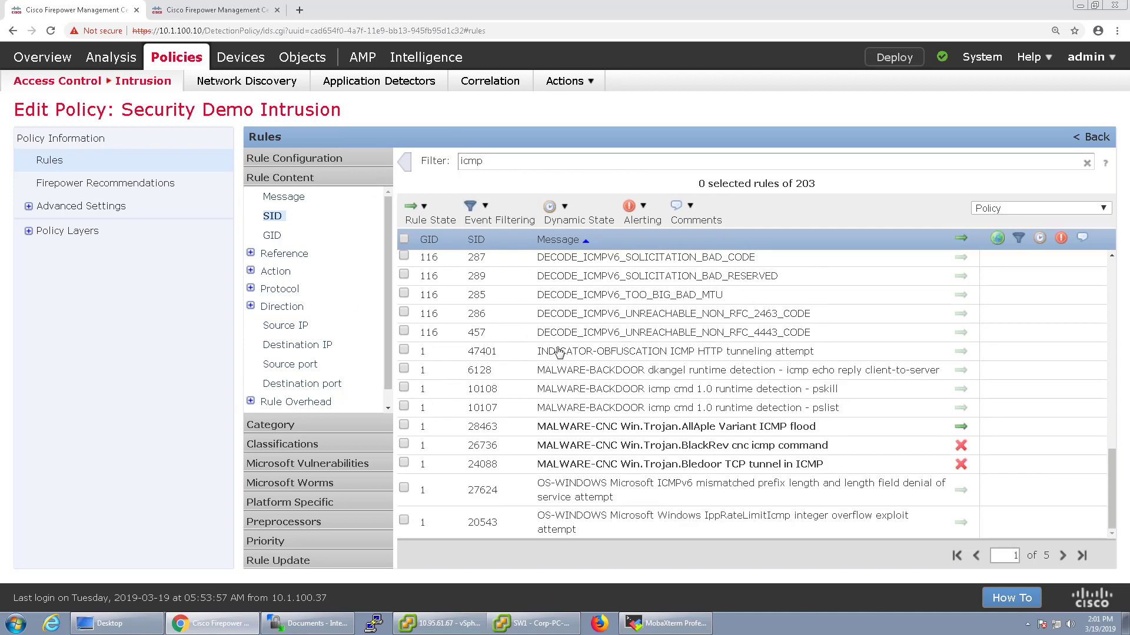
left_click(593, 321)
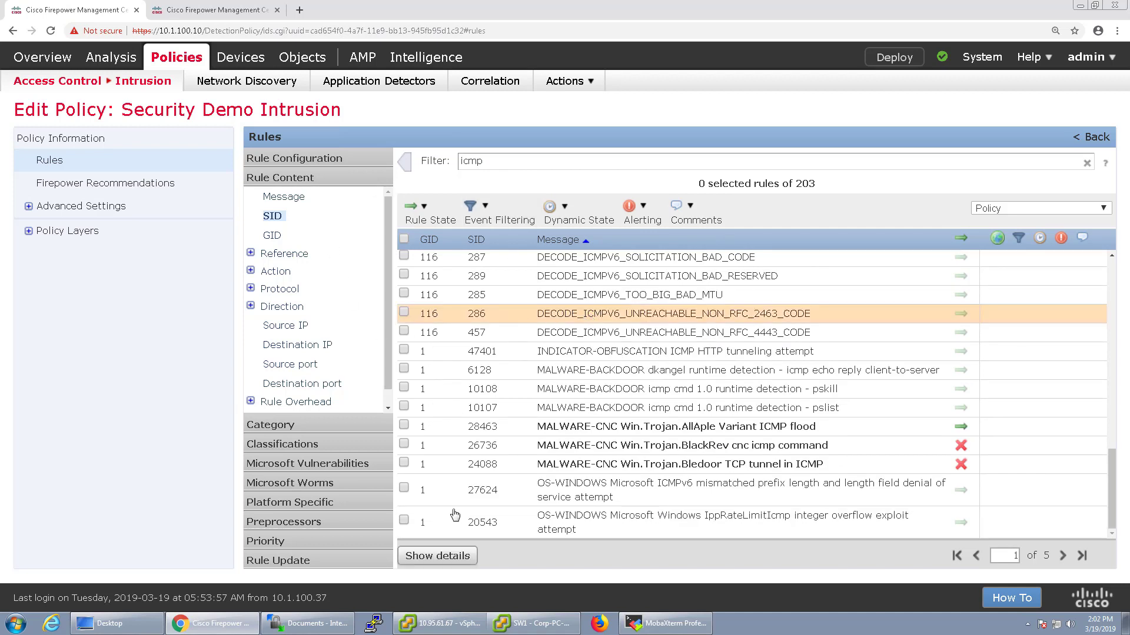
double_click(496, 166)
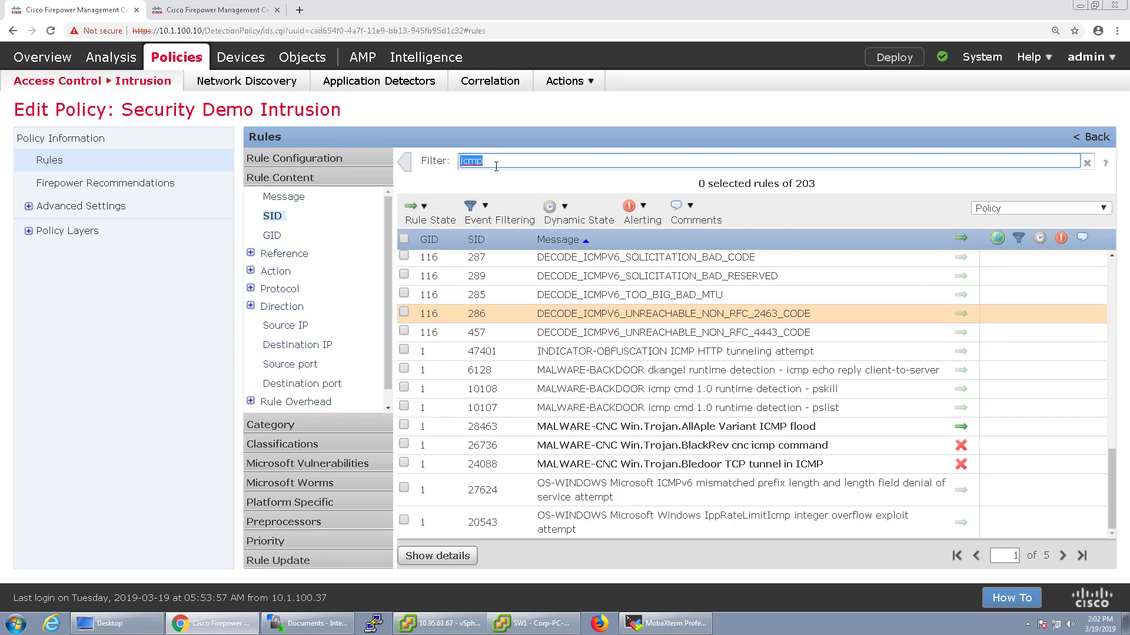
type("ma")
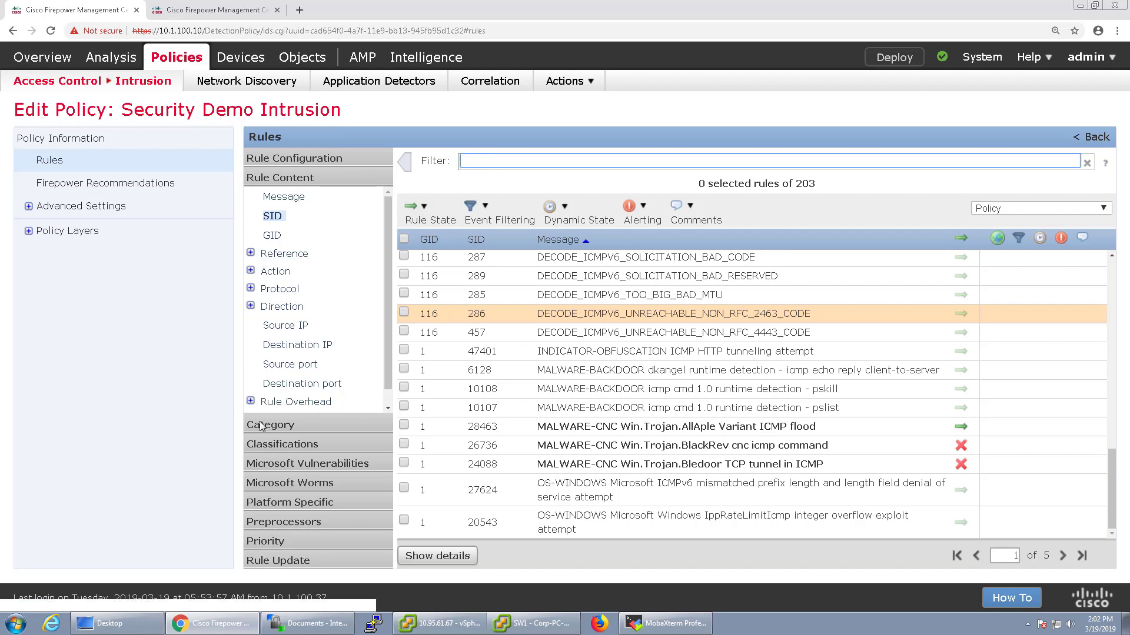
left_click(282, 425)
left_click(279, 562)
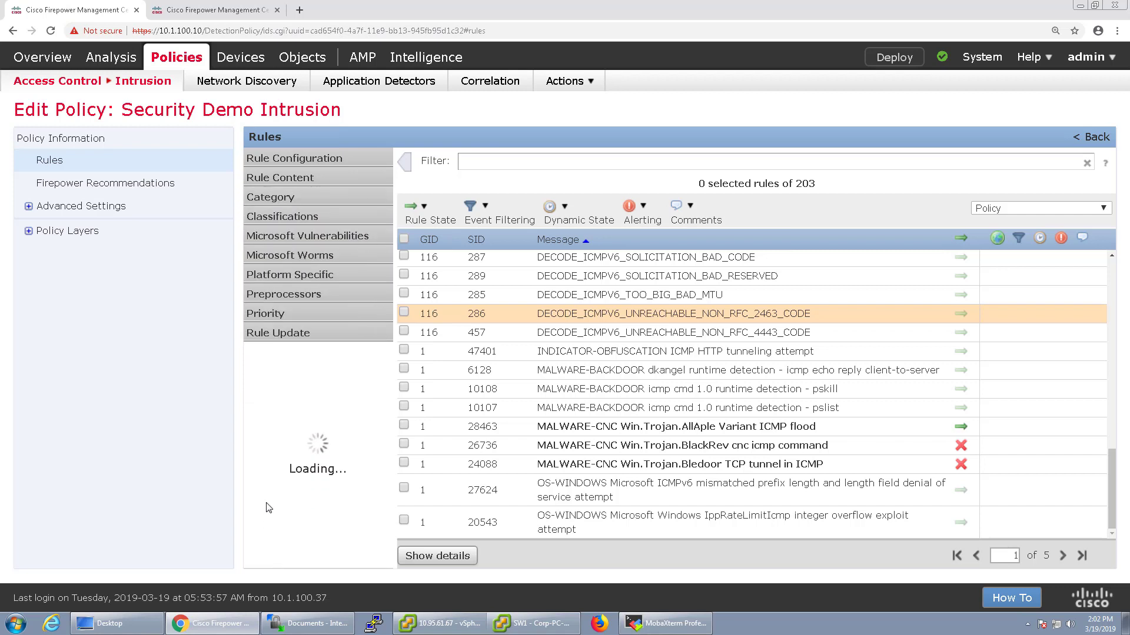
left_click(280, 401)
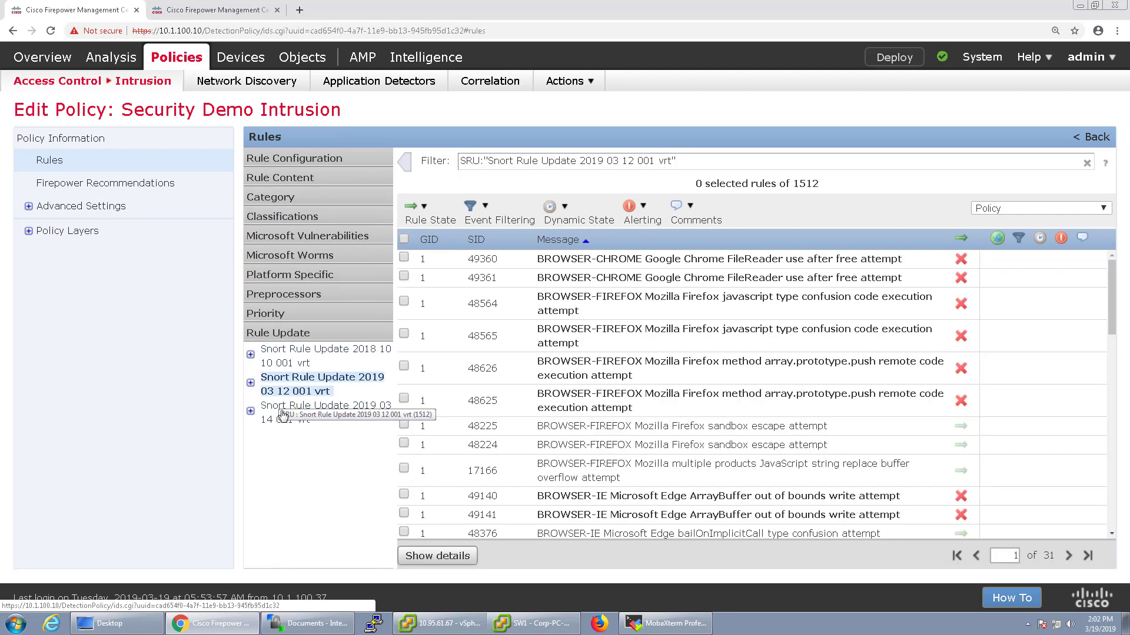
left_click(293, 431)
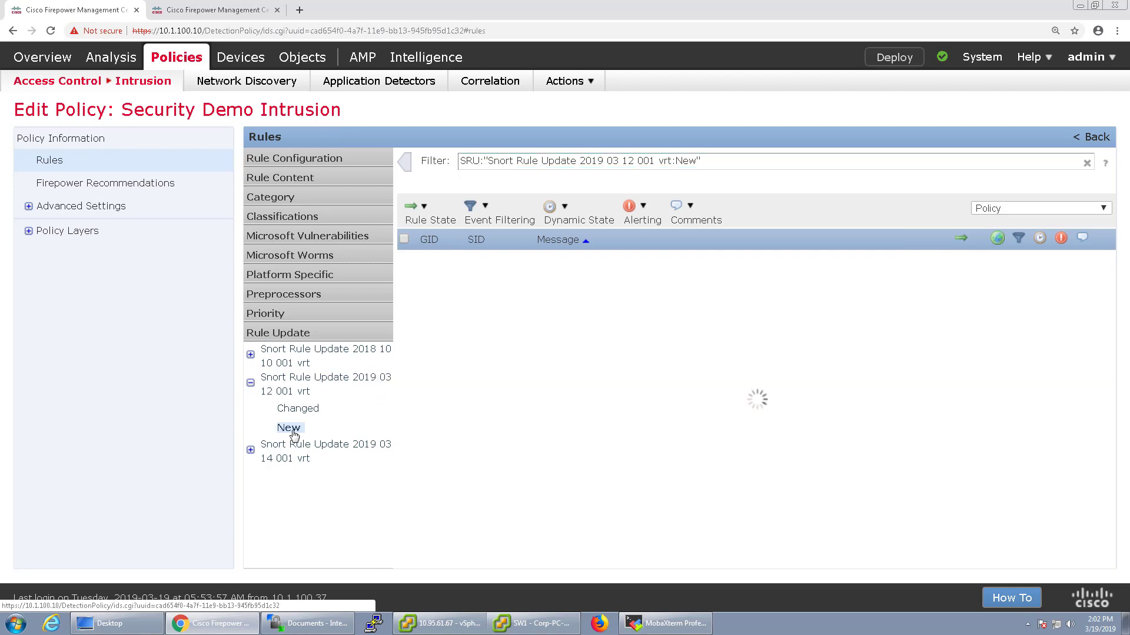
left_click(580, 279)
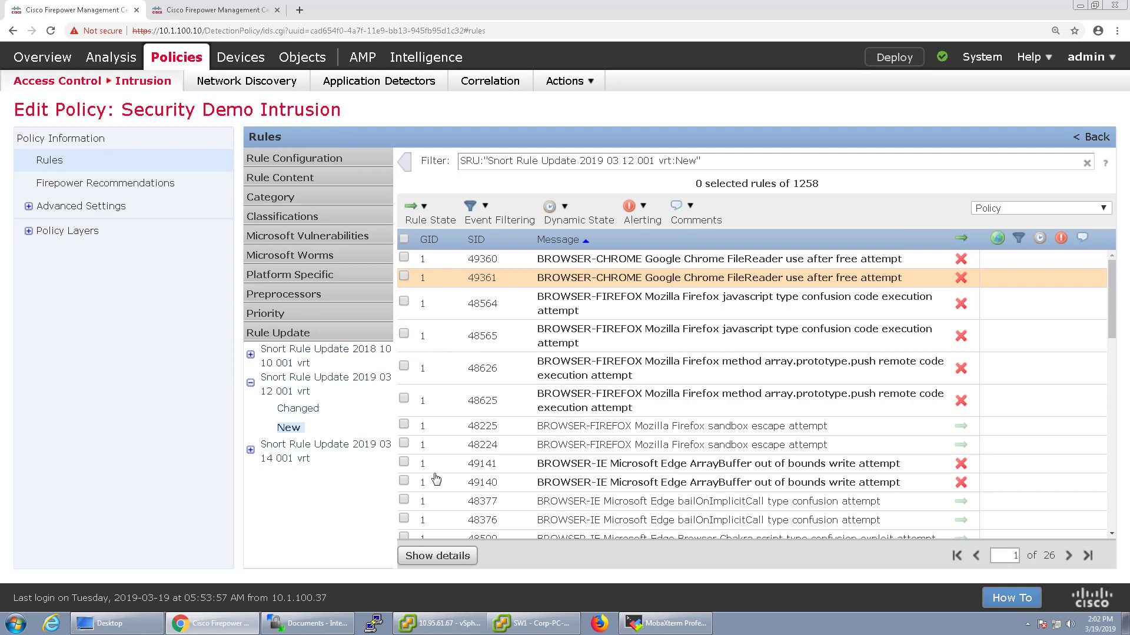
left_click(436, 554)
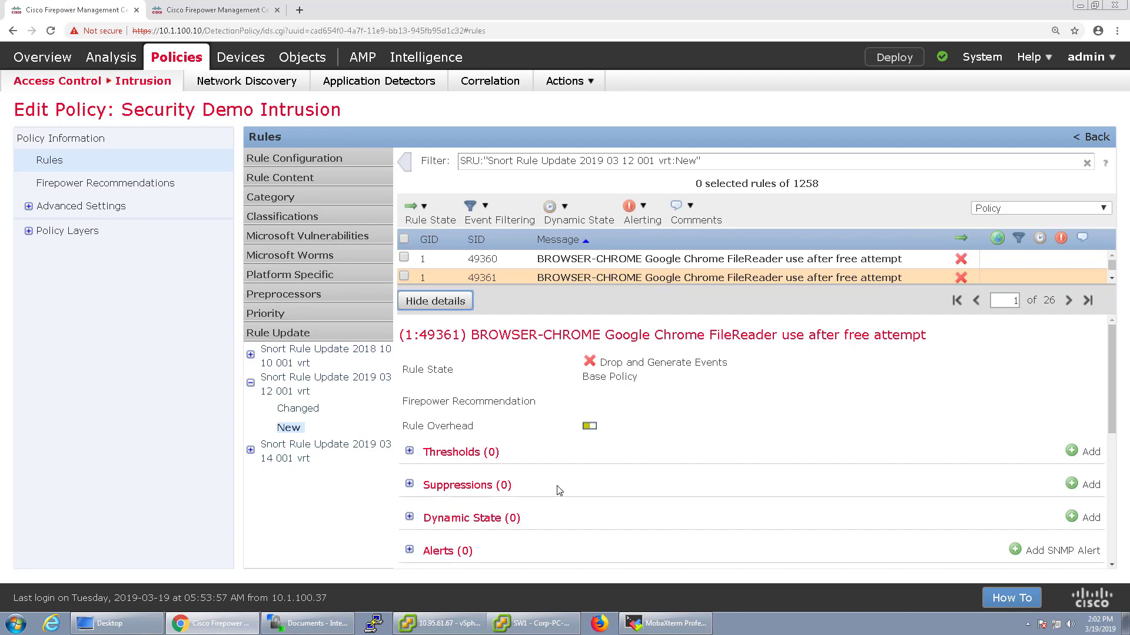
Select rule 49361's full rule text and open its snort.org documentation citing CVE 2019-5786
scroll(560, 490, "down", 4)
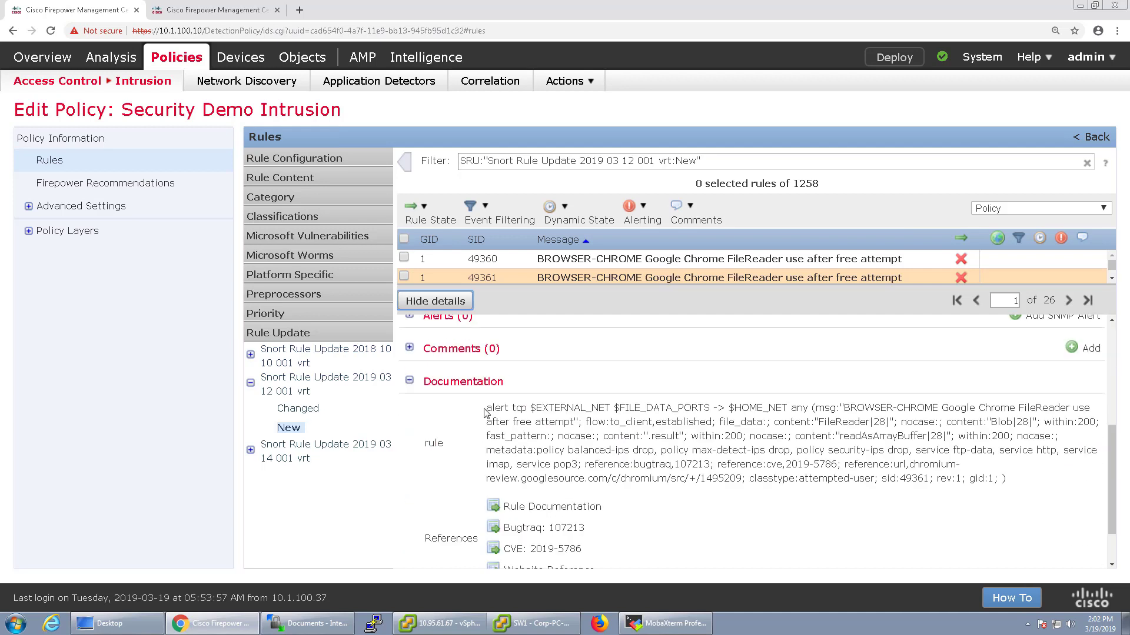
scroll(486, 412, "up", 3)
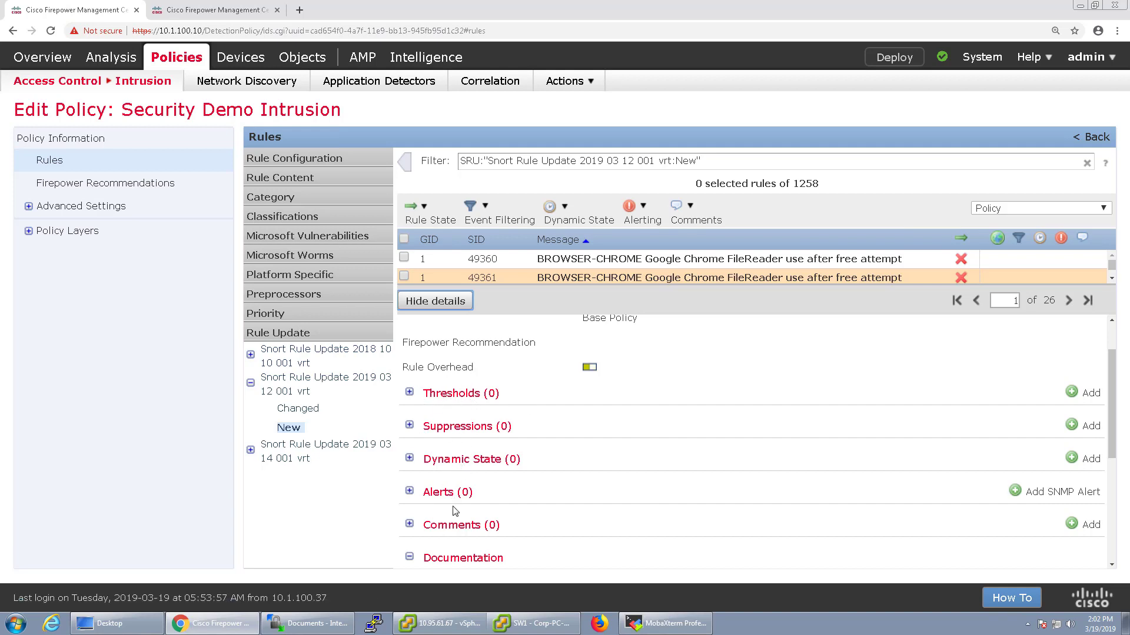
scroll(455, 511, "down", 4)
scroll(517, 506, "up", 1)
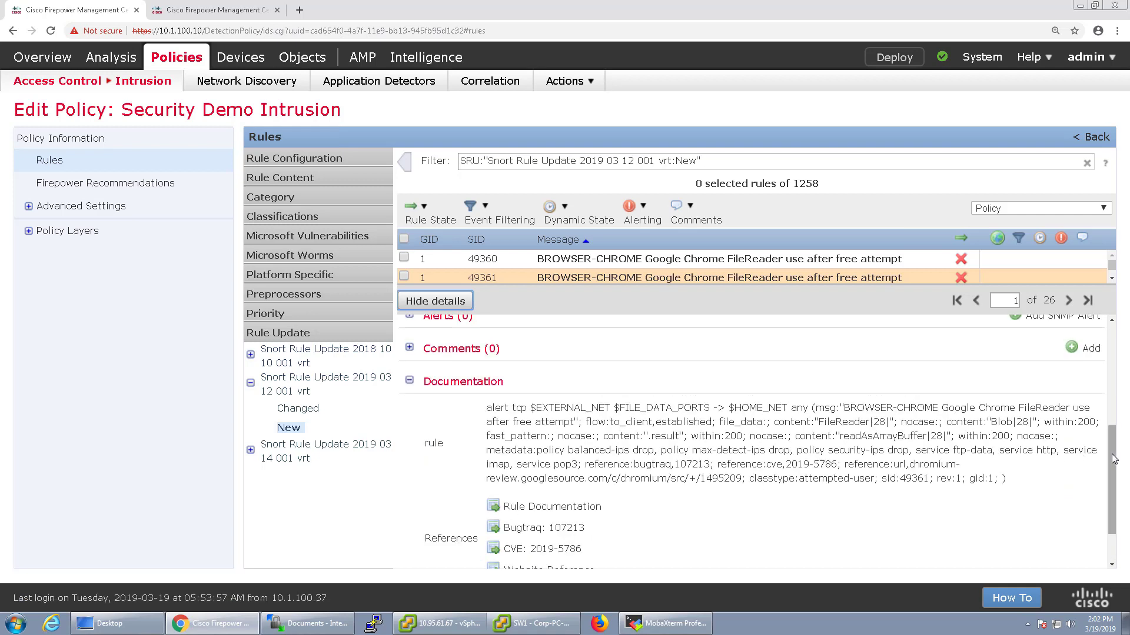
scroll(1114, 459, "up", 1)
scroll(721, 428, "down", 1)
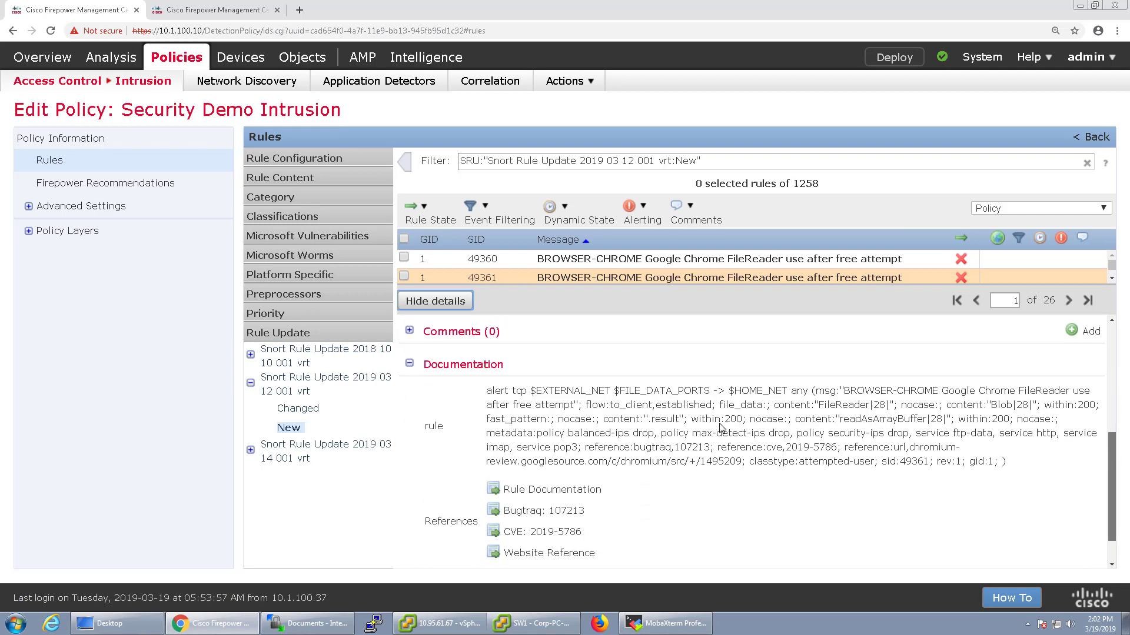
left_click_drag(420, 386, 1019, 472)
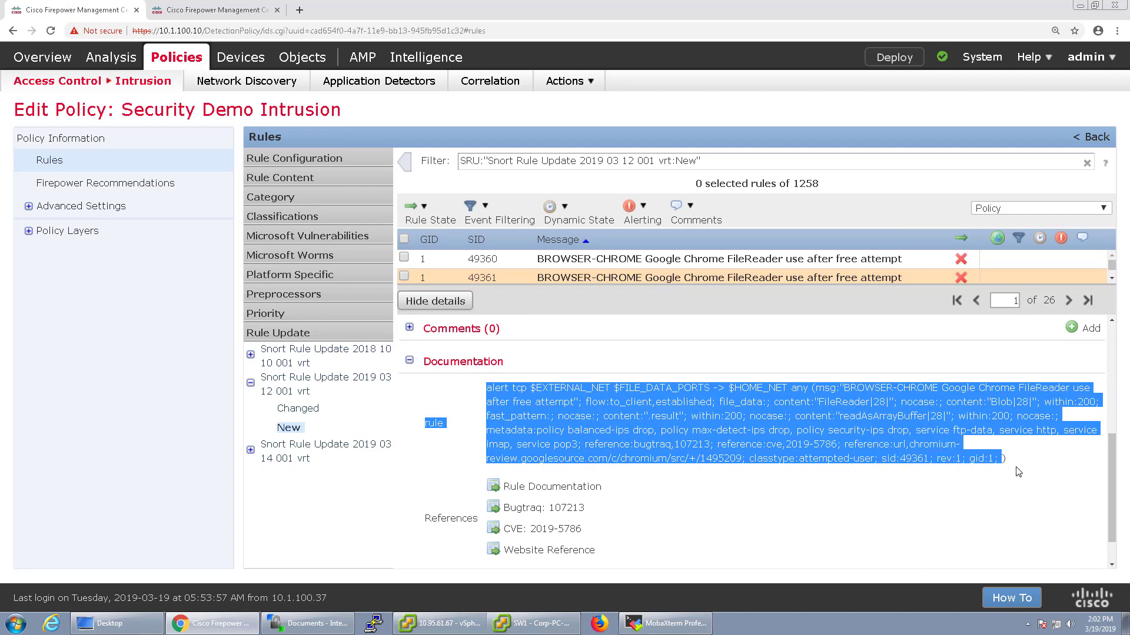
left_click_drag(1110, 499, 1110, 517)
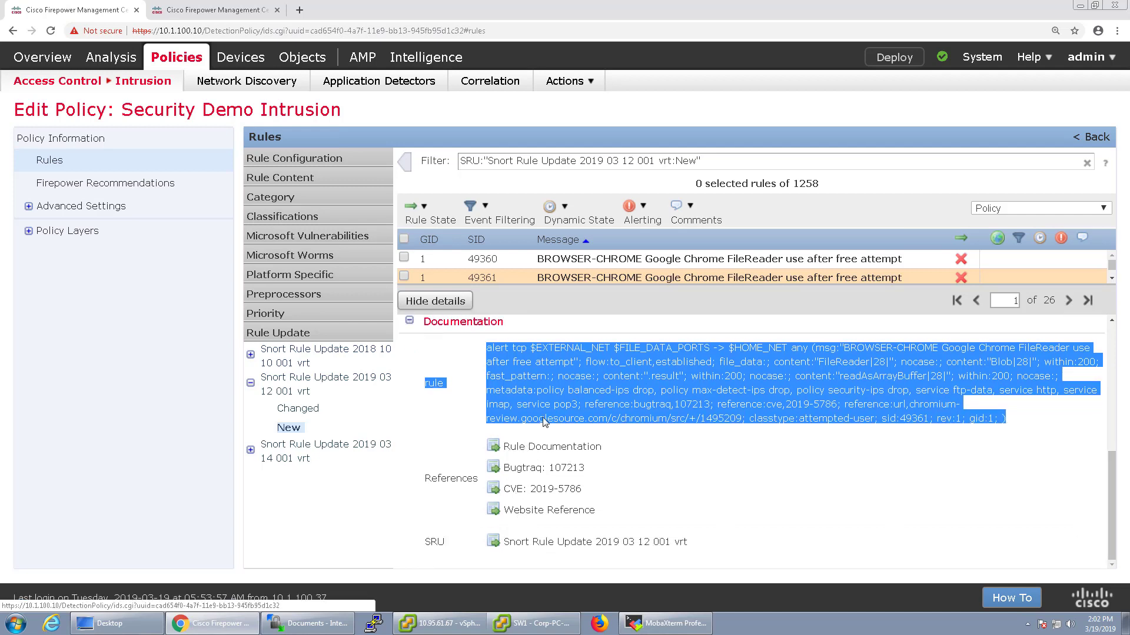
left_click(509, 452)
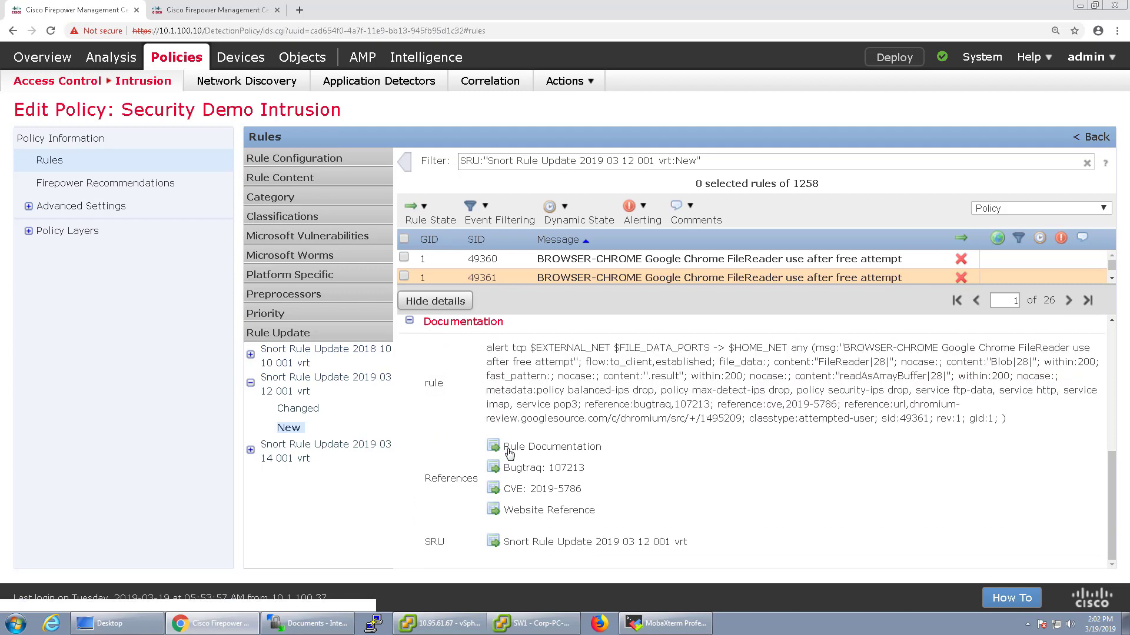
left_click(76, 10)
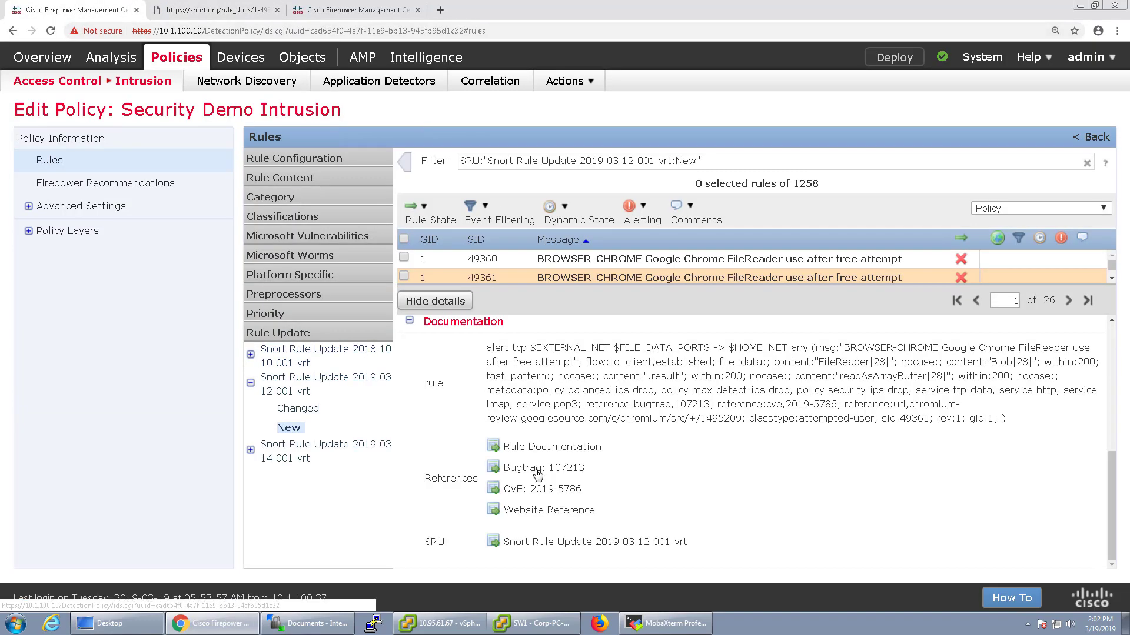
left_click(538, 355)
left_click(88, 10)
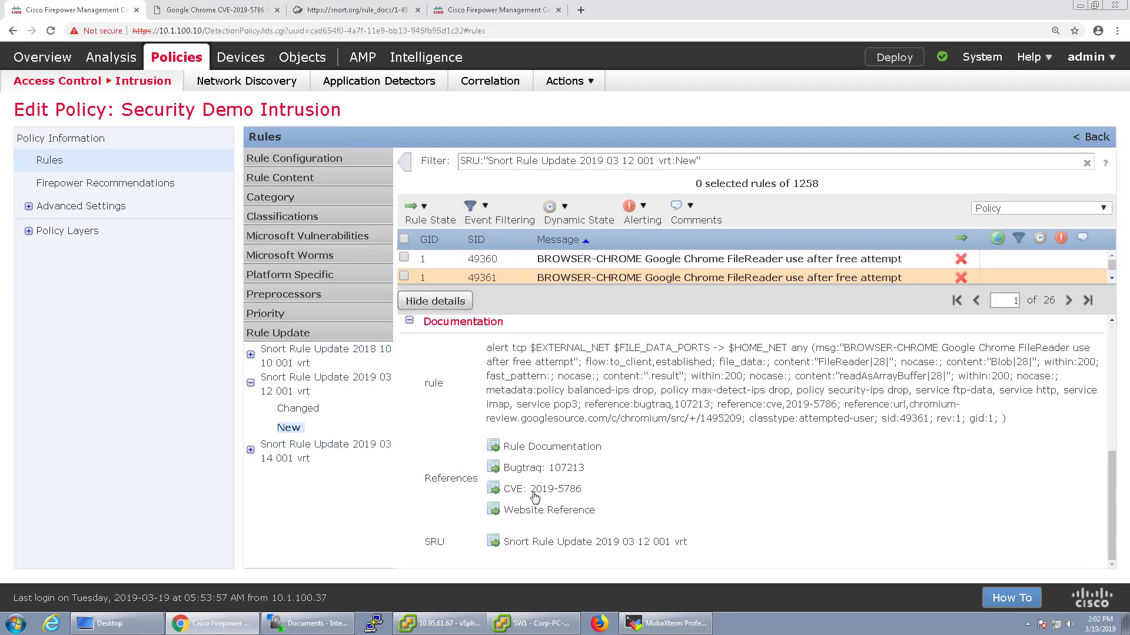
left_click(504, 488)
left_click(88, 10)
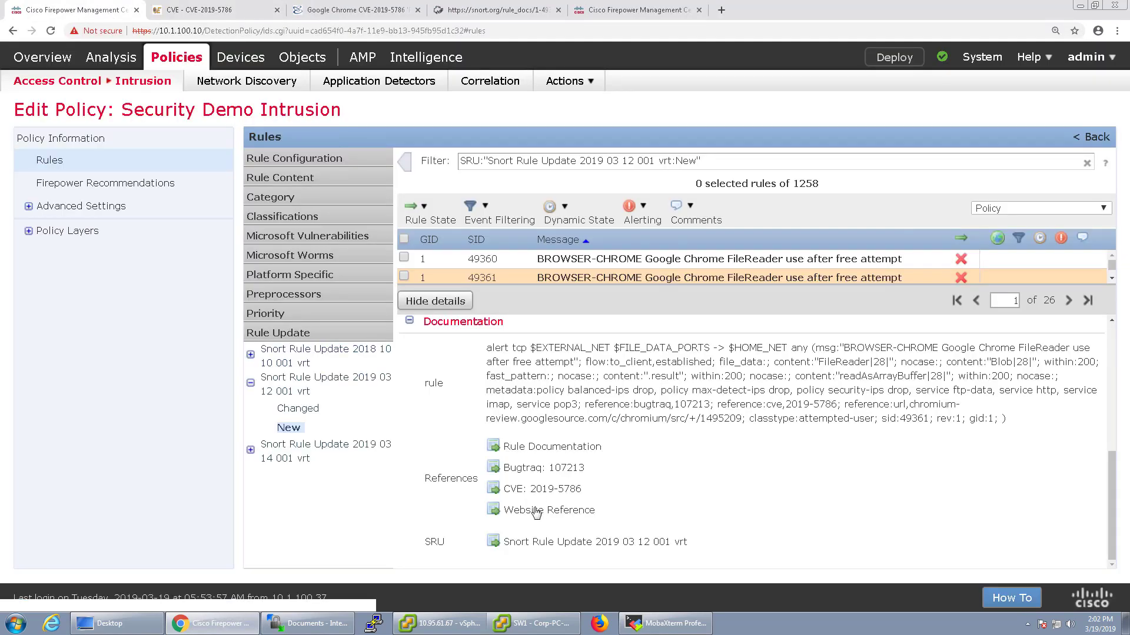
left_click(534, 510)
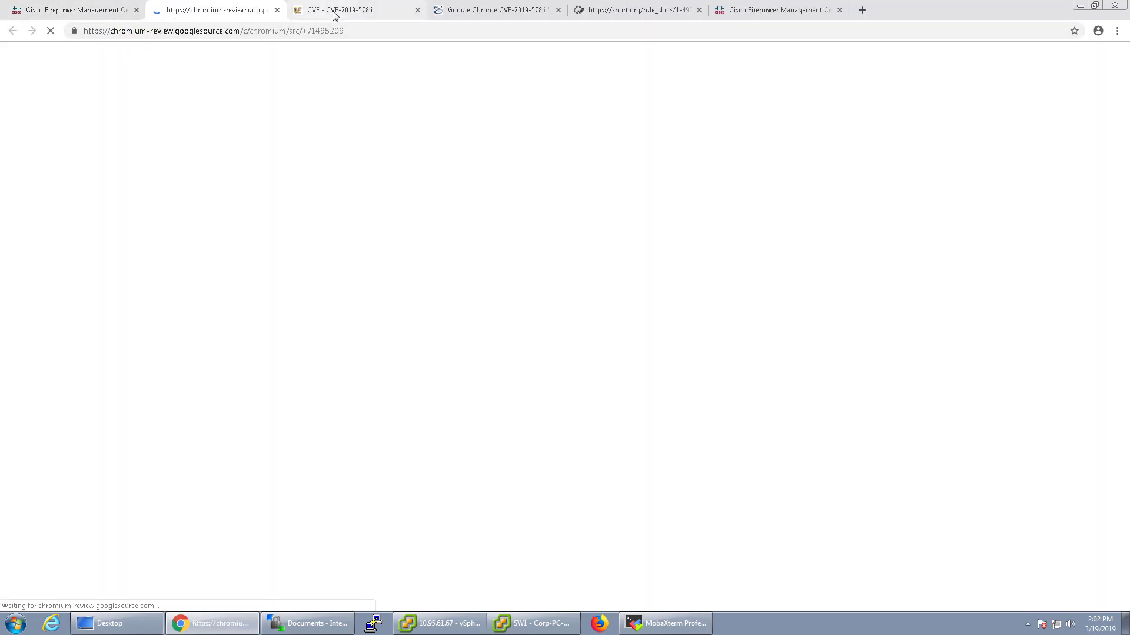
left_click(394, 15)
left_click(471, 12)
left_click(611, 15)
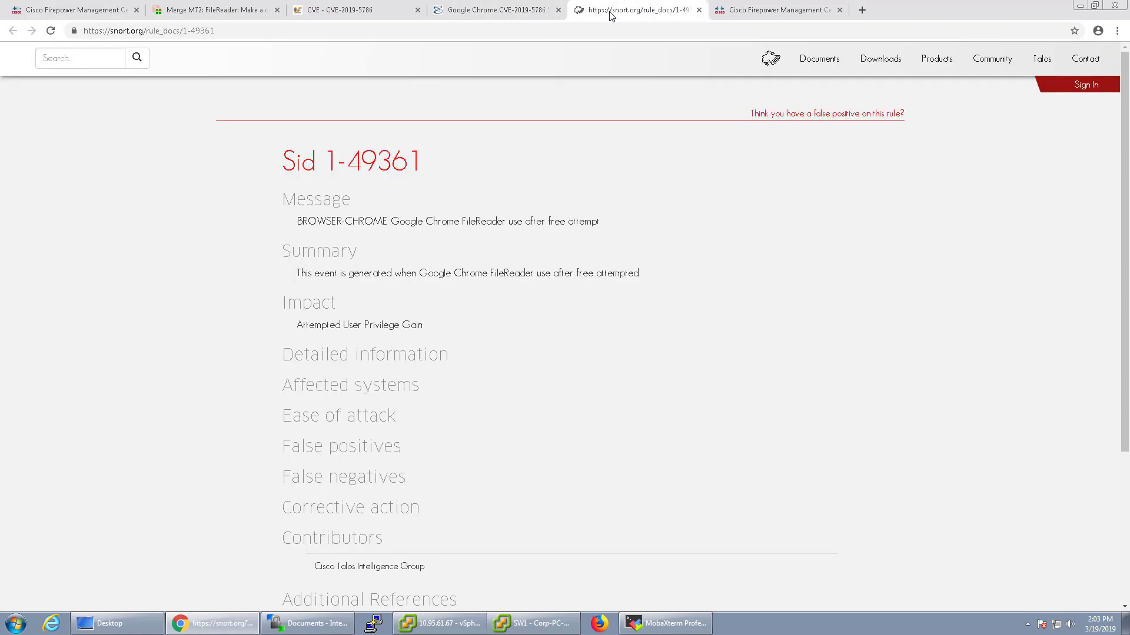
scroll(303, 525, "down", 4)
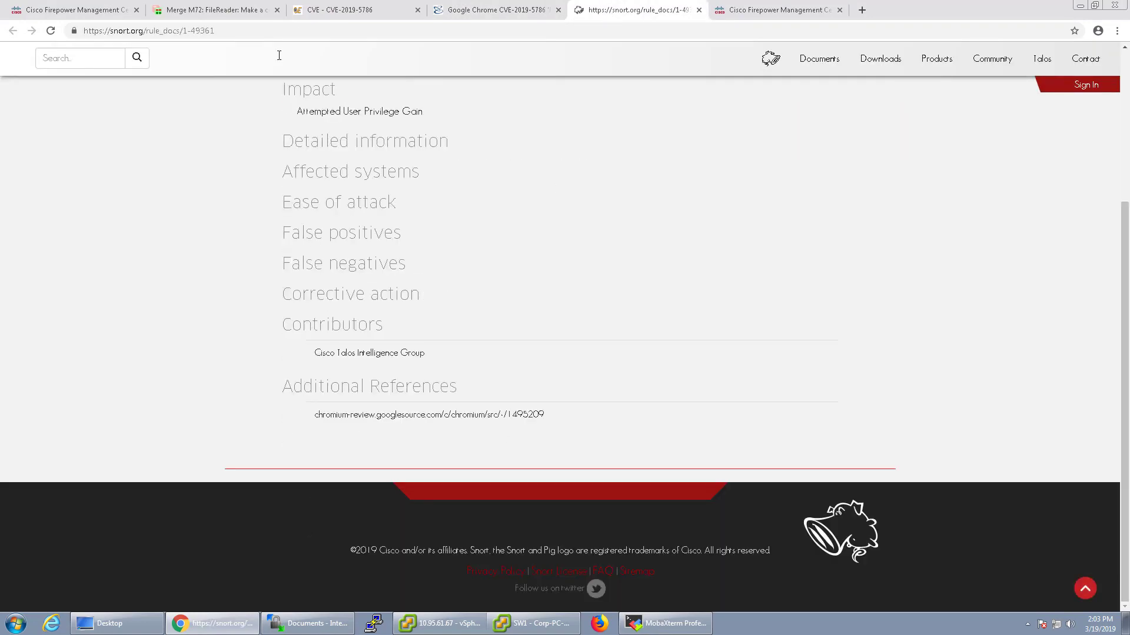
left_click(268, 12)
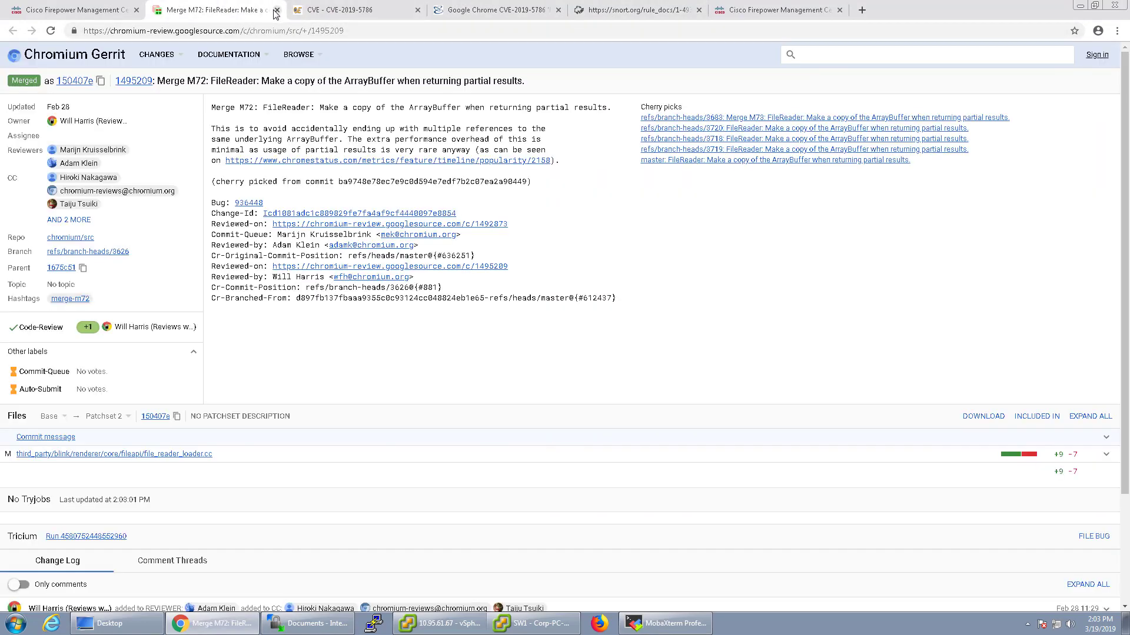
left_click(276, 13)
left_click(276, 13)
left_click(276, 13)
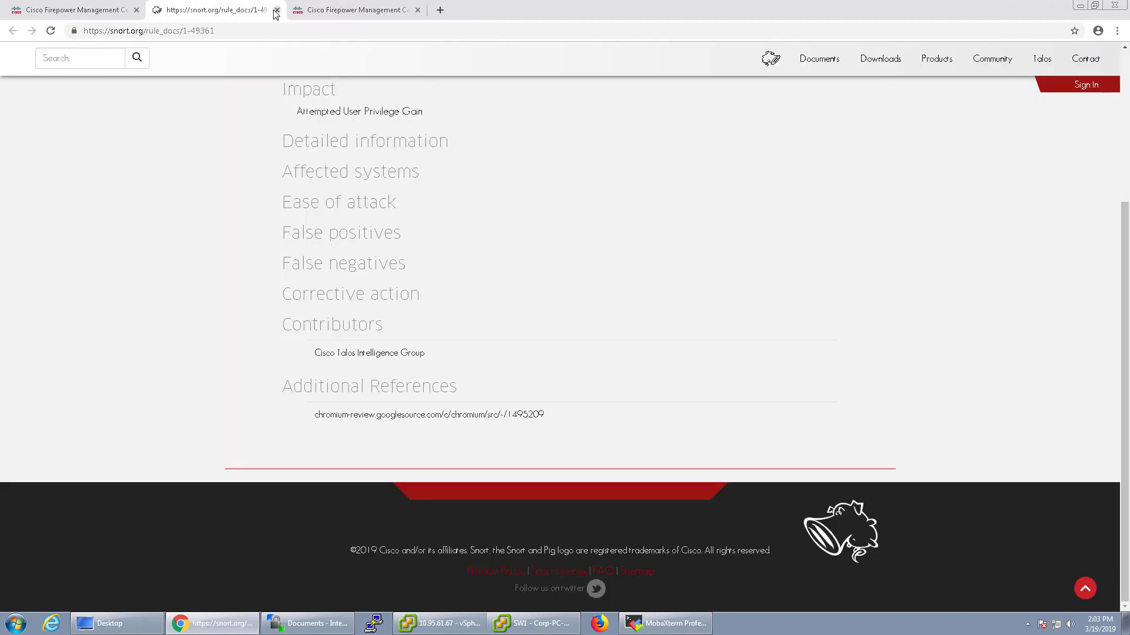
left_click(276, 13)
left_click(122, 15)
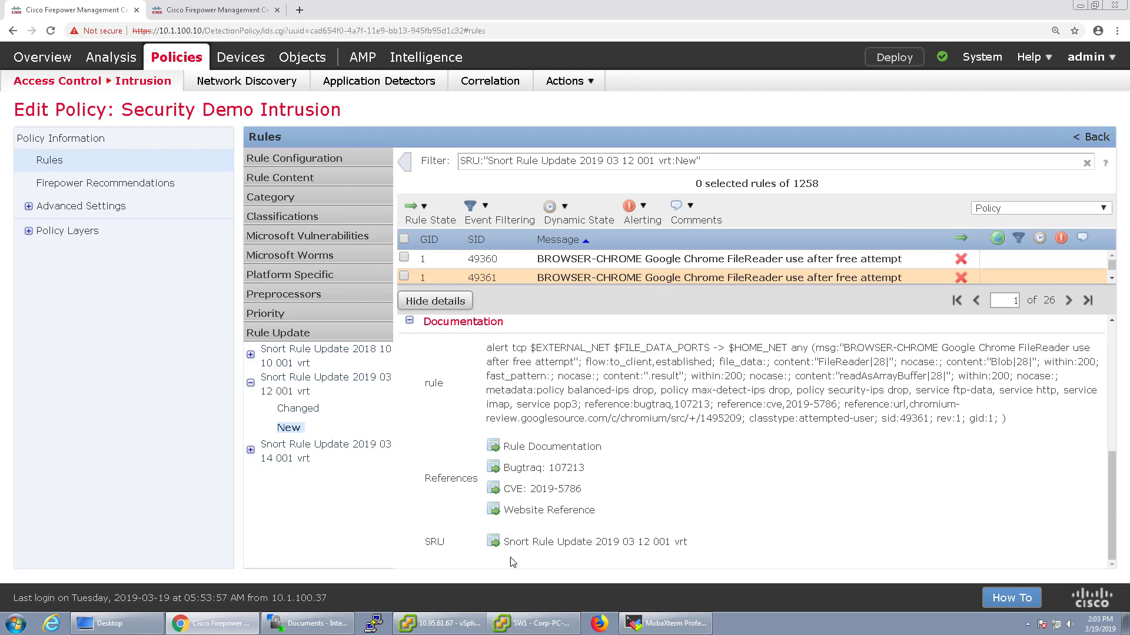
View the SRU's Rule Update Import Log, close it, and clear the filter to show all 37073 rules
left_click(521, 542)
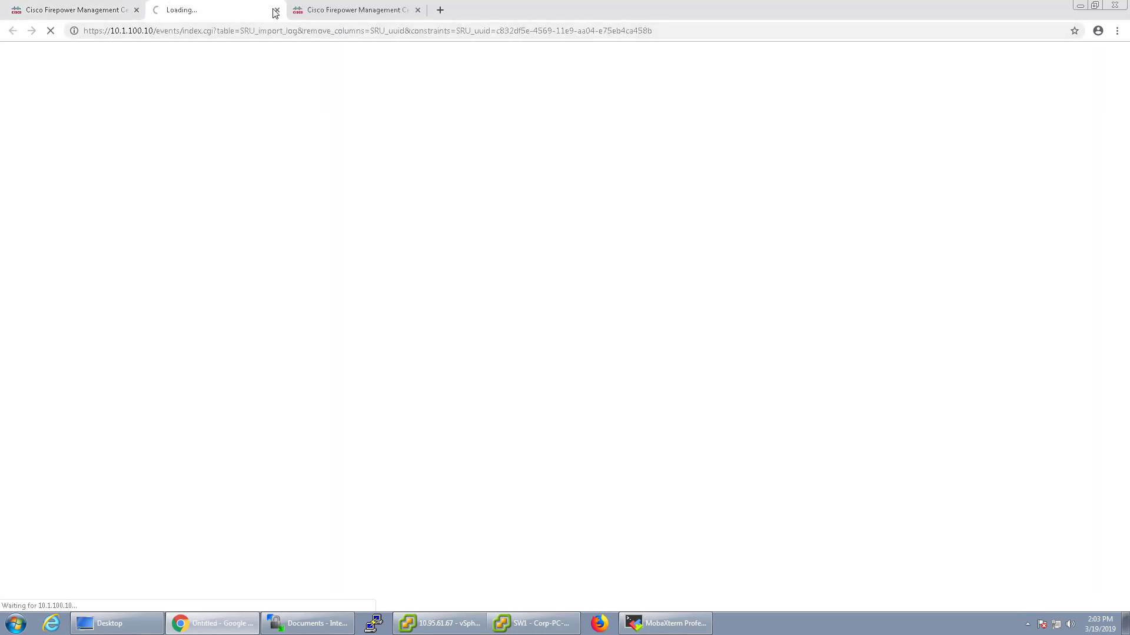
left_click(79, 10)
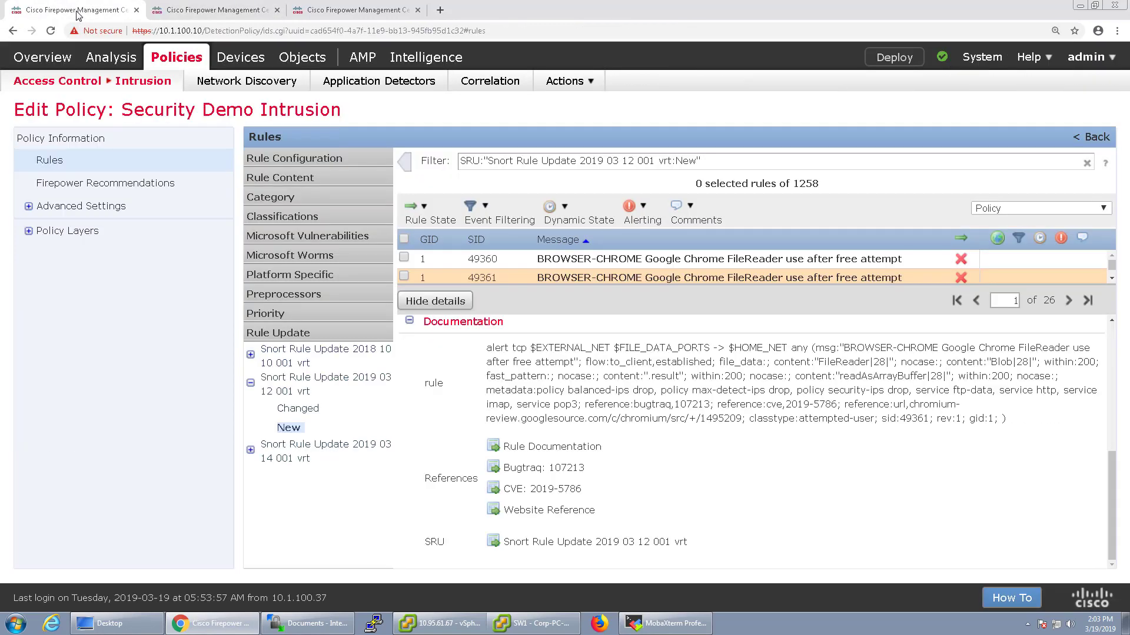
left_click(187, 11)
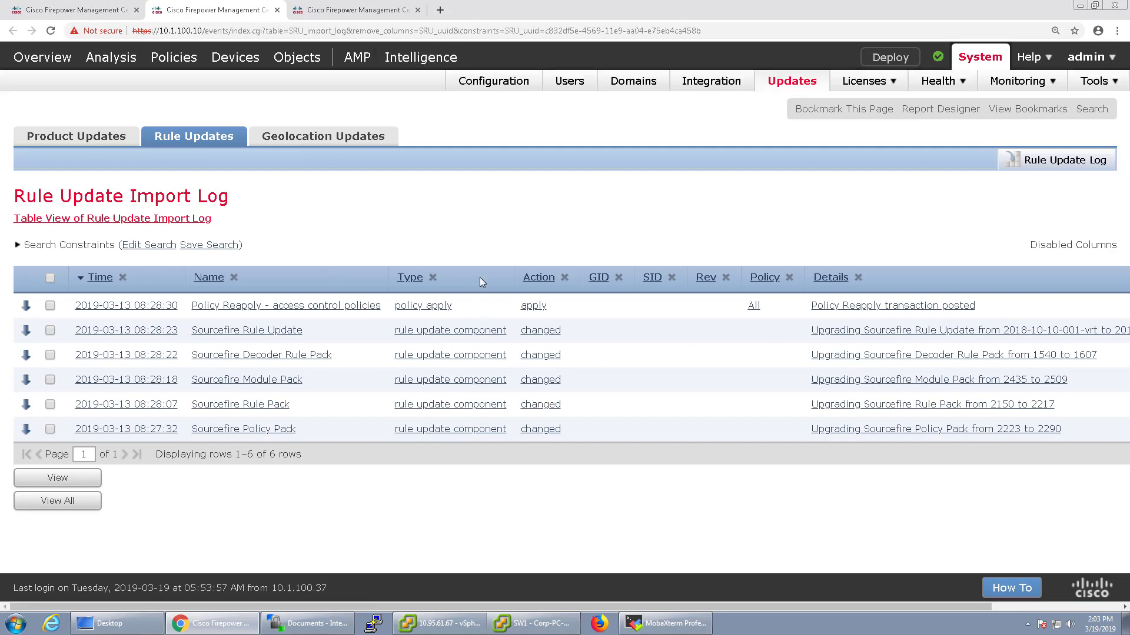
left_click(277, 11)
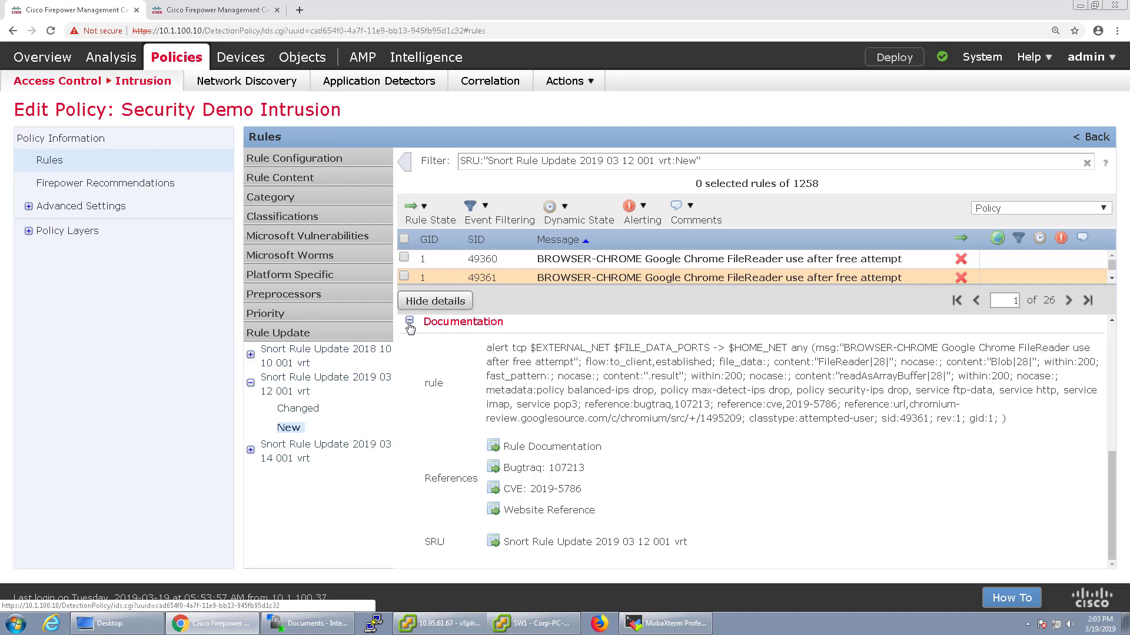
left_click(1087, 163)
left_click(28, 207)
left_click(28, 207)
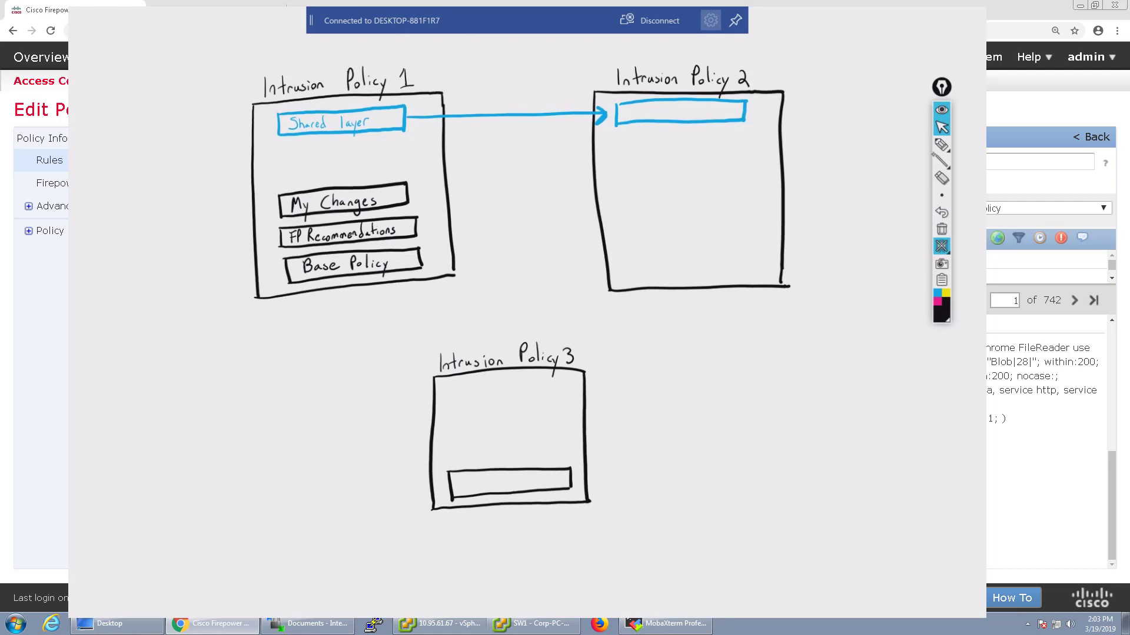
Draw a blue freehand arrow pointing at the Base Policy box
left_click(942, 145)
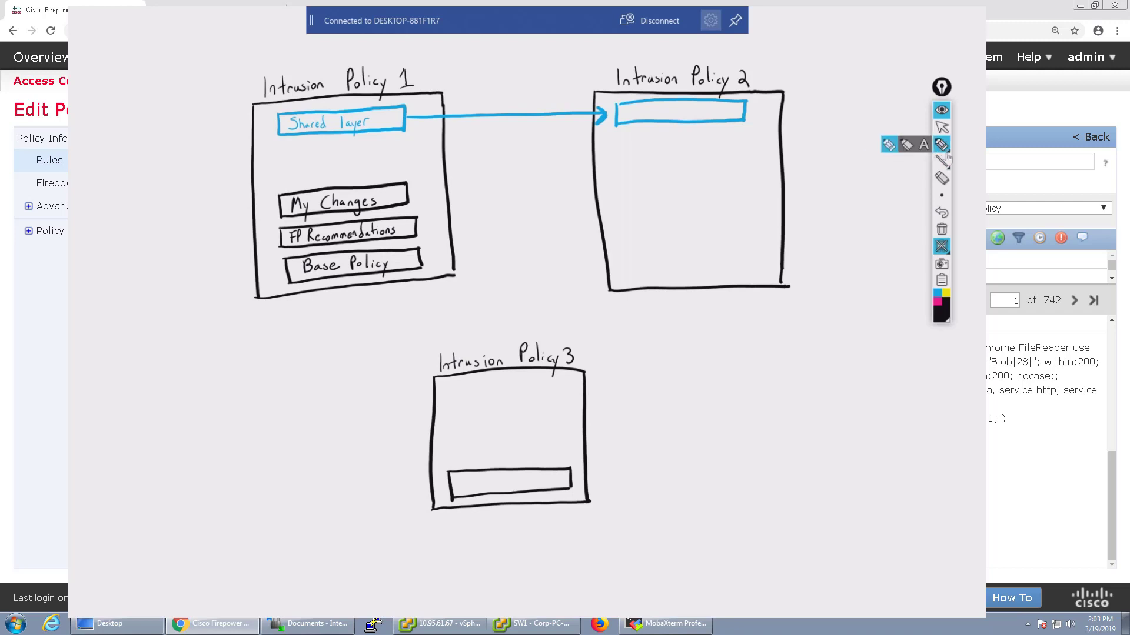
mouse_move(942, 161)
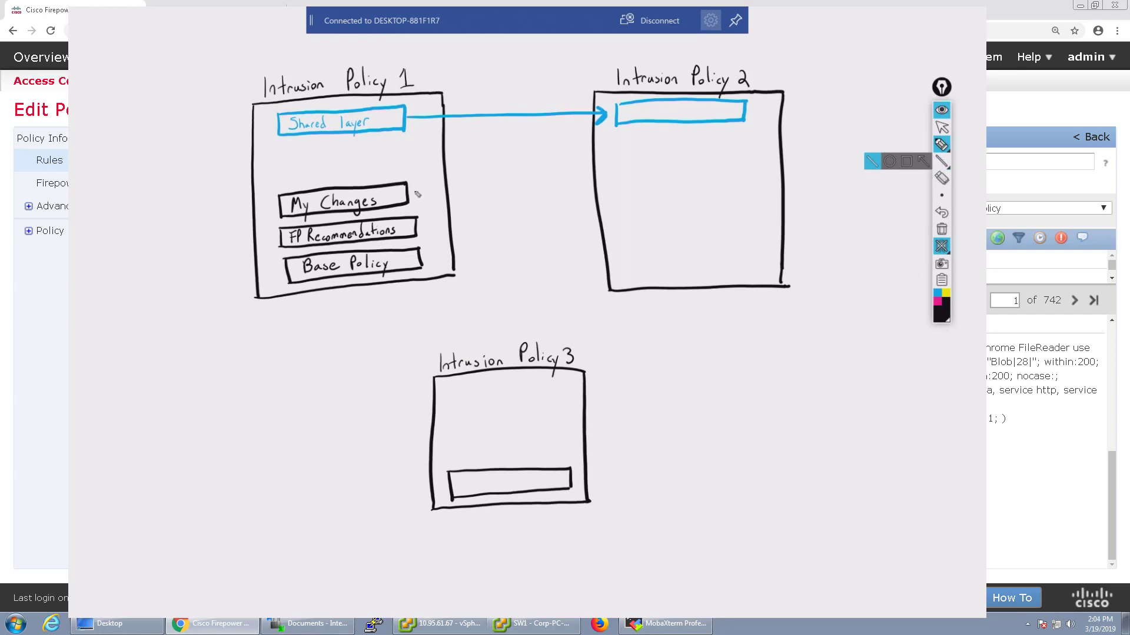
left_click(940, 296)
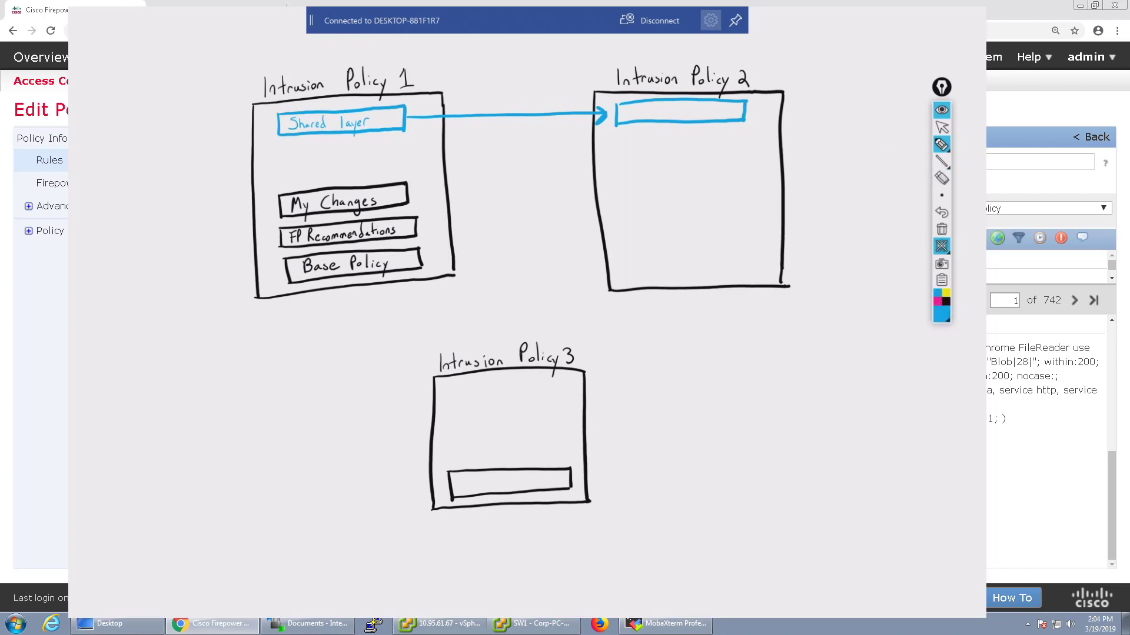
left_click_drag(236, 306, 283, 281)
Handwrite 'Intrusion Policy 2' inside Intrusion Policy 3's box, undoing a stray circle
mouse_move(463, 478)
left_mouse_down()
mouse_move(464, 489)
mouse_move(501, 490)
left_mouse_up()
mouse_move(507, 484)
left_mouse_down()
mouse_move(556, 490)
mouse_move(556, 503)
mouse_move(570, 483)
left_mouse_up()
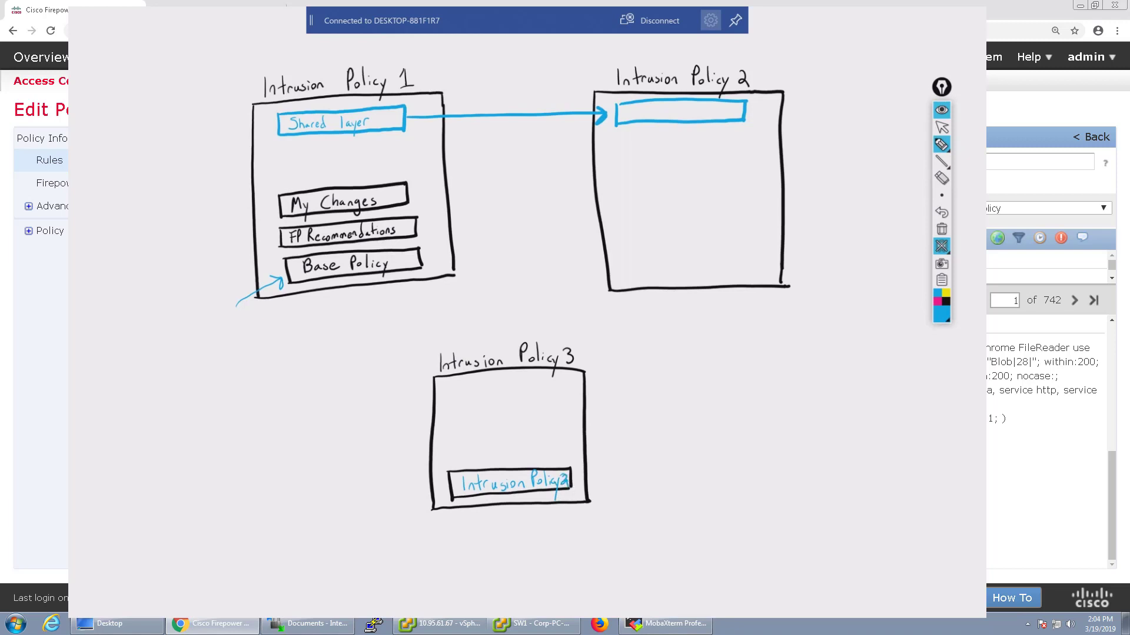
mouse_move(610, 48)
left_mouse_down()
mouse_move(711, 98)
mouse_move(632, 62)
left_mouse_up()
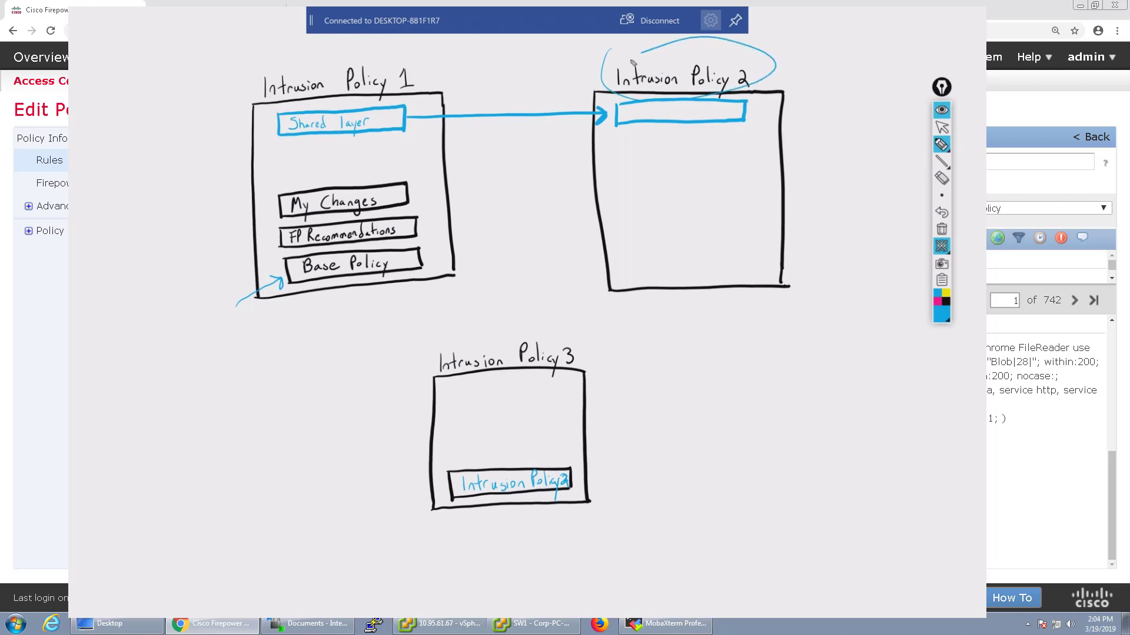
key("ctrl+z")
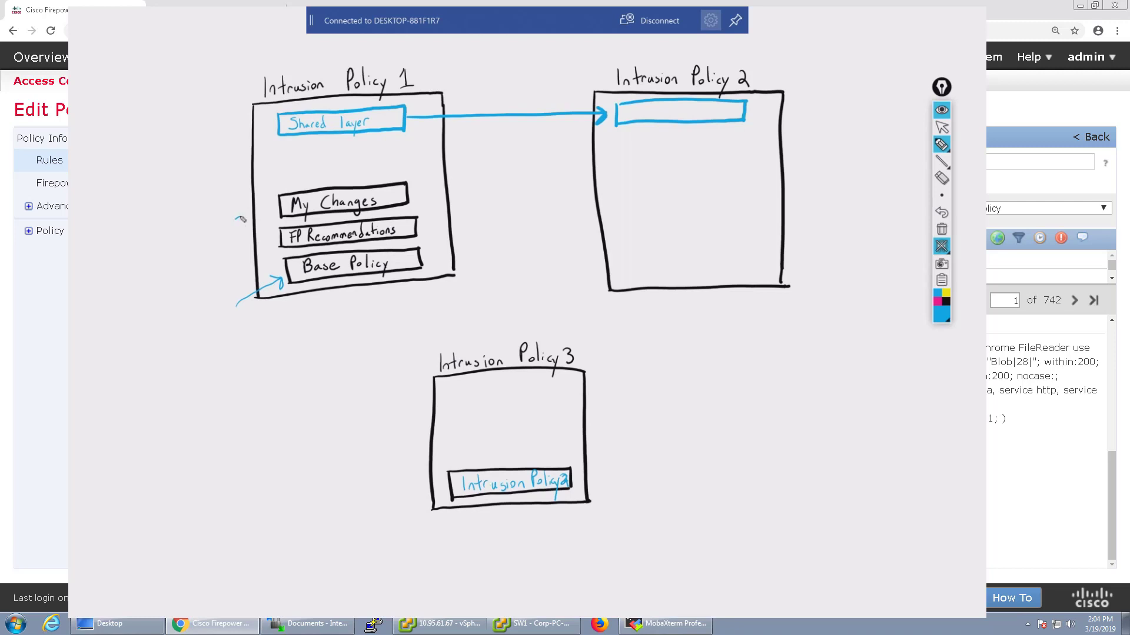
Annotate Intrusion Policy 1 in blue: 'SID 4888 X' arrow to Base Policy, 'SID 4888' arrow to My Changes
left_click_drag(236, 220, 269, 202)
mouse_move(468, 241)
left_mouse_down()
mouse_move(460, 256)
mouse_move(540, 219)
mouse_move(540, 233)
left_mouse_up()
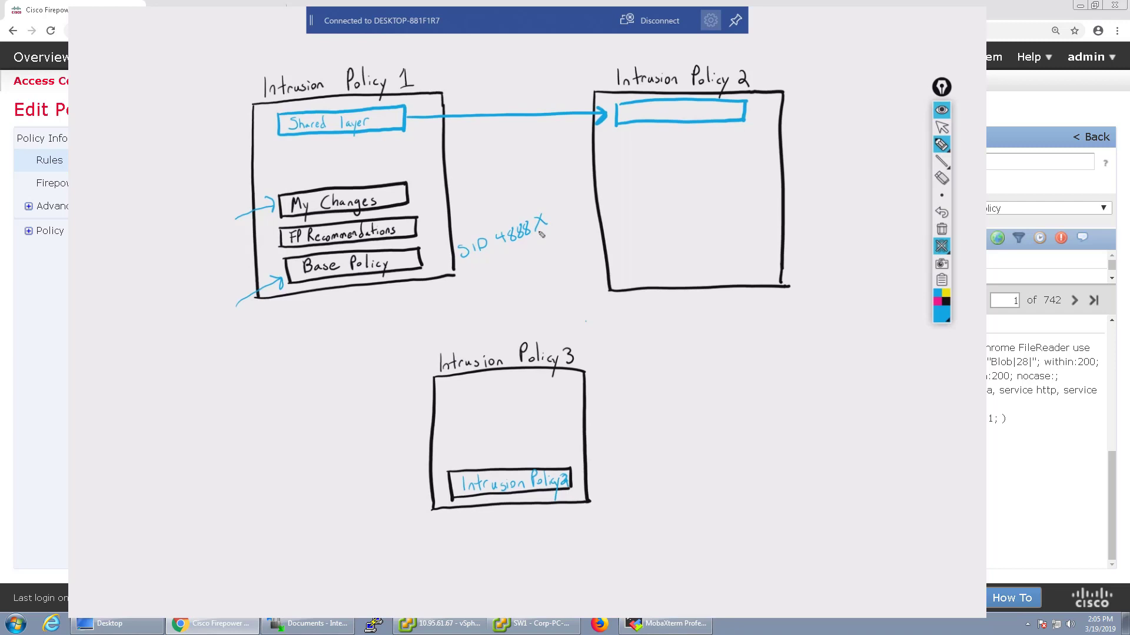
mouse_move(452, 255)
left_mouse_down()
mouse_move(427, 260)
mouse_move(438, 266)
left_mouse_up()
mouse_move(463, 186)
left_mouse_down()
mouse_move(421, 192)
mouse_move(427, 199)
left_mouse_up()
mouse_move(479, 173)
left_mouse_down()
mouse_move(470, 186)
mouse_move(516, 179)
left_mouse_up()
mouse_move(513, 171)
left_mouse_down()
mouse_move(514, 185)
mouse_move(541, 167)
left_mouse_up()
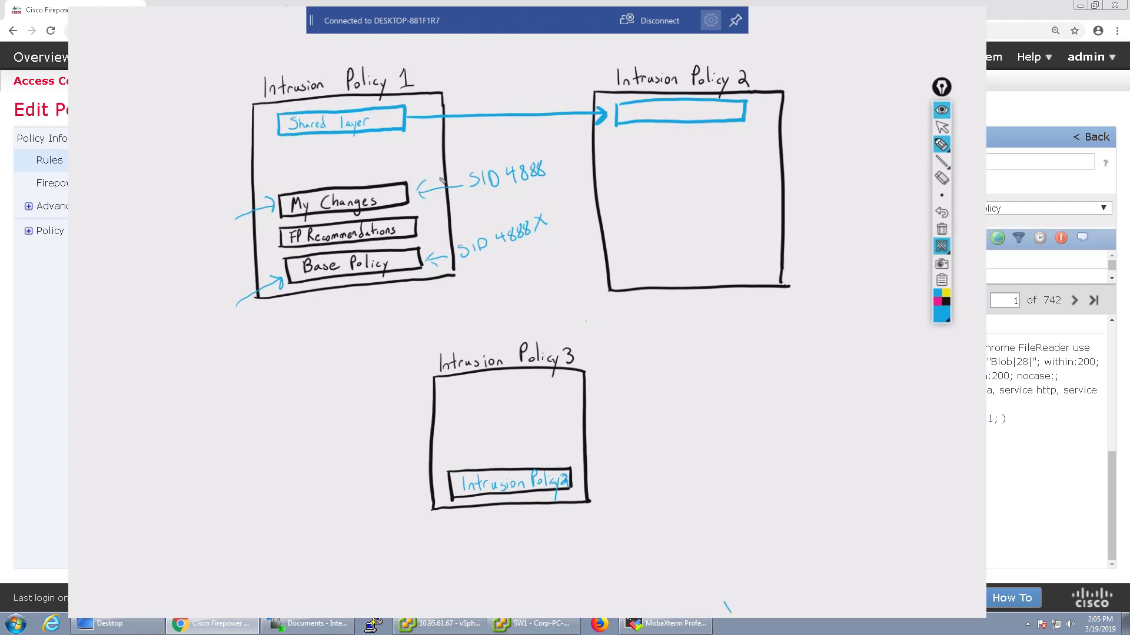
Try and undo extra arrow marks near My Changes and FP Recommendations, then start a label left of Intrusion Policy 1
mouse_move(426, 166)
left_mouse_down()
mouse_move(415, 172)
mouse_move(424, 177)
left_mouse_up()
key("ctrl+z")
left_click_drag(417, 193, 419, 236)
key("ctrl+z")
key("ctrl+z")
mouse_move(156, 328)
left_mouse_down()
mouse_move(144, 345)
mouse_move(166, 323)
mouse_move(176, 335)
mouse_move(187, 319)
mouse_move(276, 292)
left_mouse_up()
Erase the SID 4888 notes and arrows, then draw a blue dividing line below My Changes
left_click_drag(239, 300, 144, 339)
mouse_move(486, 244)
left_mouse_down()
mouse_move(530, 228)
mouse_move(527, 170)
mouse_move(428, 201)
left_mouse_up()
mouse_move(435, 242)
left_mouse_down()
mouse_move(439, 259)
mouse_move(425, 257)
left_mouse_up()
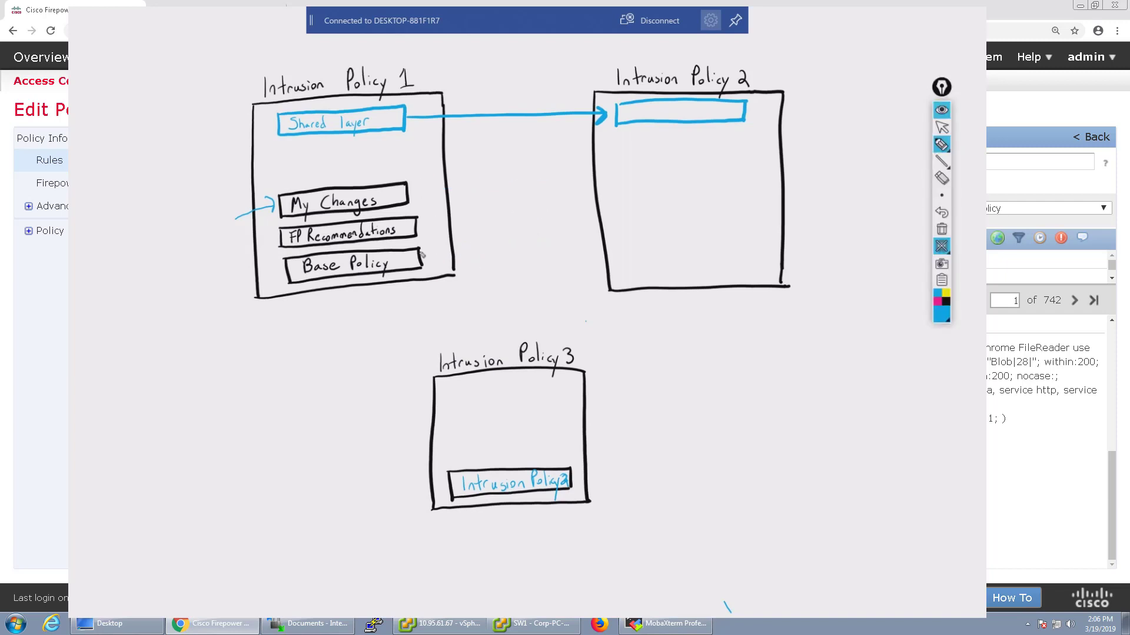
left_click_drag(238, 218, 263, 209)
left_click_drag(227, 224, 541, 216)
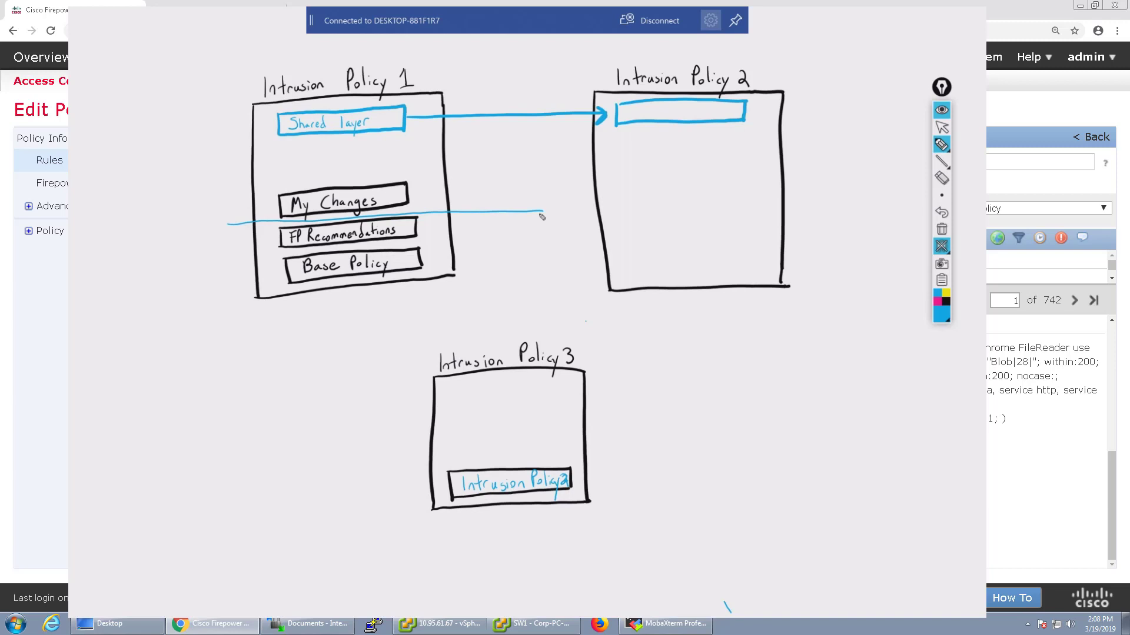
Draw an empty layer box above My Changes and mark FP Recommendations, undoing stray arrow marks
mouse_move(280, 163)
left_mouse_down()
mouse_move(318, 182)
mouse_move(388, 162)
mouse_move(287, 169)
left_mouse_up()
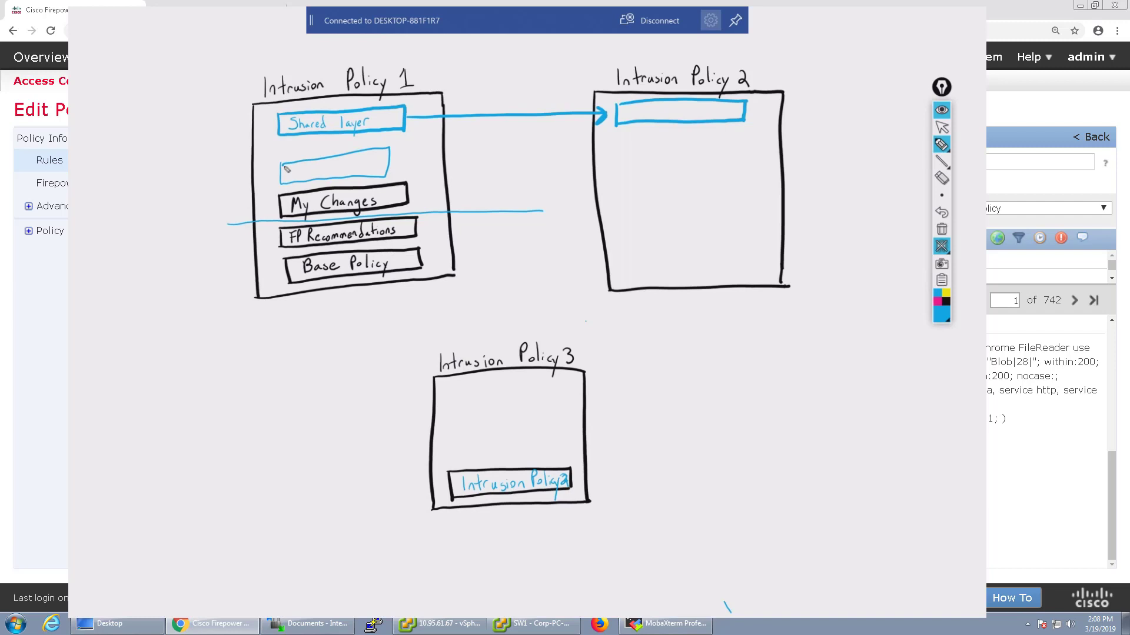
mouse_move(448, 225)
left_mouse_down()
mouse_move(425, 227)
mouse_move(432, 268)
mouse_move(442, 256)
left_mouse_up()
key("ctrl+z")
key("ctrl+z")
mouse_move(441, 223)
left_mouse_down()
mouse_move(423, 227)
mouse_move(434, 265)
mouse_move(442, 252)
left_mouse_up()
Mark the Shared layer box in blue, undoing a stray tick and diagonal stroke
left_click_drag(274, 120, 283, 130)
left_click_drag(282, 121, 275, 131)
left_click_drag(767, 72, 778, 66)
key("ctrl+z")
left_click_drag(451, 71, 415, 102)
key("ctrl+z")
Sketch a 'Golden Template' policy box containing a Custom layer above a Base layer
mouse_move(772, 361)
left_mouse_down()
mouse_move(777, 490)
mouse_move(906, 484)
mouse_move(868, 351)
mouse_move(772, 354)
mouse_move(789, 346)
left_mouse_up()
left_click_drag(795, 340, 830, 343)
mouse_move(832, 336)
left_mouse_down()
mouse_move(883, 340)
mouse_move(888, 352)
mouse_move(902, 337)
mouse_move(919, 340)
left_mouse_up()
left_click_drag(914, 329, 925, 328)
left_click_drag(923, 334, 931, 333)
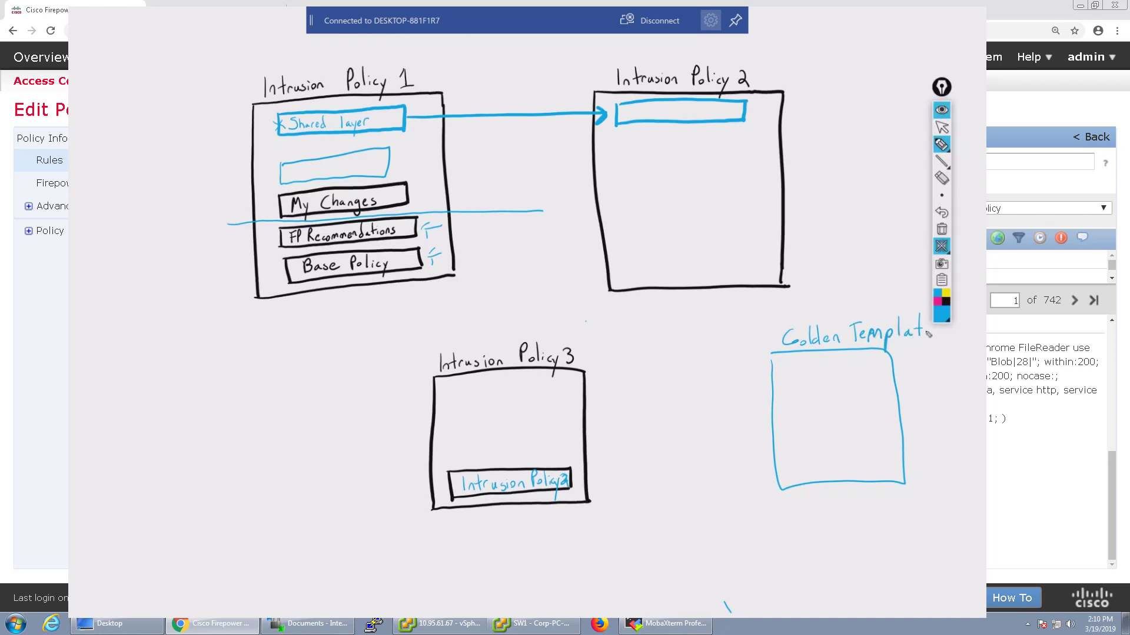
mouse_move(786, 457)
left_mouse_down()
mouse_move(862, 447)
mouse_move(828, 482)
mouse_move(791, 455)
mouse_move(806, 474)
left_mouse_up()
mouse_move(807, 459)
left_mouse_down()
mouse_move(808, 473)
mouse_move(843, 467)
left_mouse_up()
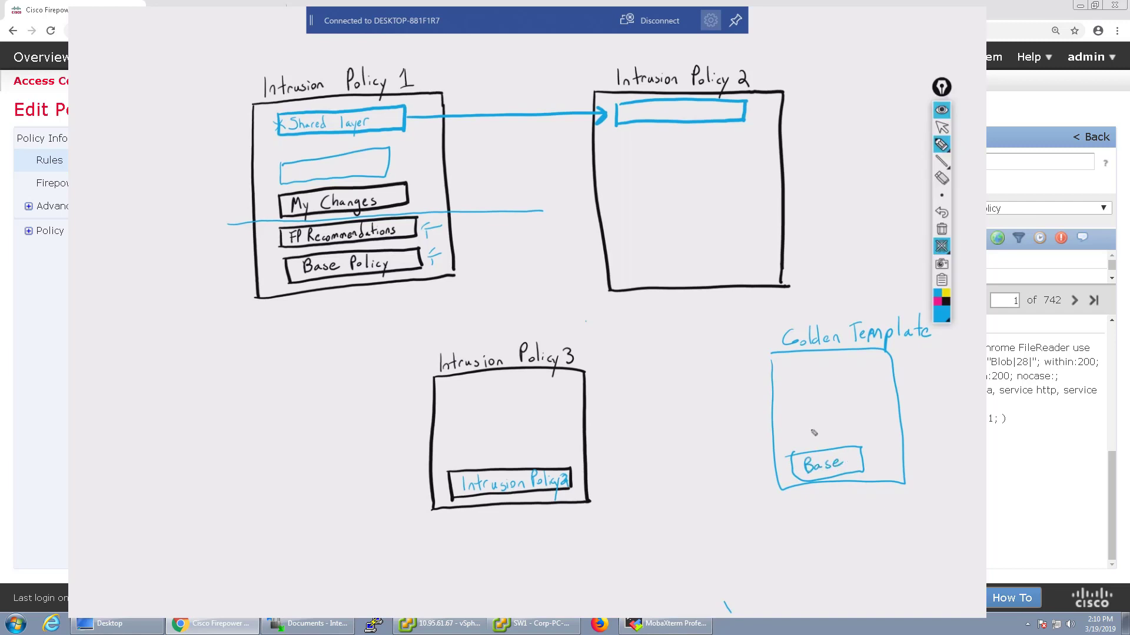
mouse_move(795, 422)
left_mouse_down()
mouse_move(796, 446)
mouse_move(854, 444)
mouse_move(798, 426)
mouse_move(805, 439)
left_mouse_up()
left_click_drag(811, 431, 843, 435)
left_click_drag(848, 437, 856, 433)
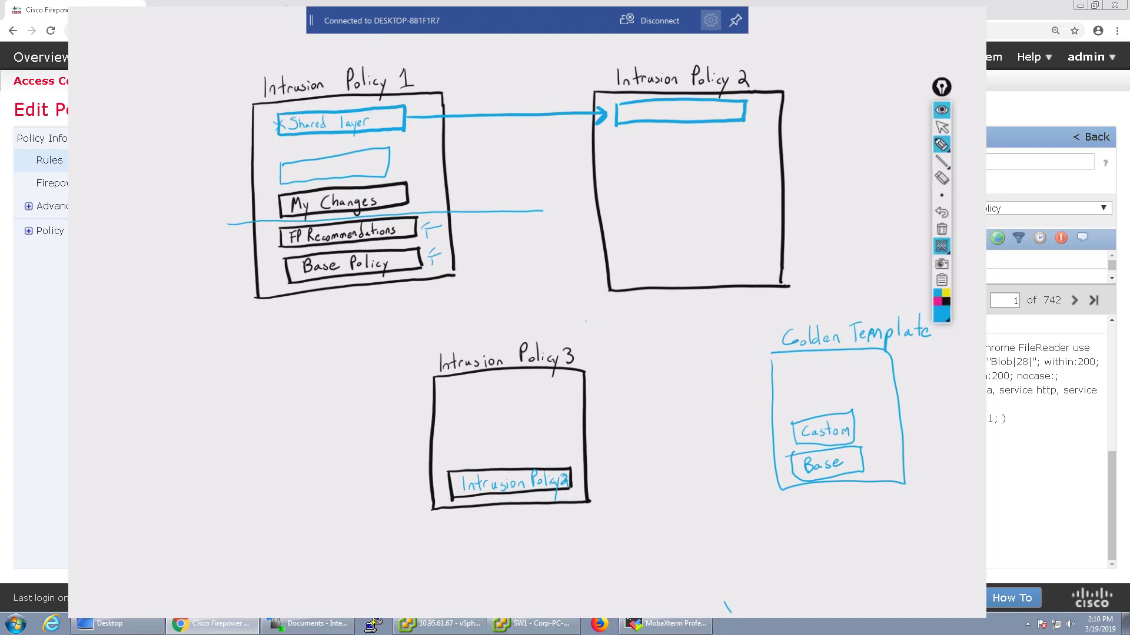
Relabel Policy 3's inner layer as Golden Template, add arrows to Base and Custom, and circle the template
mouse_move(464, 489)
left_mouse_down()
mouse_move(554, 481)
mouse_move(497, 491)
left_mouse_up()
mouse_move(471, 480)
left_mouse_down()
mouse_move(463, 492)
mouse_move(513, 486)
left_mouse_up()
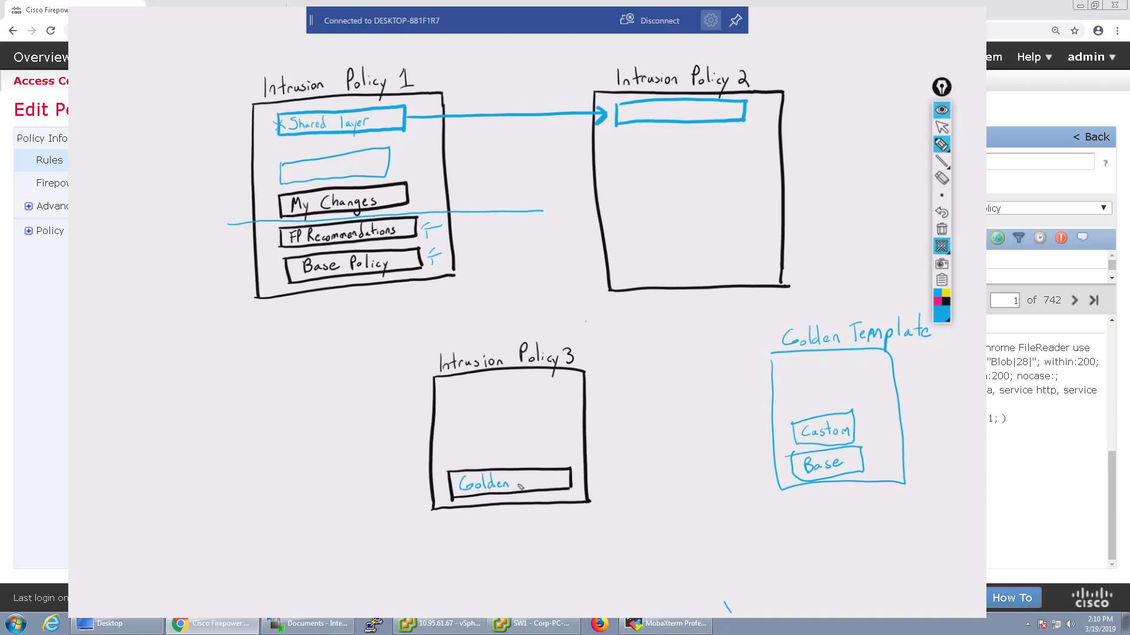
mouse_move(783, 471)
left_mouse_down()
mouse_move(767, 472)
mouse_move(781, 470)
left_mouse_up()
mouse_move(760, 444)
left_mouse_down()
mouse_move(781, 438)
mouse_move(781, 447)
left_mouse_up()
left_click_drag(522, 481, 570, 483)
mouse_move(776, 314)
left_mouse_down()
mouse_move(909, 510)
mouse_move(847, 329)
left_mouse_up()
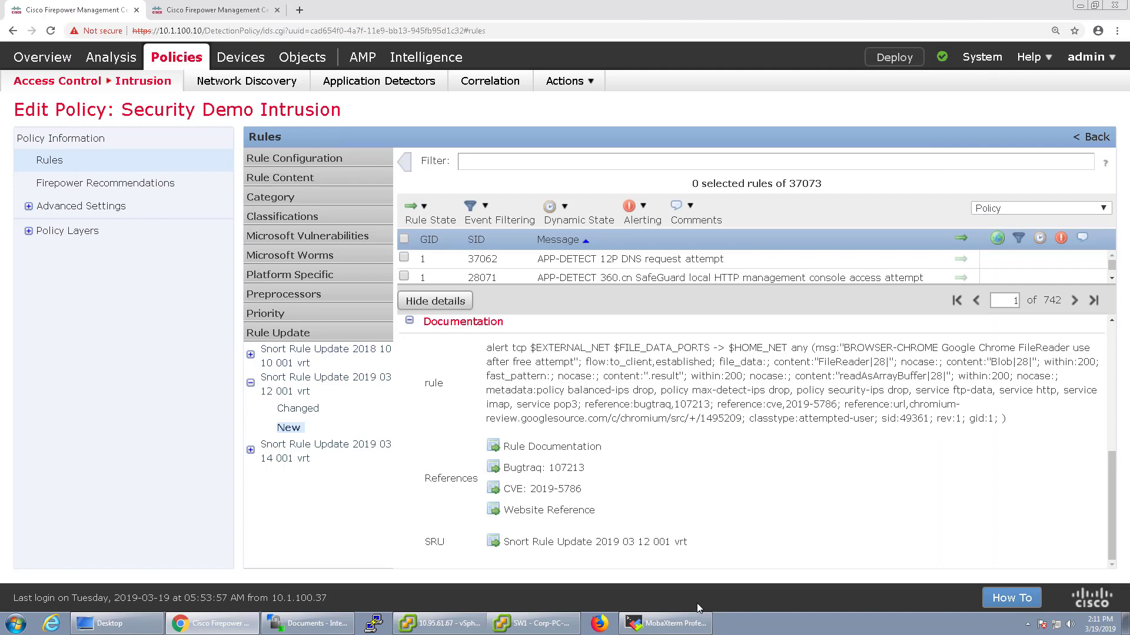
Browse the Balanced Security and Connectivity base layer's rules and show details for rule 1:32851
left_click(28, 232)
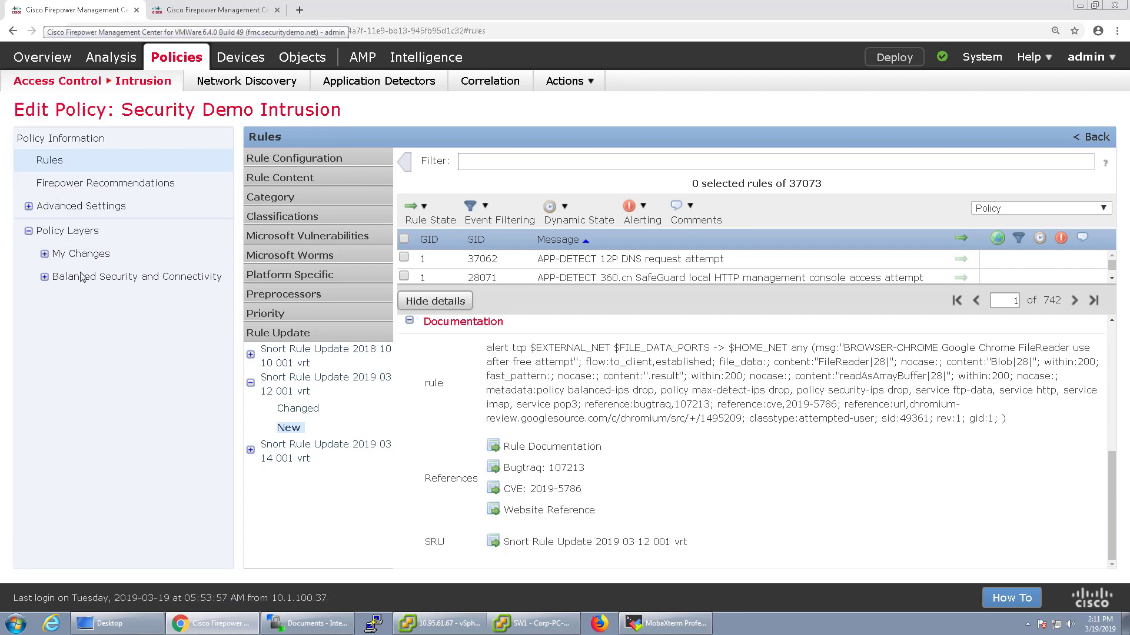
left_click(48, 281)
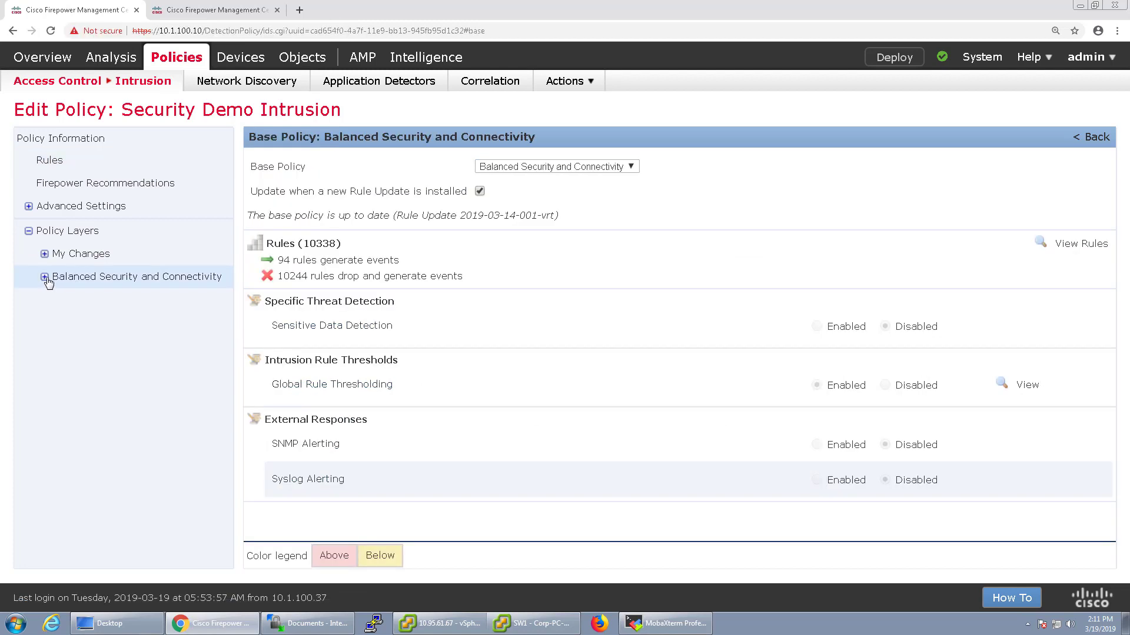
left_click(45, 277)
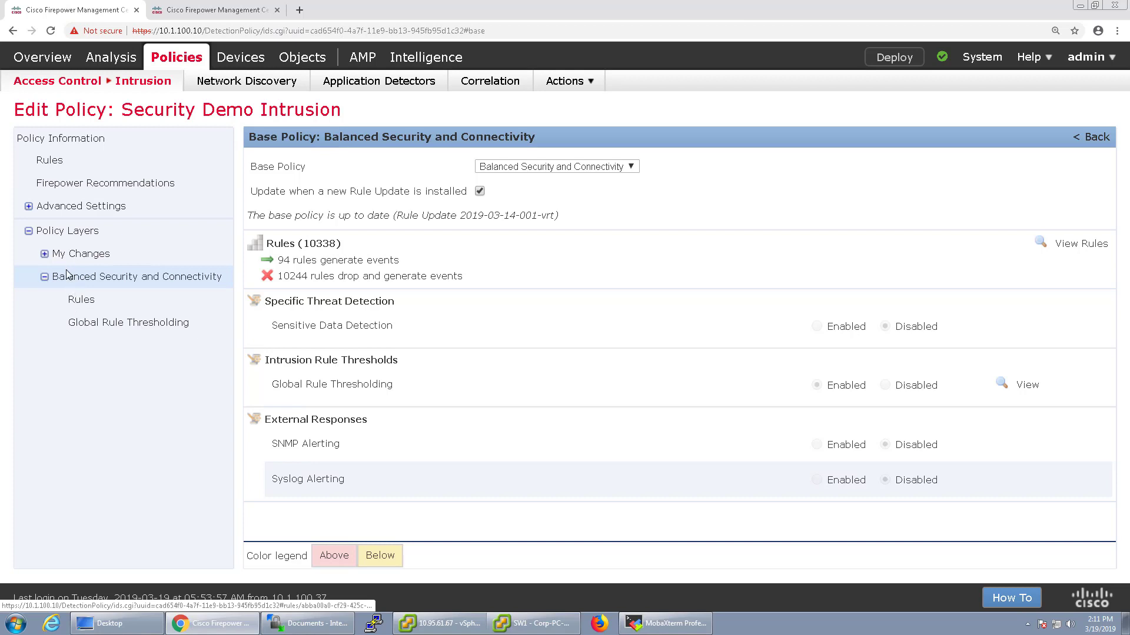
left_click(78, 305)
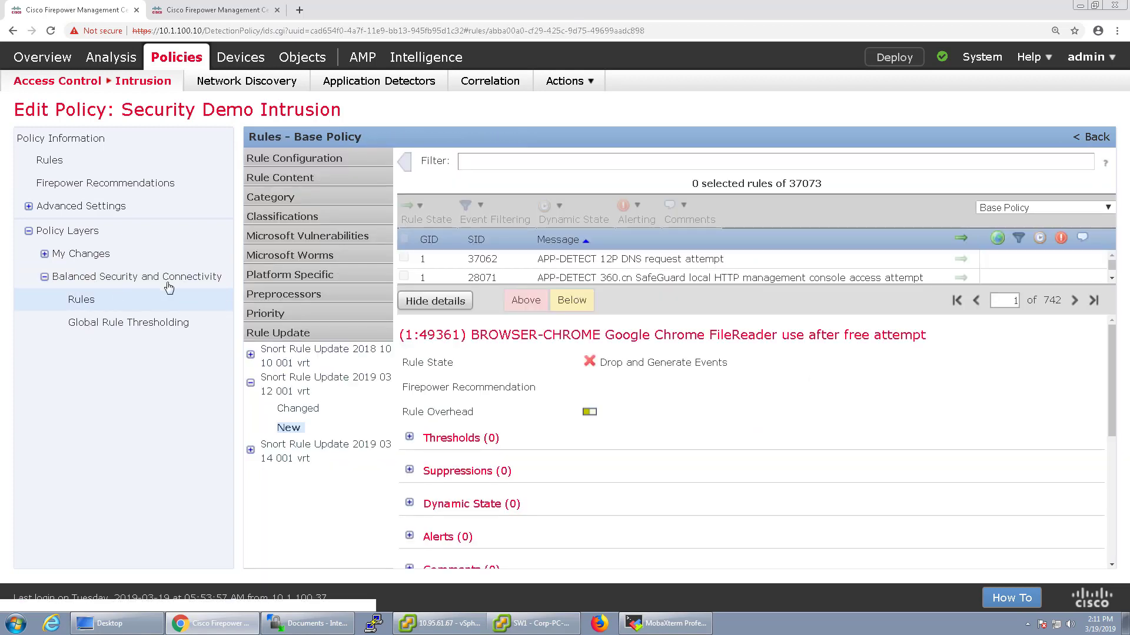
scroll(609, 270, "down", 2)
scroll(609, 270, "down", 2)
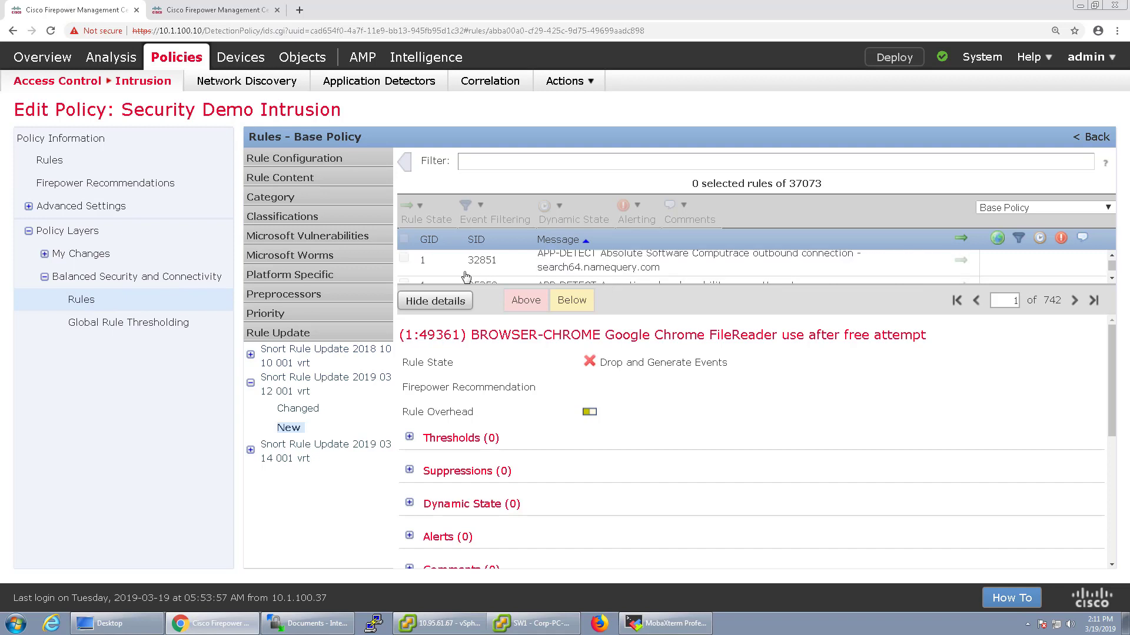
left_click(609, 265)
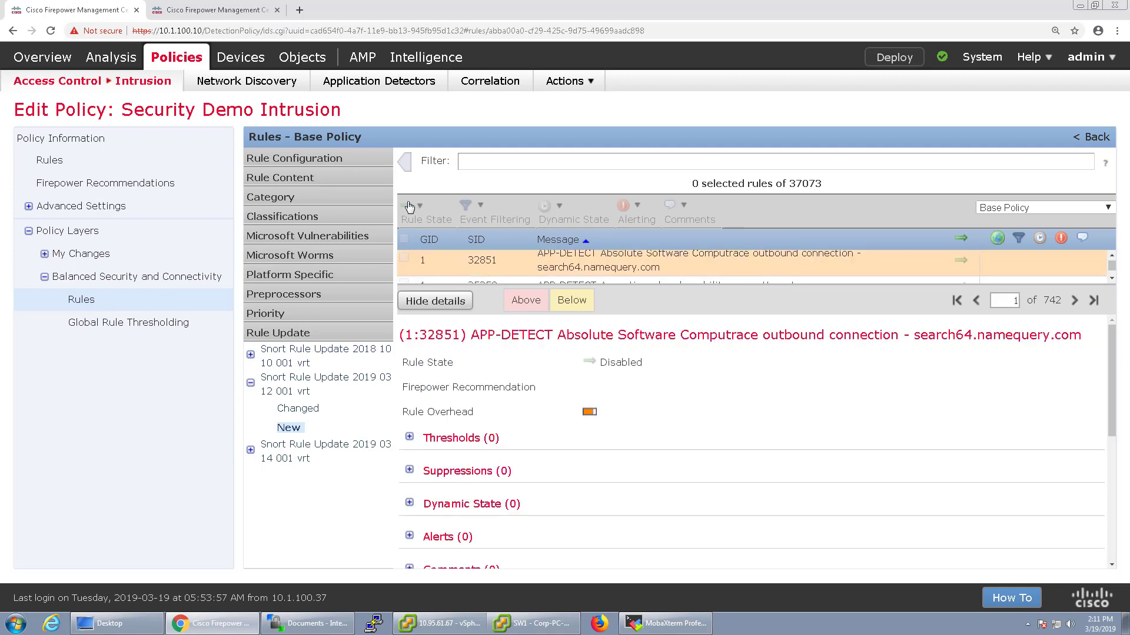
Collapse the base layer and open the My Changes layer's rules
left_click(44, 276)
left_click(45, 254)
left_click(74, 277)
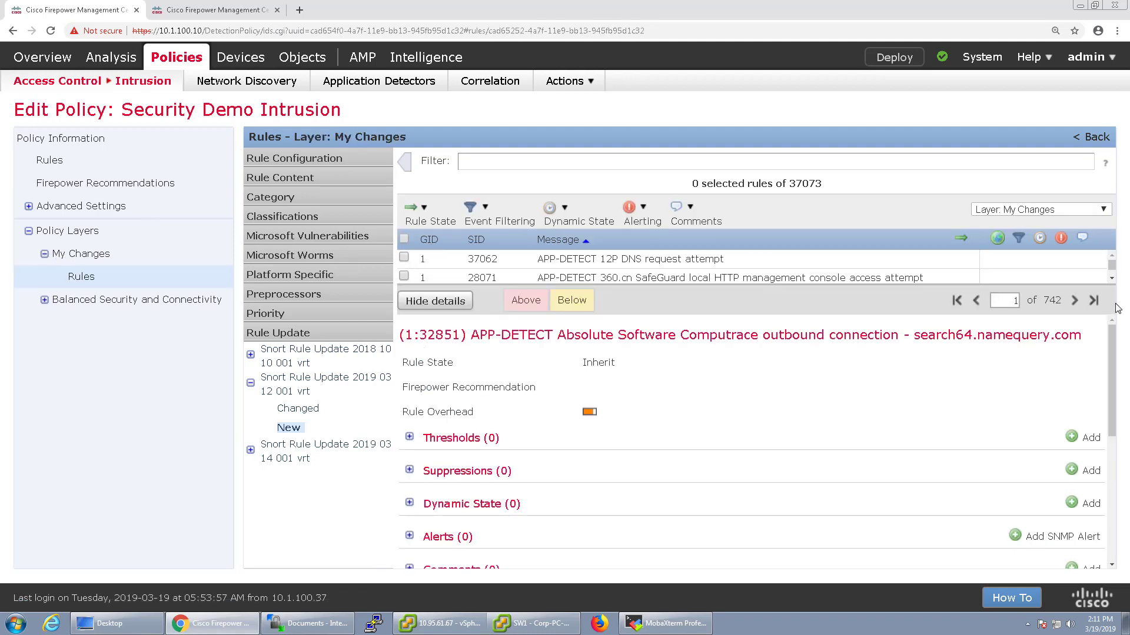
Hide rule details, collapse My Changes, and open the Firepower Recommendations page
left_click(436, 301)
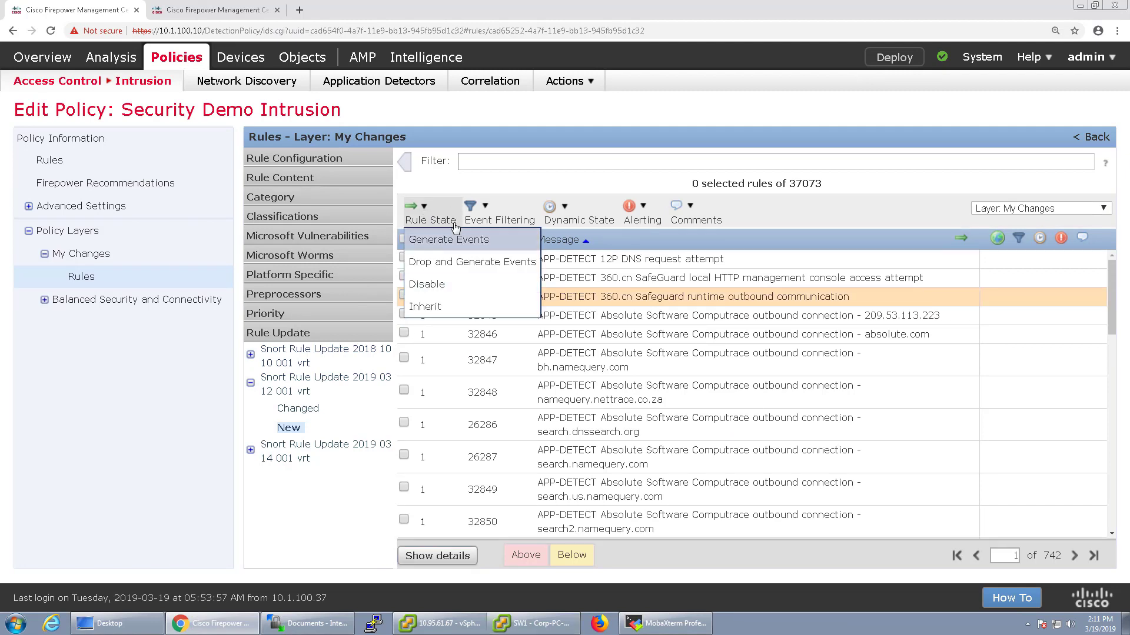
mouse_move(500, 213)
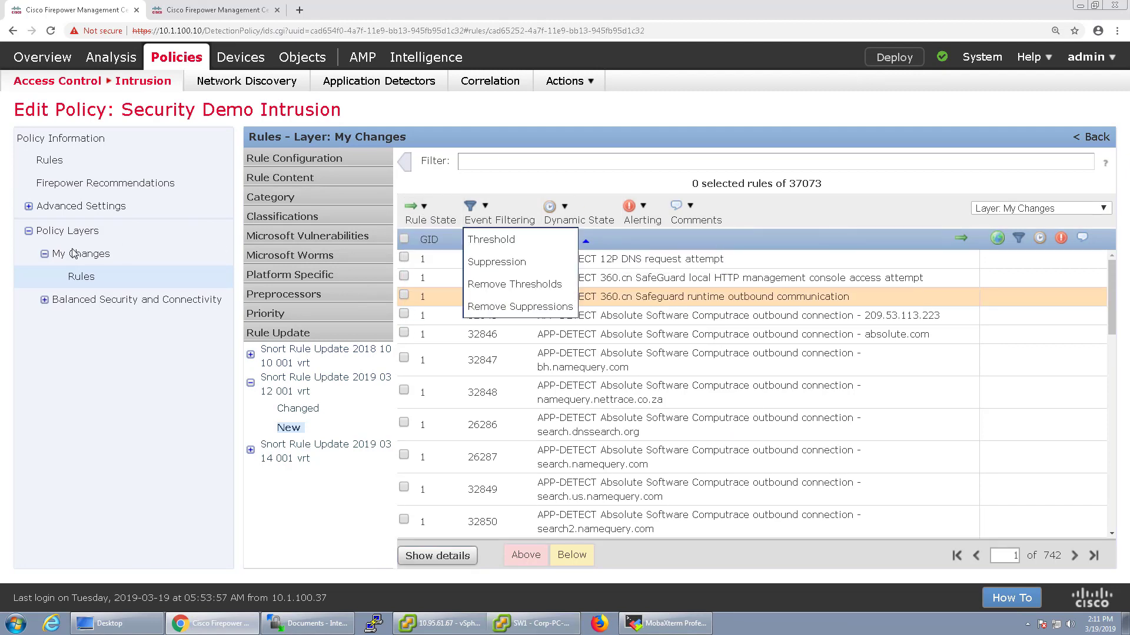
left_click(45, 255)
left_click(89, 188)
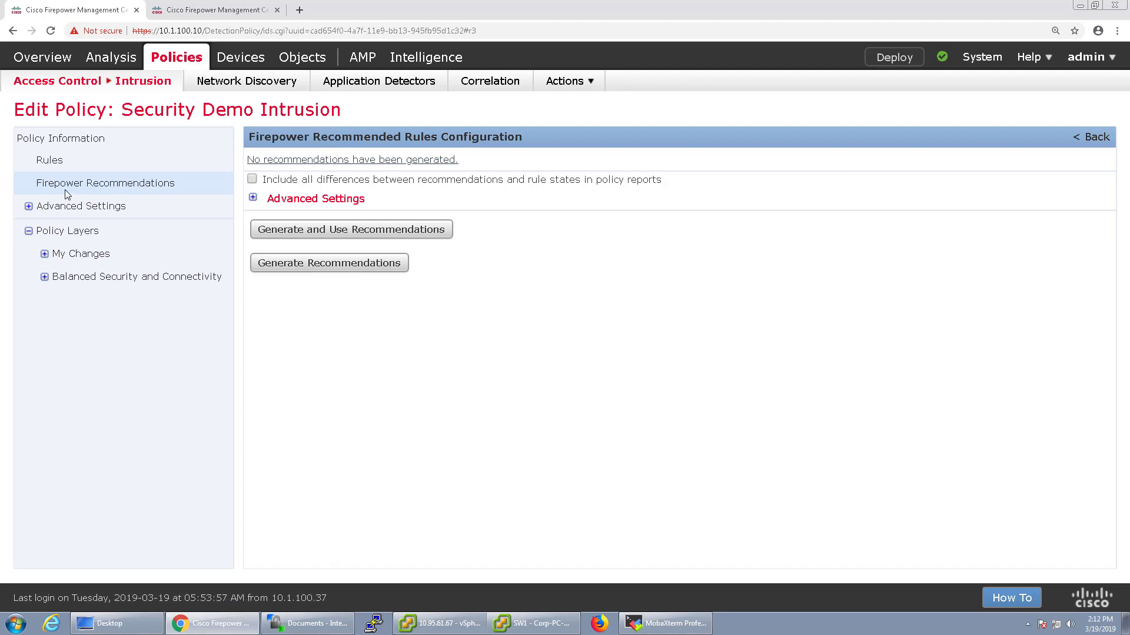
Expand the advanced settings and leave Networks to Examine empty, clearing the typed 10.1.100.0/24
left_click(255, 198)
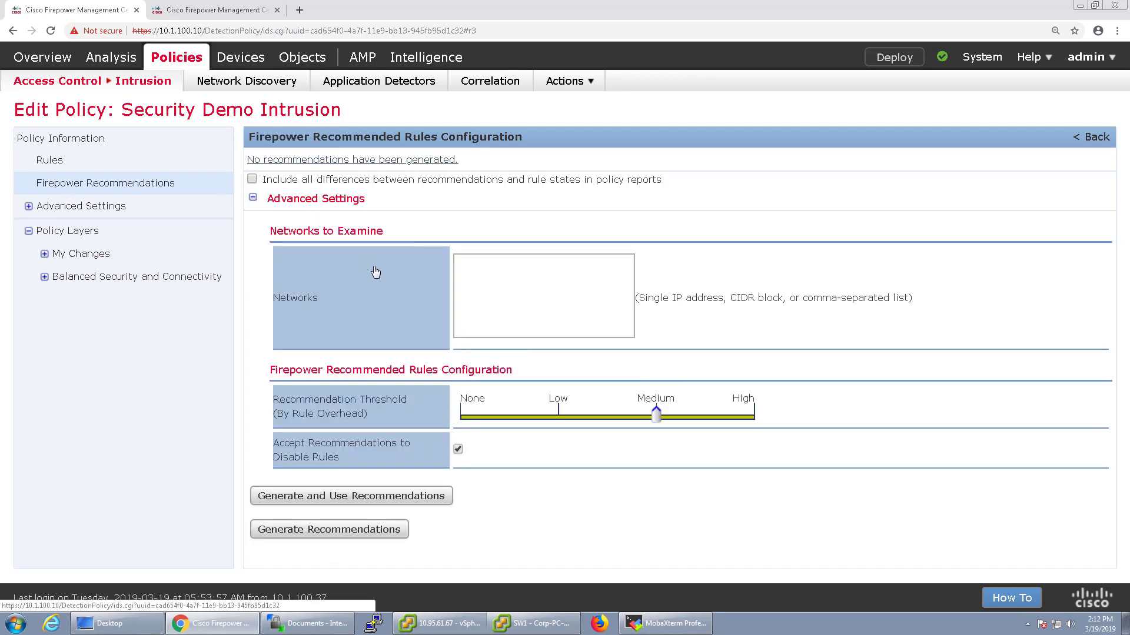
left_click(498, 280)
type("10")
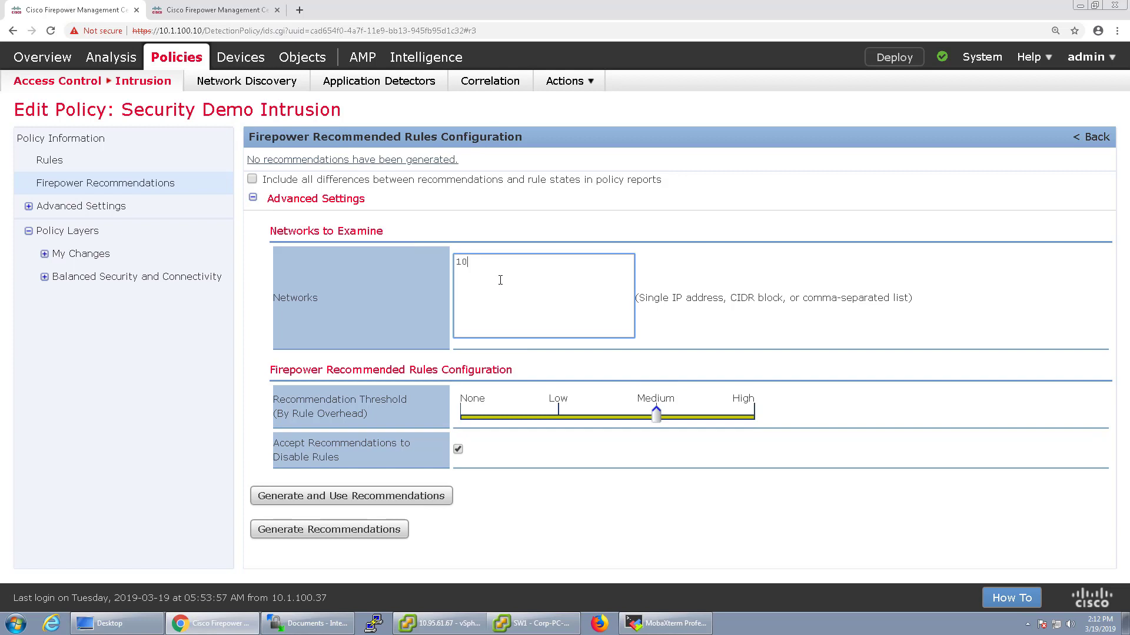
type(".1.100.0/24")
key("ctrl+a")
key("BackSpace")
Set the recommendation threshold to High and generate and use the recommendations
left_click(656, 416)
left_click_drag(568, 419, 728, 421)
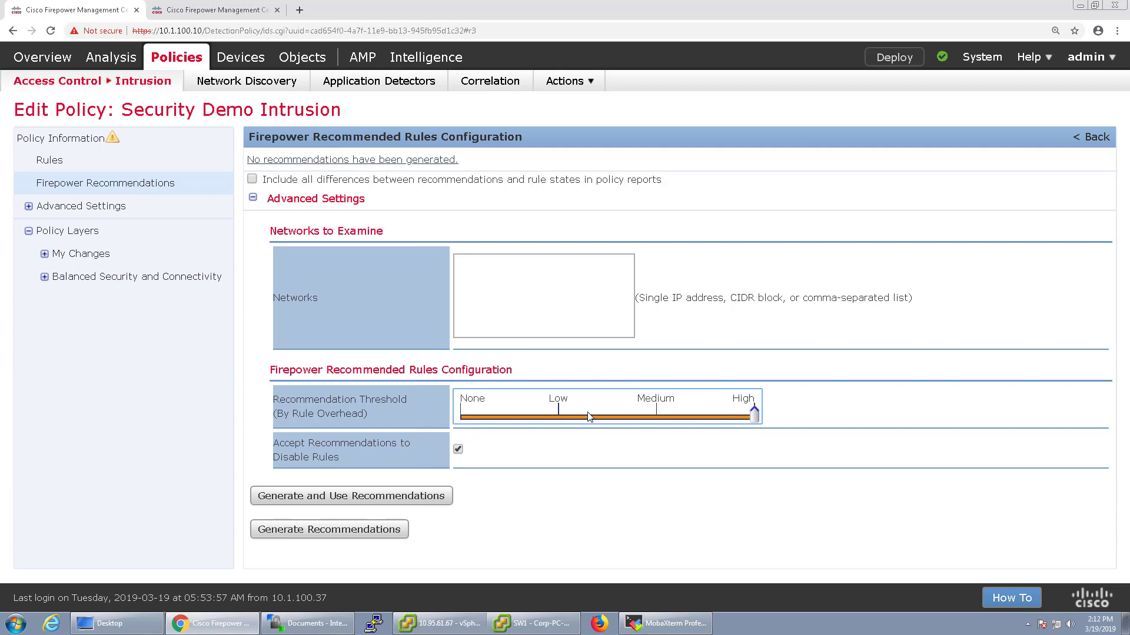
left_click(355, 498)
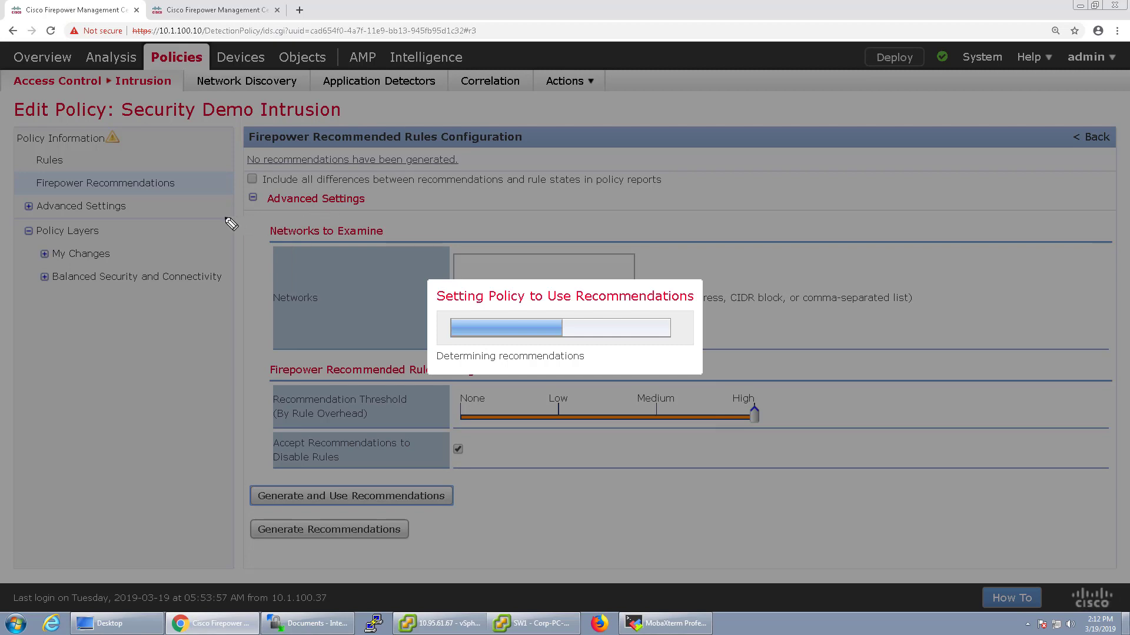
Dismiss a stray arrow annotation and confirm the Success dialog for 36343 changed rule states
left_click_drag(196, 237, 100, 267)
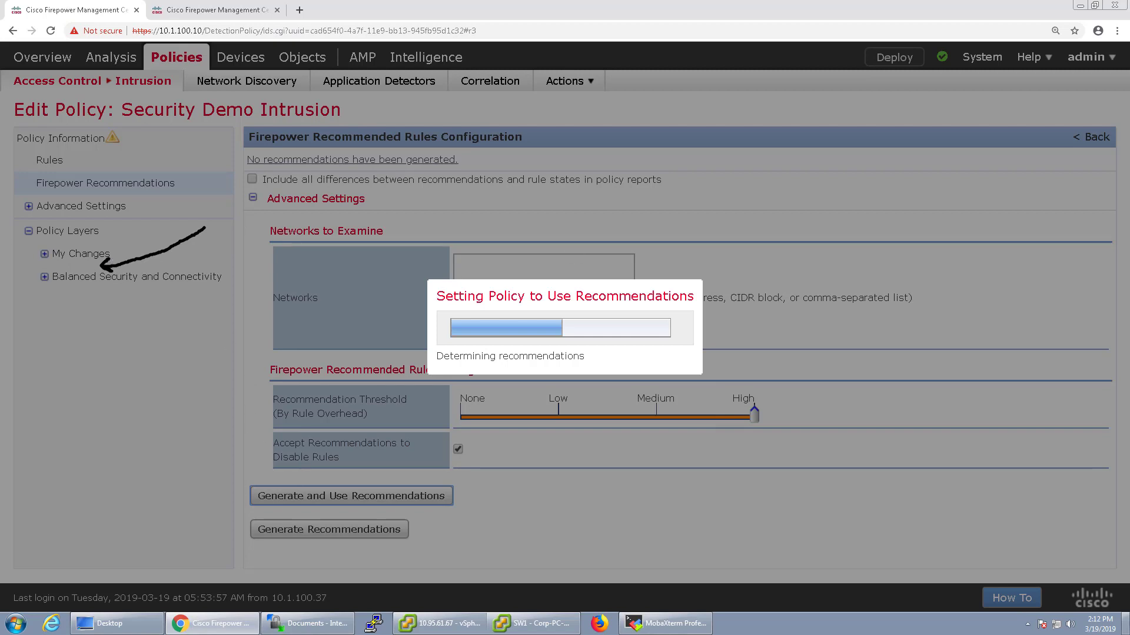
key("Escape")
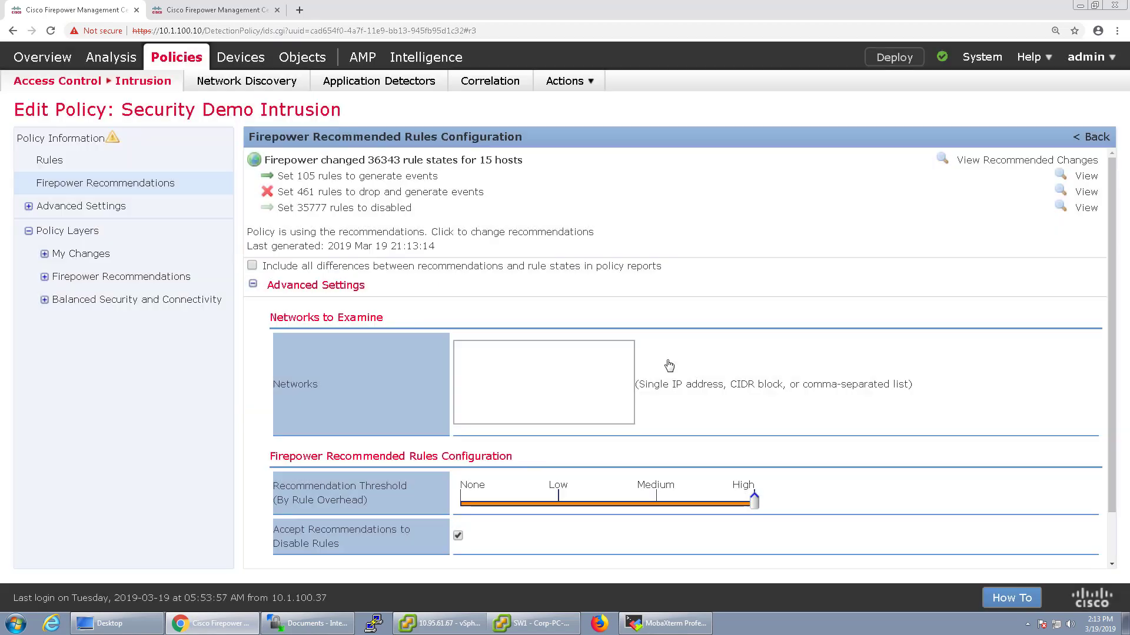
left_click(669, 361)
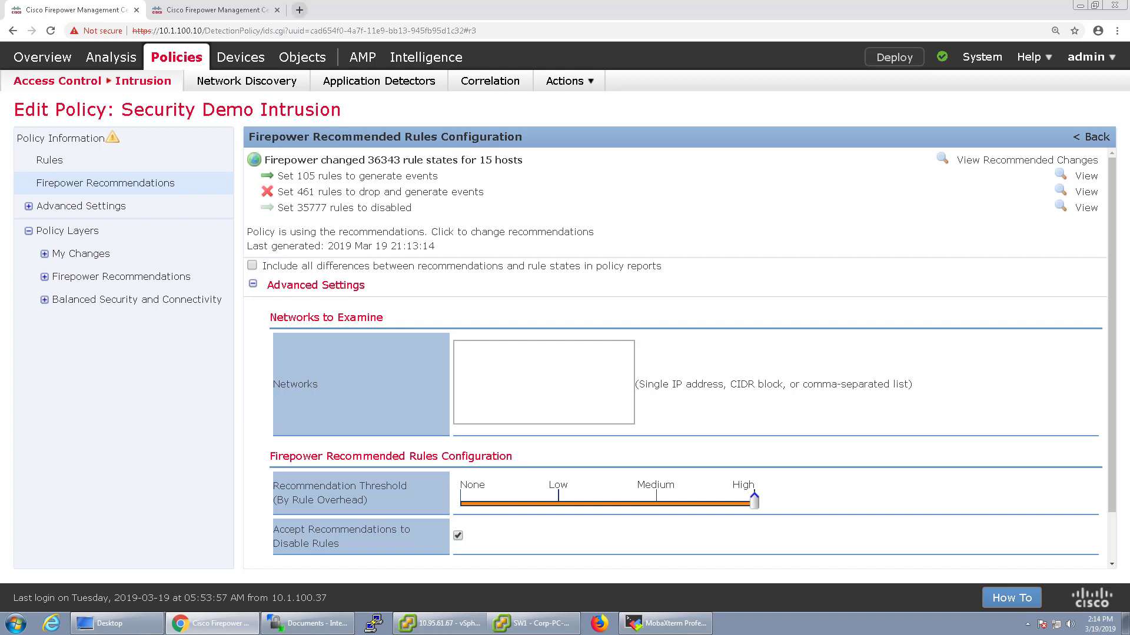
Review the Firepower Recommendations layer's rules and settings, then return to the Policy Layers overview
left_click(136, 281)
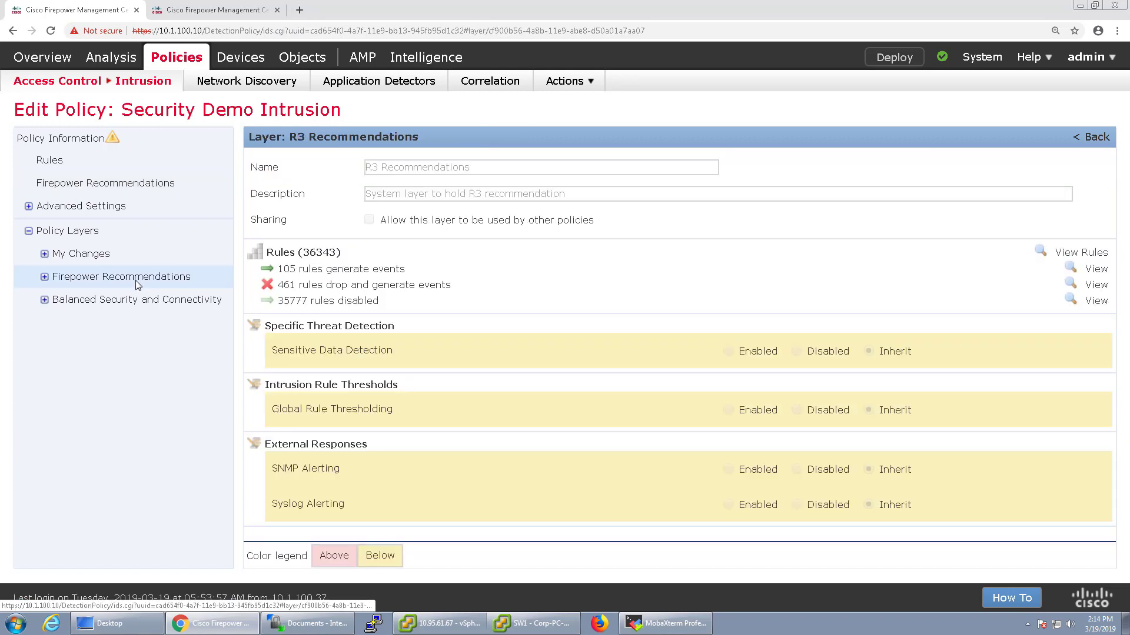
left_click(44, 276)
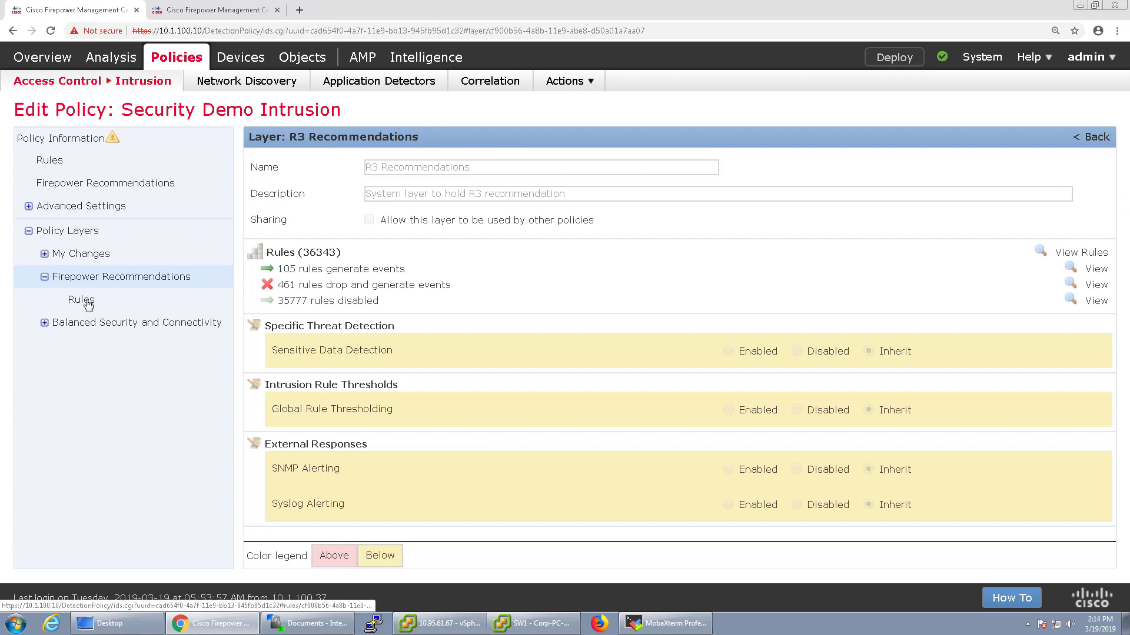
left_click(84, 300)
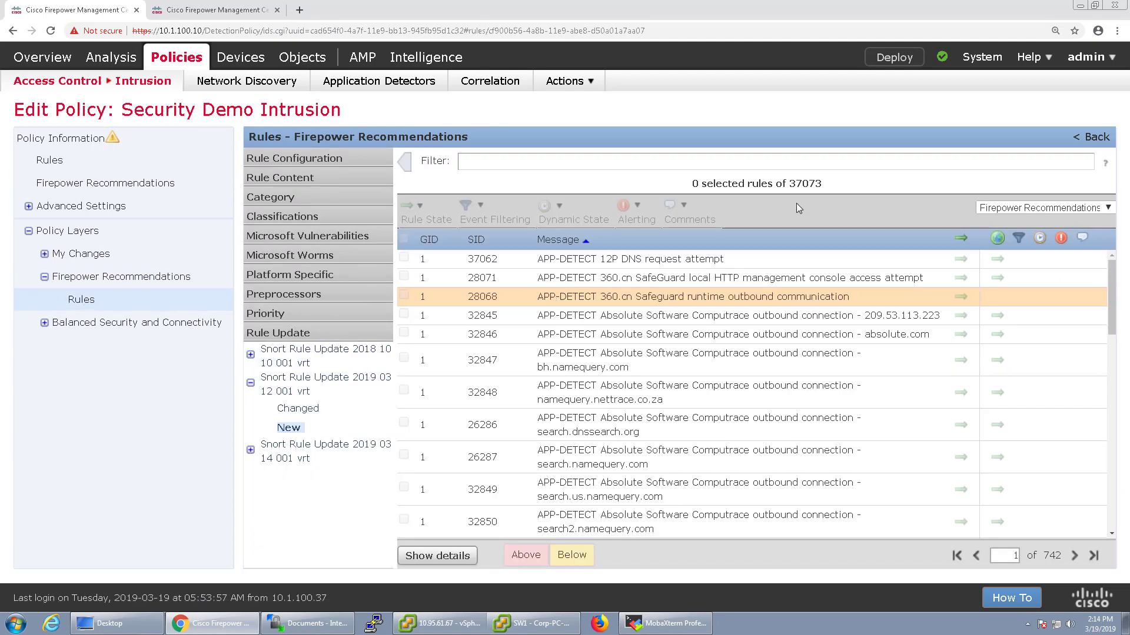
left_click(78, 230)
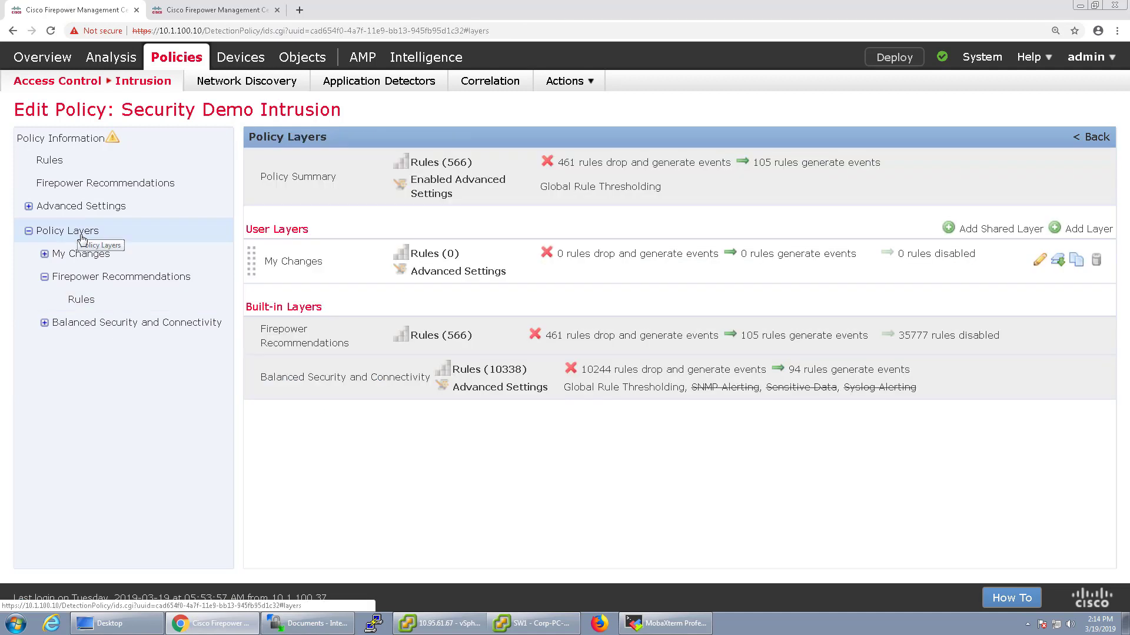
left_click(72, 277)
left_click(45, 278)
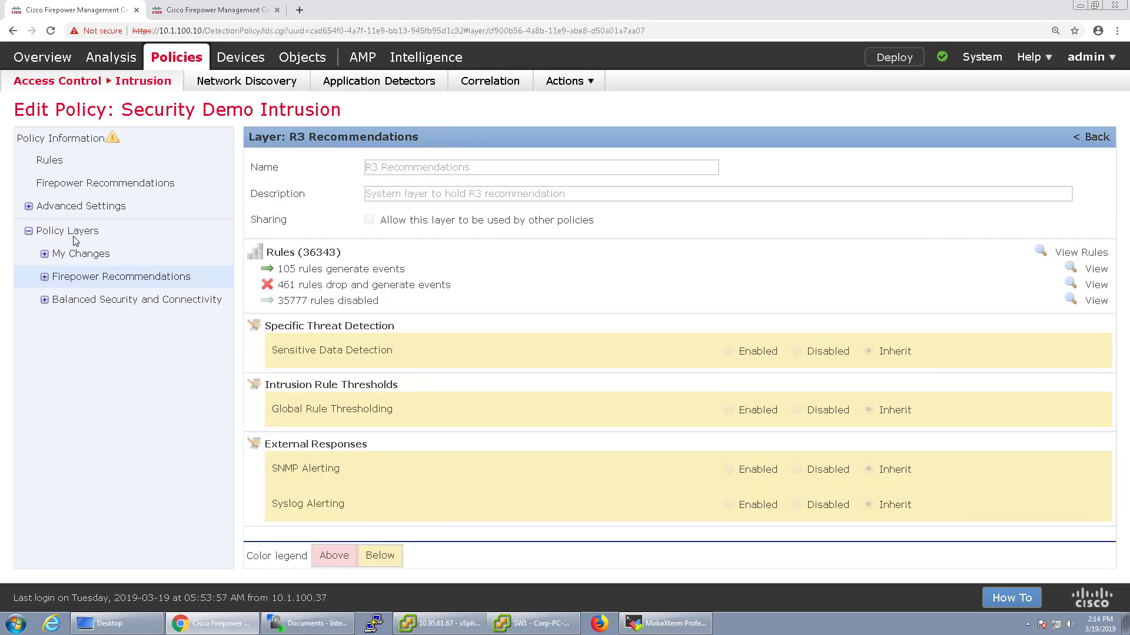
left_click(76, 232)
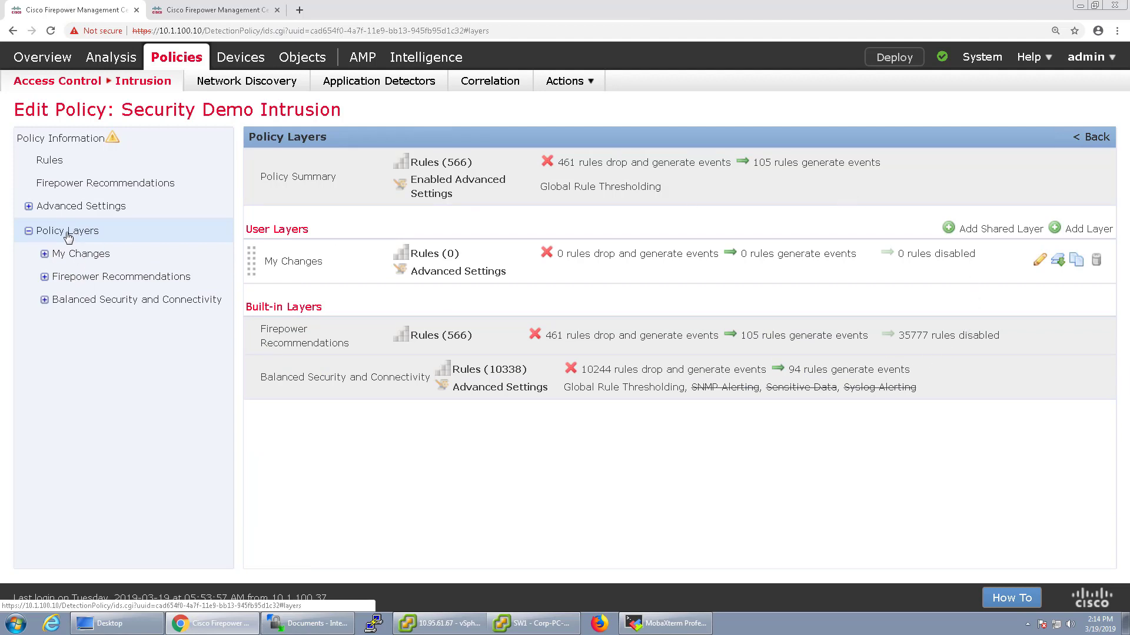
Add a user layer named 'Firepower Recommendations - Test'
left_click(1069, 231)
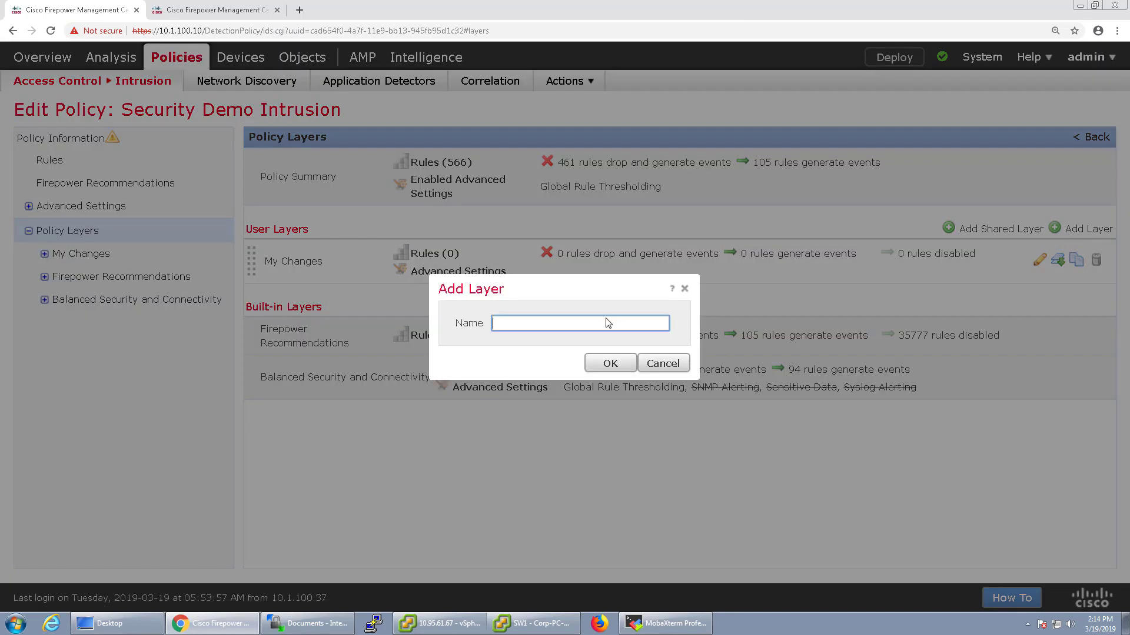
type("F")
key("BackSpace")
type("Fir")
key("BackSpace")
type("irepower Recommendations - Test")
left_click(611, 364)
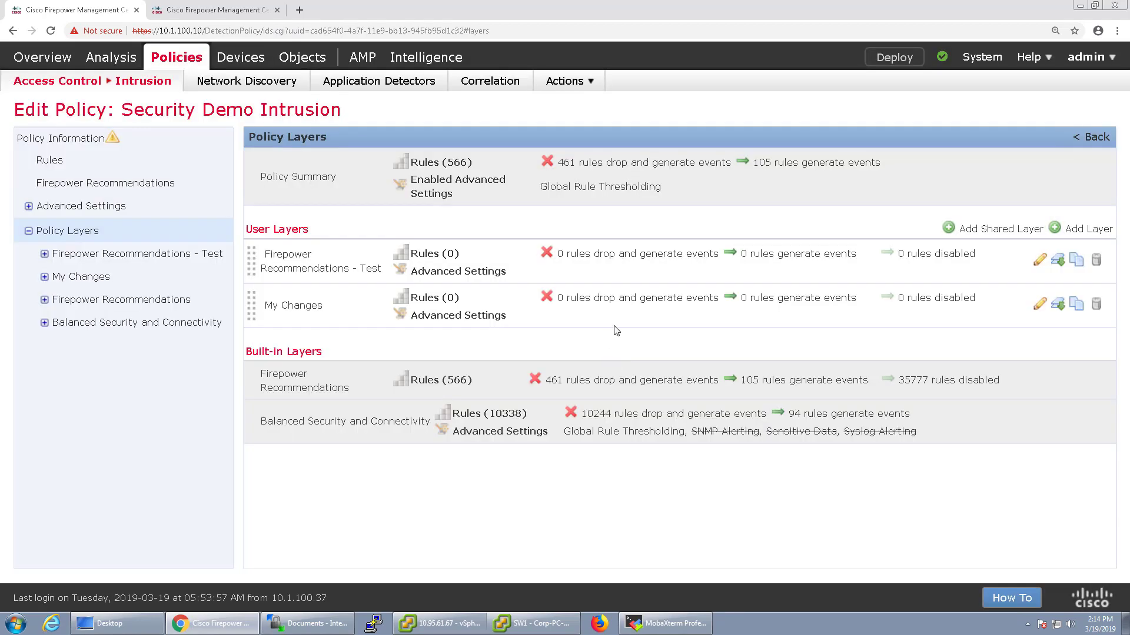
Filter the Test layer's rules to the 461 recommended for Drop and Generate Events
left_click(45, 255)
left_click(80, 278)
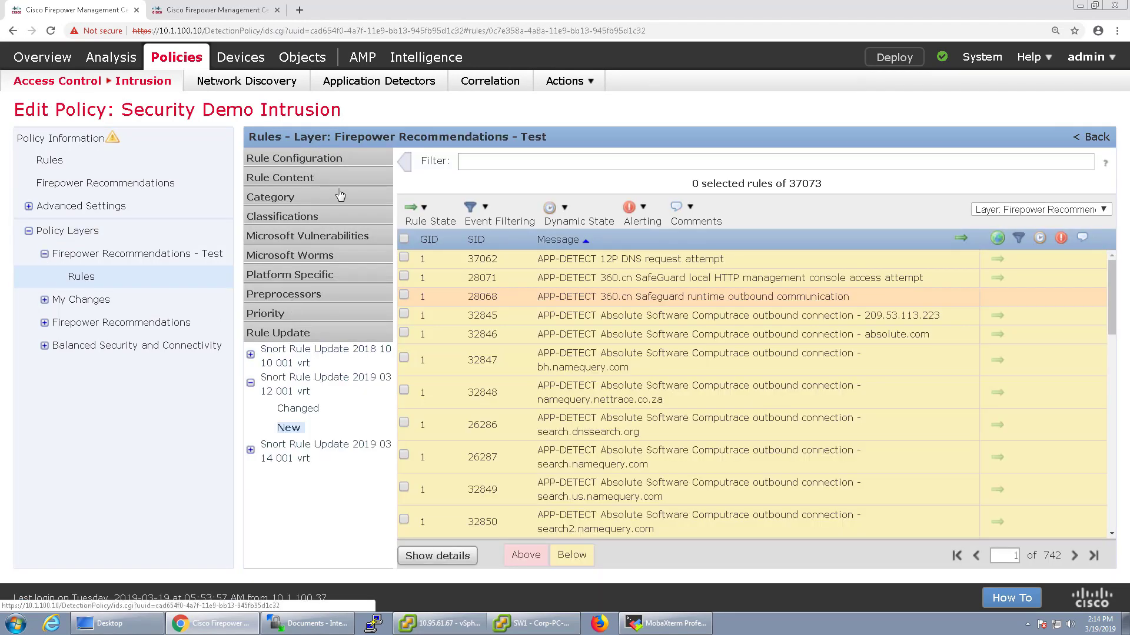
left_click(288, 159)
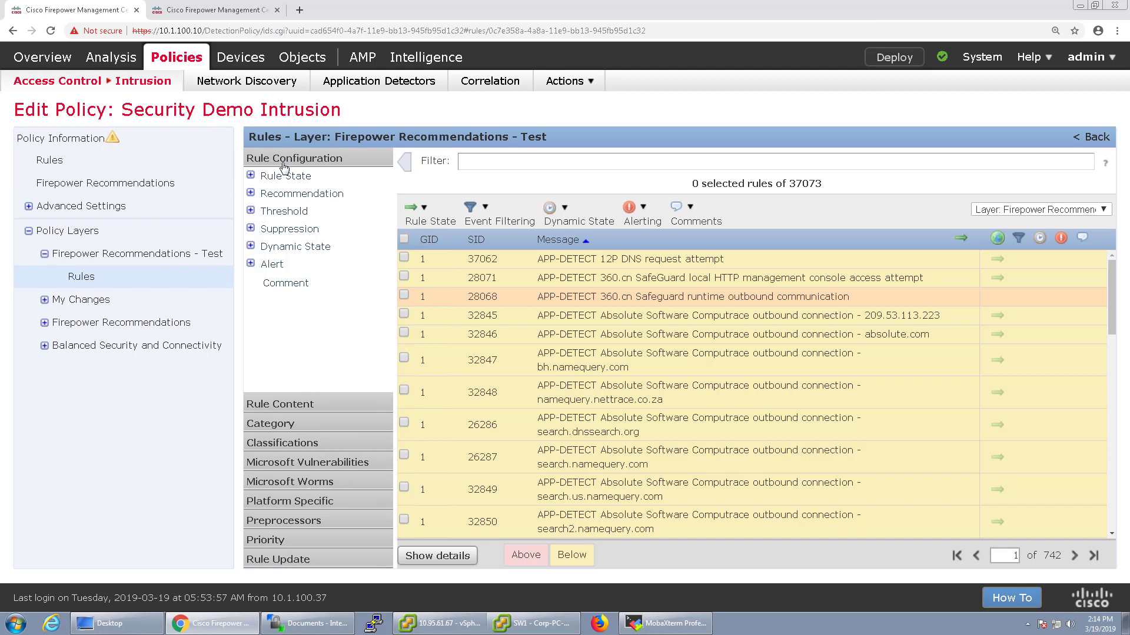
left_click(295, 404)
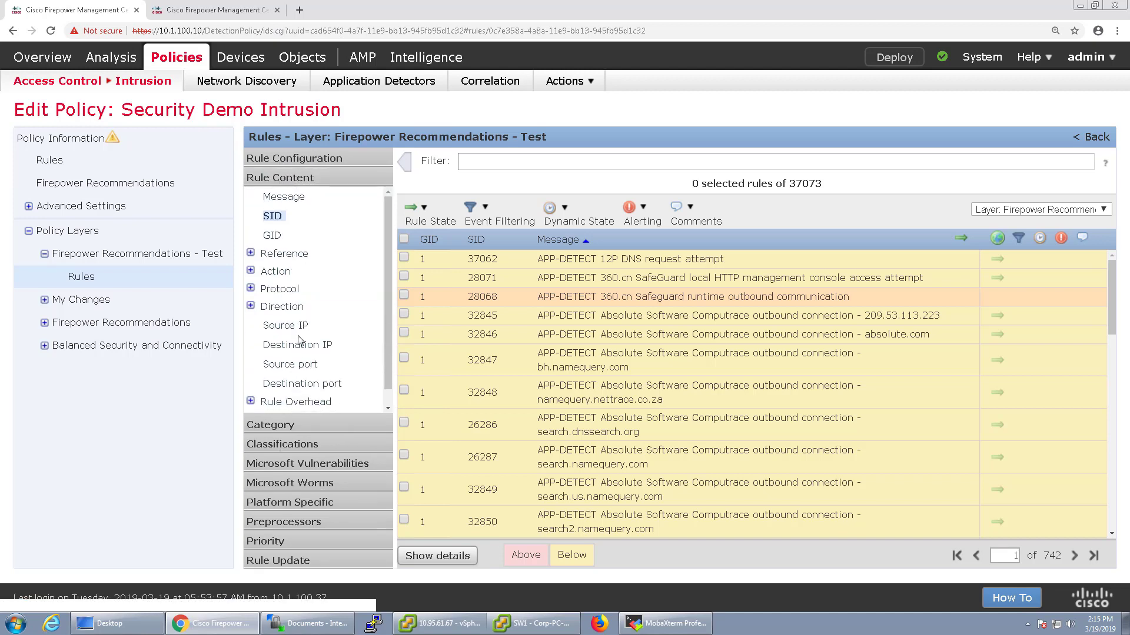
left_click(312, 158)
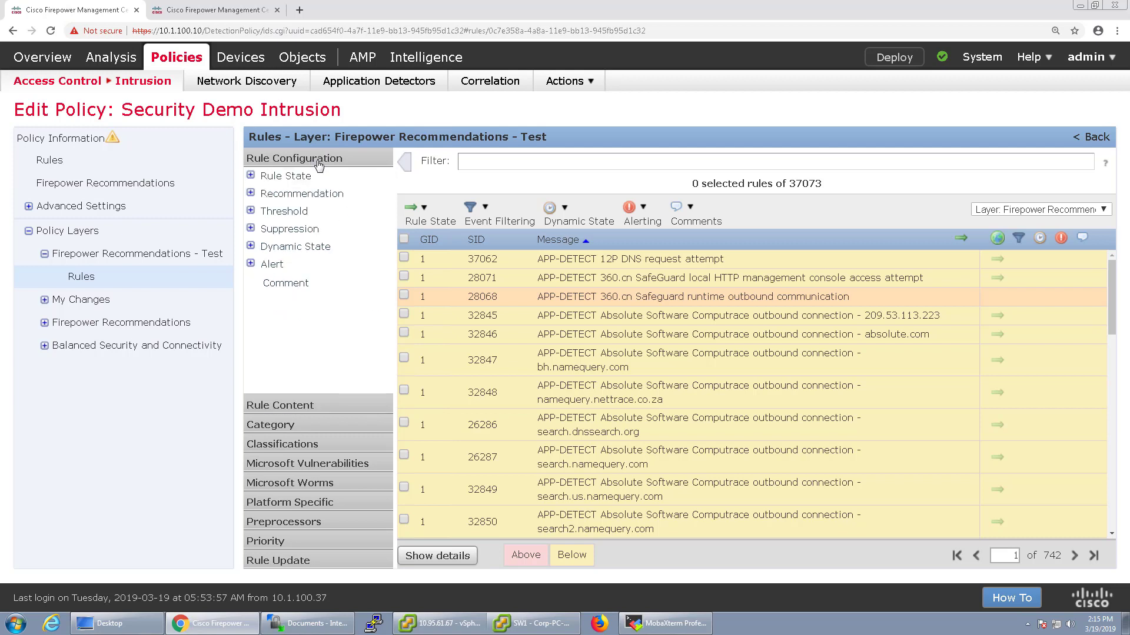
left_click(251, 193)
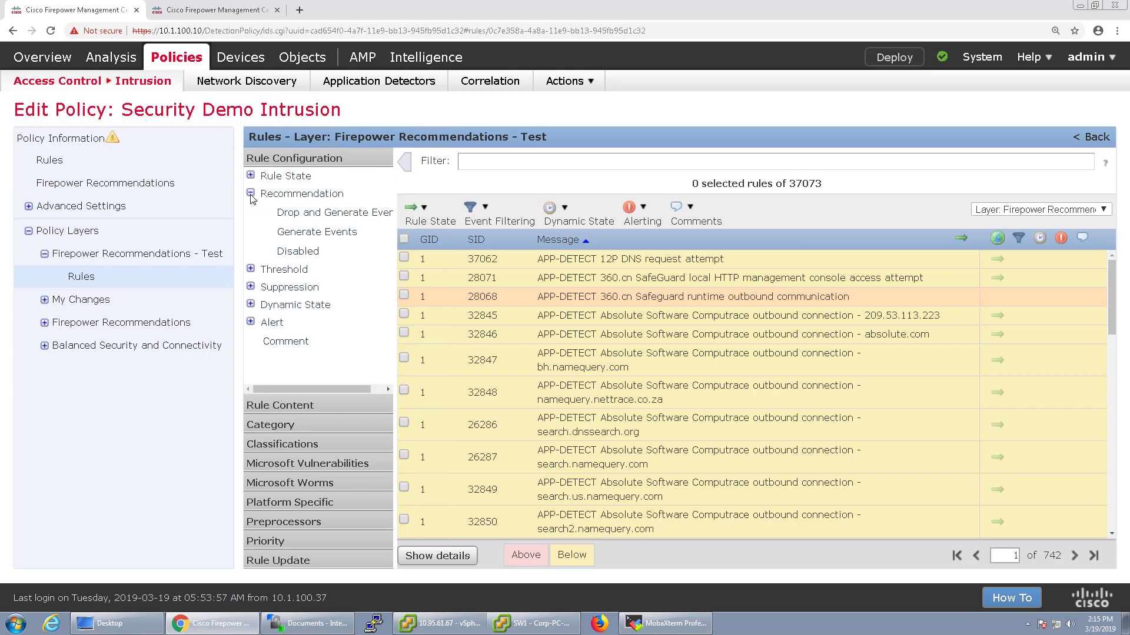
left_click(336, 213)
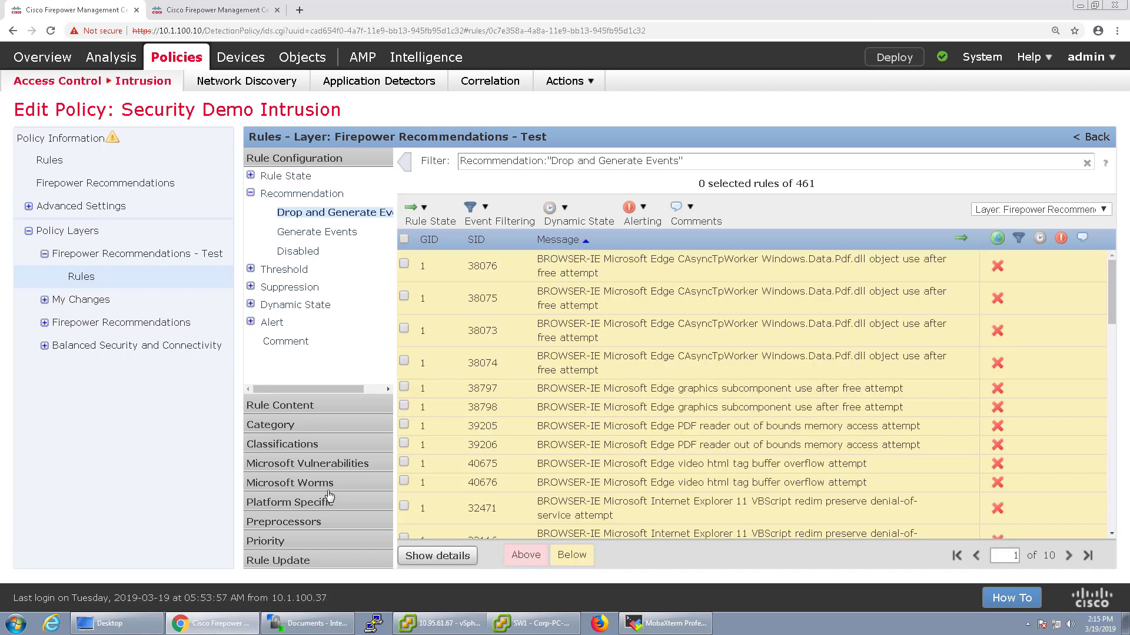
Select all 461 filtered rules and set their rule state to Generate Events
left_click(404, 239)
mouse_move(532, 556)
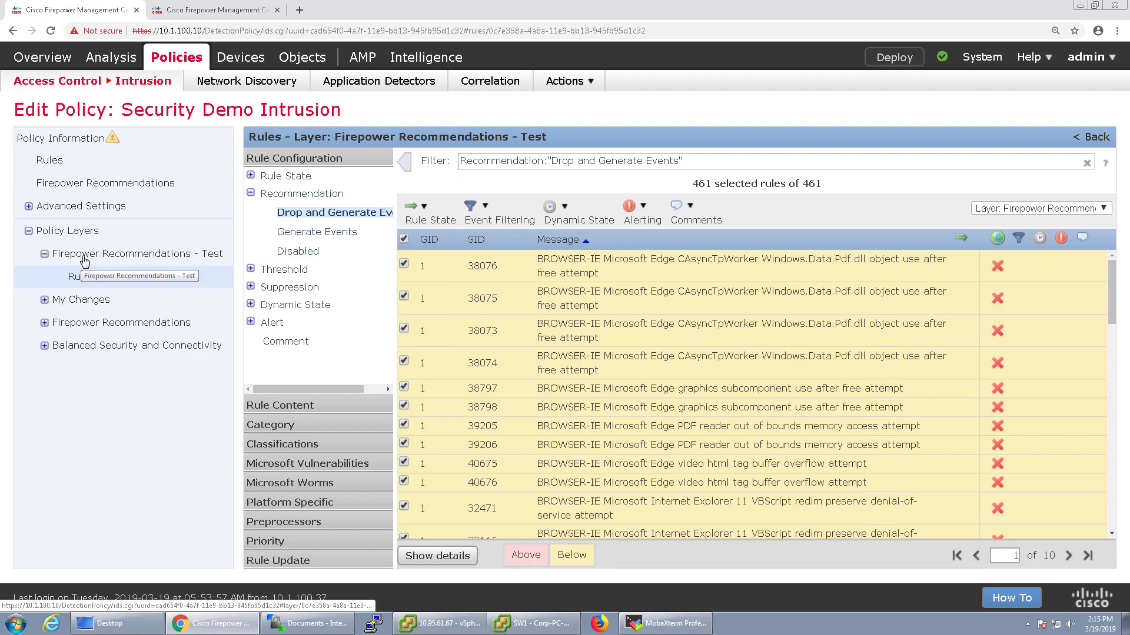
left_click(445, 213)
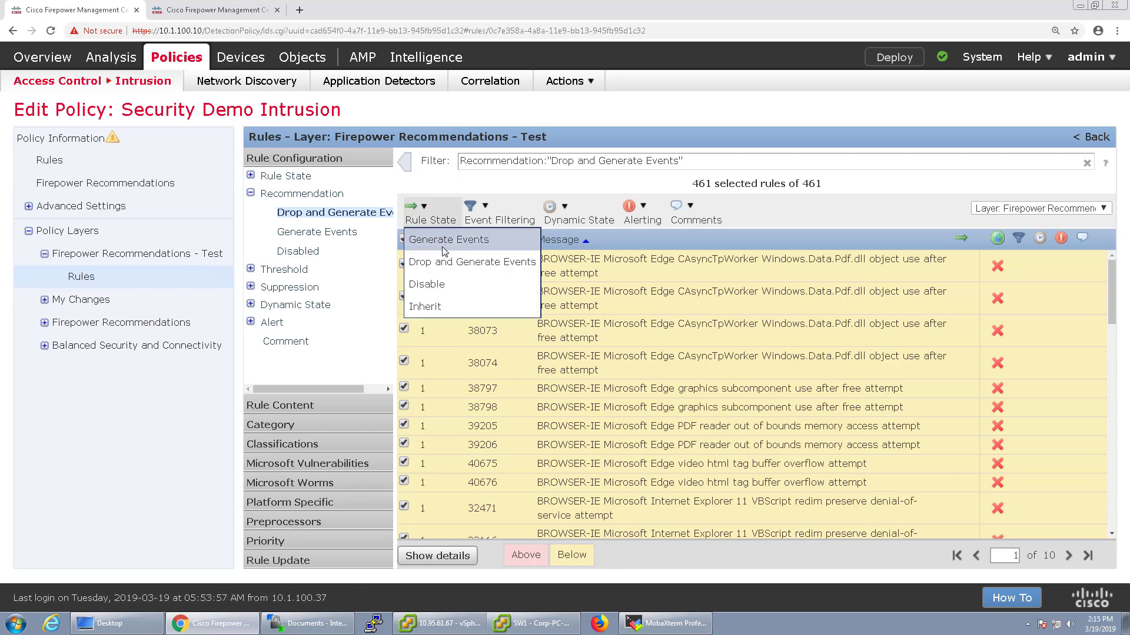
left_click(446, 252)
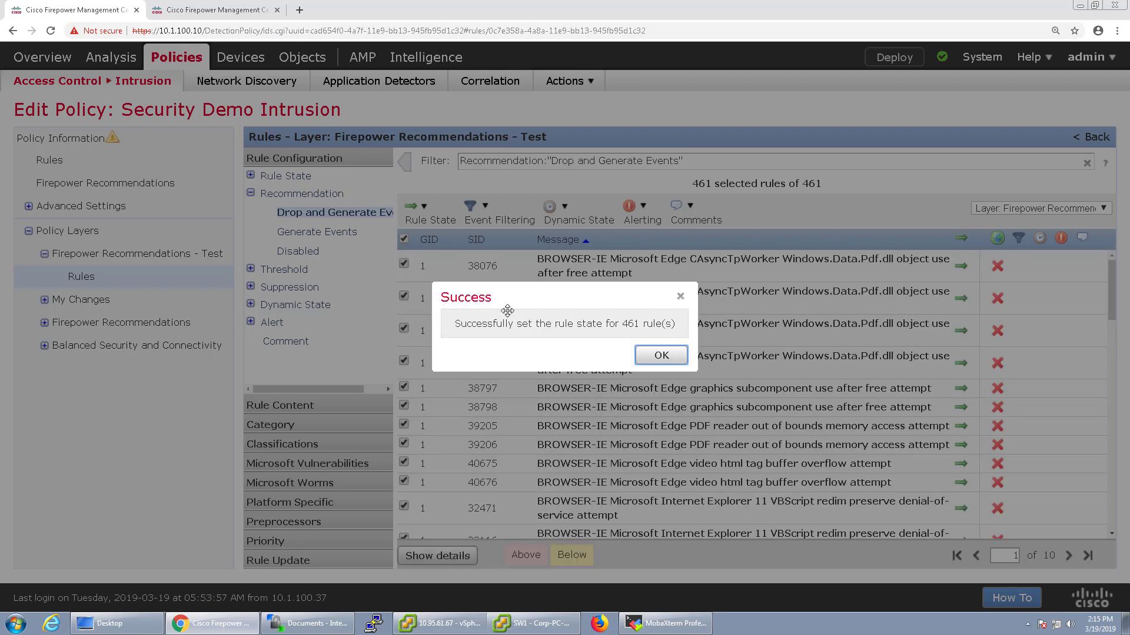
left_click_drag(546, 323, 676, 324)
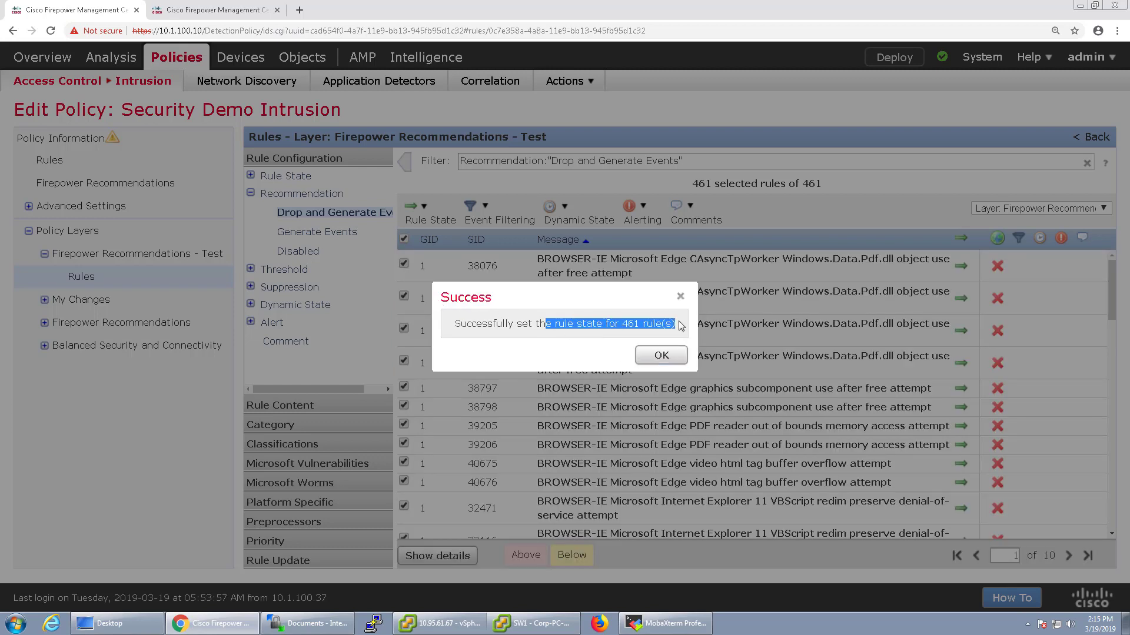
left_click(654, 357)
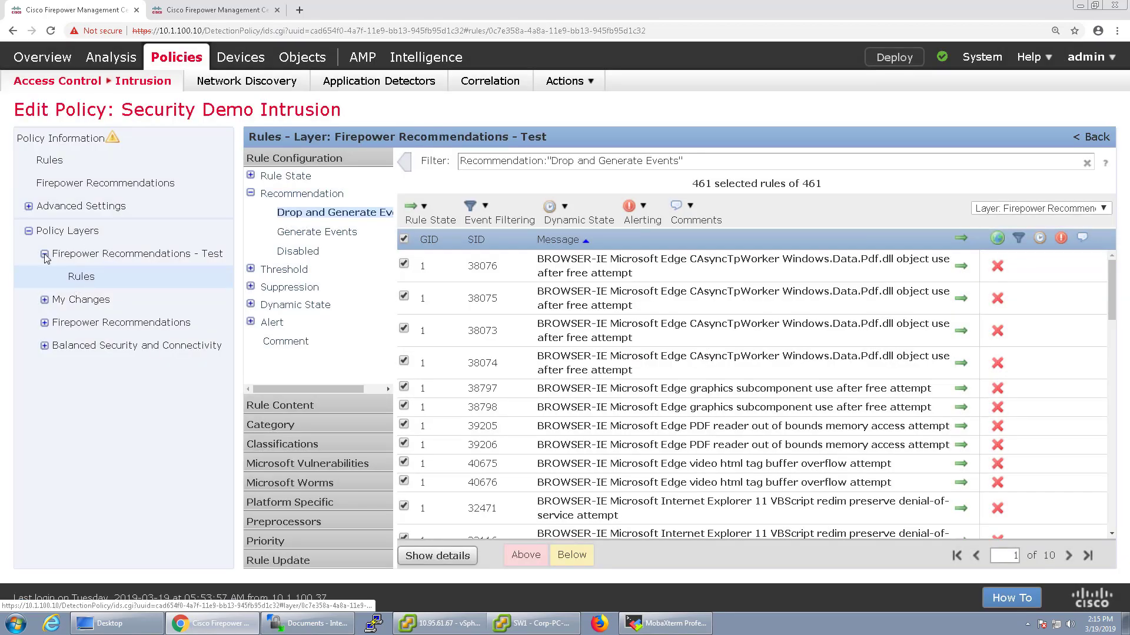
Merge the Firepower Recommendations - Test layer down into My Changes
left_click(44, 253)
left_click(57, 233)
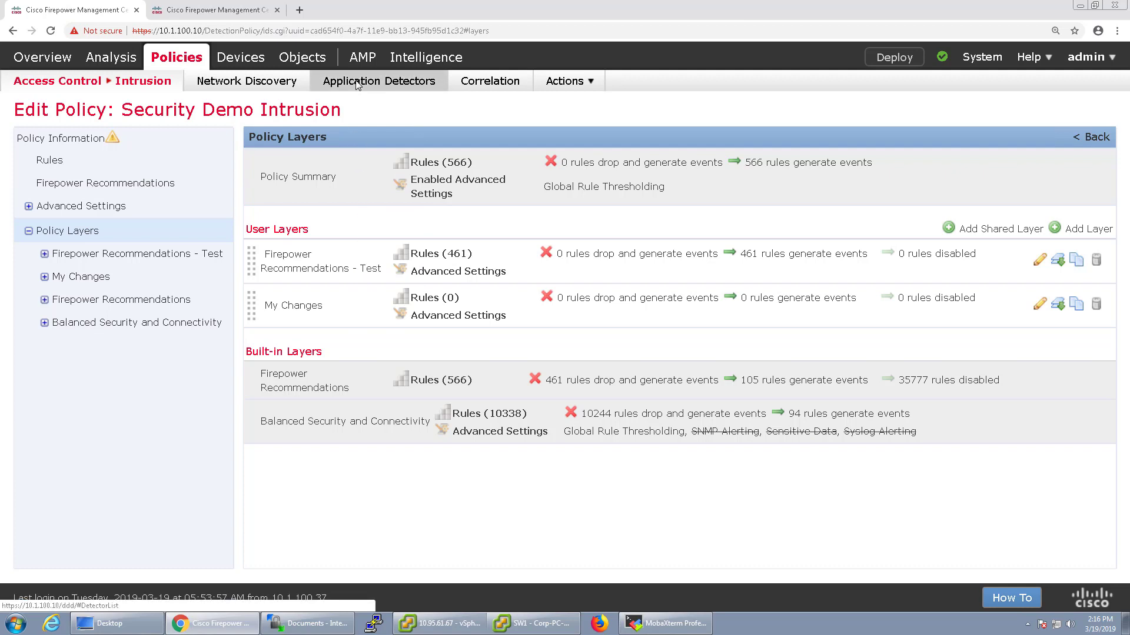
left_click(1058, 263)
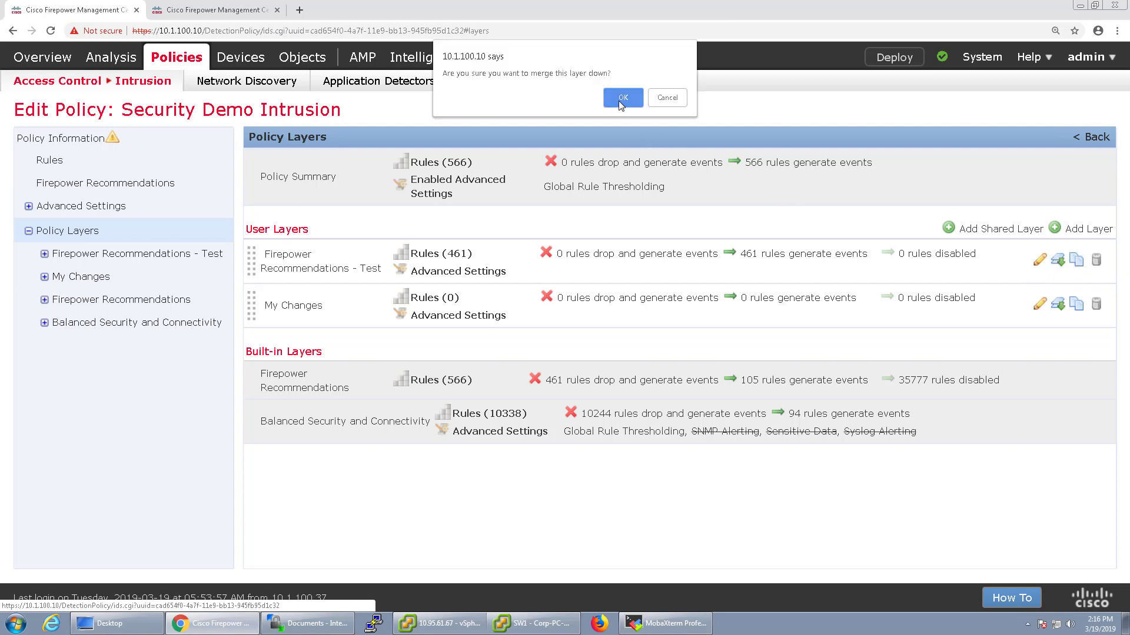
left_click(620, 97)
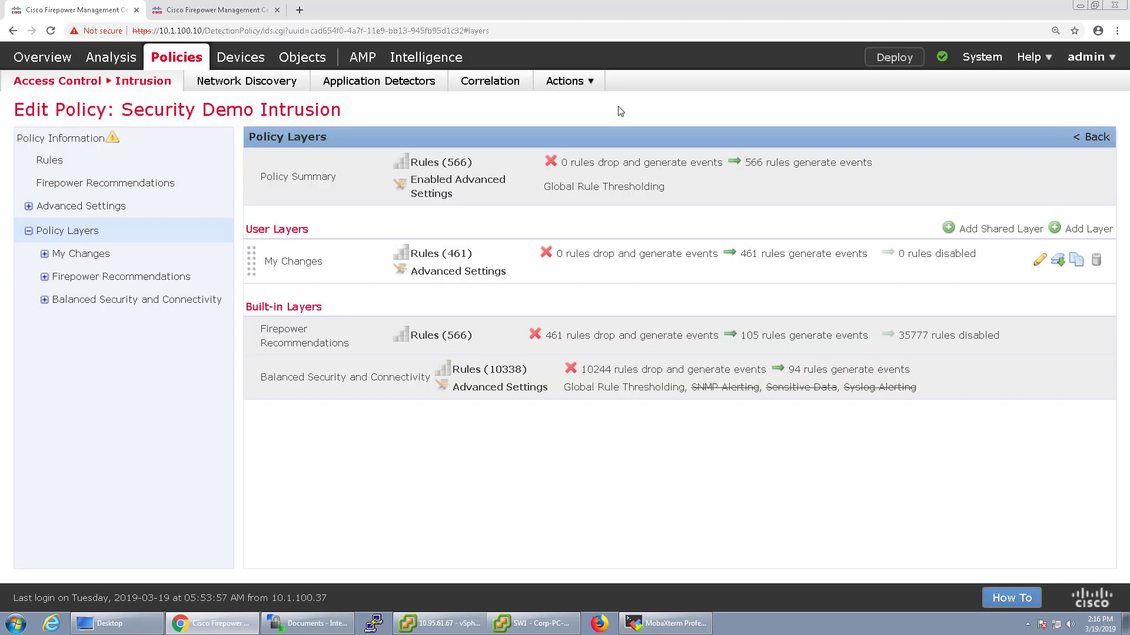
Set Sensitive Data Detection to Enabled in the My Changes layer
left_click(97, 257)
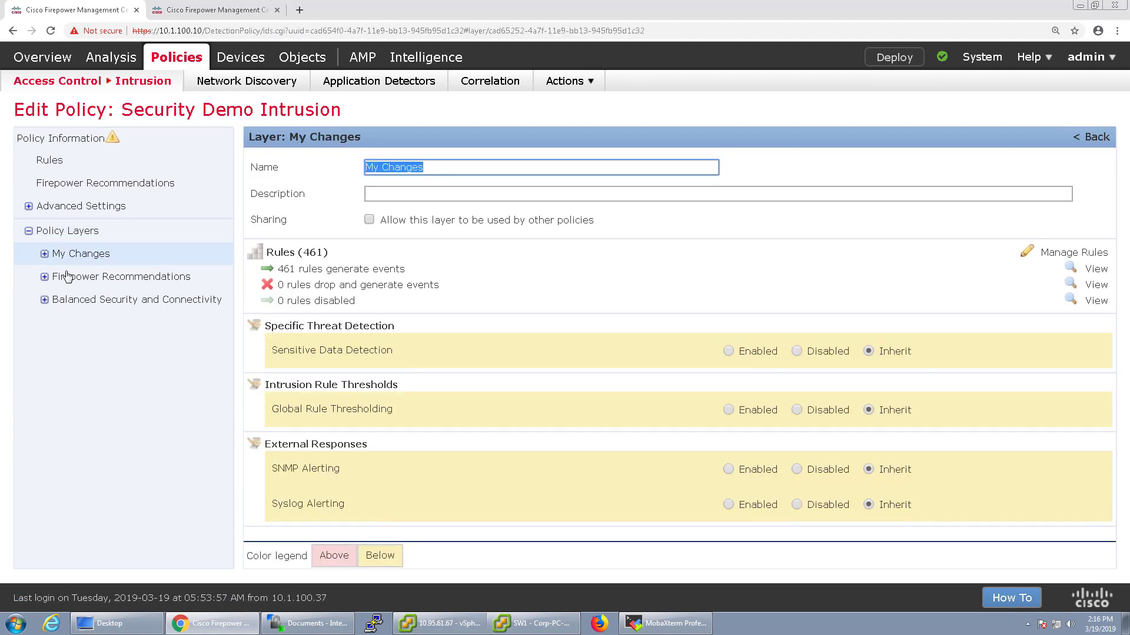
left_click(44, 254)
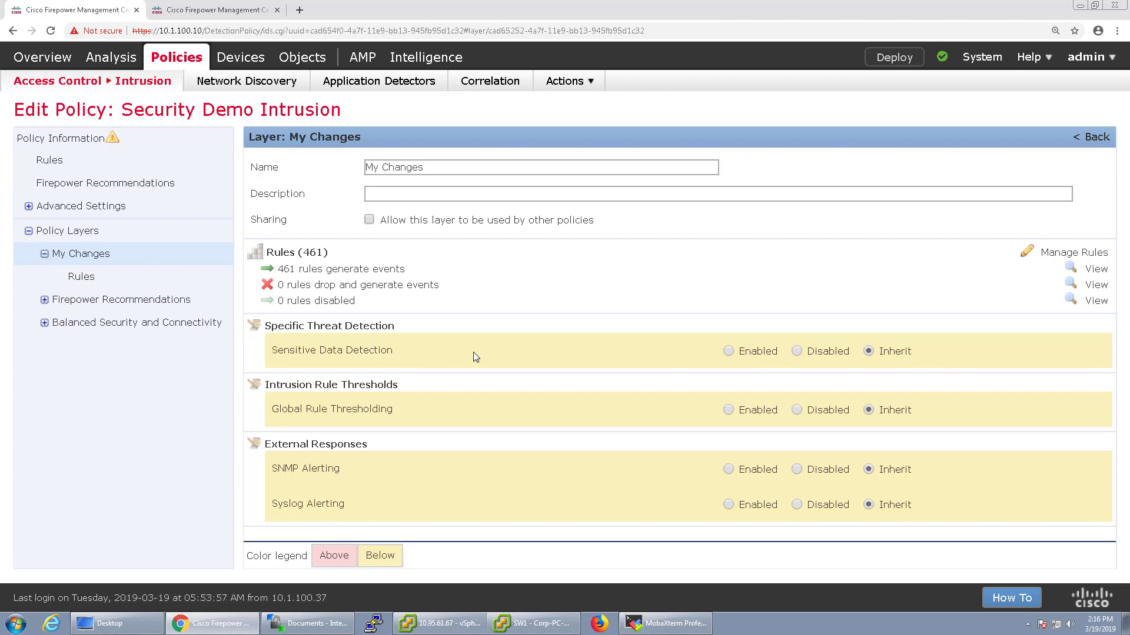
left_click(46, 255)
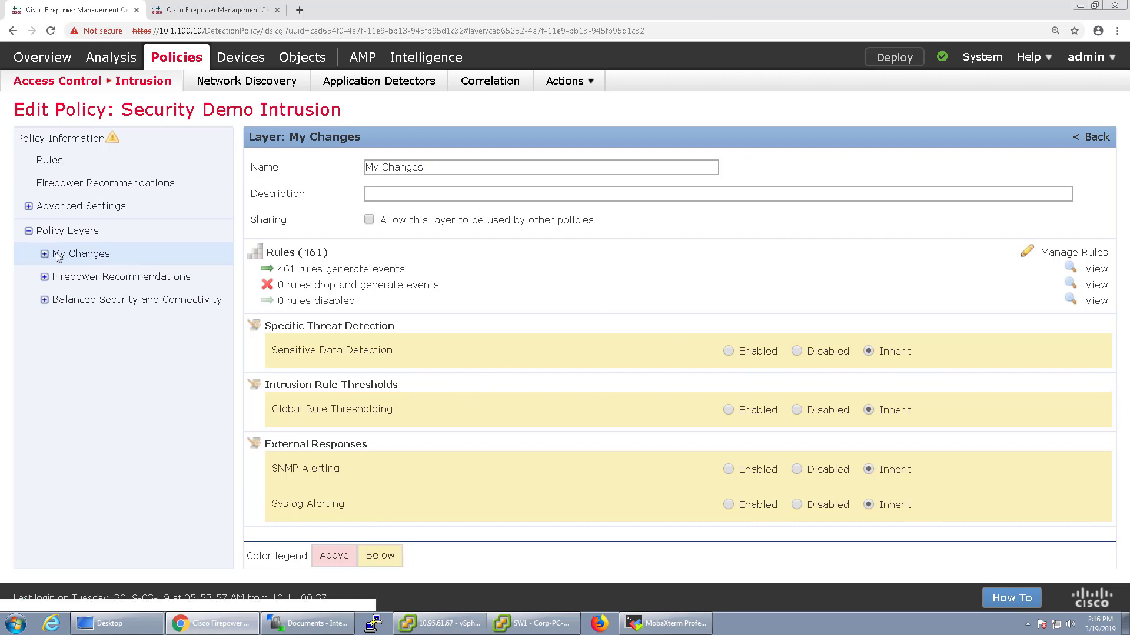
left_click(45, 254)
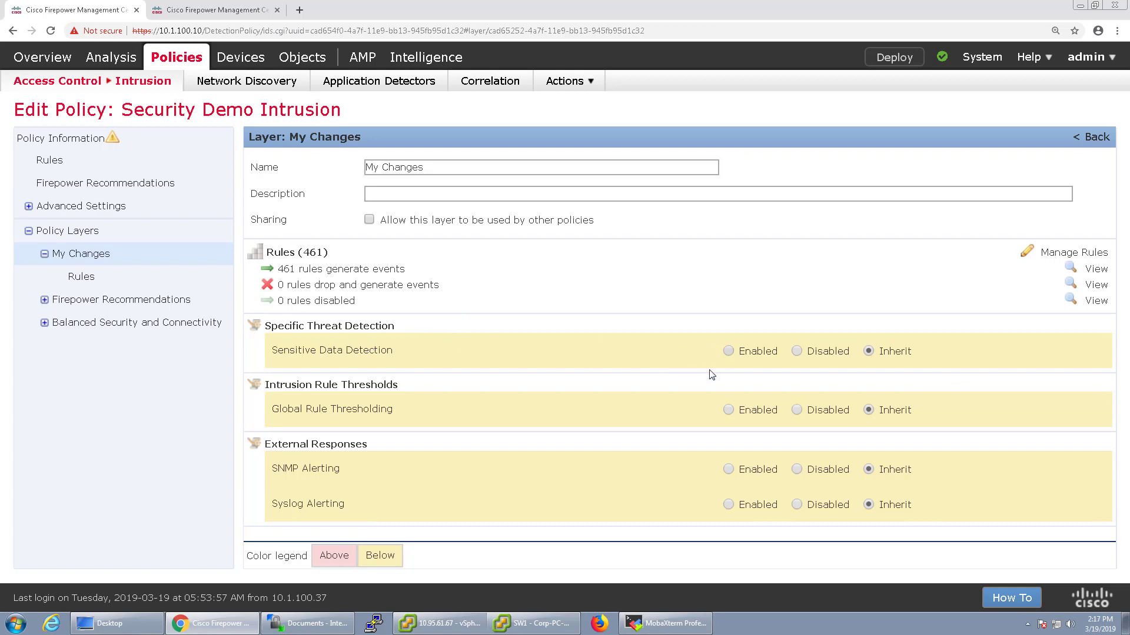
left_click(758, 351)
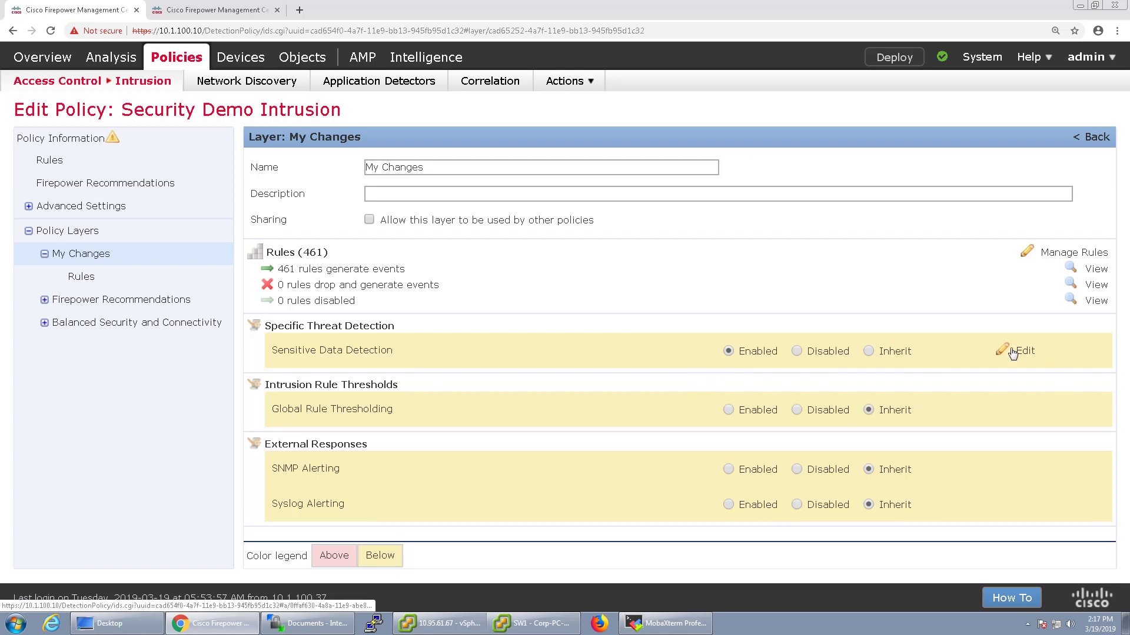
Review the email, phone and SSN data types, checking the SSN thresholds of 20
left_click(1020, 351)
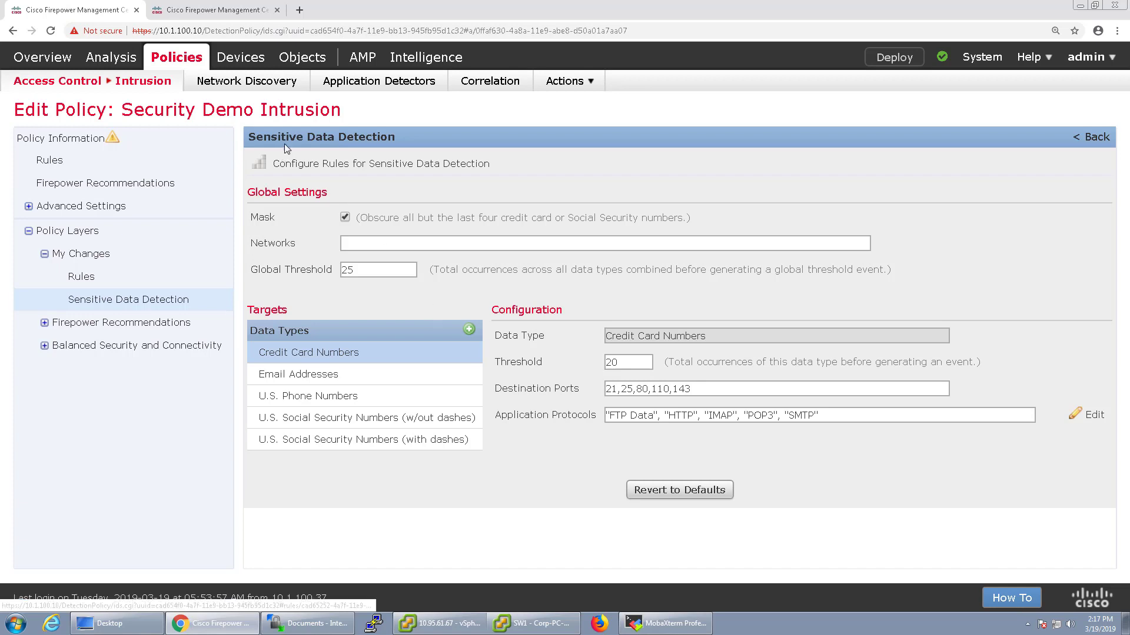
left_click_drag(399, 140, 252, 130)
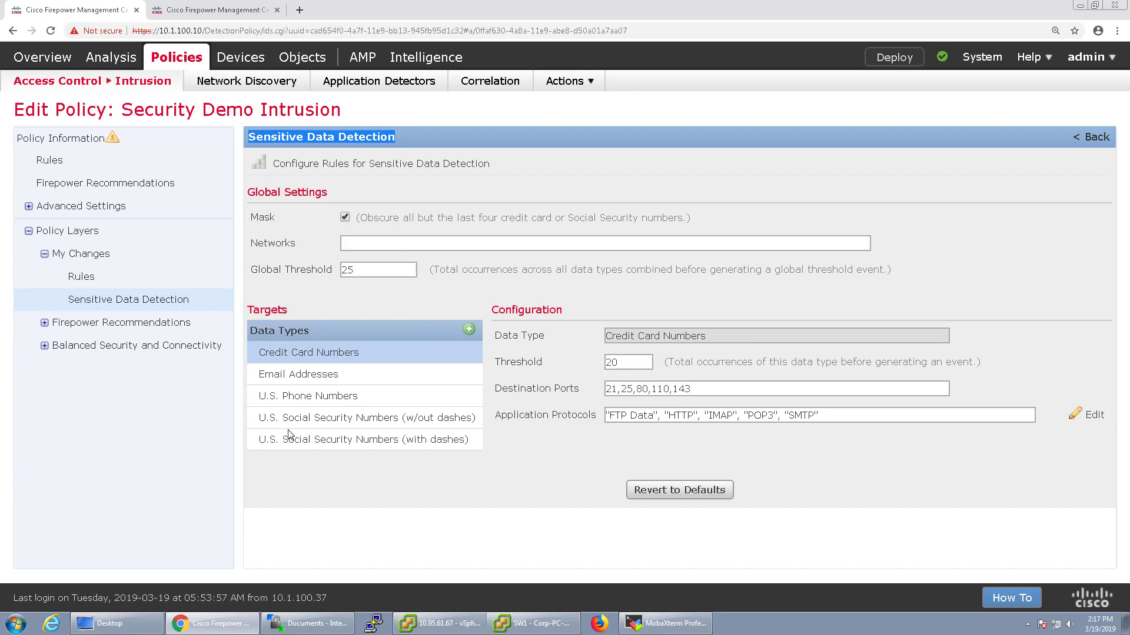
left_click(334, 378)
left_click(332, 395)
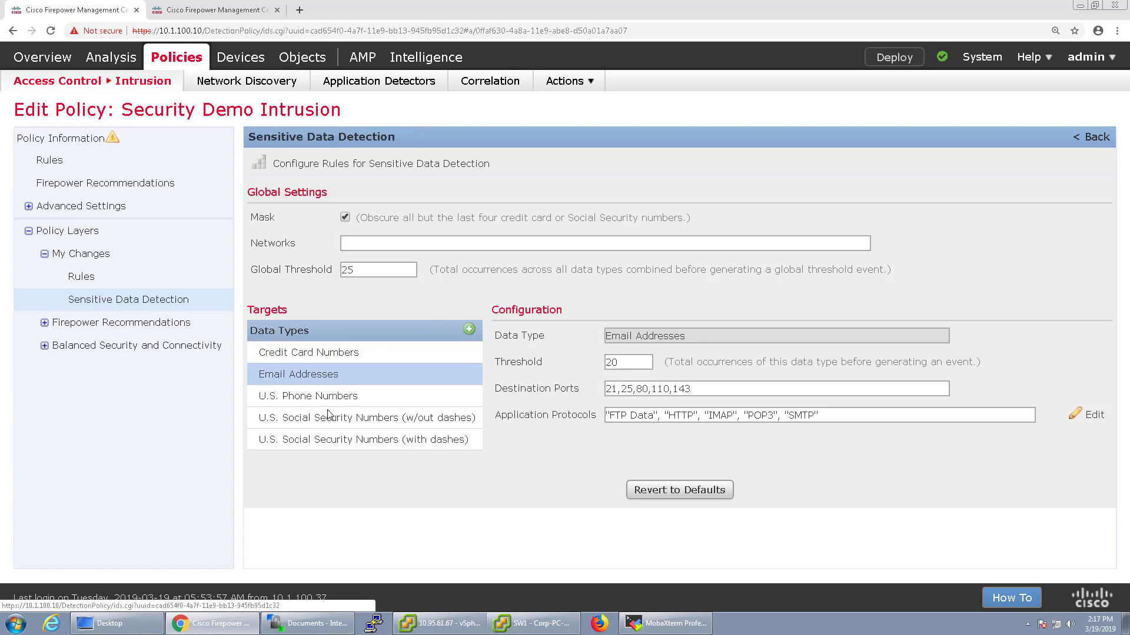
left_click(325, 445)
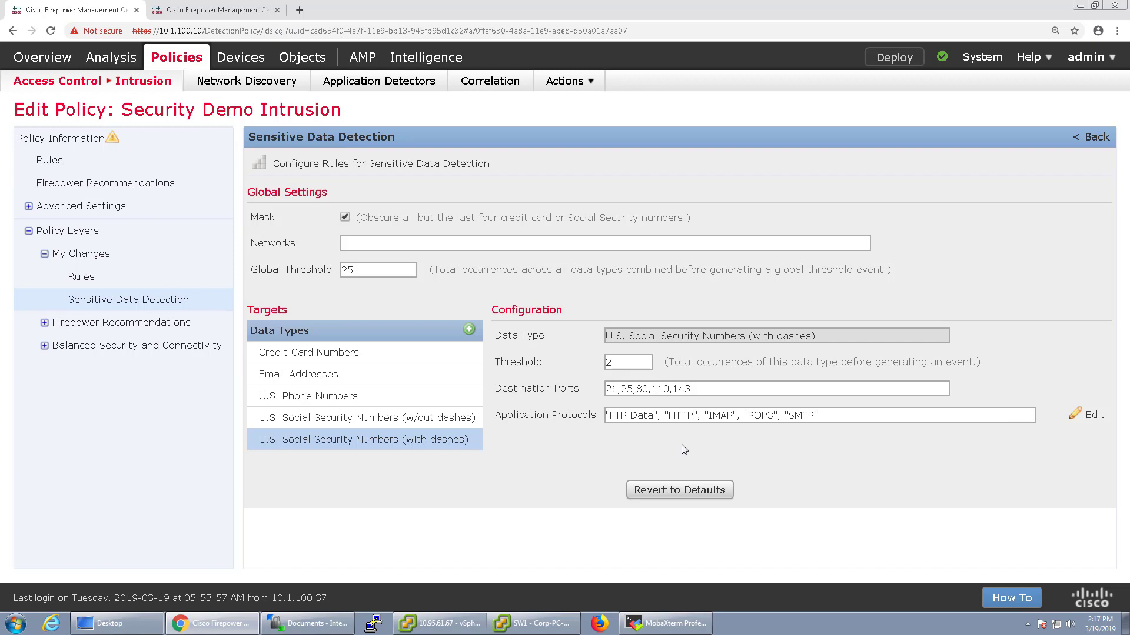
left_click(359, 418)
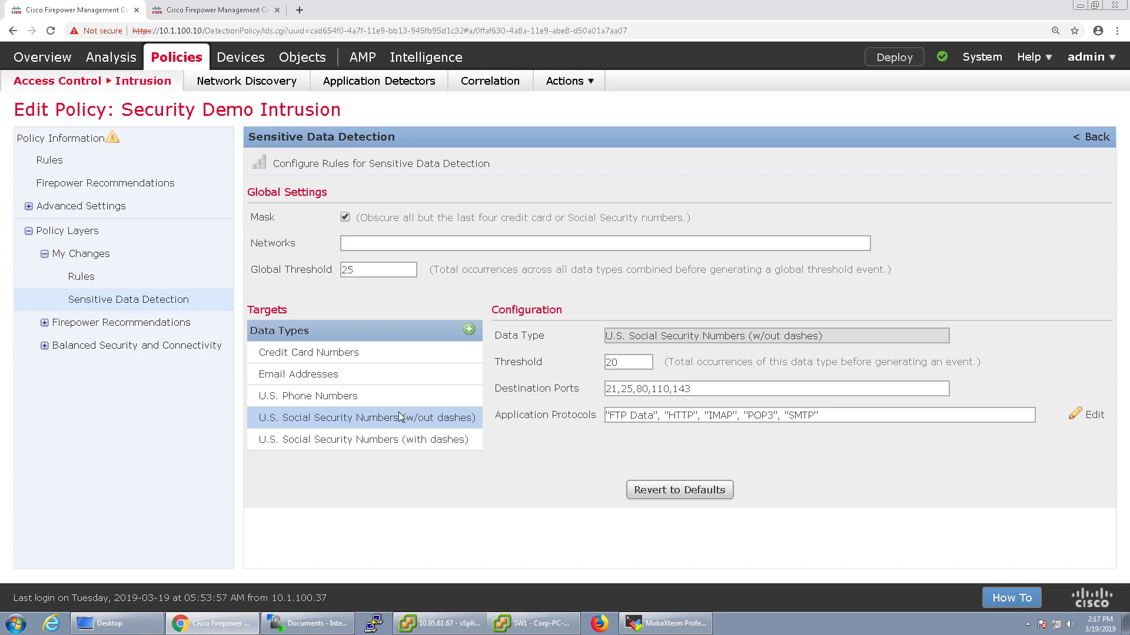
double_click(632, 360)
left_click(409, 439)
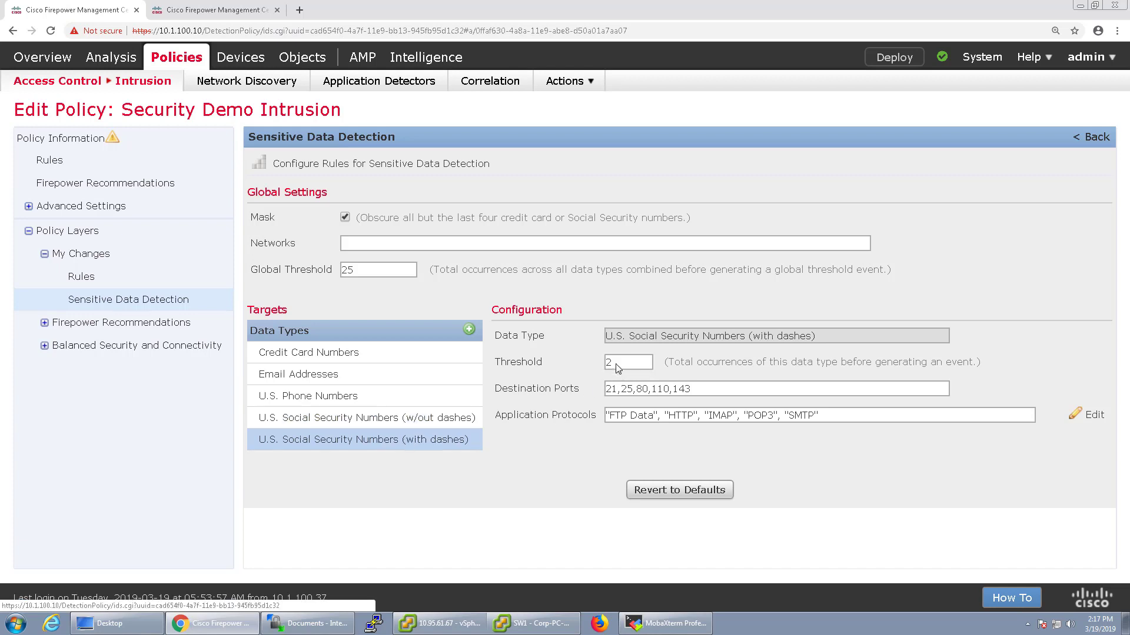
double_click(617, 363)
left_click(409, 419)
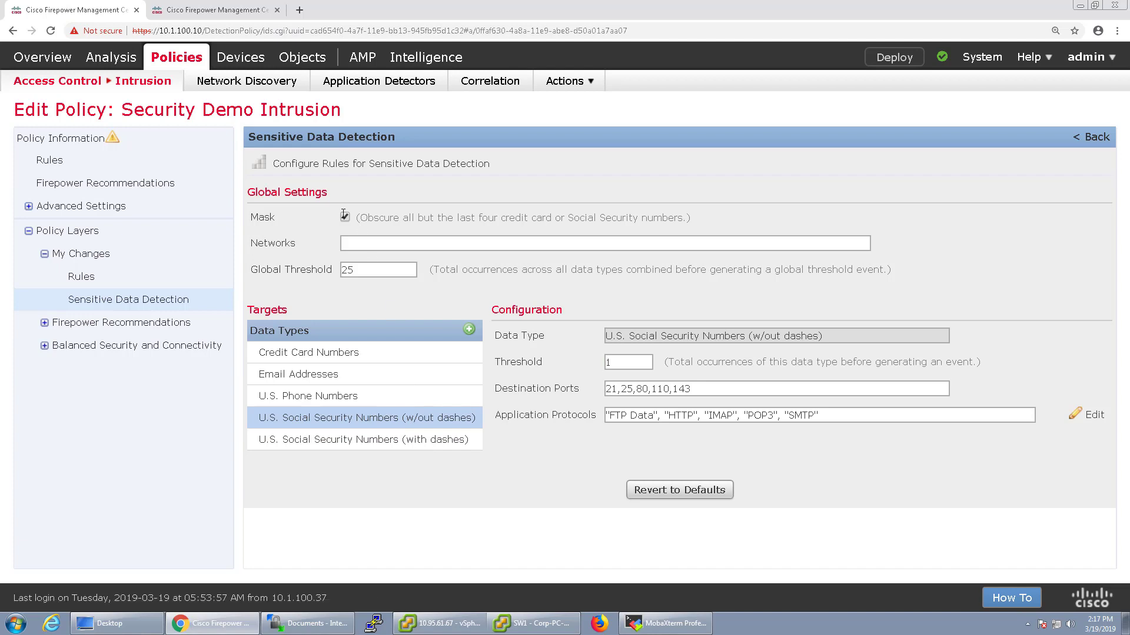
Turn off masking of card and SSN numbers and return to My Changes
left_click_drag(360, 219, 687, 218)
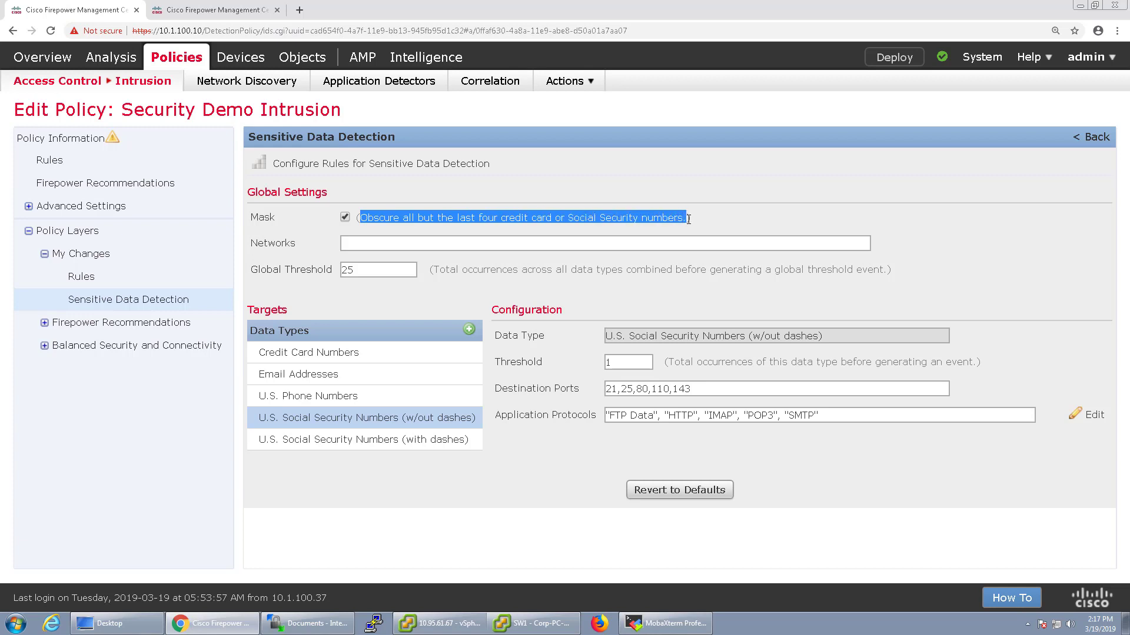
left_click(344, 218)
left_click(96, 258)
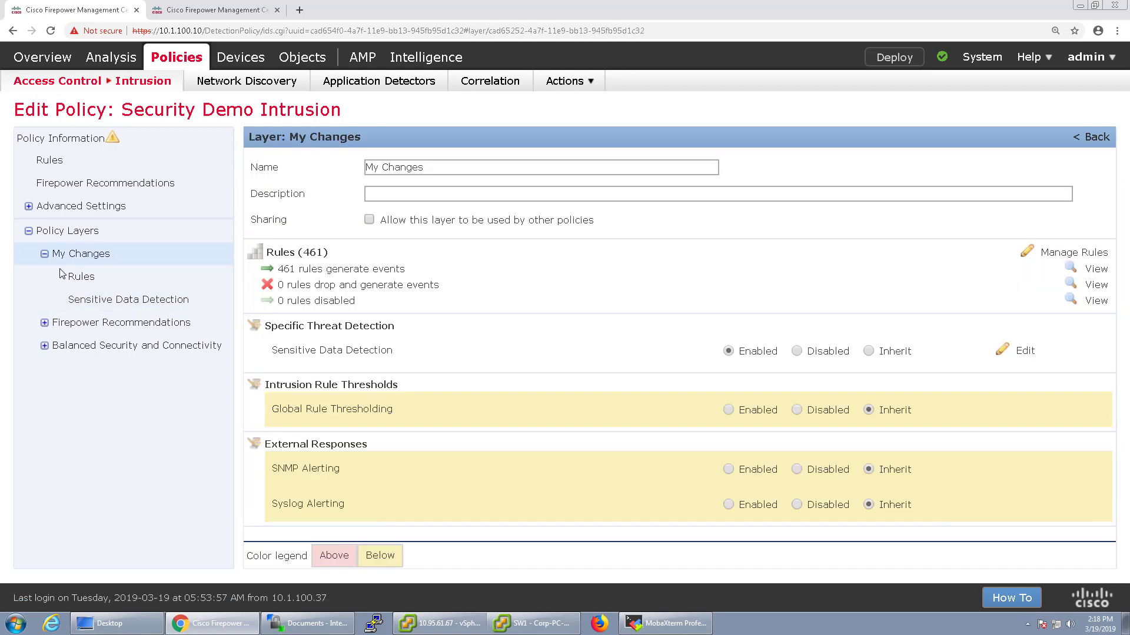
Filter the My Changes rule list by 'Sensitive-Data'
left_click(80, 275)
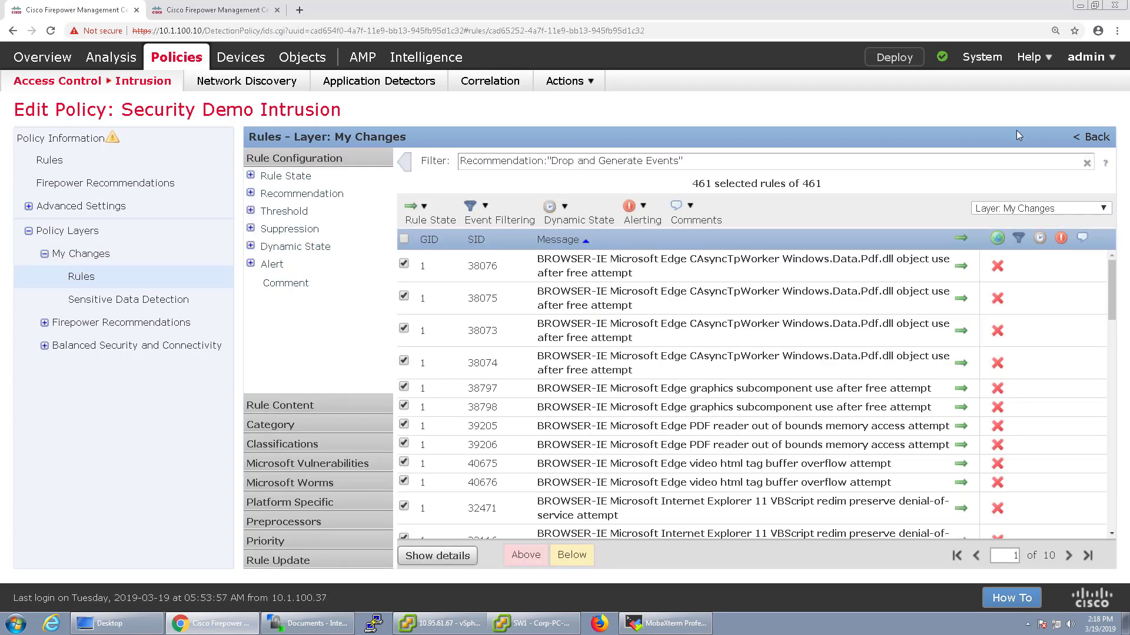
left_click(1086, 163)
left_click(470, 160)
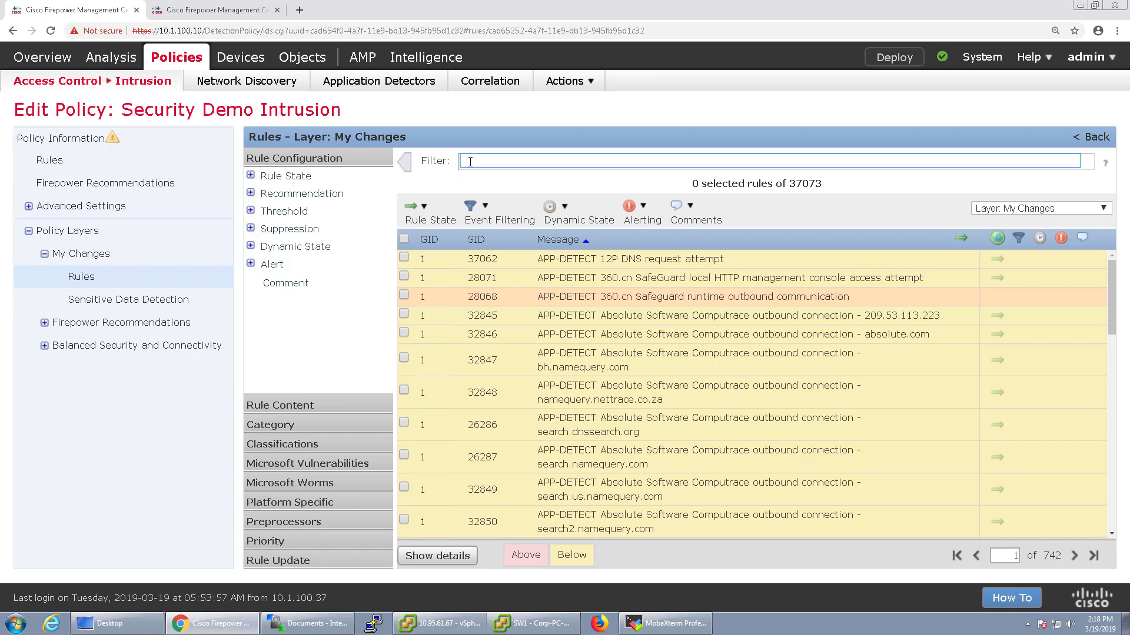
type("Sensitive-Data")
key("Return")
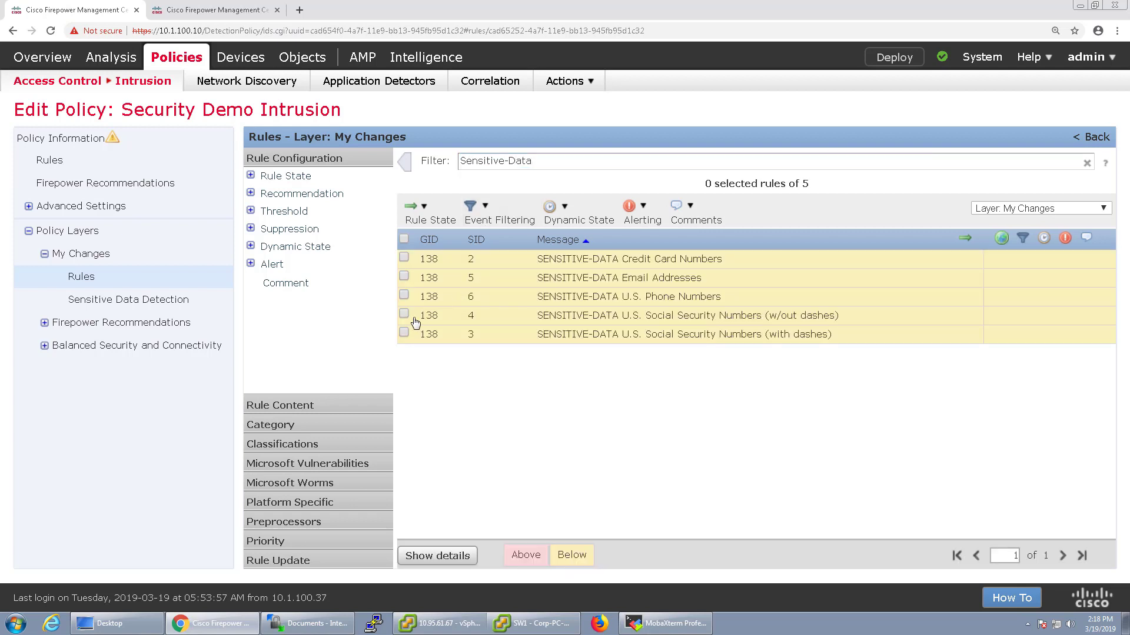
Set the SSN with-dashes and without-dashes rules (SIDs 3 and 4) to Generate Events
left_click(404, 313)
left_click(404, 333)
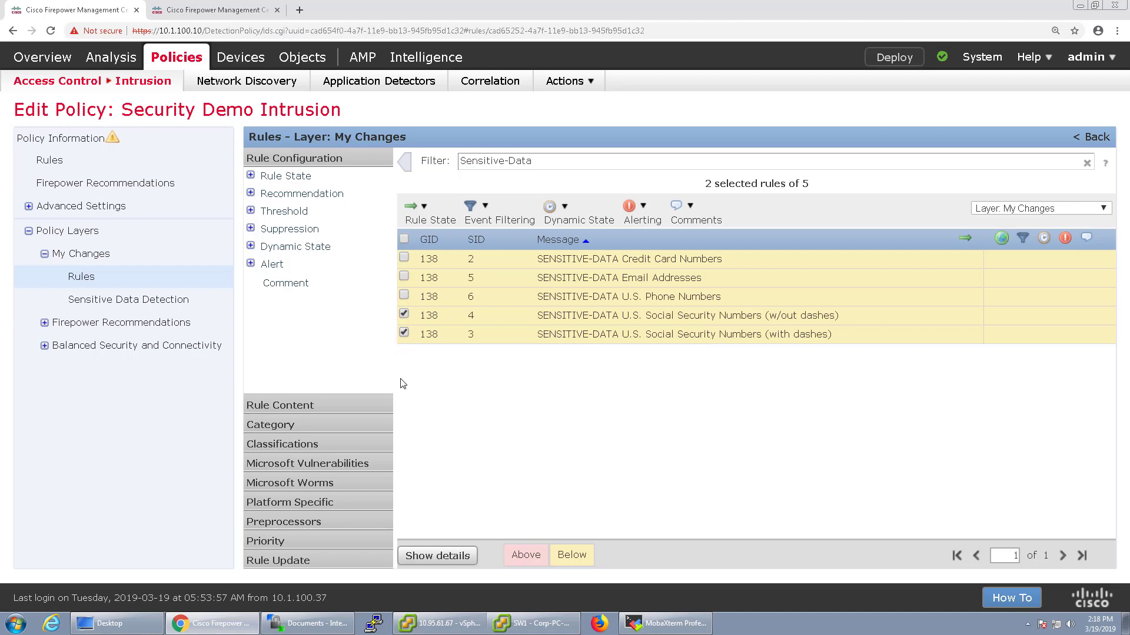
left_click(429, 218)
left_click(436, 242)
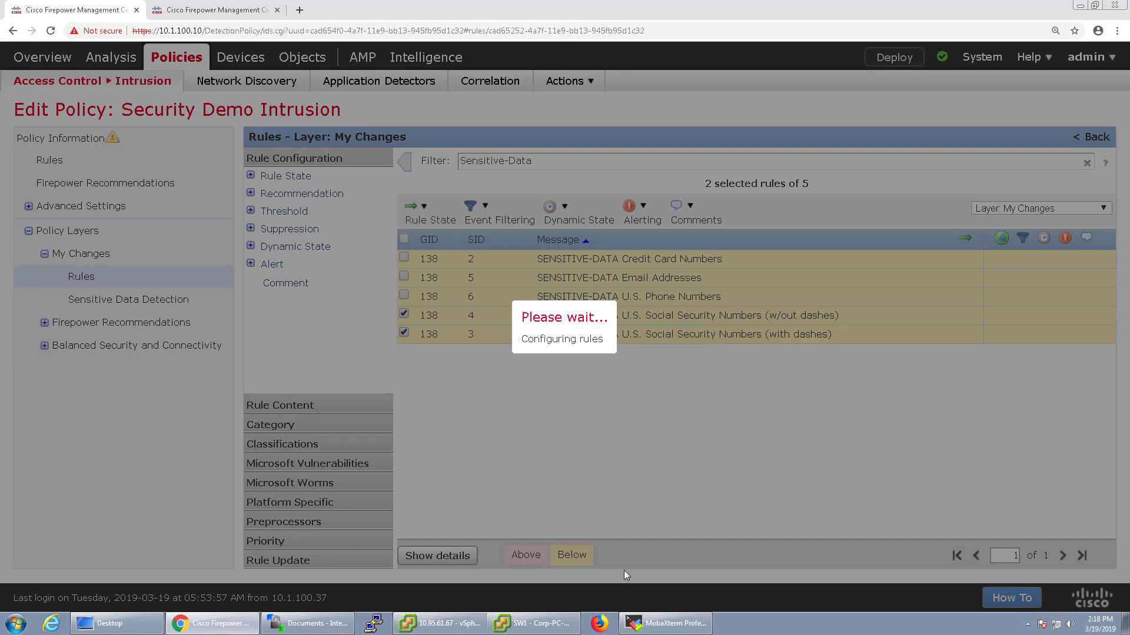
left_click(656, 355)
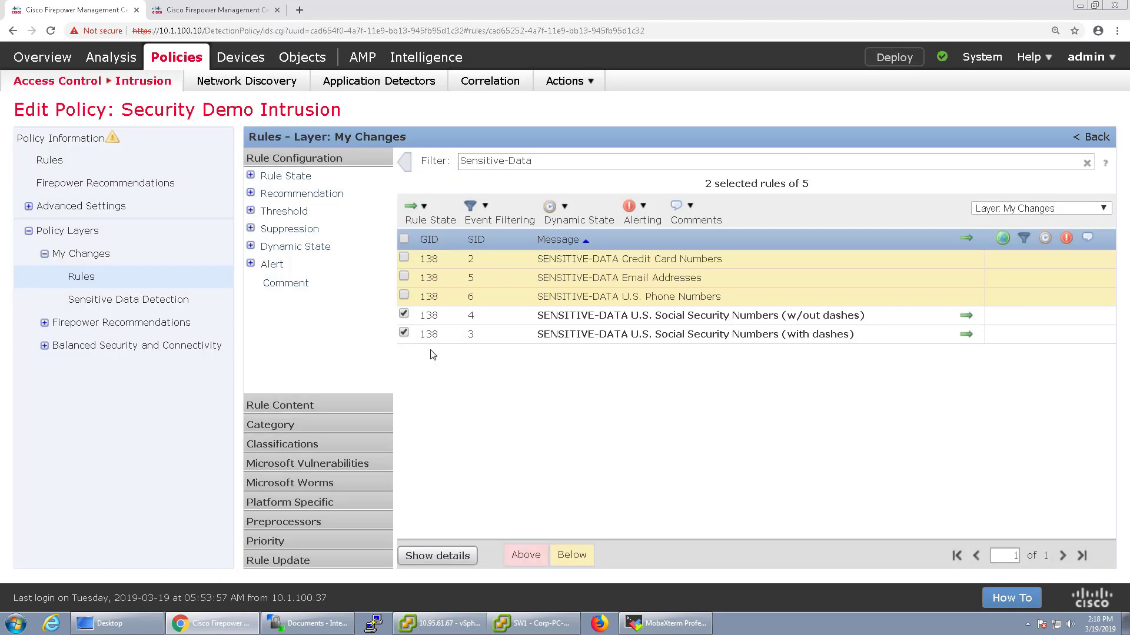
left_click(81, 254)
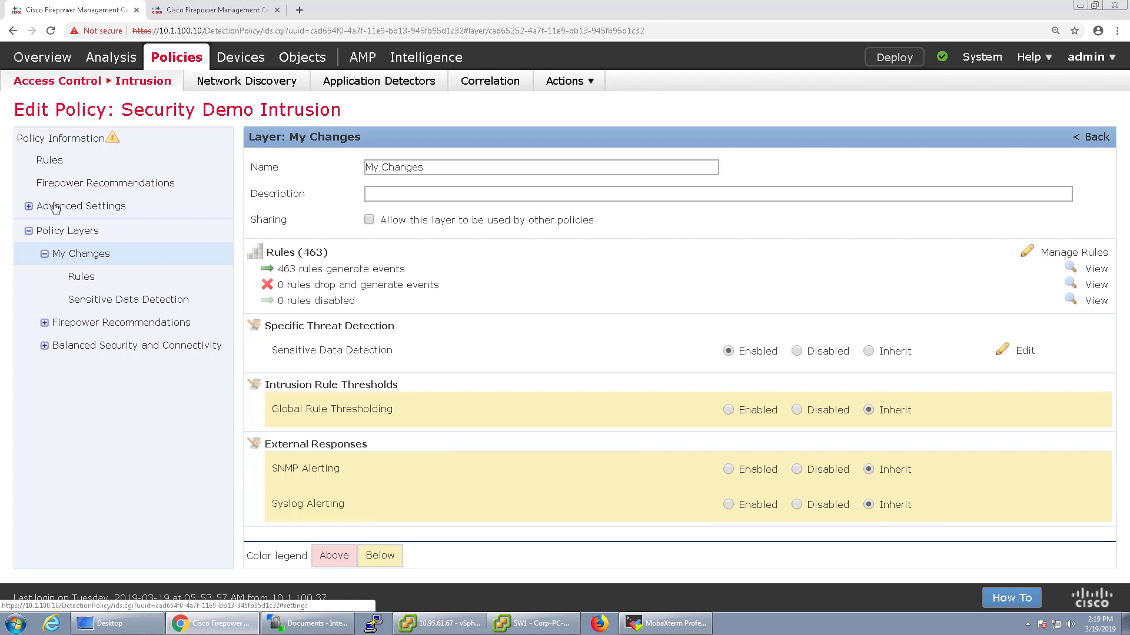
Review the Global Rule Thresholding count and seconds values in Advanced Settings
left_click(81, 214)
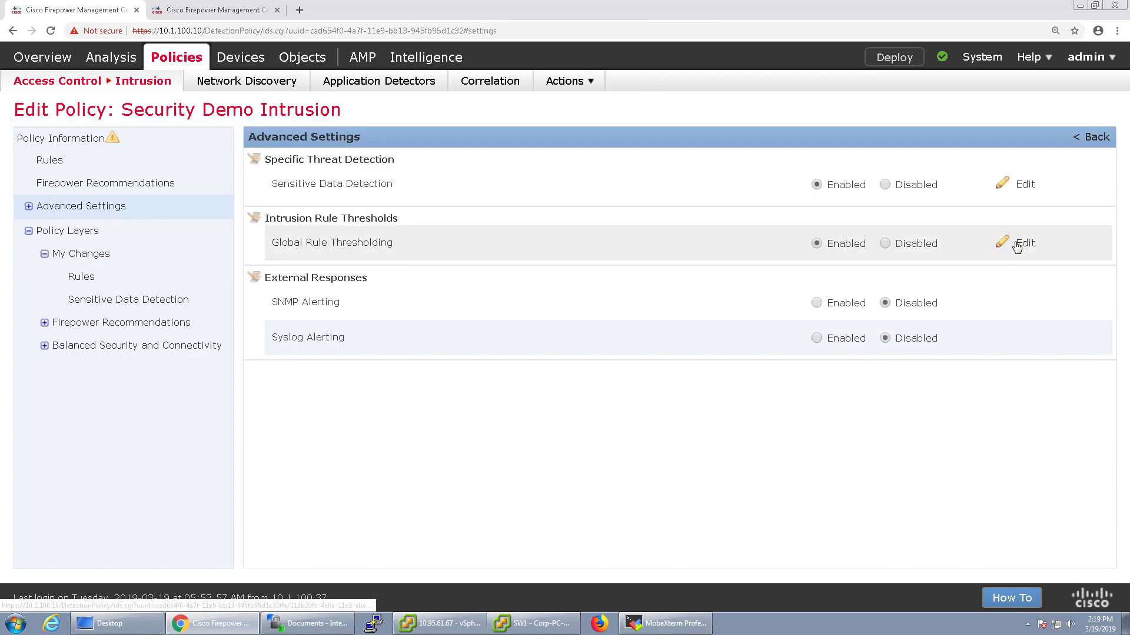
left_click(1022, 243)
double_click(303, 246)
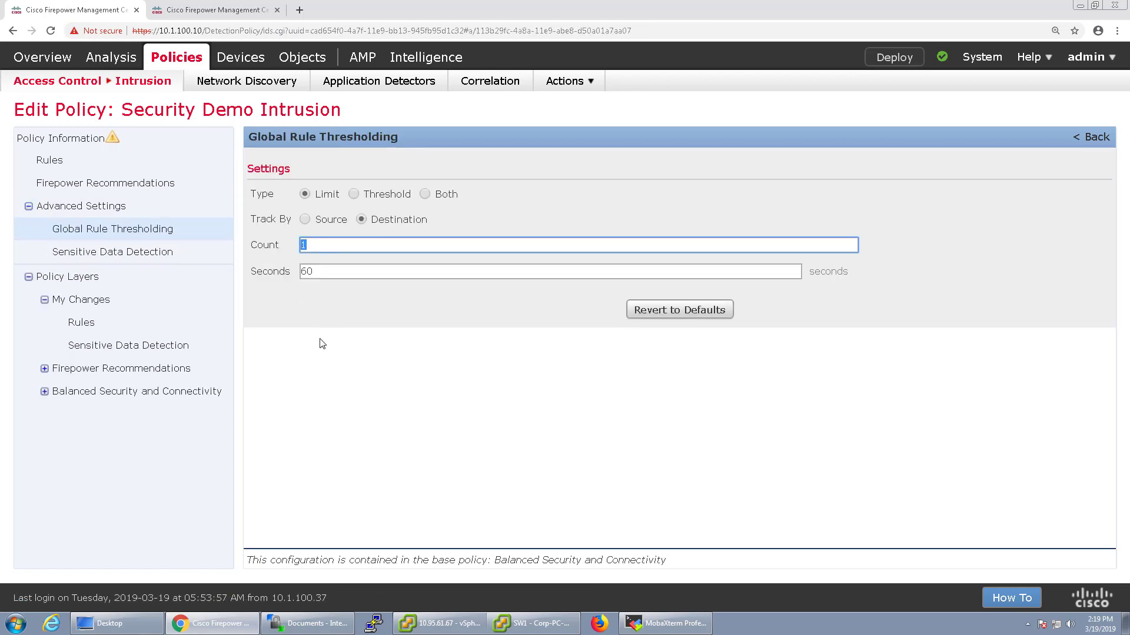
double_click(307, 272)
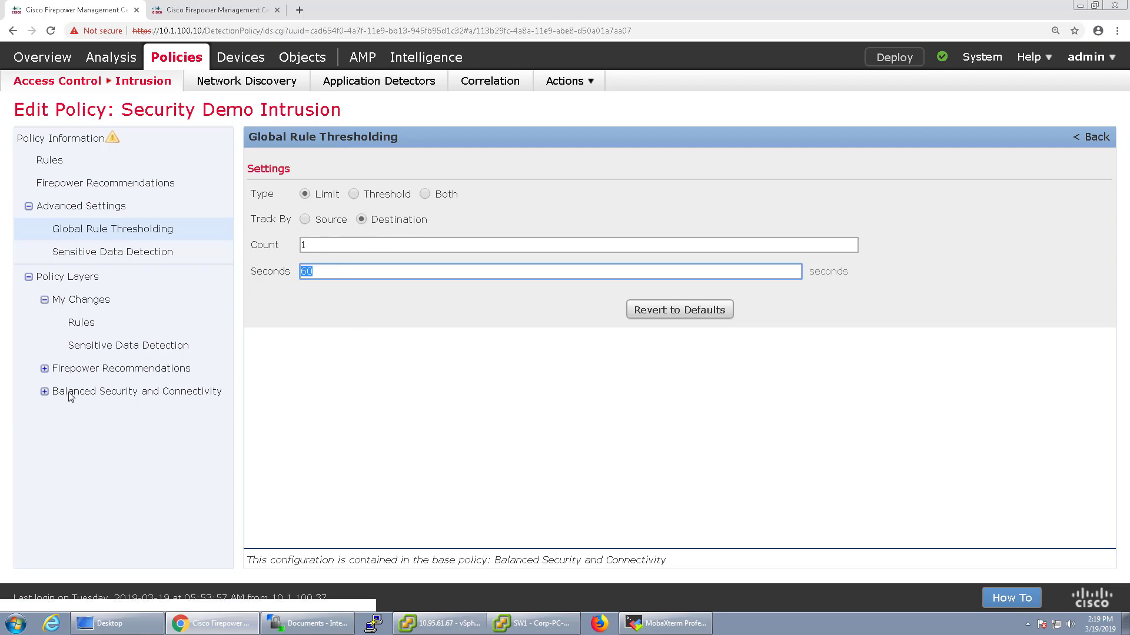
left_click(82, 300)
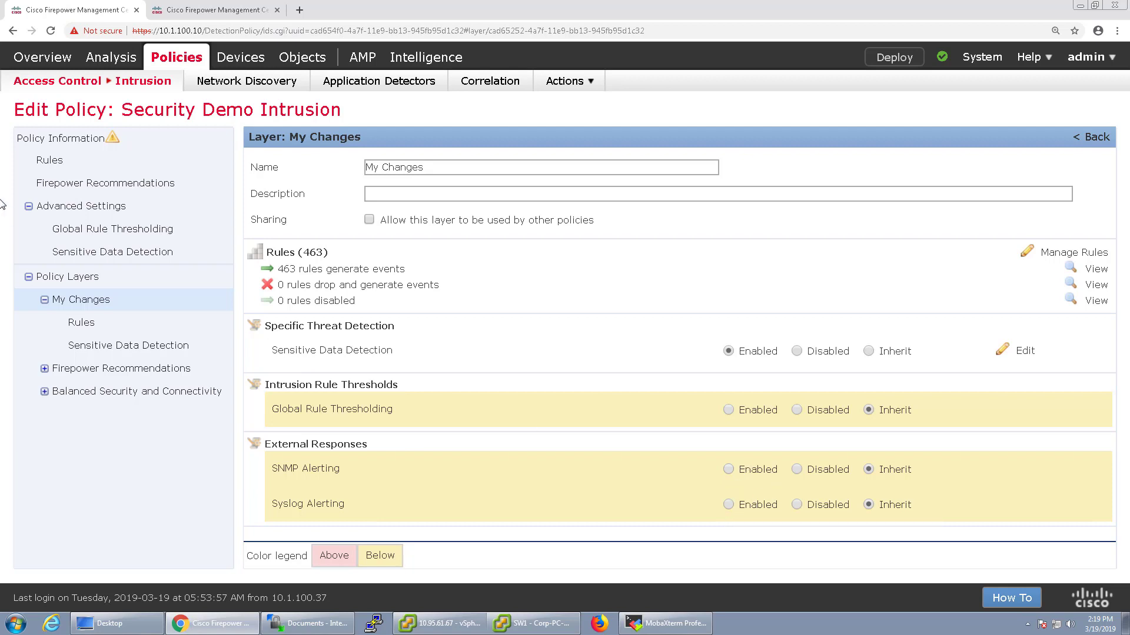
Enable SNMP Alerting, view its settings, then disable it again and open the My Changes rules
left_click(81, 209)
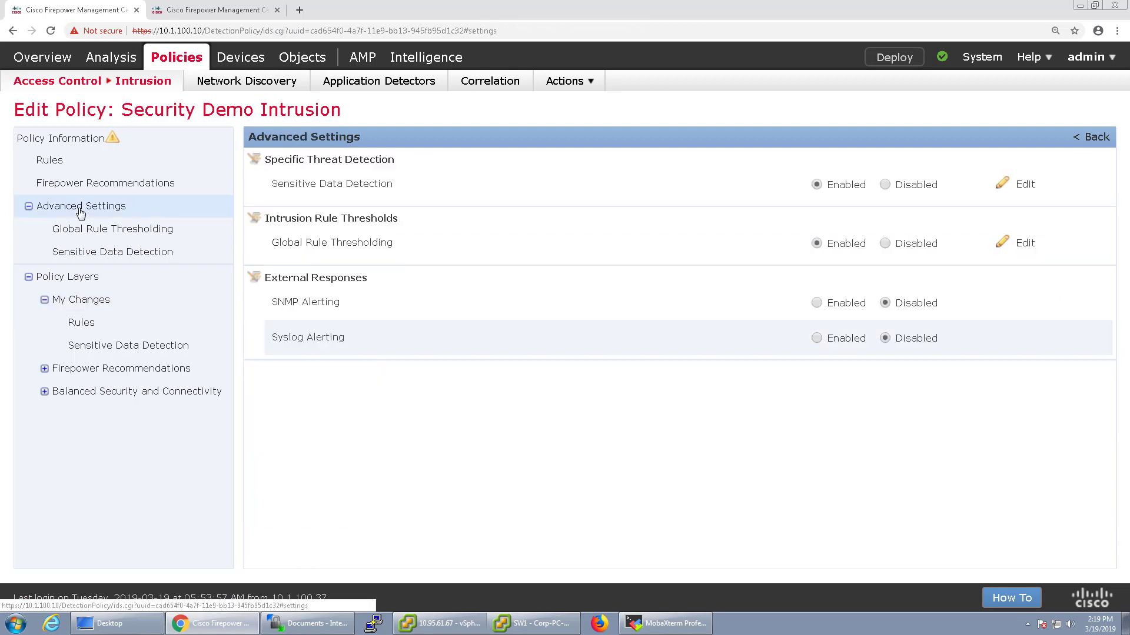
left_click(817, 302)
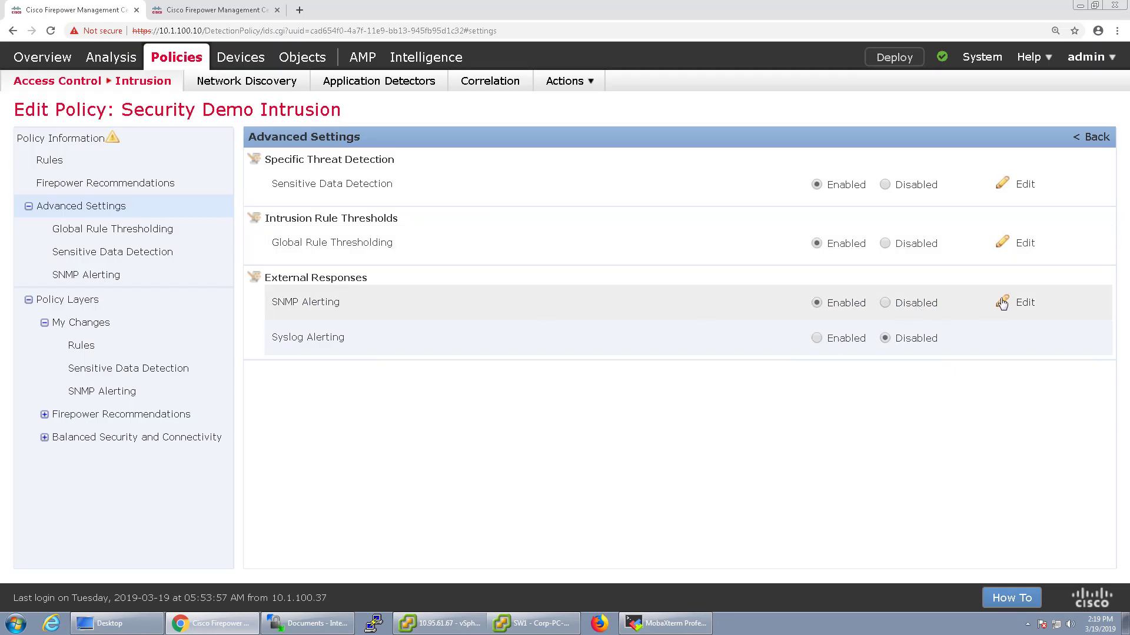
left_click(1002, 303)
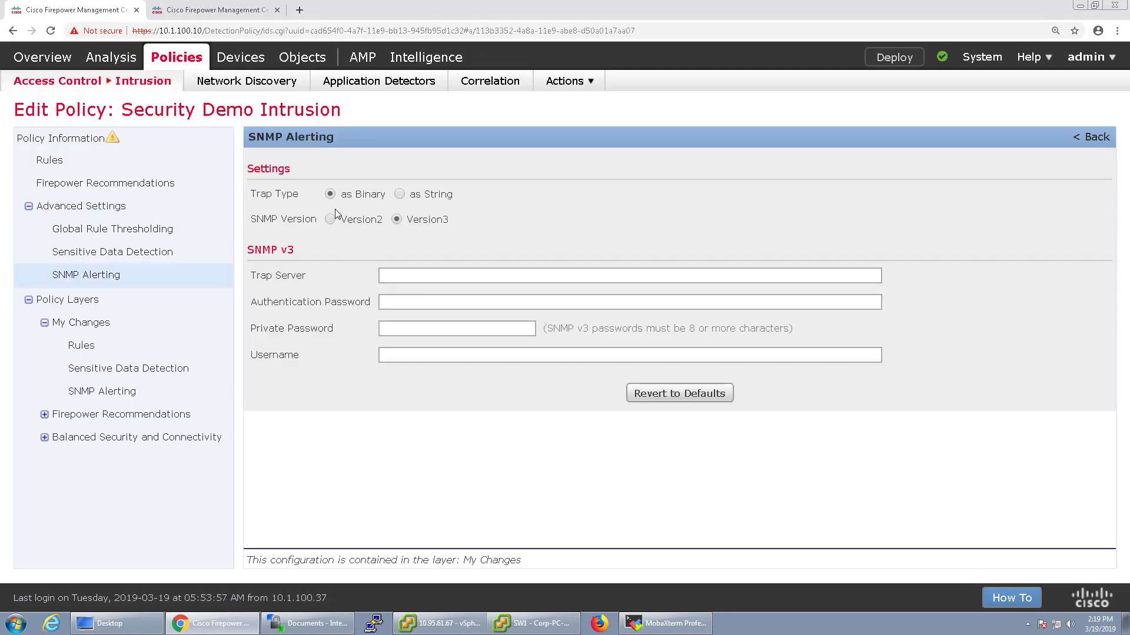
left_click(78, 208)
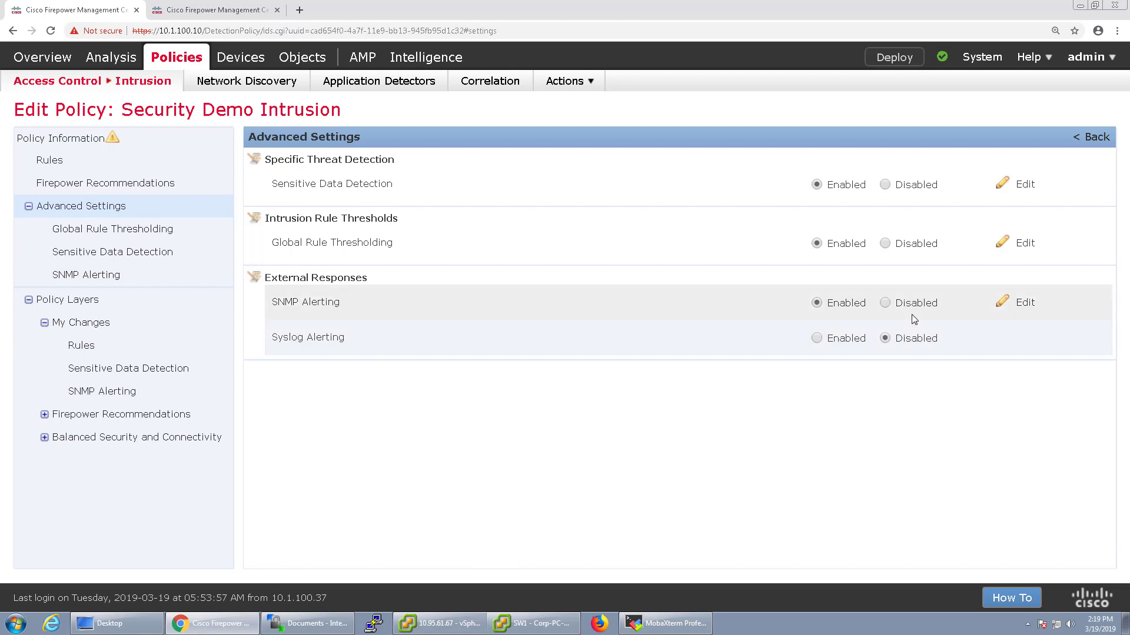
left_click(905, 305)
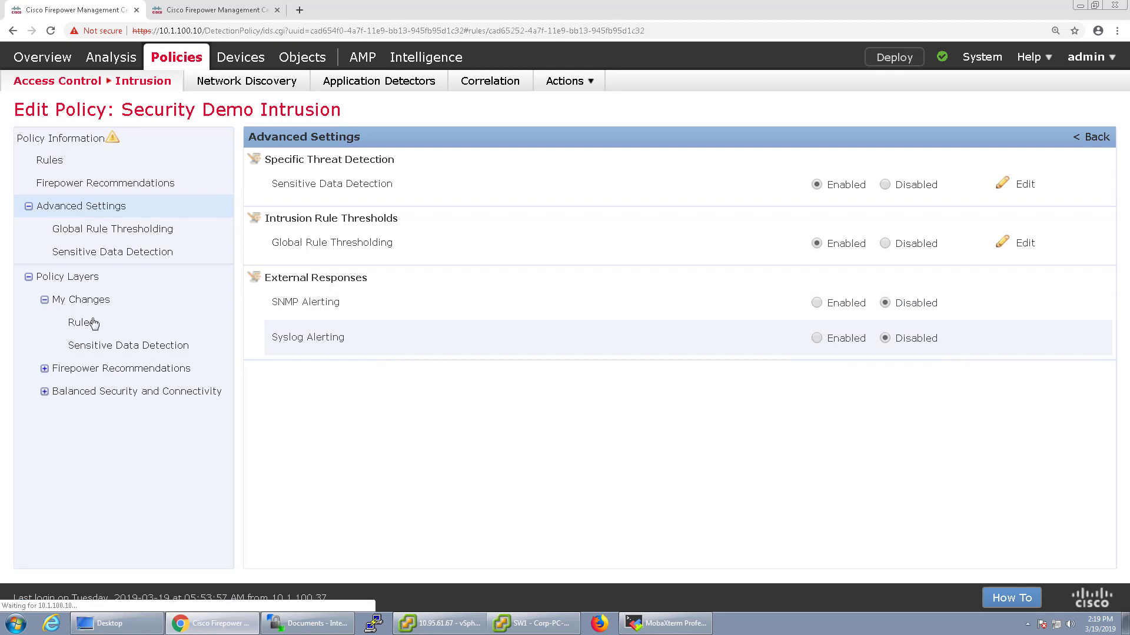
left_click(85, 323)
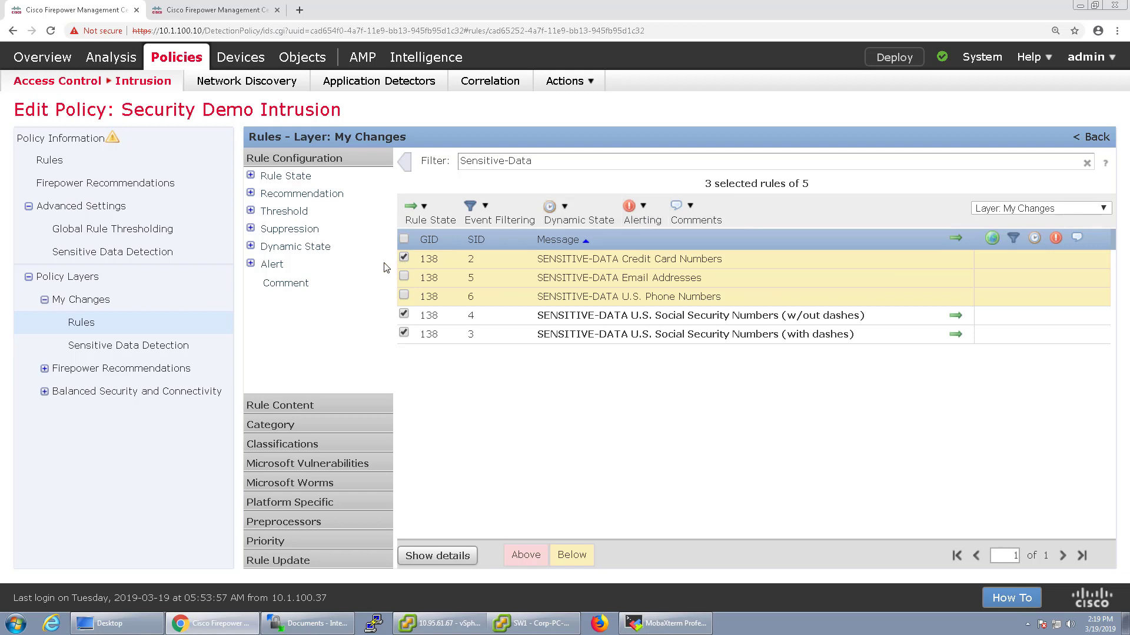
Deselect the Credit Card Numbers rule, then commit and deploy the Security Demo Intrusion policy
left_click(633, 220)
left_click(404, 259)
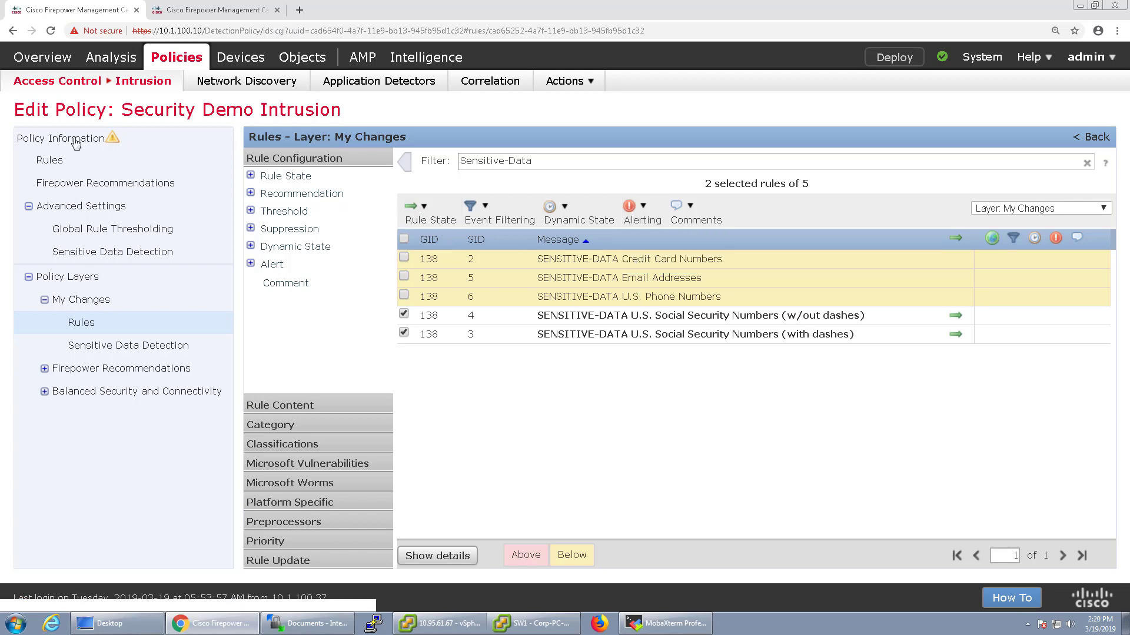
left_click(76, 142)
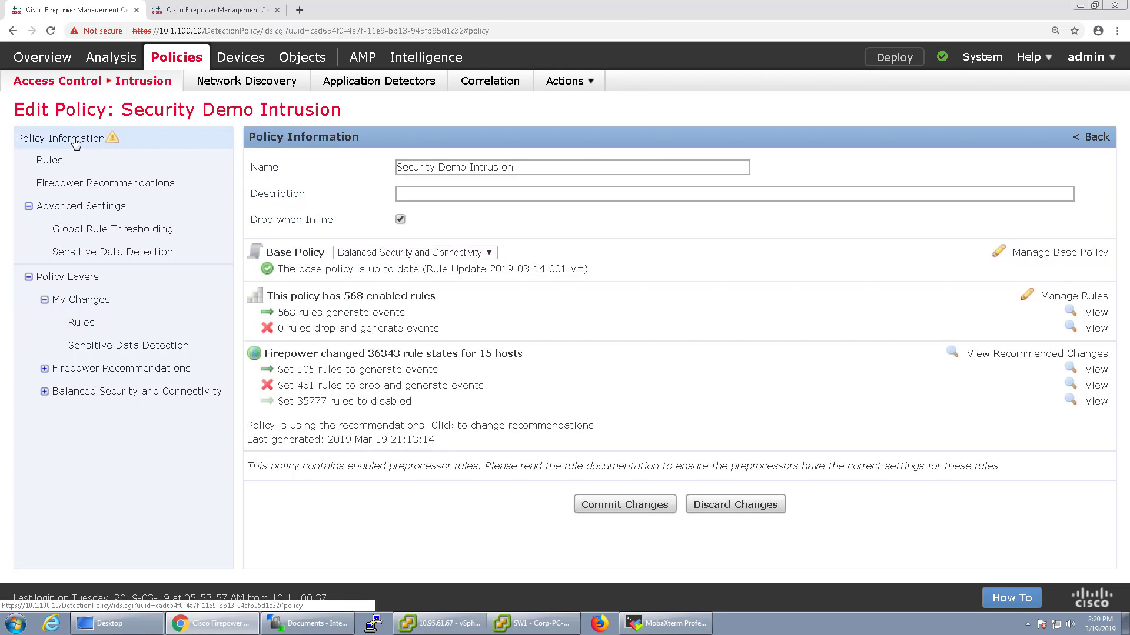
left_click(595, 507)
left_click(665, 393)
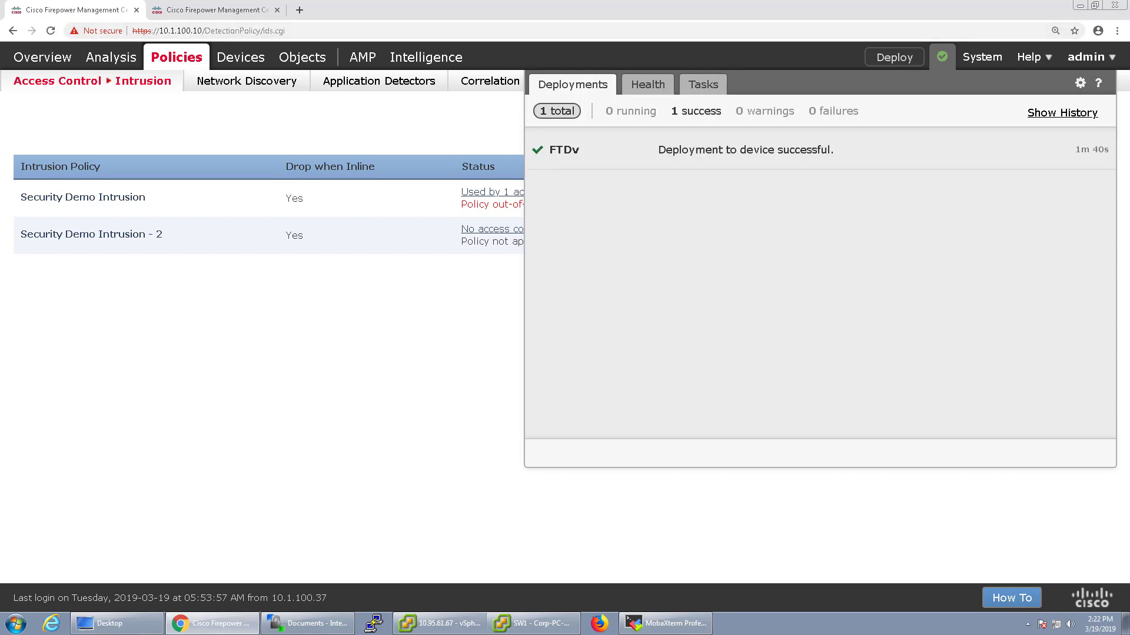
left_click(420, 531)
Bring up the SW1 VM console, then pause and resume the intrusion events time window
left_click(530, 629)
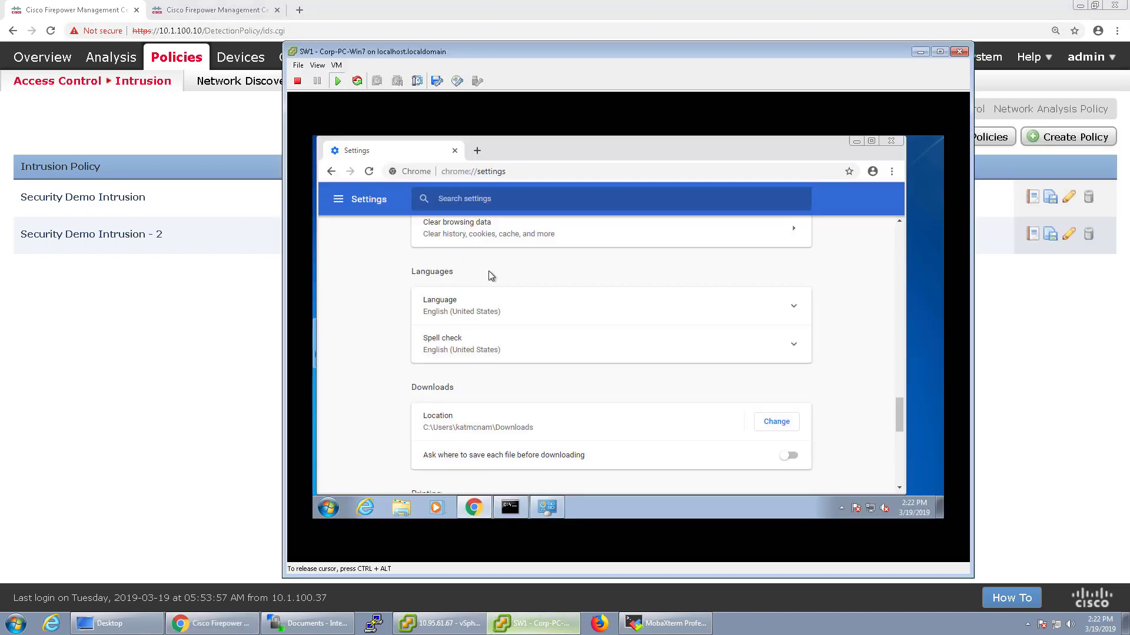
left_click(480, 152)
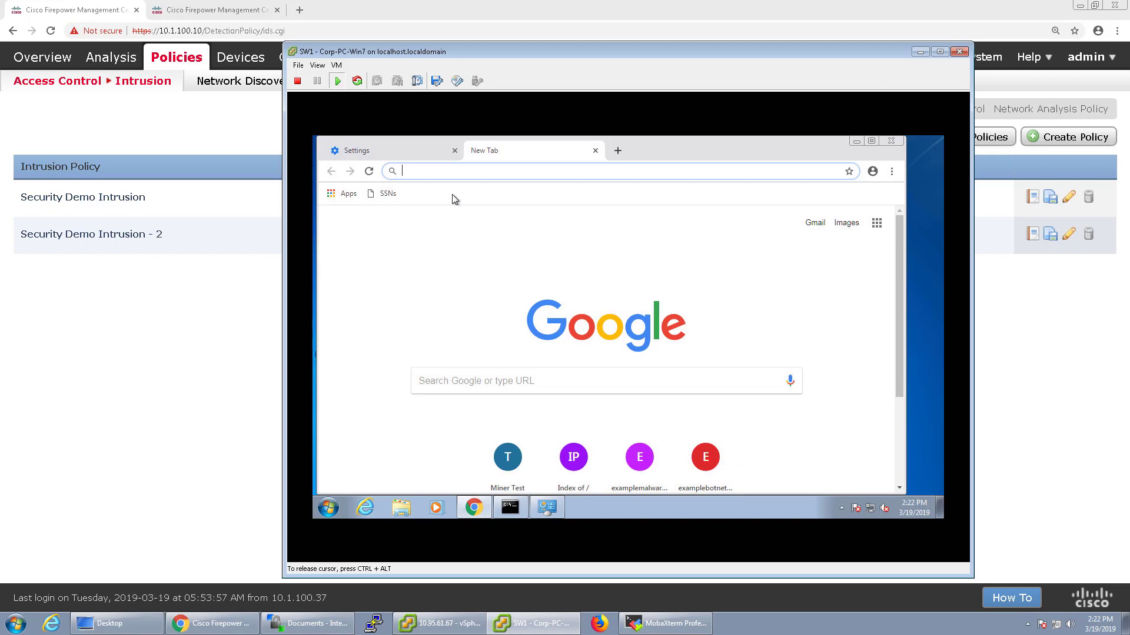
left_click(162, 11)
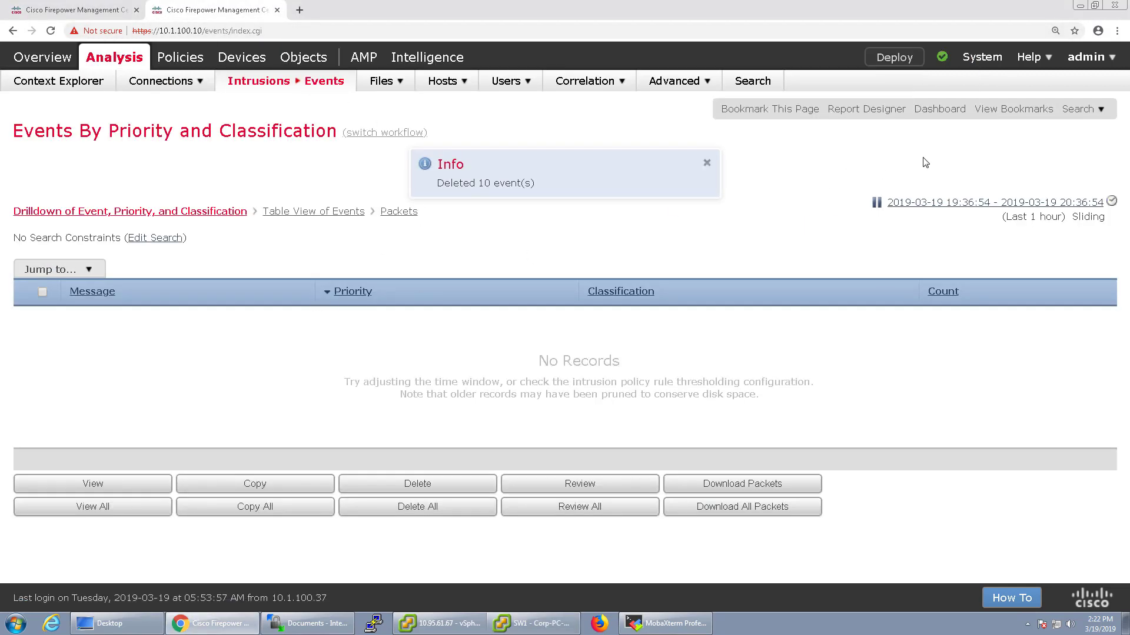
left_click(876, 203)
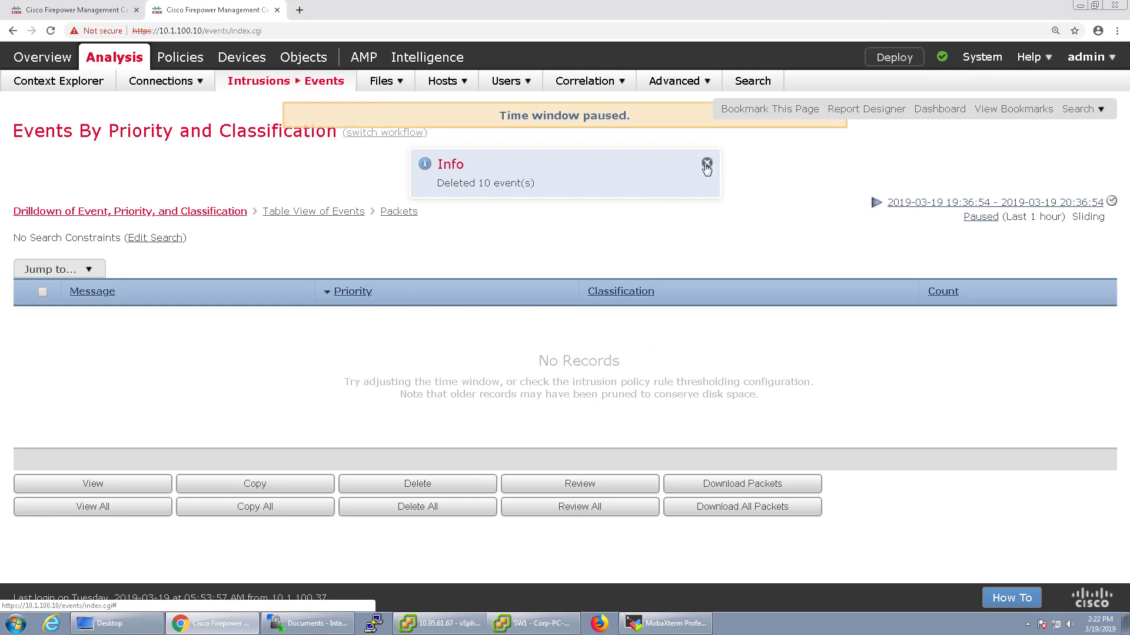
left_click(707, 164)
left_click(876, 145)
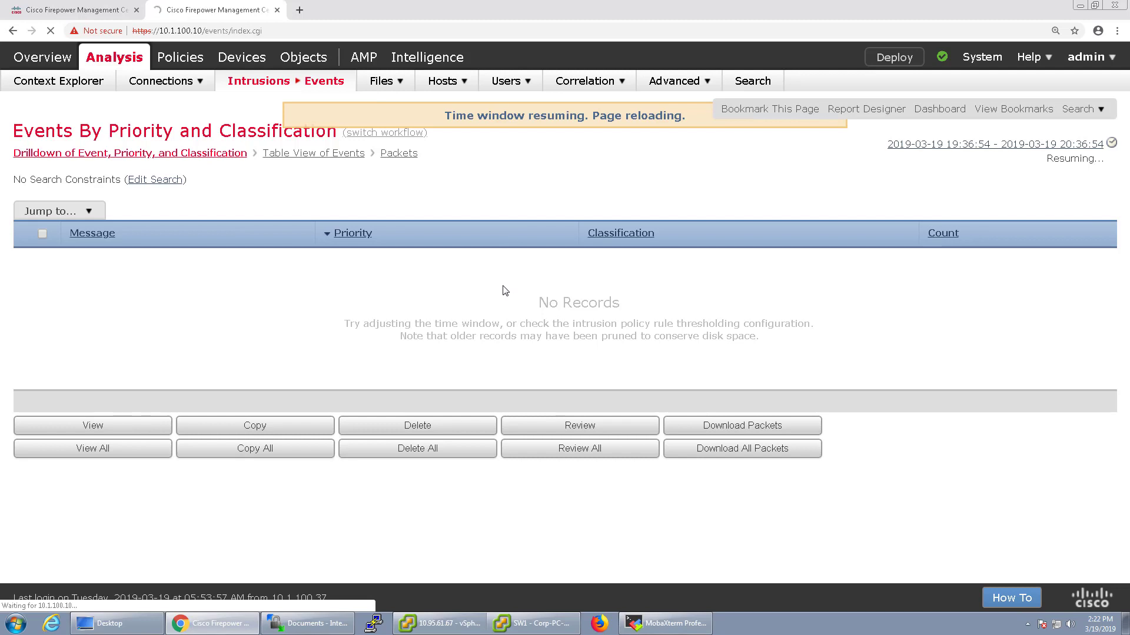
On the test PC, open the file server listing and download SSN File.txt
left_click(550, 627)
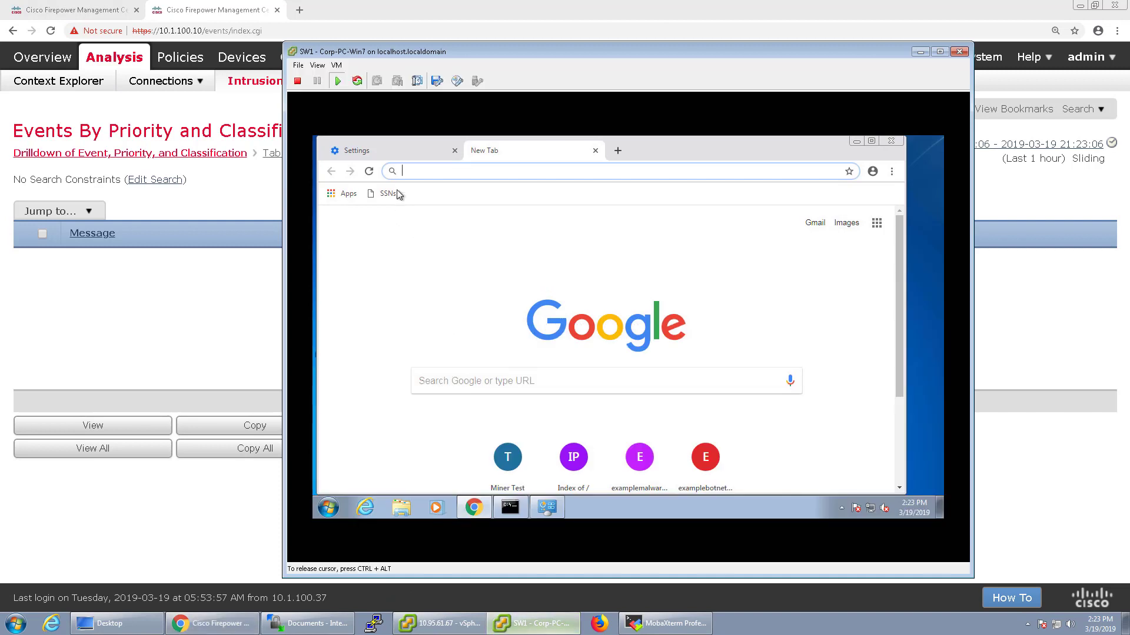
left_click(385, 193)
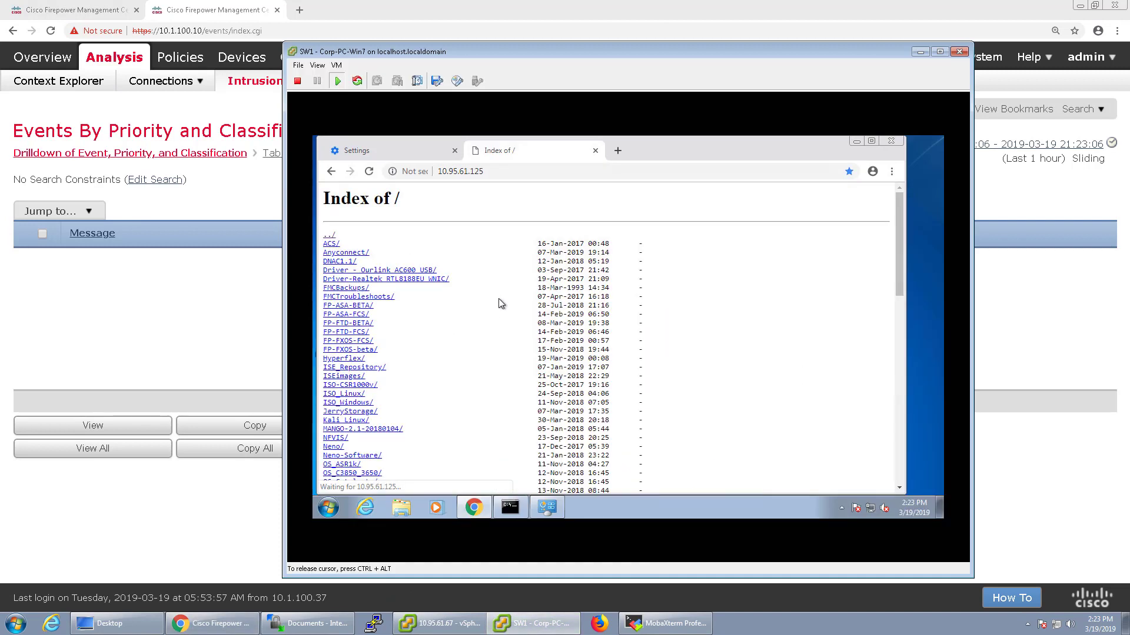
scroll(507, 323, "down", 10)
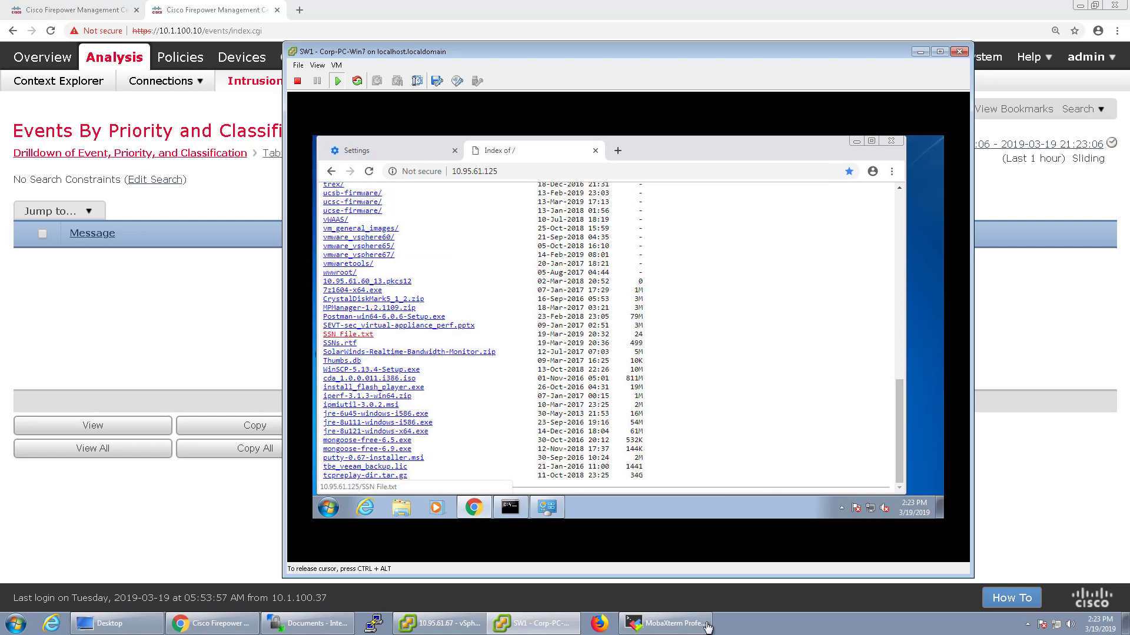
left_click(360, 335)
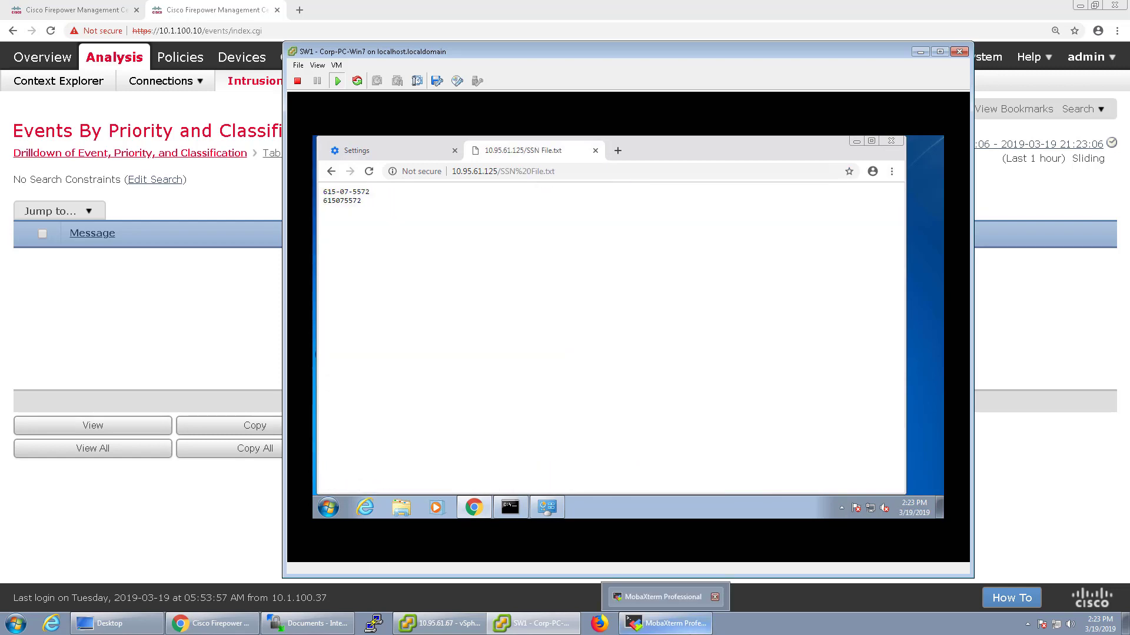
left_click(264, 300)
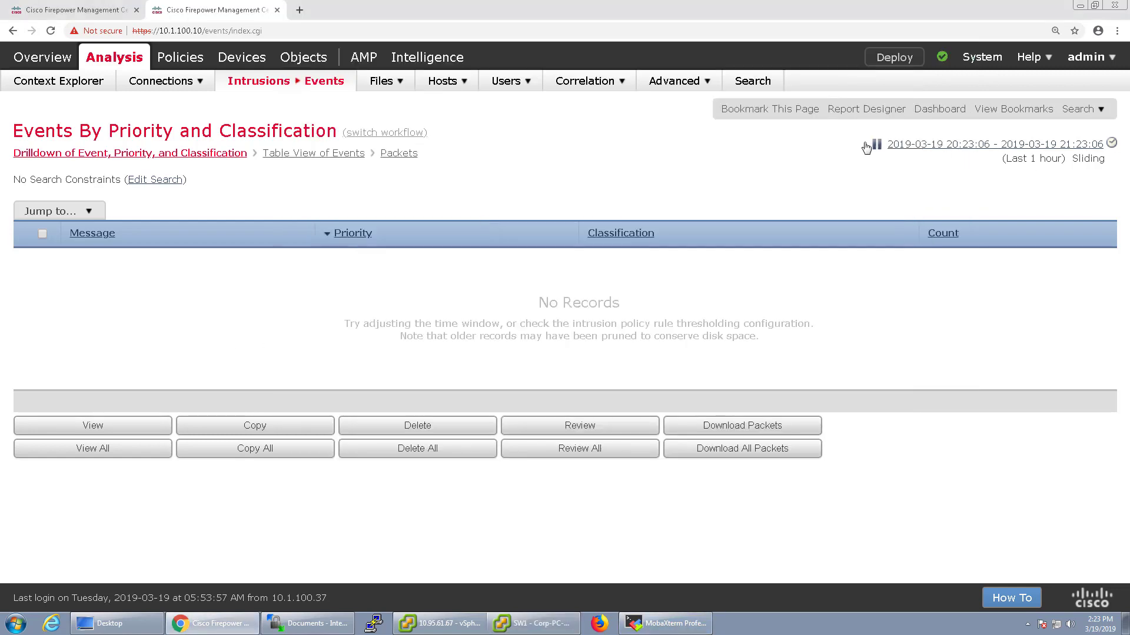
Refresh the events and drill into the SSN without-dashes SENSITIVE-DATA event
left_click(876, 146)
left_click(877, 146)
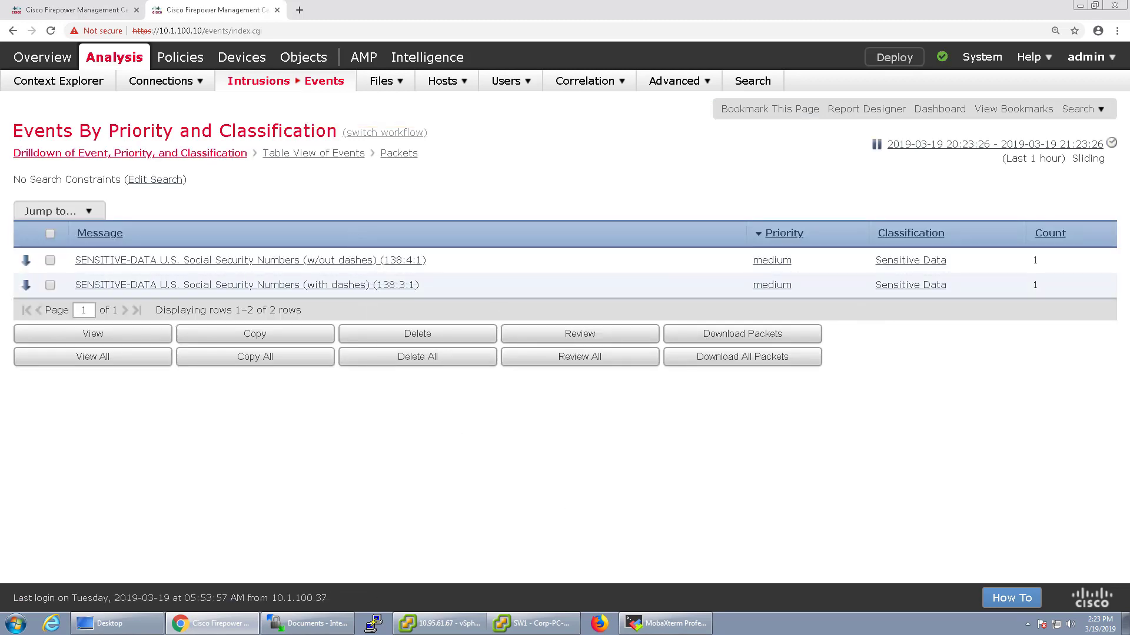
left_click(536, 624)
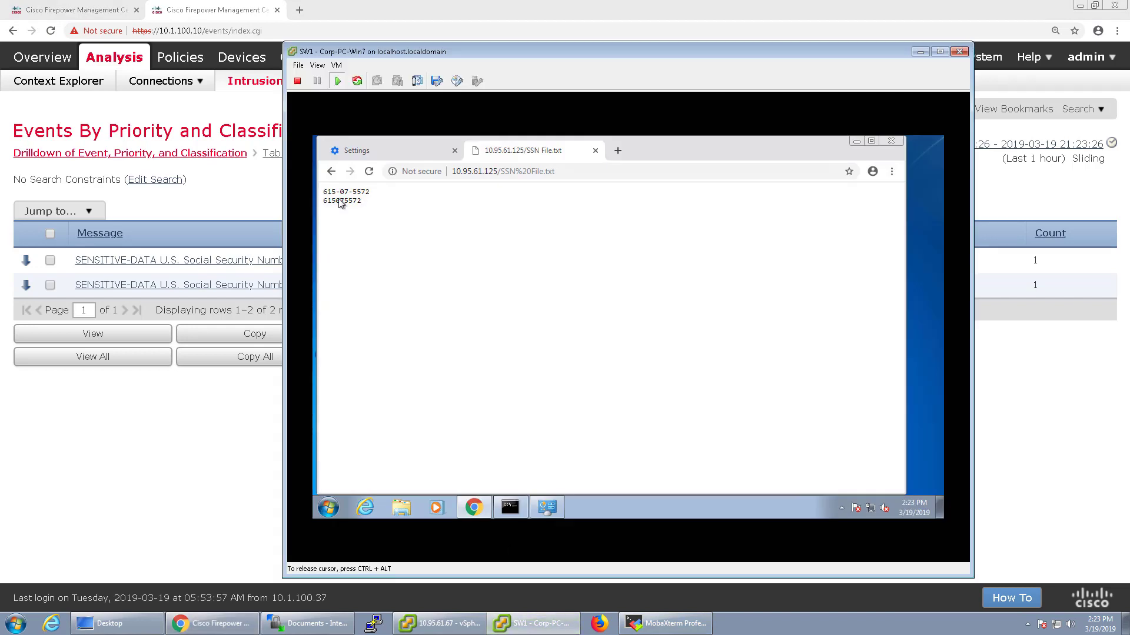
left_click(238, 438)
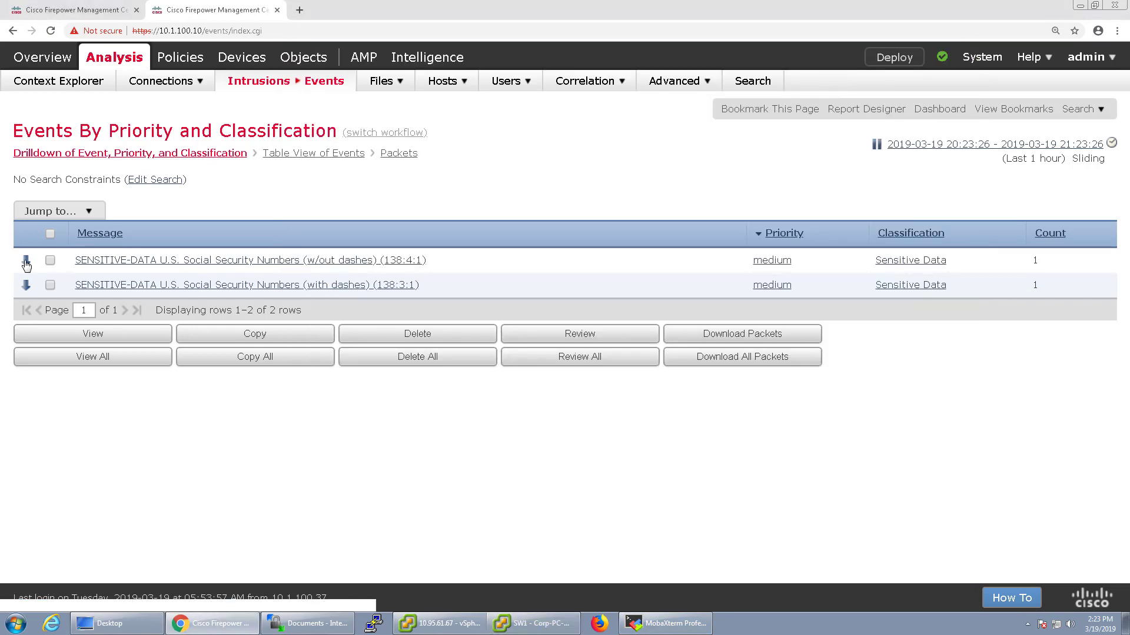
left_click(81, 363)
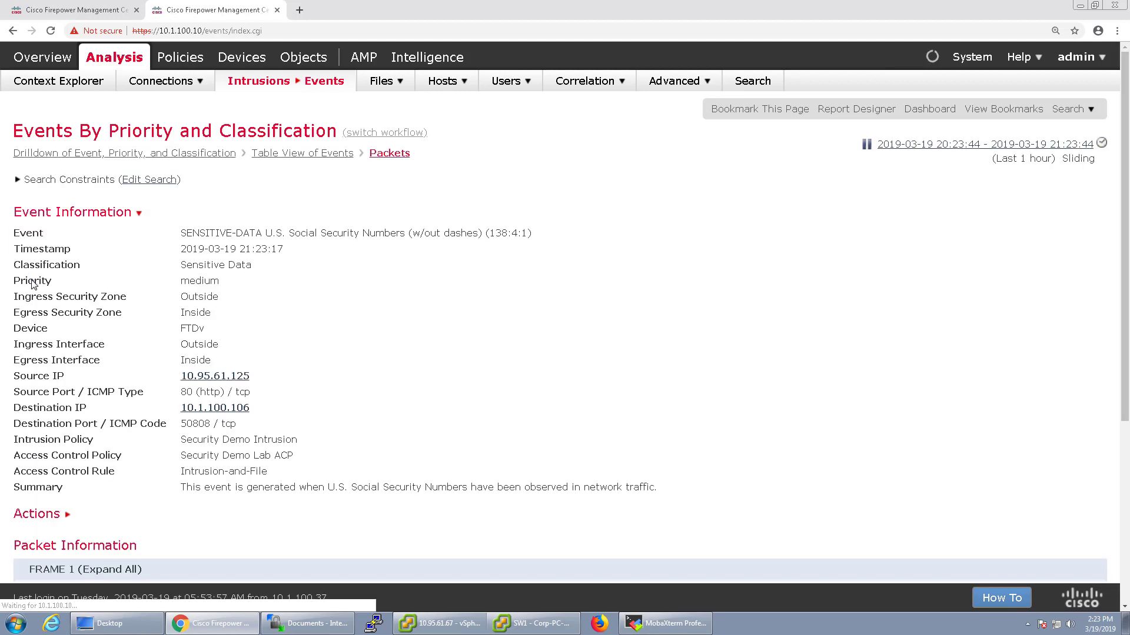
Expand HTTP, line-based text data and packet text to highlight the two SSN values
scroll(394, 380, "down", 5)
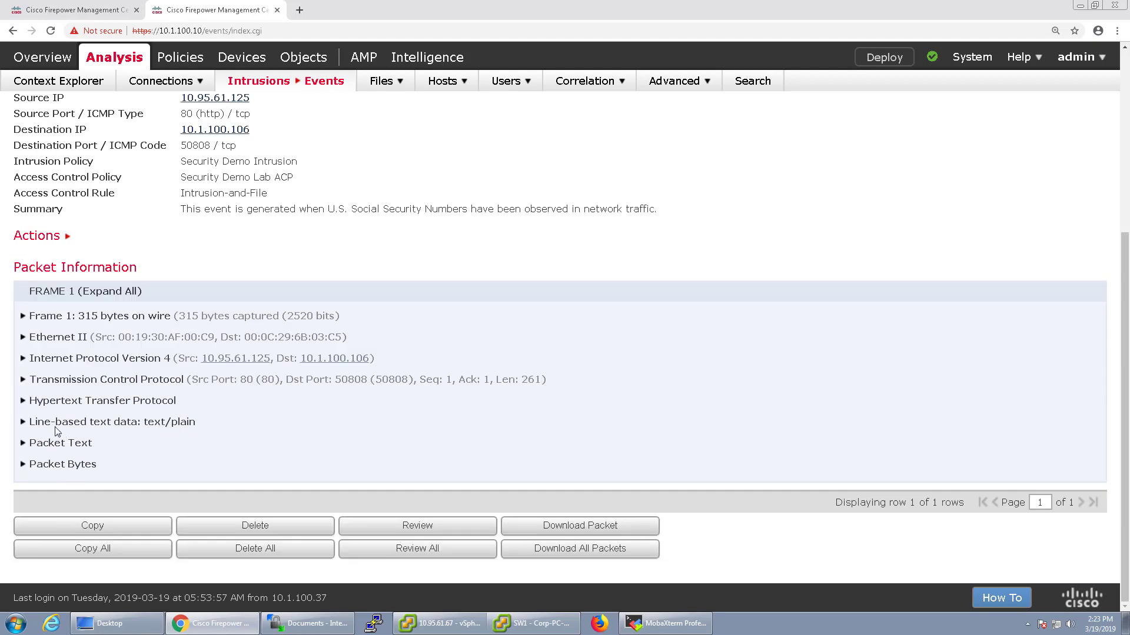
left_click(23, 402)
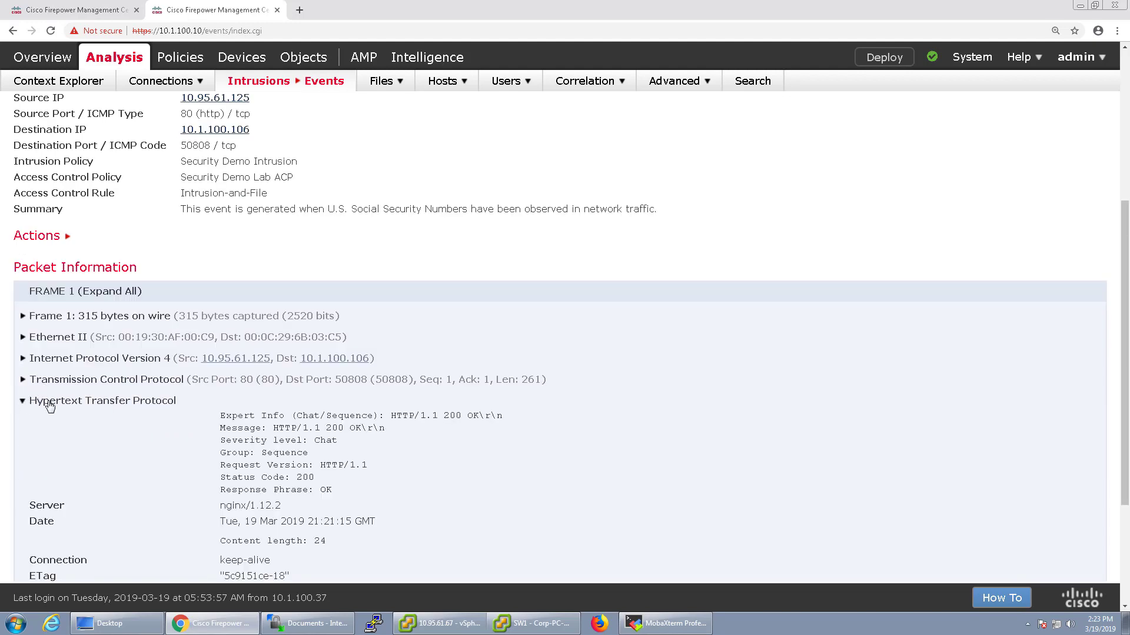
scroll(49, 406, "down", 3)
left_click(23, 422)
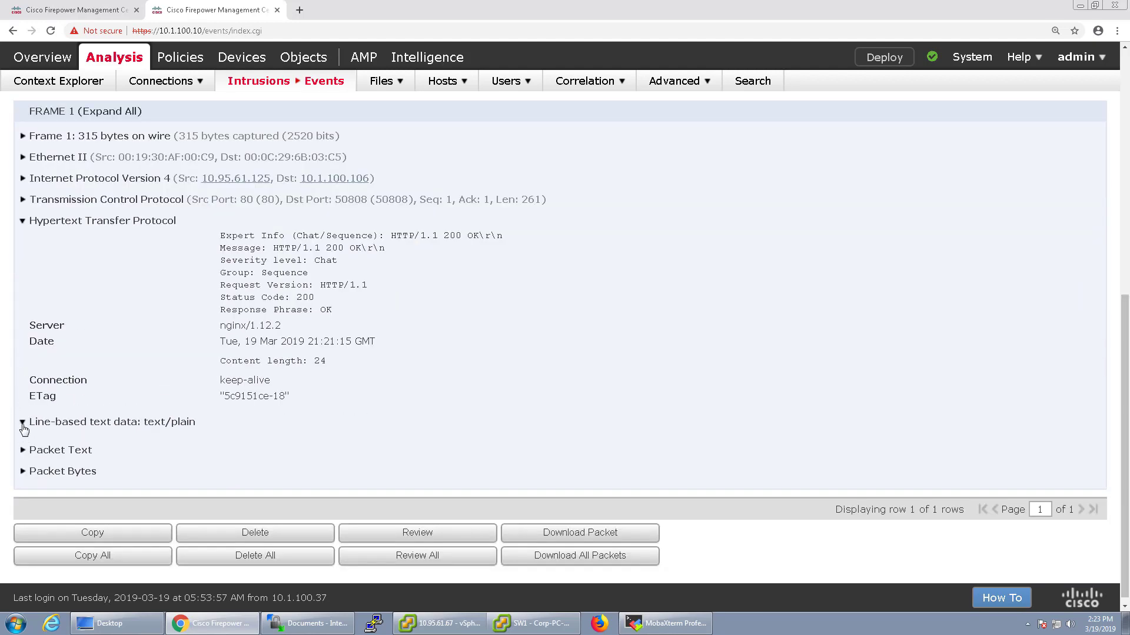
left_click(22, 450)
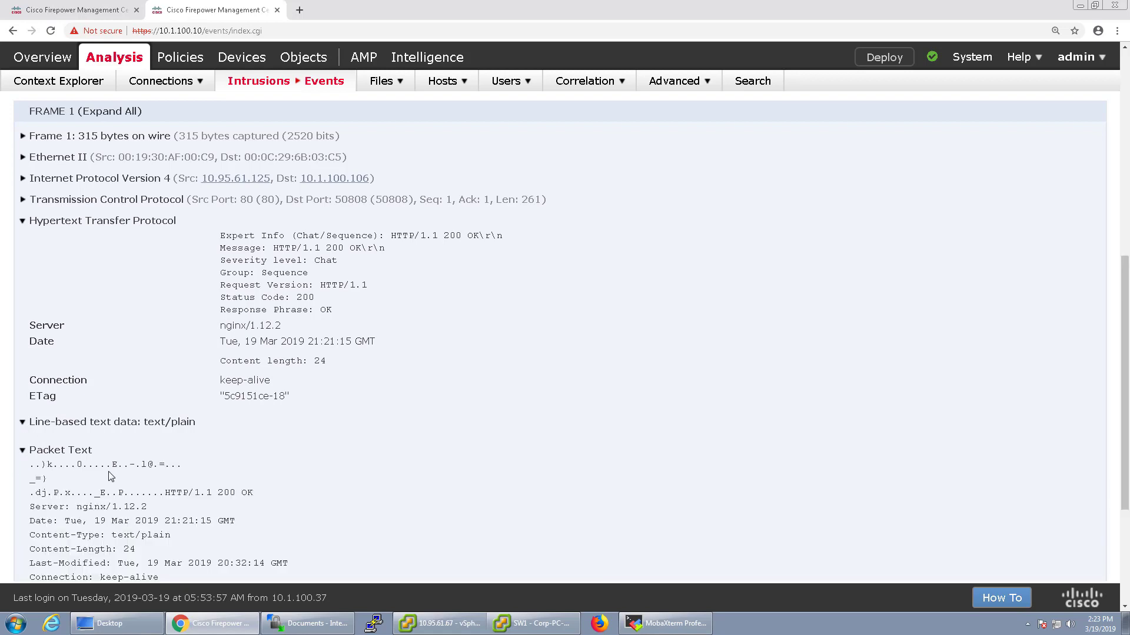
scroll(109, 477, "down", 3)
left_click_drag(105, 447, 27, 432)
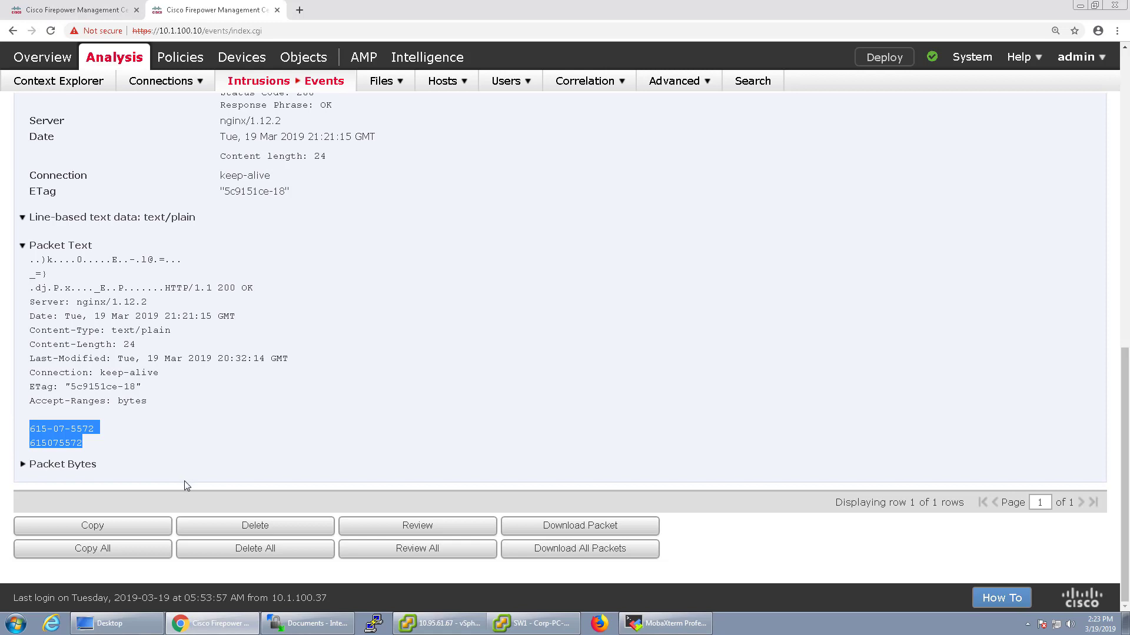
scroll(407, 452, "up", 15)
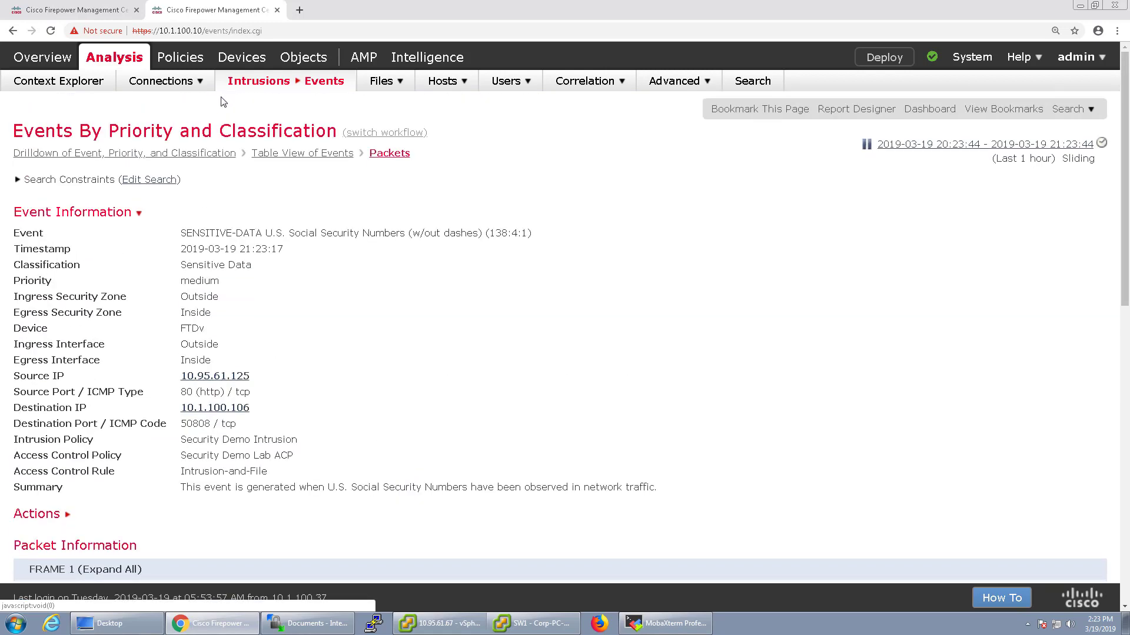
Navigate back to the intrusion events list
left_click(161, 84)
mouse_move(248, 84)
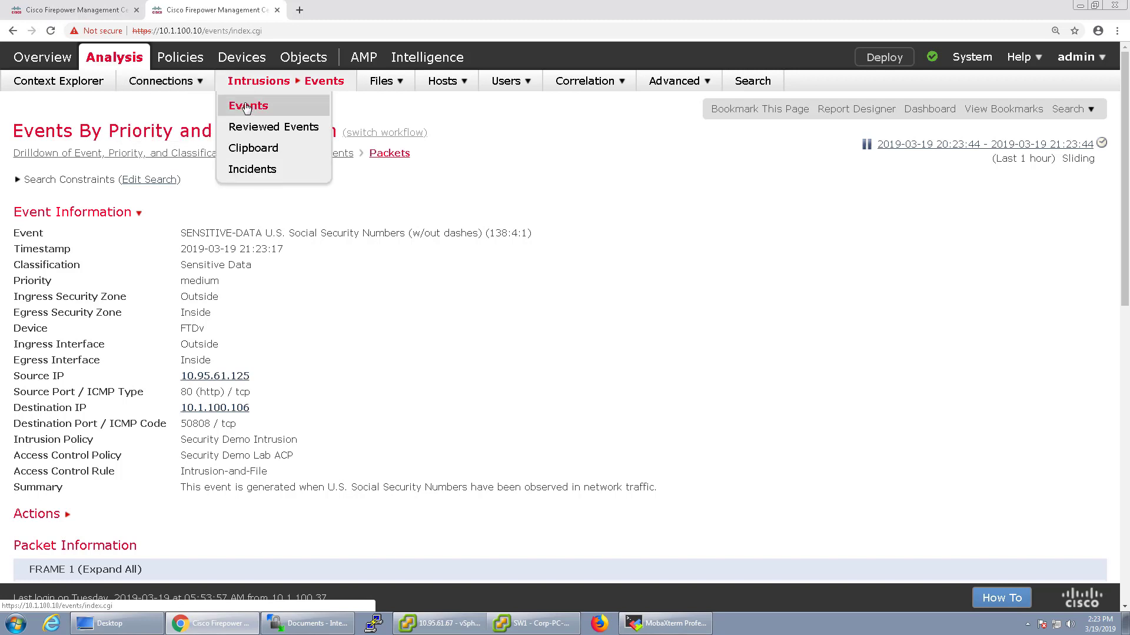
left_click(246, 107)
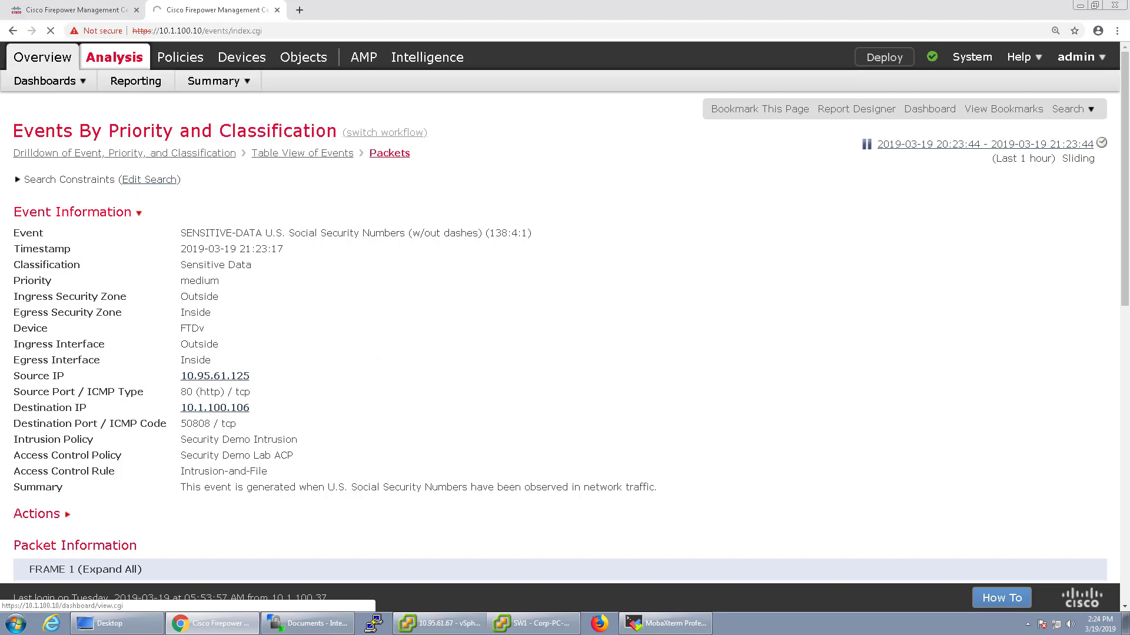
left_click(75, 11)
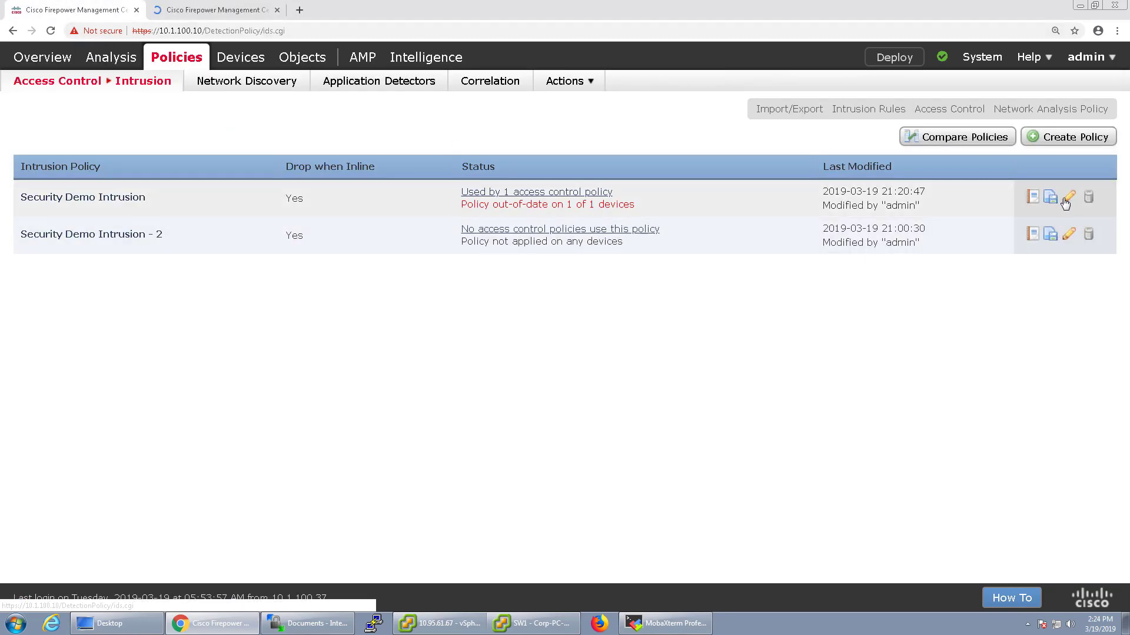
left_click(208, 16)
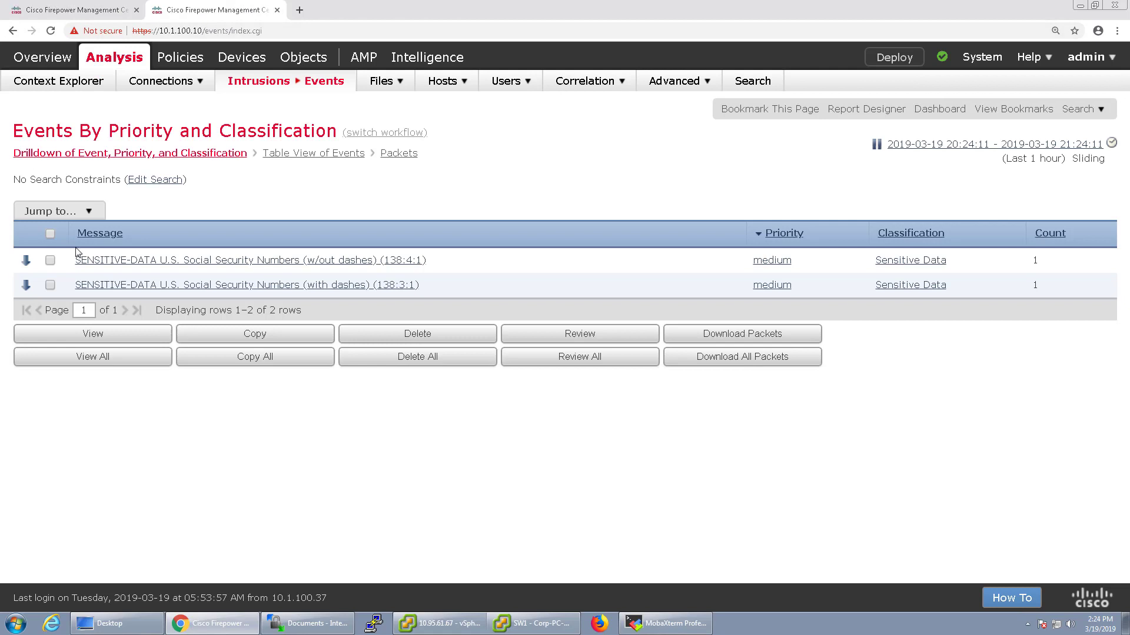
Delete both SSN events, then switch to the Security Demo Intrusion policy editor
left_click(50, 235)
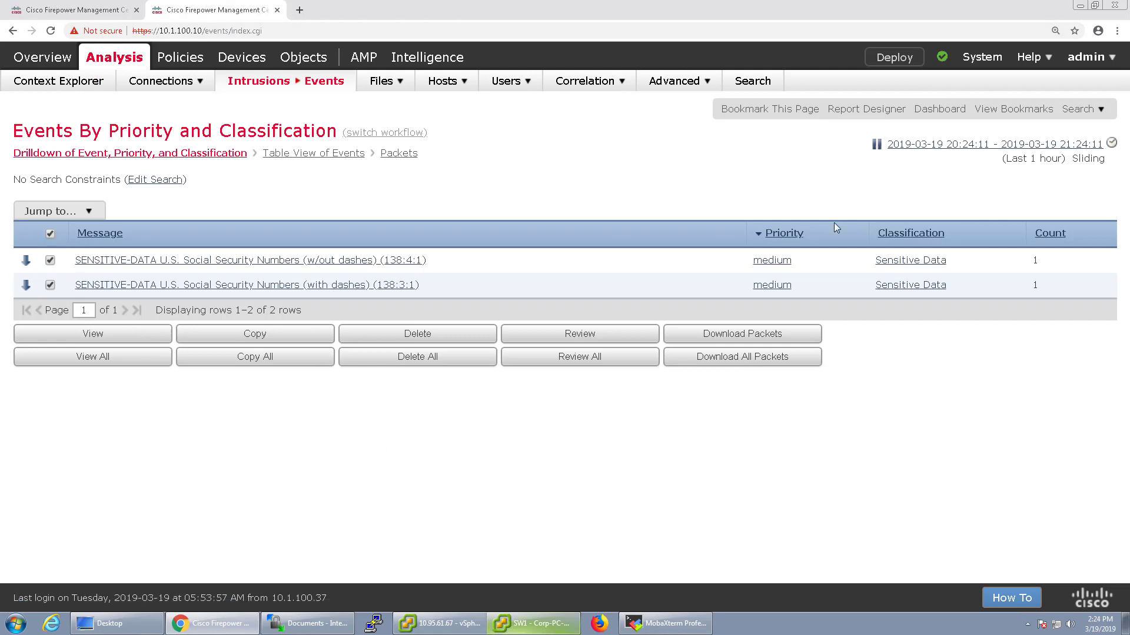
left_click(357, 335)
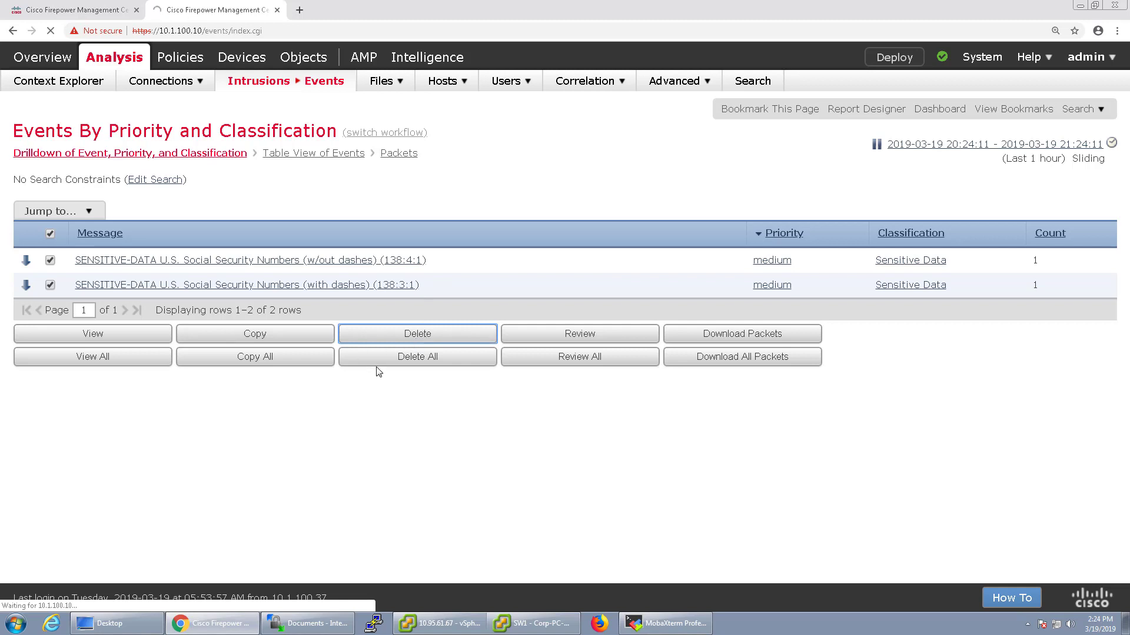
left_click(92, 13)
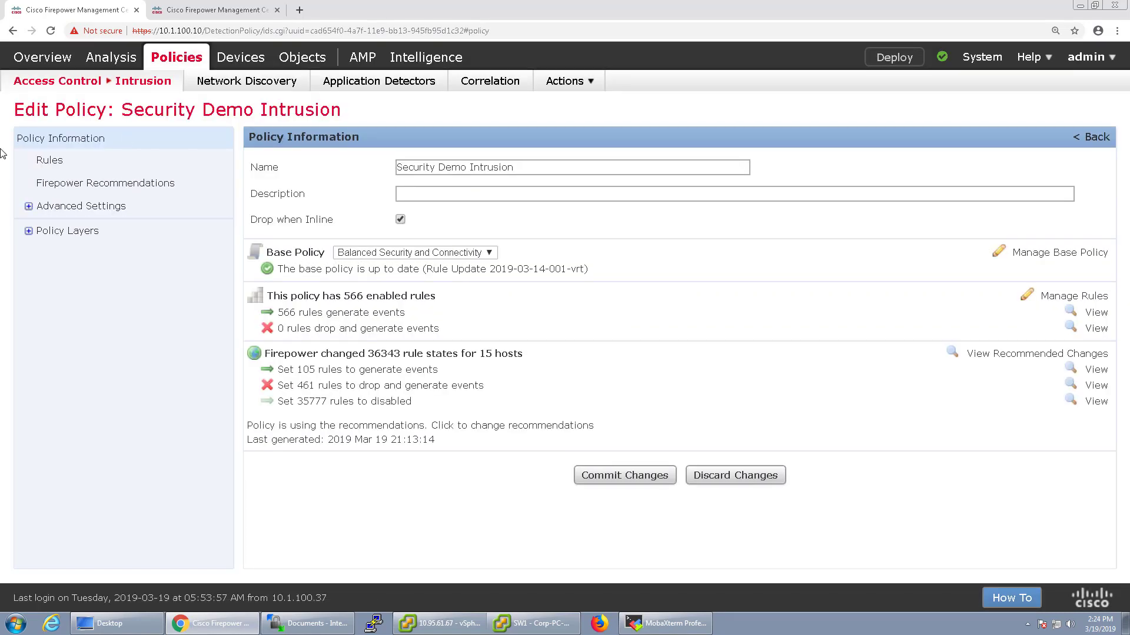
Add a user layer named 'No-Sensitive-Data-' in Policy Layers, then bring up the test PC's console
left_click(28, 206)
left_click(26, 277)
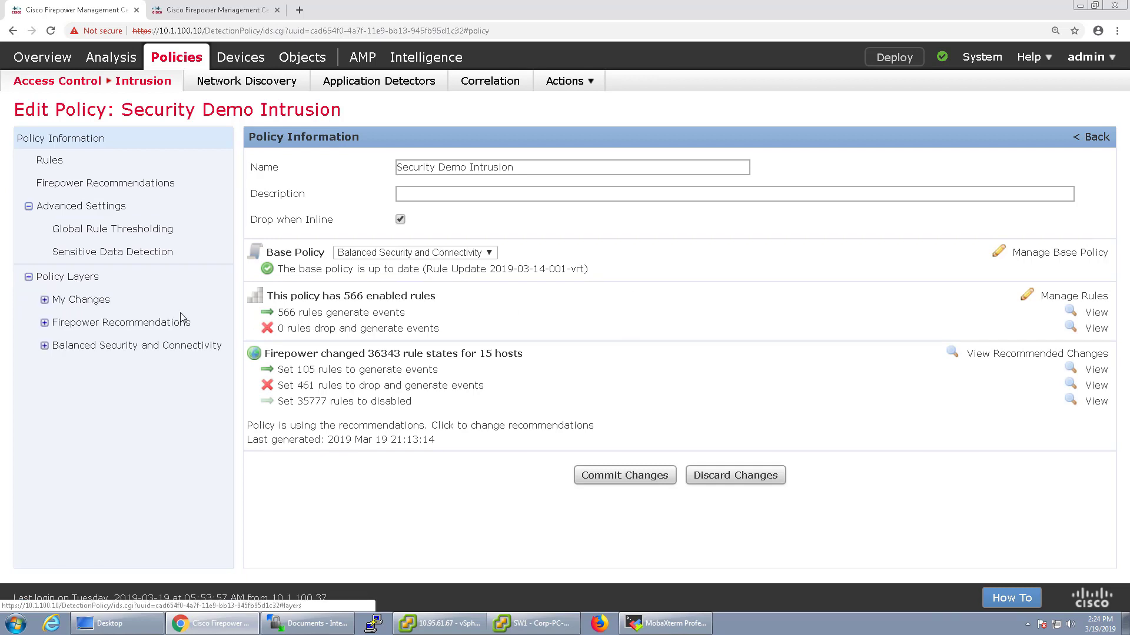
left_click(88, 278)
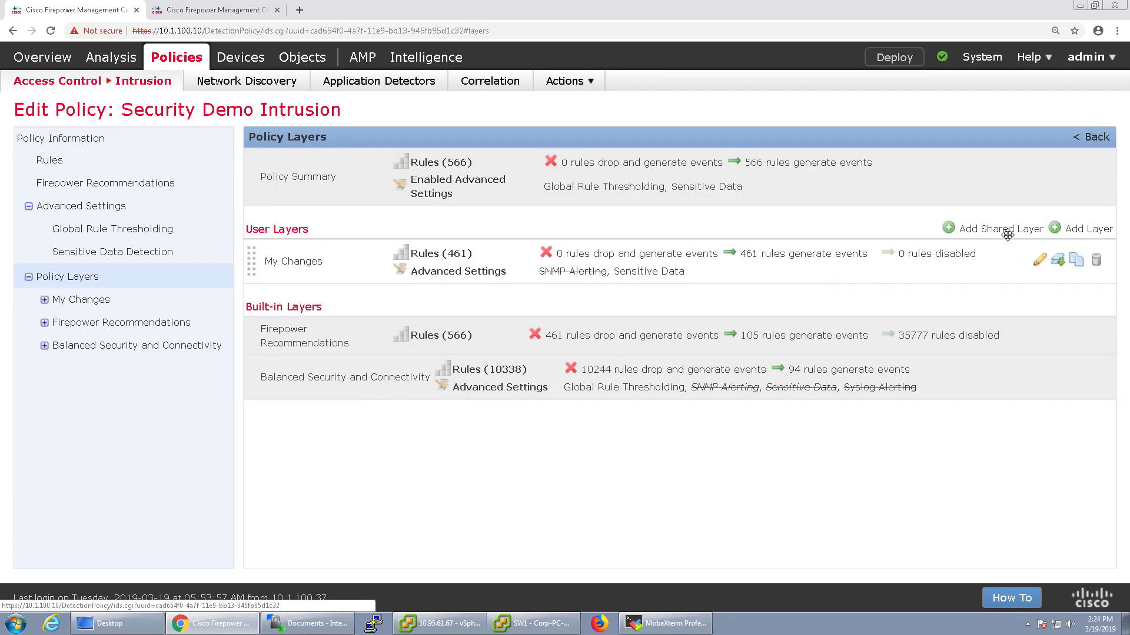
left_click(1092, 229)
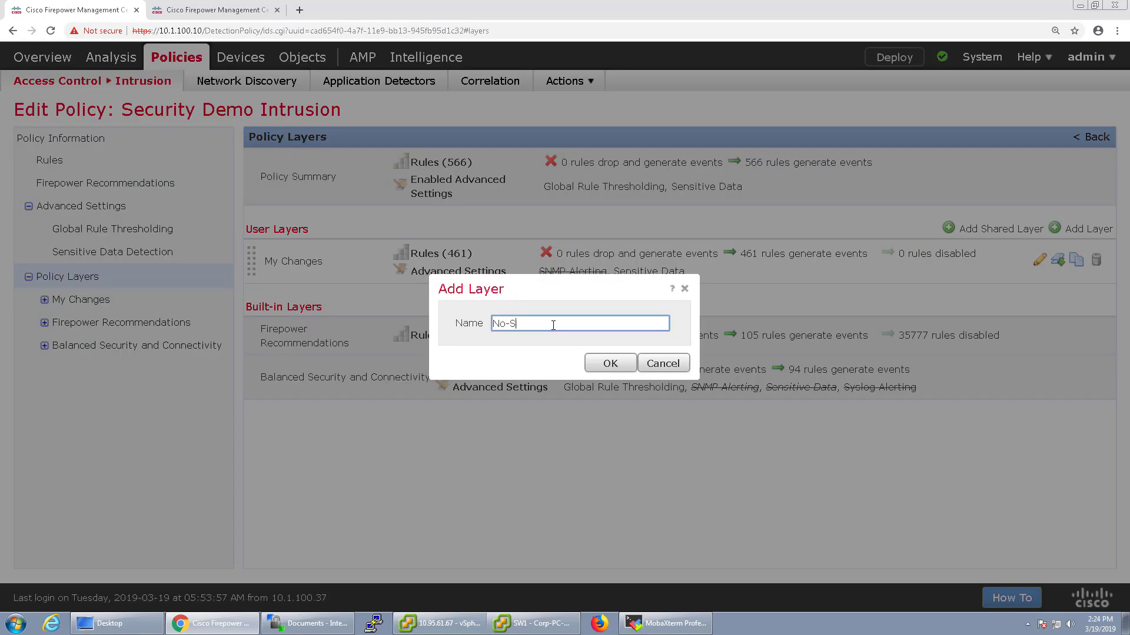
type("No-Sensitive-Data-Detection")
left_click(604, 365)
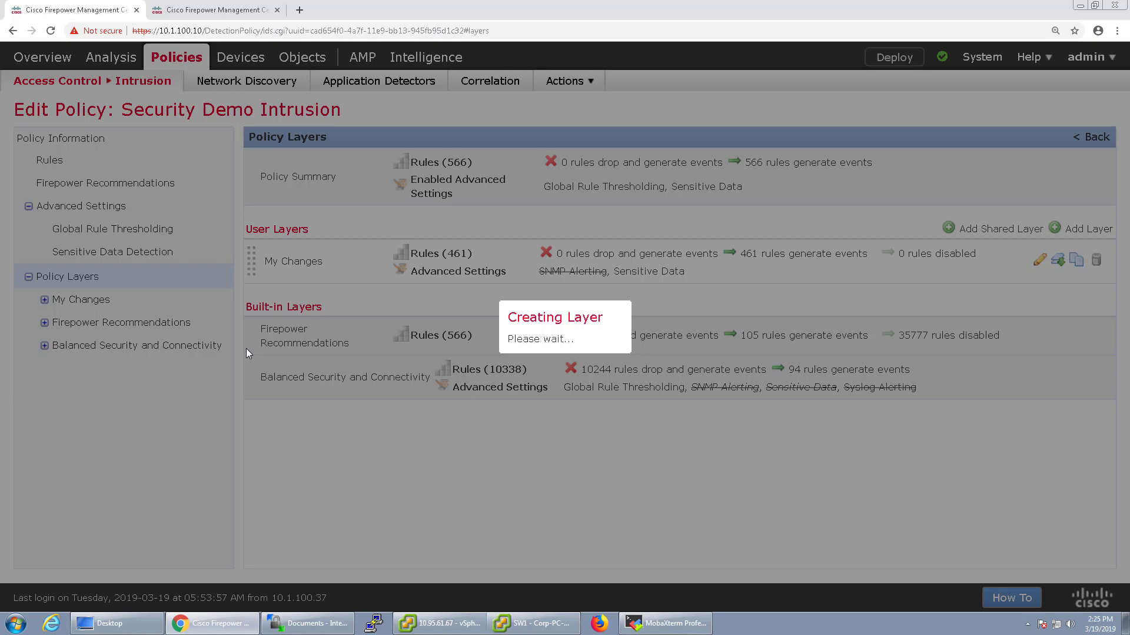
left_click(533, 623)
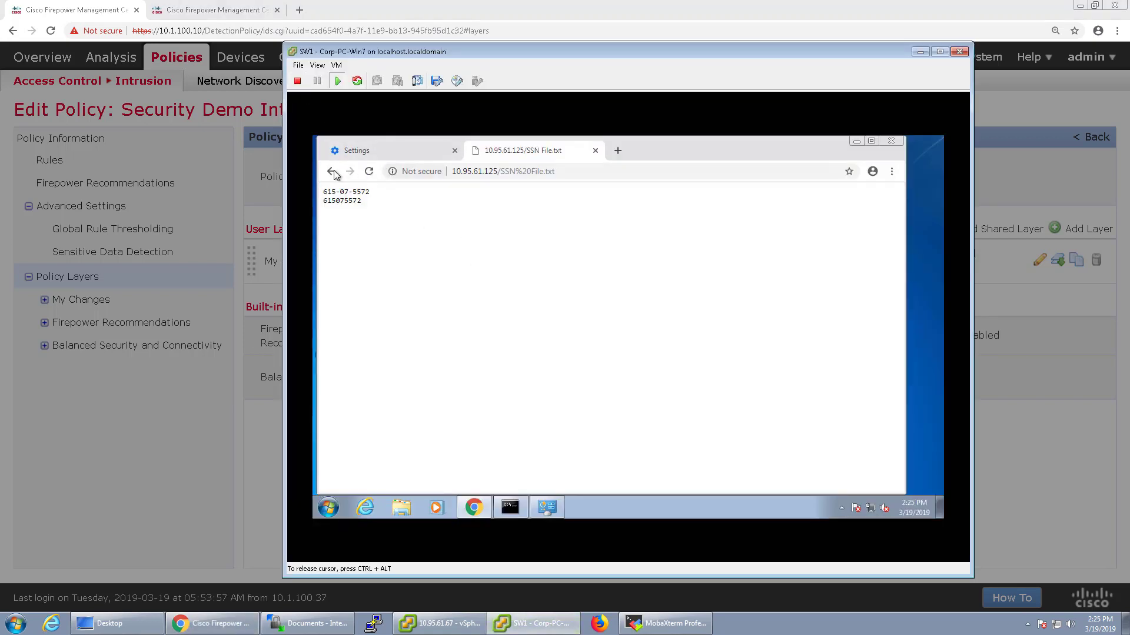
Clear the last hour of browsing history, cookies and cached files in the test PC's Chrome
left_click(331, 171)
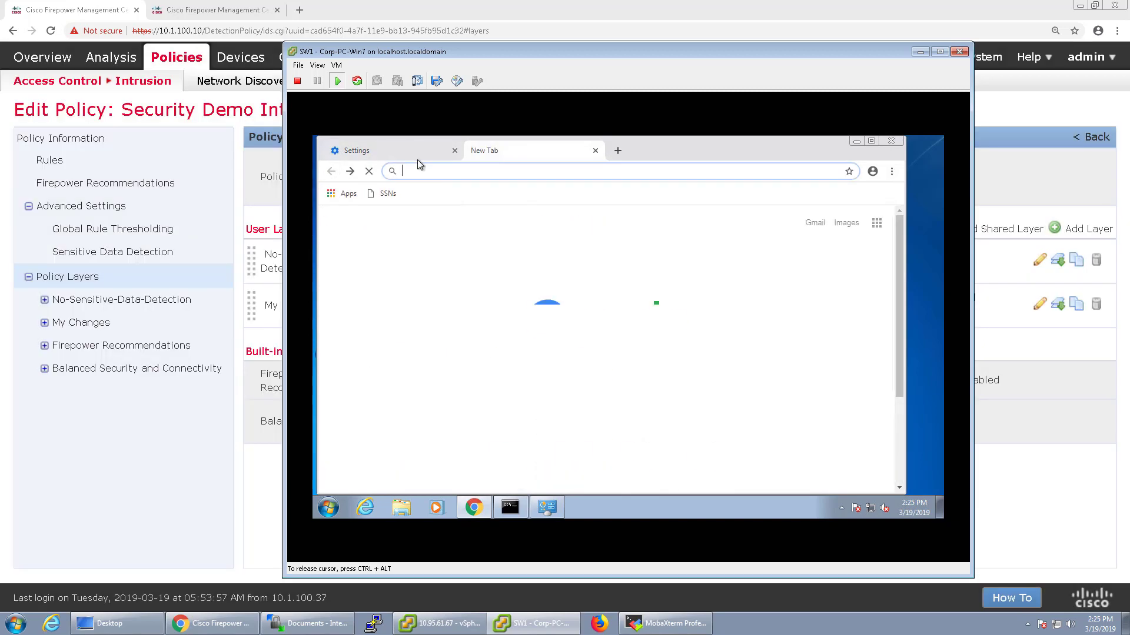
left_click(418, 159)
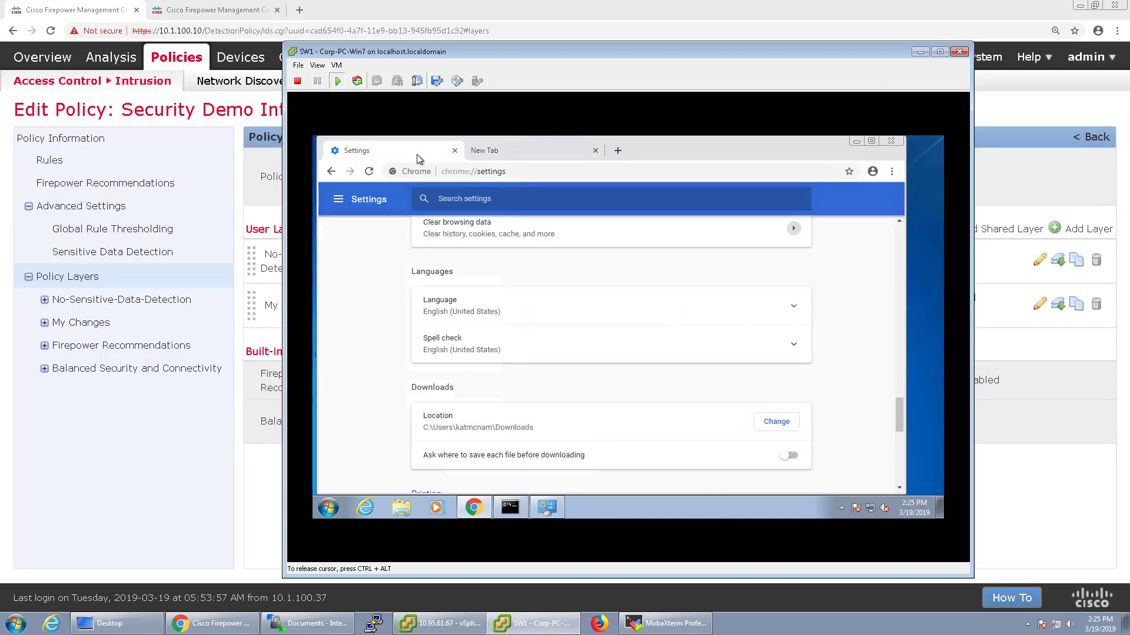
left_click(765, 247)
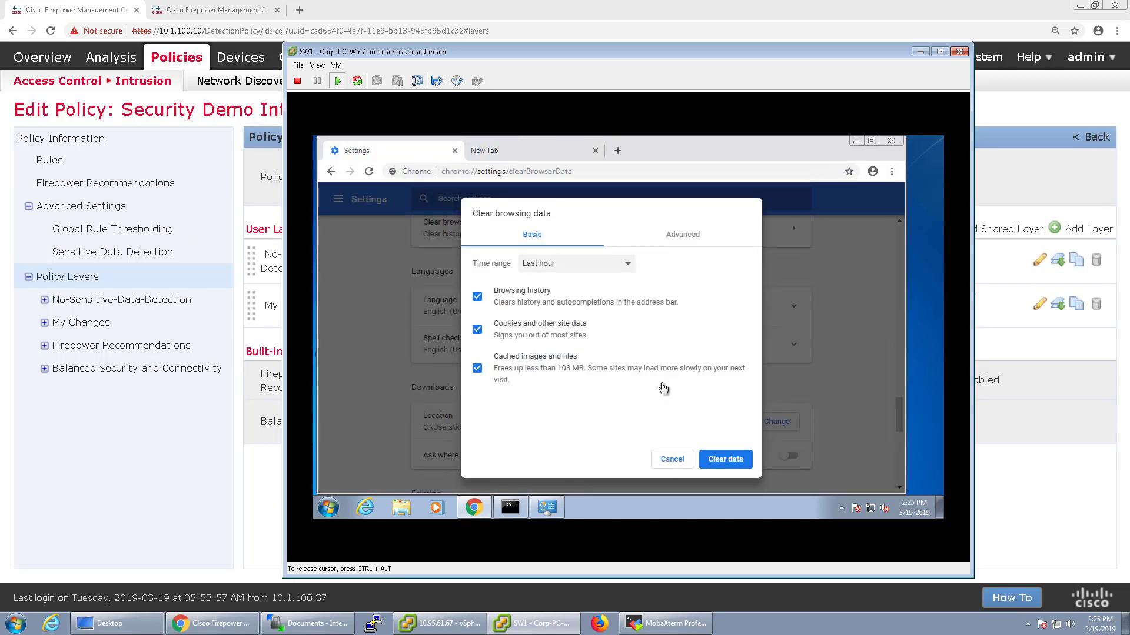
left_click(721, 460)
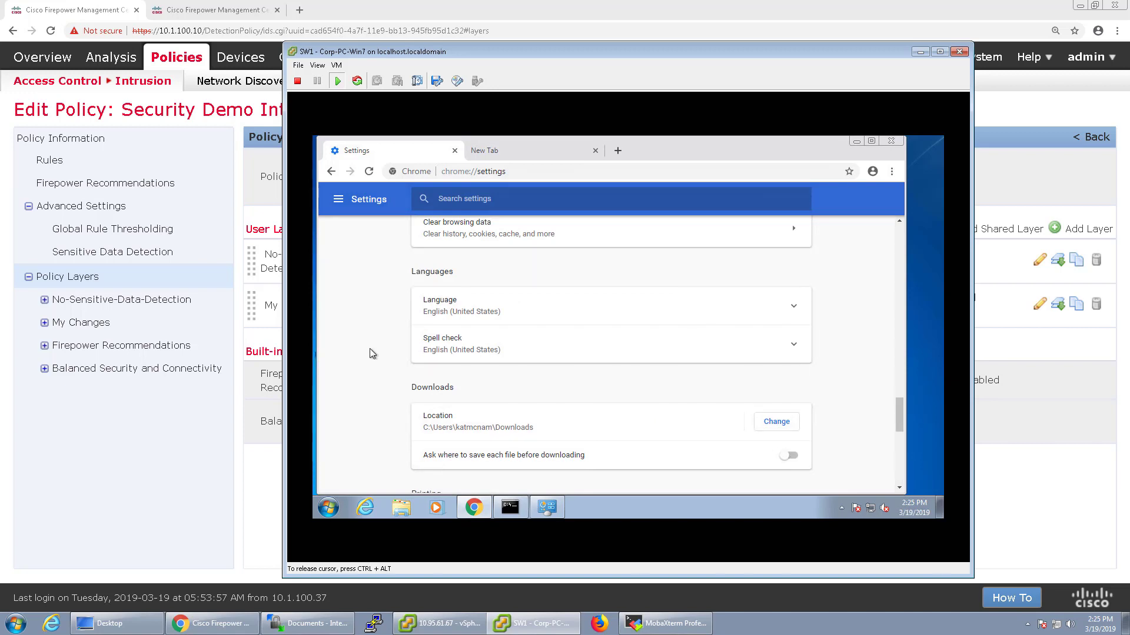
Release the VM console and return to the Firepower policy layers page
left_click(528, 156)
key("ctrl+alt")
left_click(189, 510)
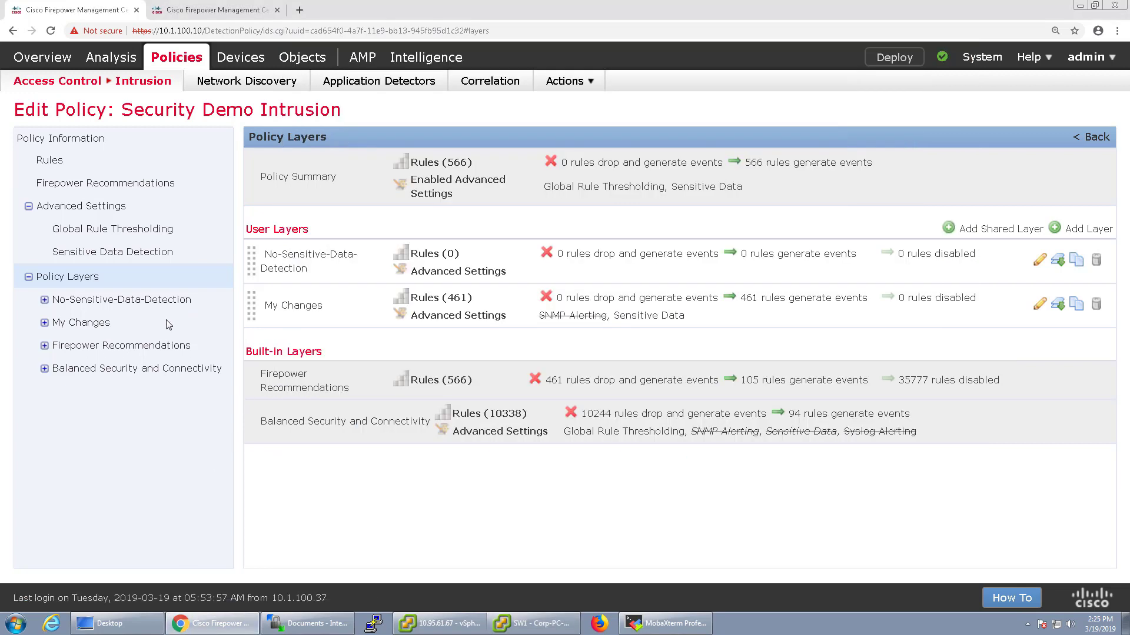
Show the No-Sensitive-Data-Detection layer's rules filtered by 'Sensitive-Data'
left_click(45, 299)
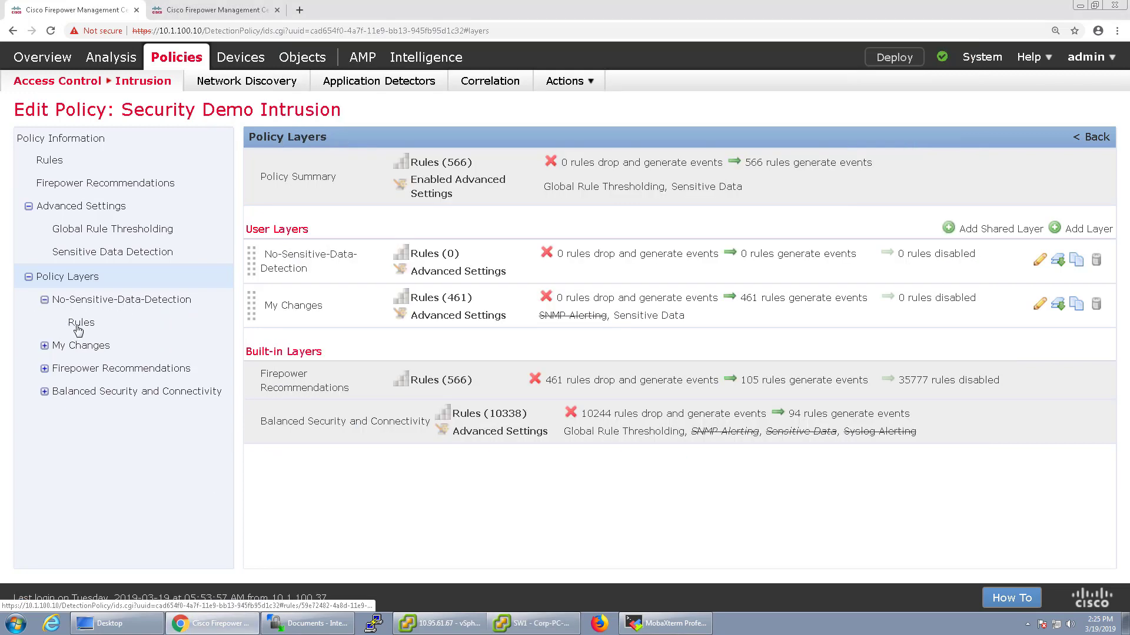
left_click(73, 327)
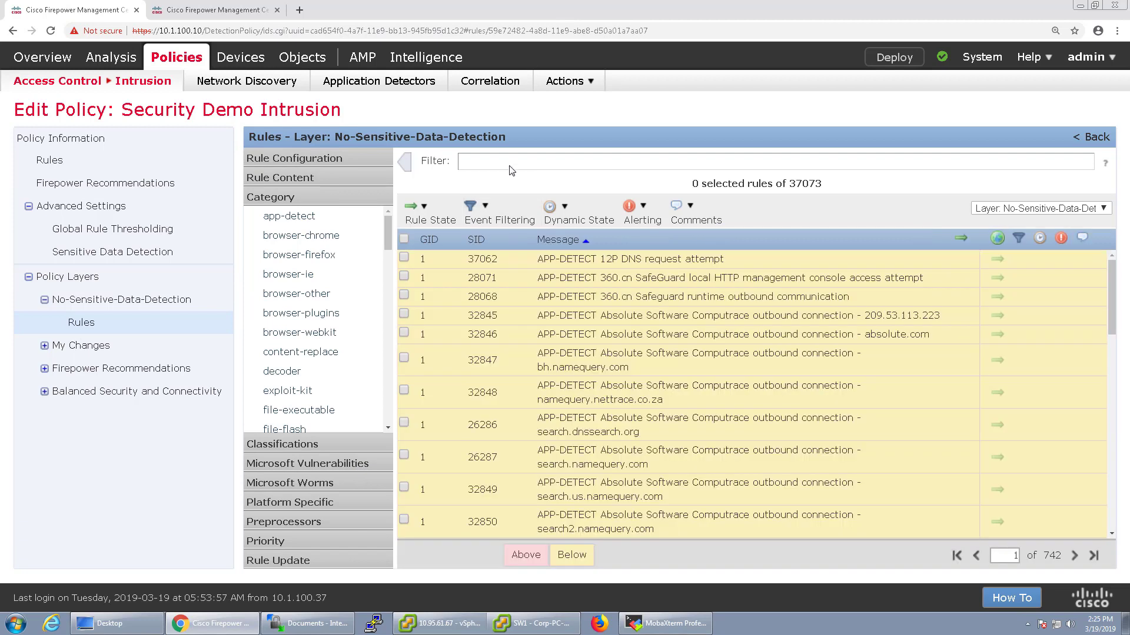
left_click(510, 163)
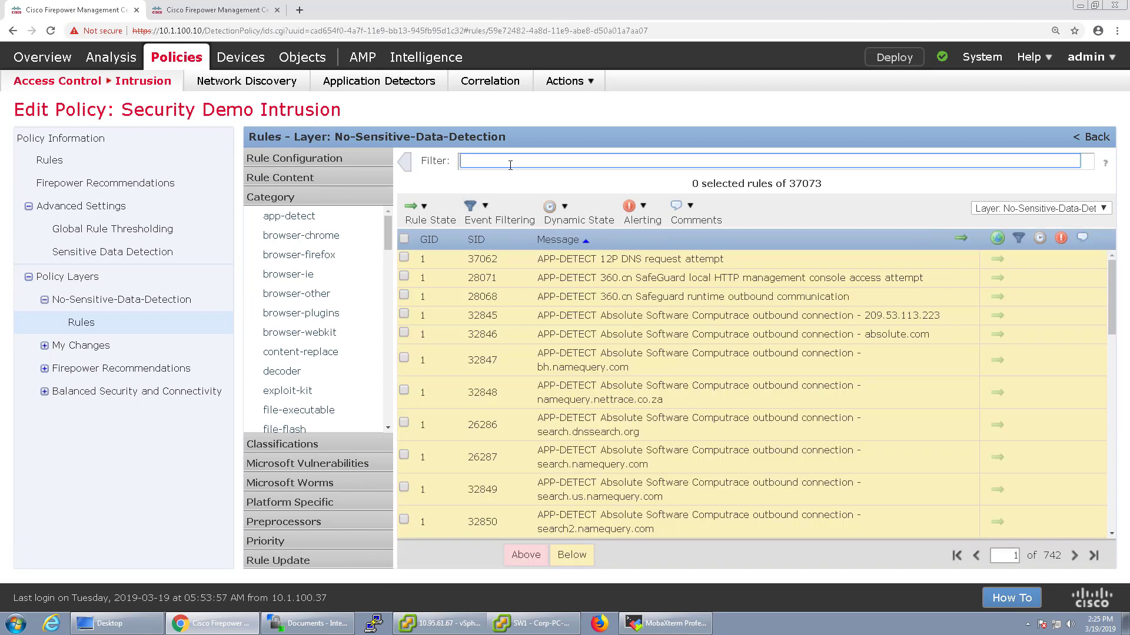
type("Sensitive-Data")
key("Return")
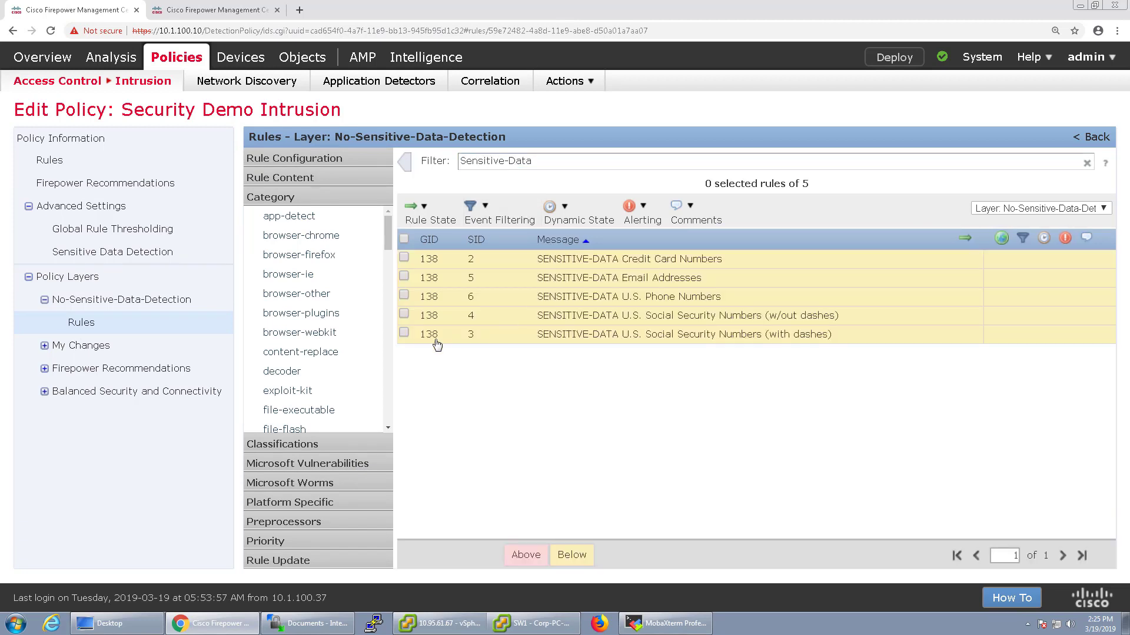
Disable both U.S. Social Security Number rules (SIDs 4 and 3), then go to Policy Information
left_click(403, 315)
left_click(404, 332)
left_click(446, 225)
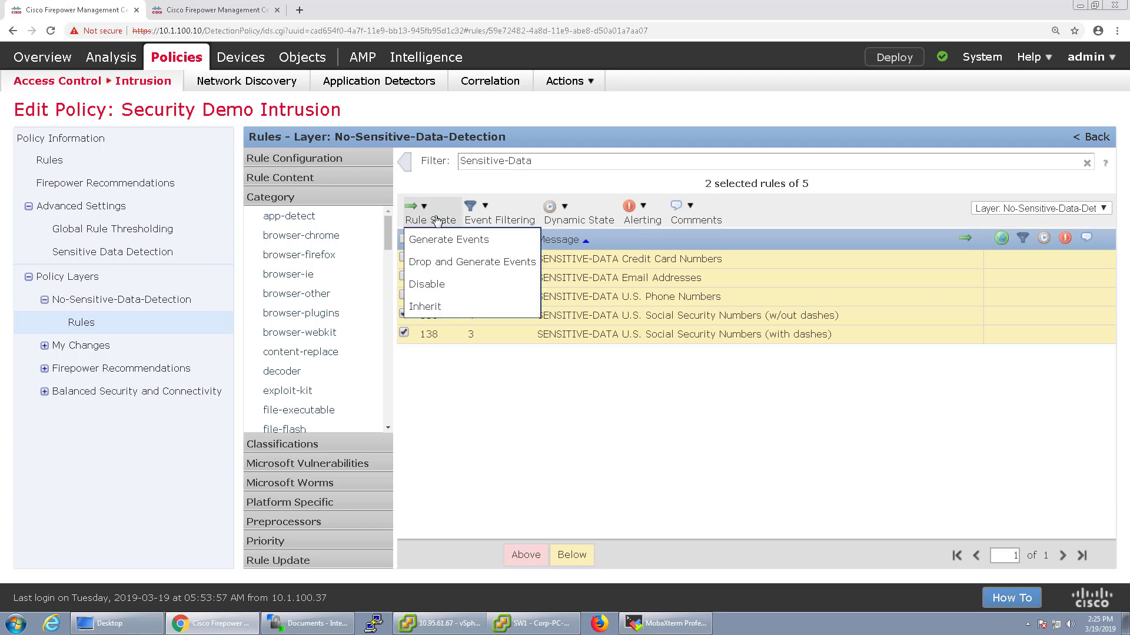
left_click(436, 284)
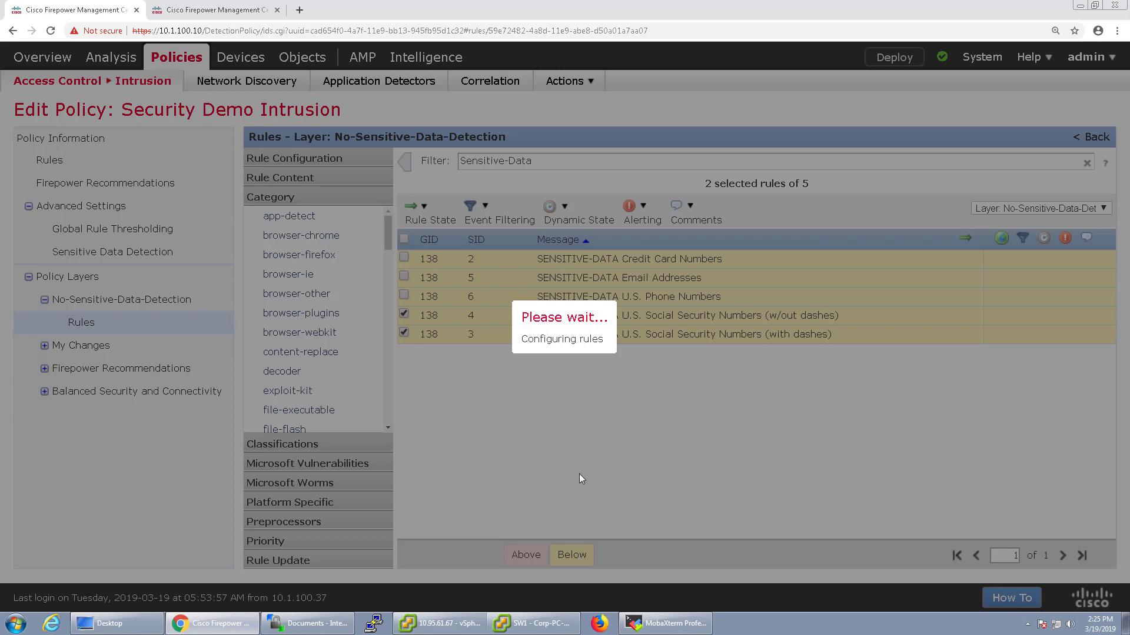
left_click(642, 356)
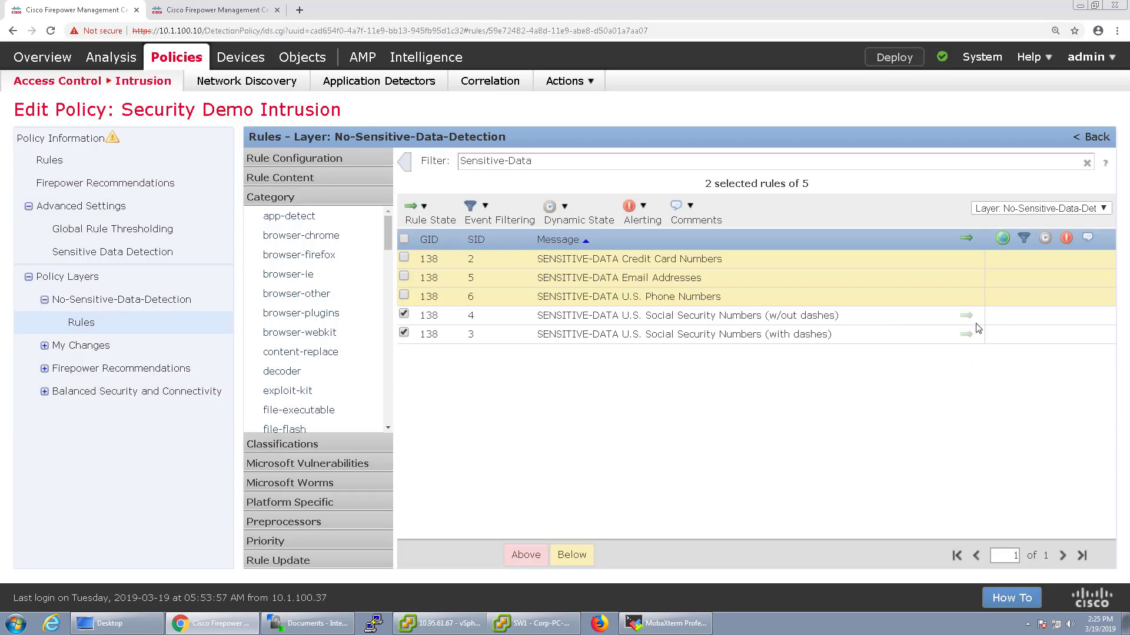
left_click(56, 142)
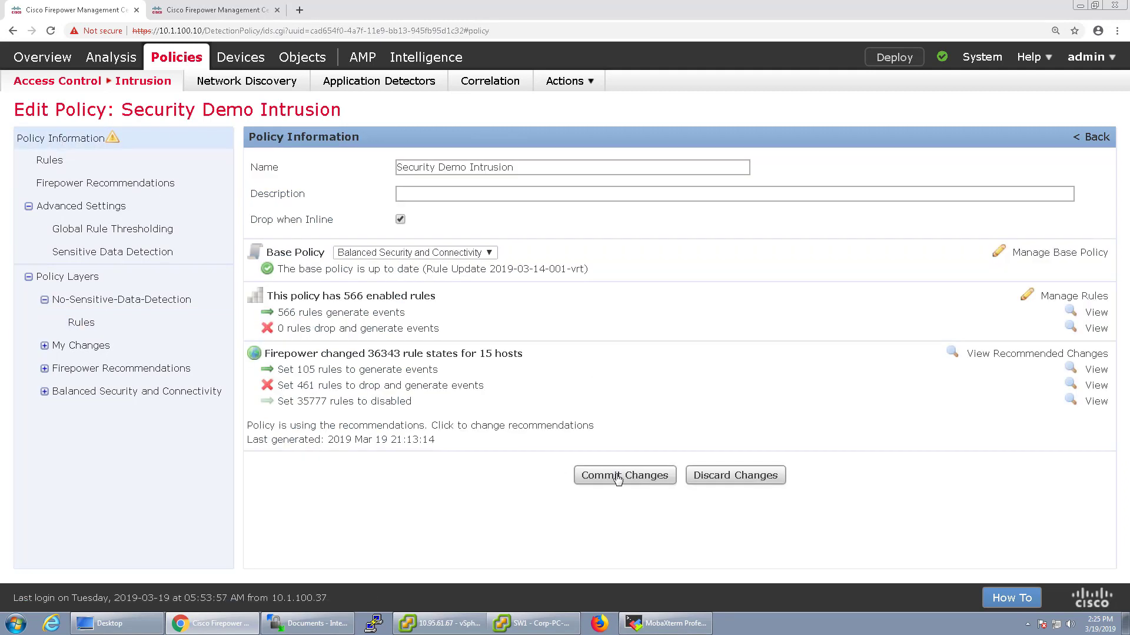
Commit the intrusion policy changes with their change description
left_click(582, 474)
left_click(678, 390)
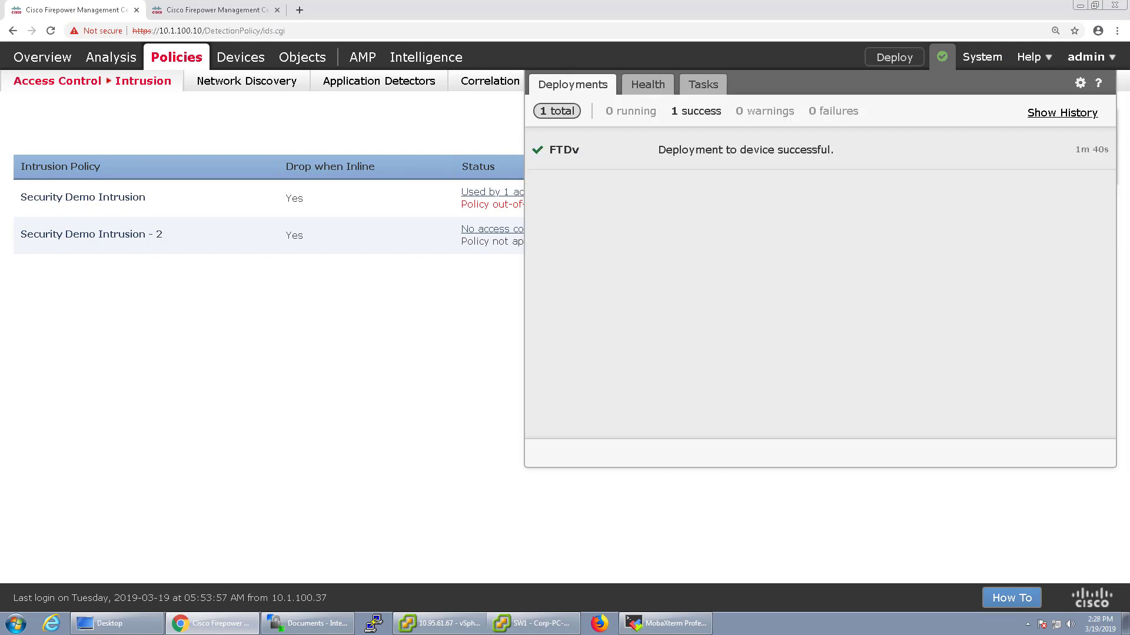
After deploying to FTDv, check the empty Intrusion Events list, then switch to the test PC's browser
left_click(436, 396)
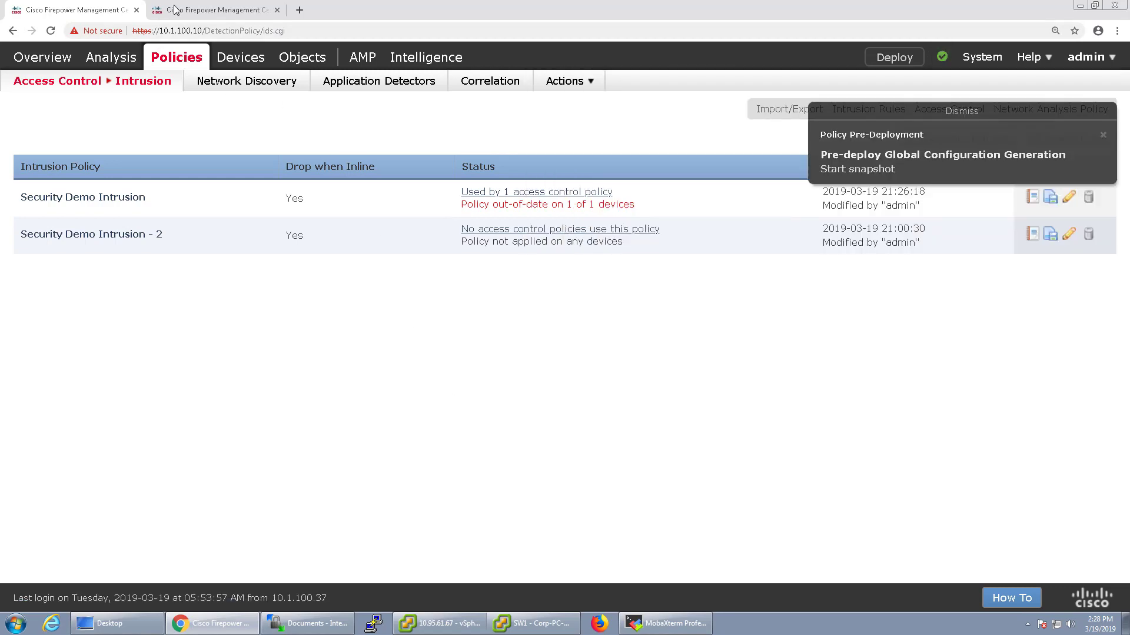
key("ctrl+Tab")
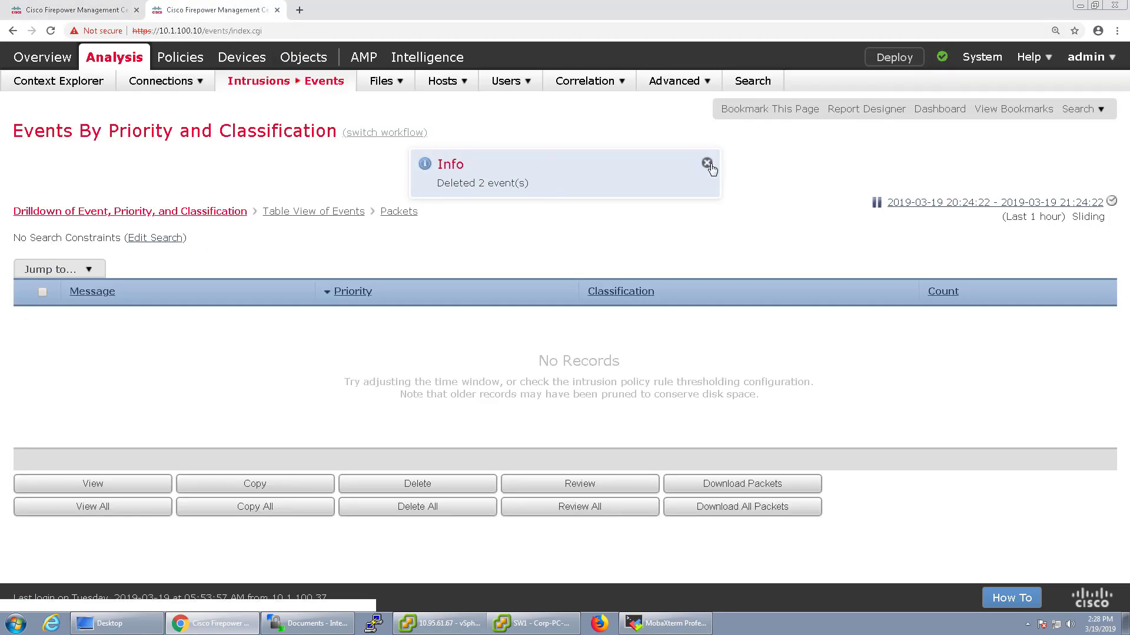
left_click(707, 163)
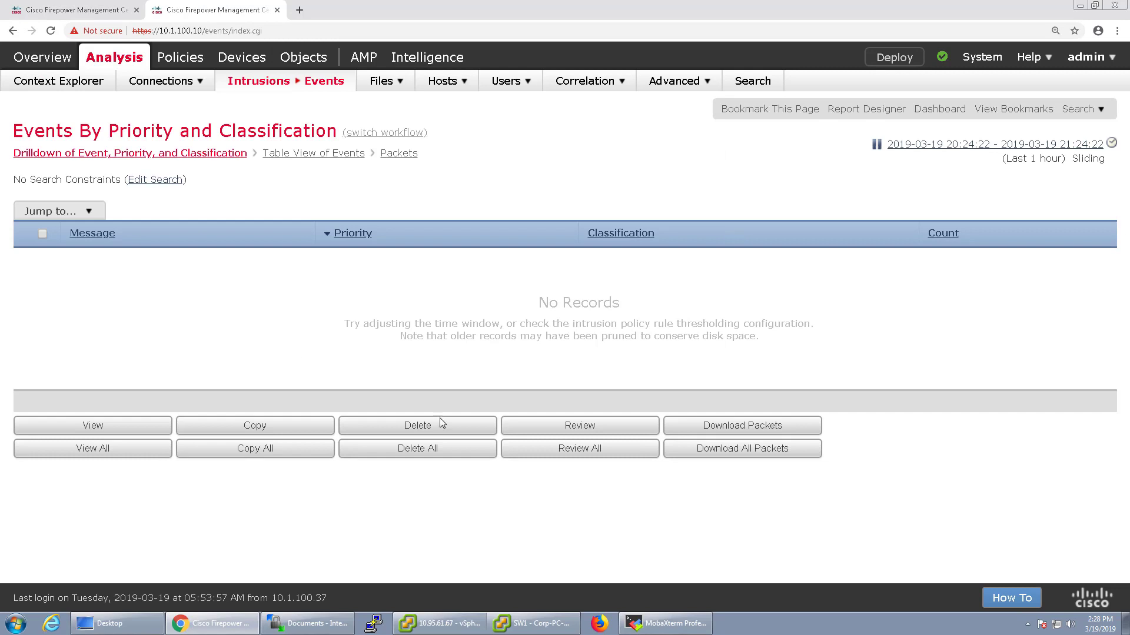
left_click(533, 623)
Download SSN File.txt from the 10.95.61.125 file server listing, then return to Firepower
type("10.95.61.125")
key("Return")
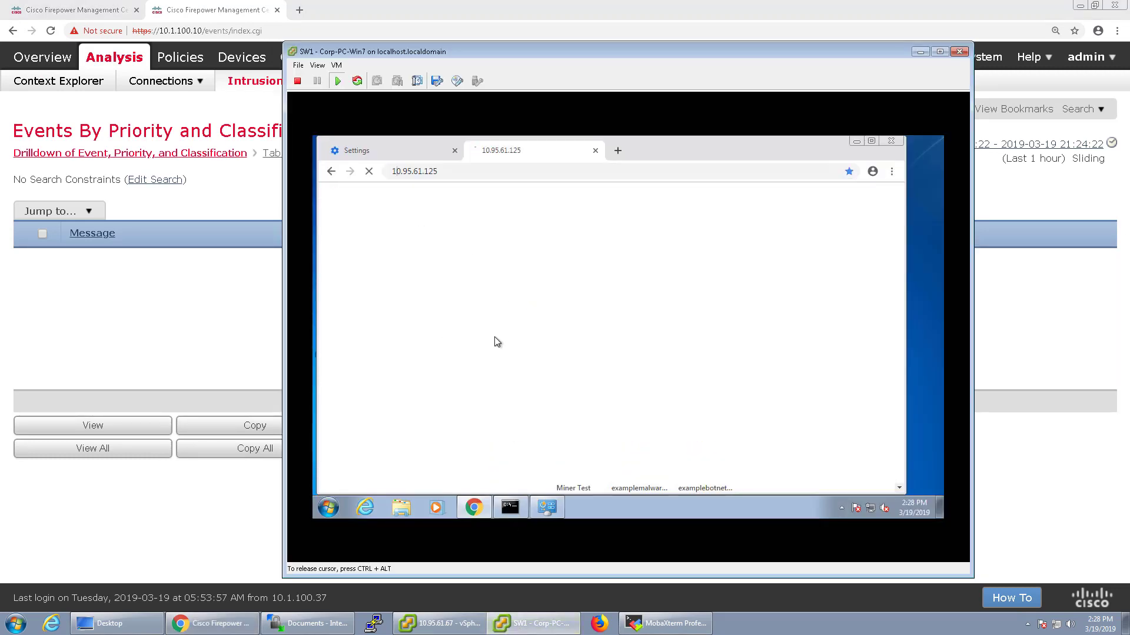
scroll(488, 343, "down", 3)
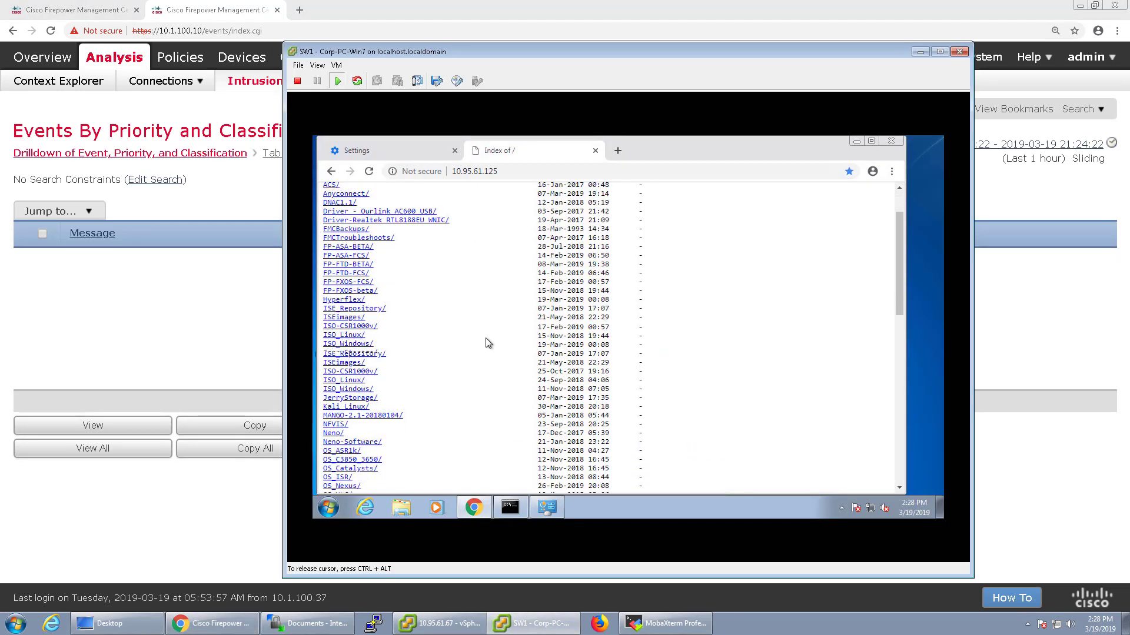
scroll(488, 343, "down", 5)
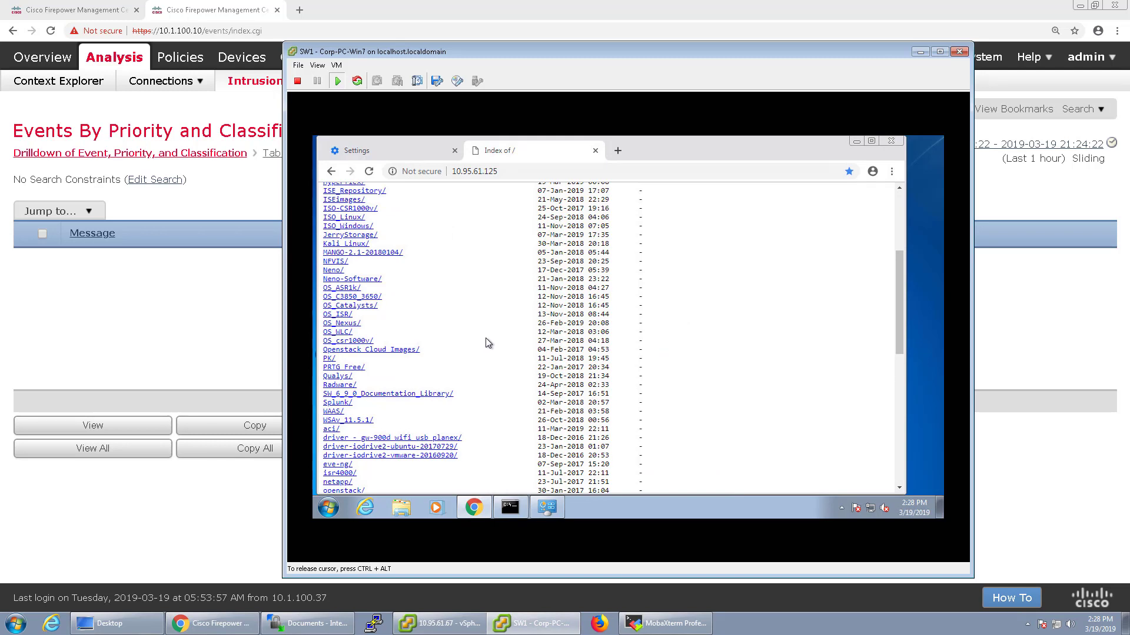
scroll(486, 345, "down", 10)
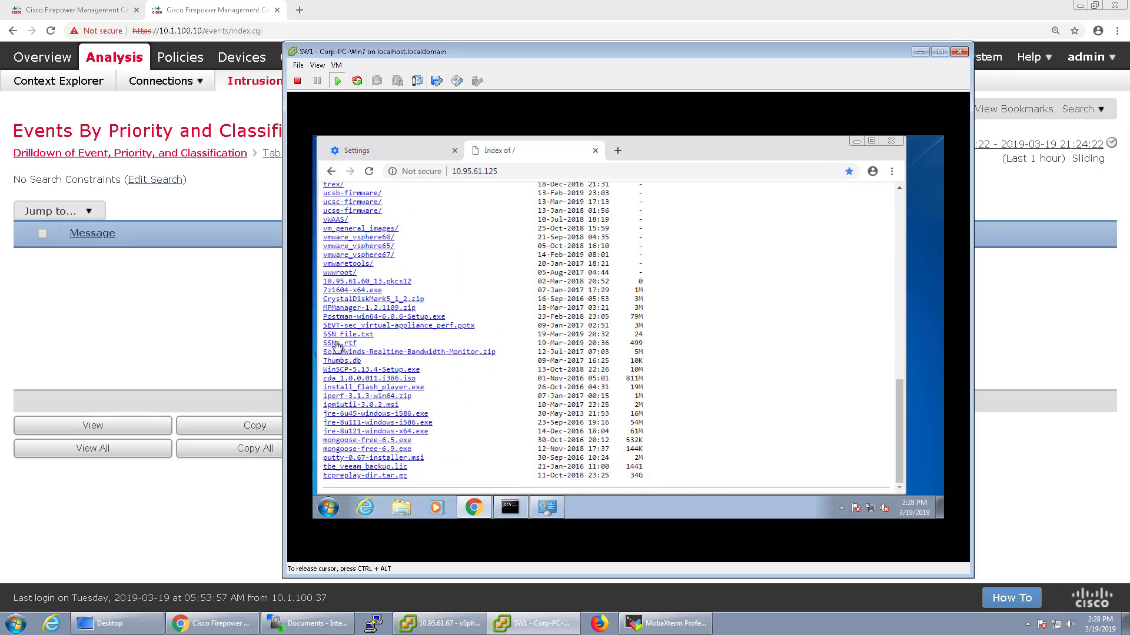
left_click(347, 335)
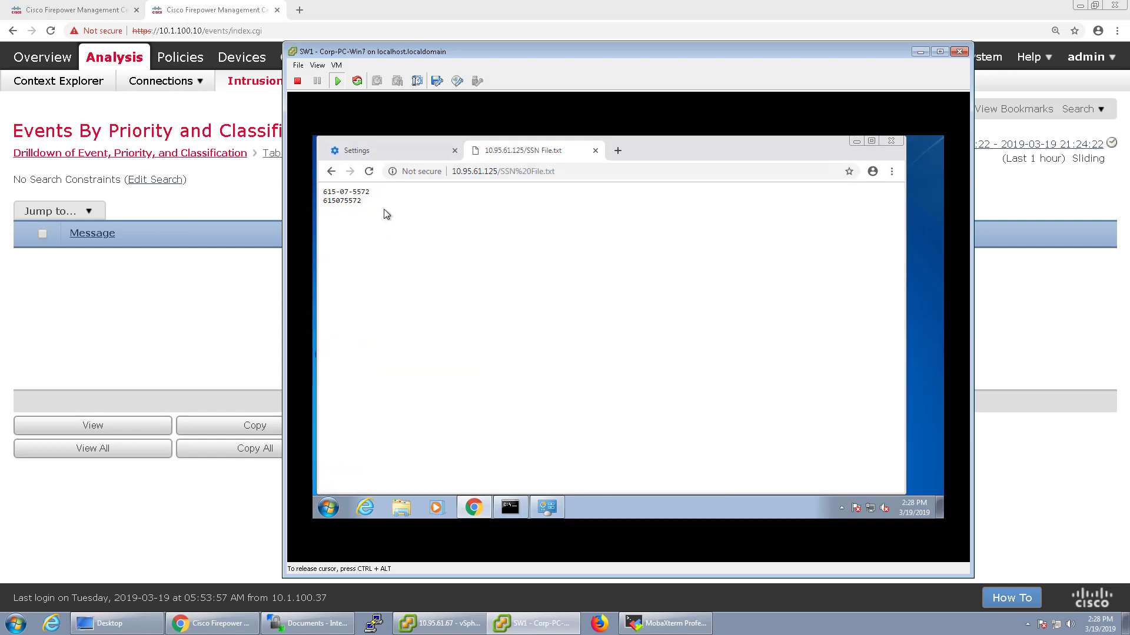
key("ctrl+alt")
left_click(242, 196)
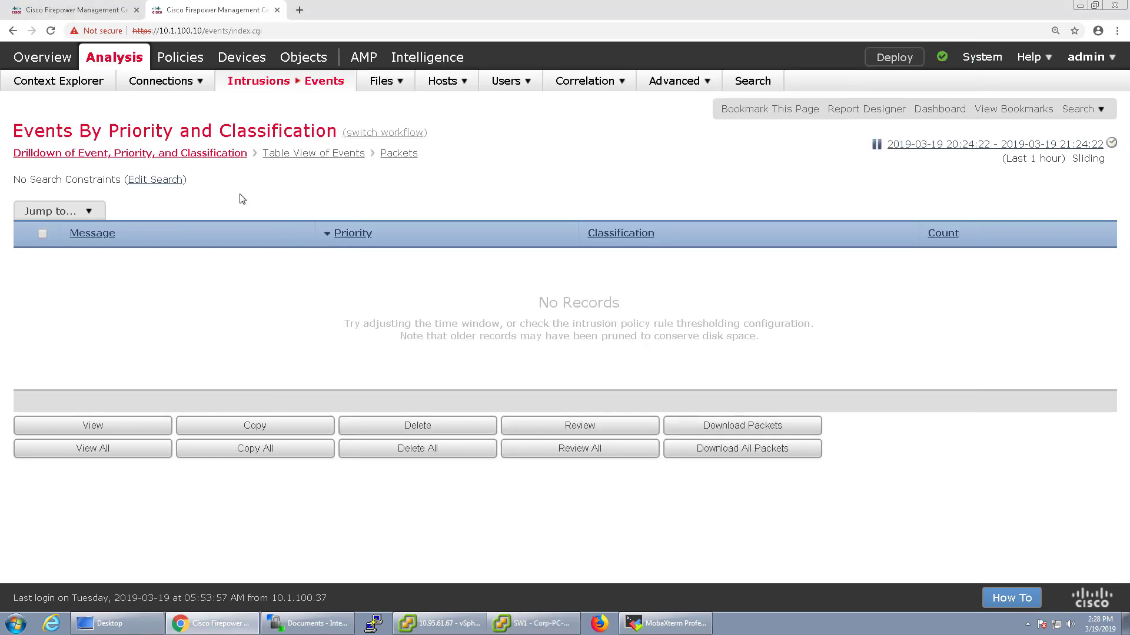
Reload intrusion events to confirm No Records, then edit the Security Demo Intrusion policy
left_click(877, 145)
left_click(877, 145)
left_click(59, 15)
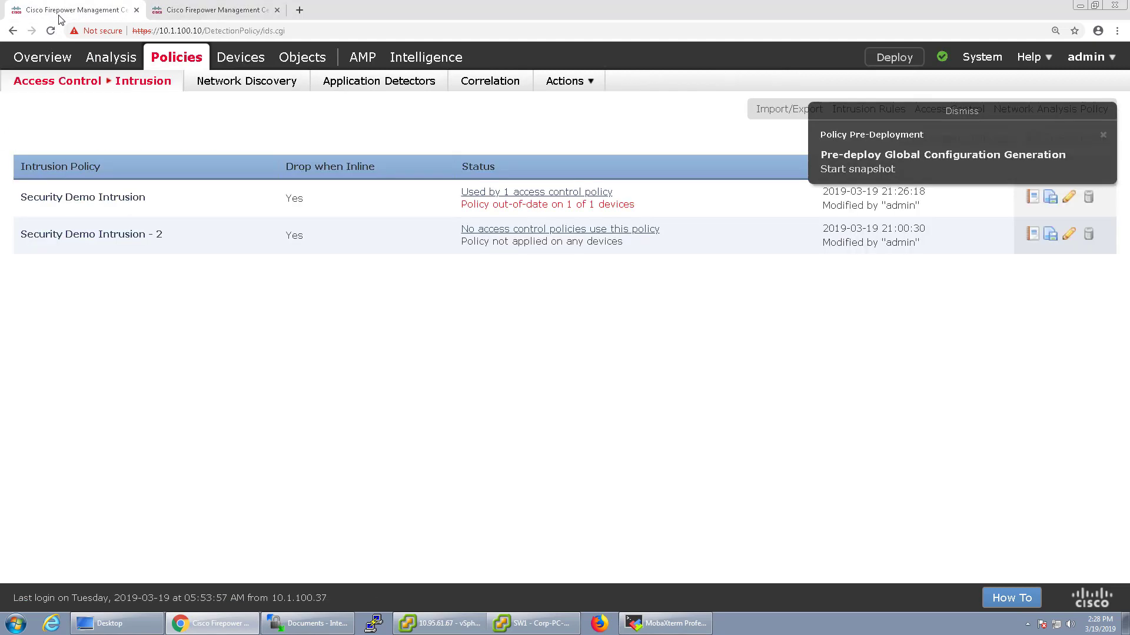
left_click(1067, 199)
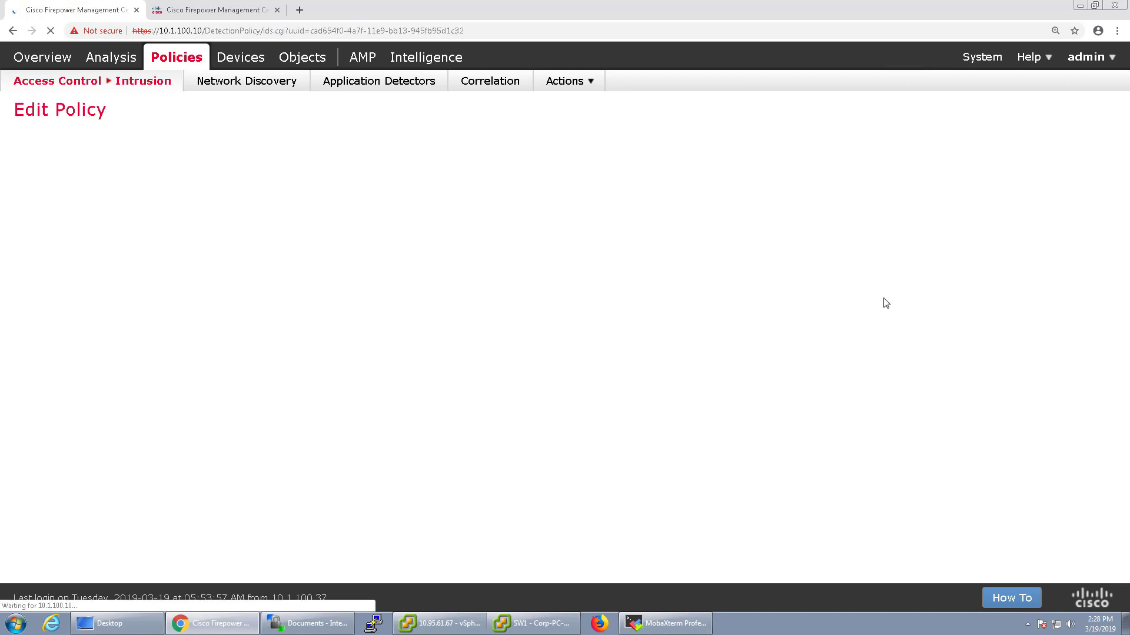
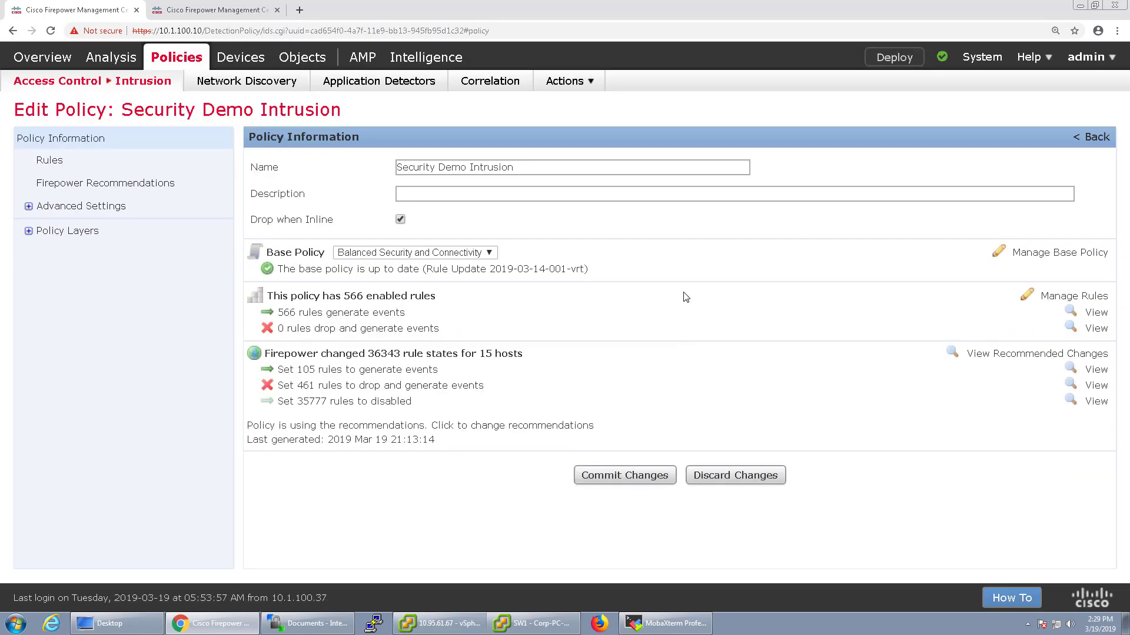
Expand the policy's layer list, then open System > Updates showing version 6.4.0
left_click(31, 232)
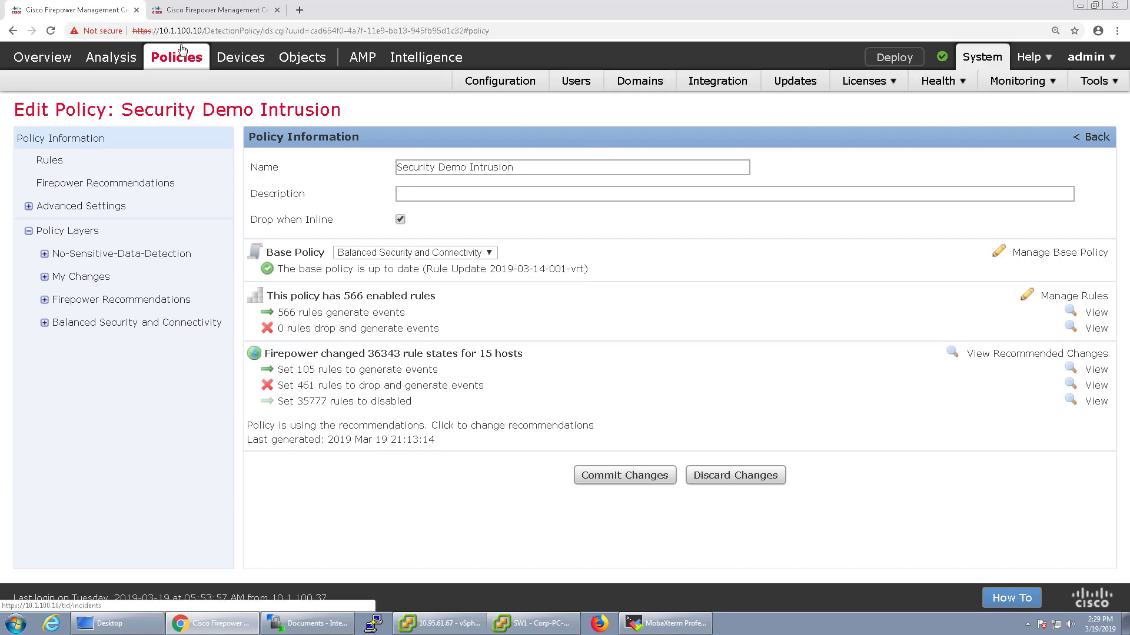
left_click(200, 11)
mouse_move(981, 57)
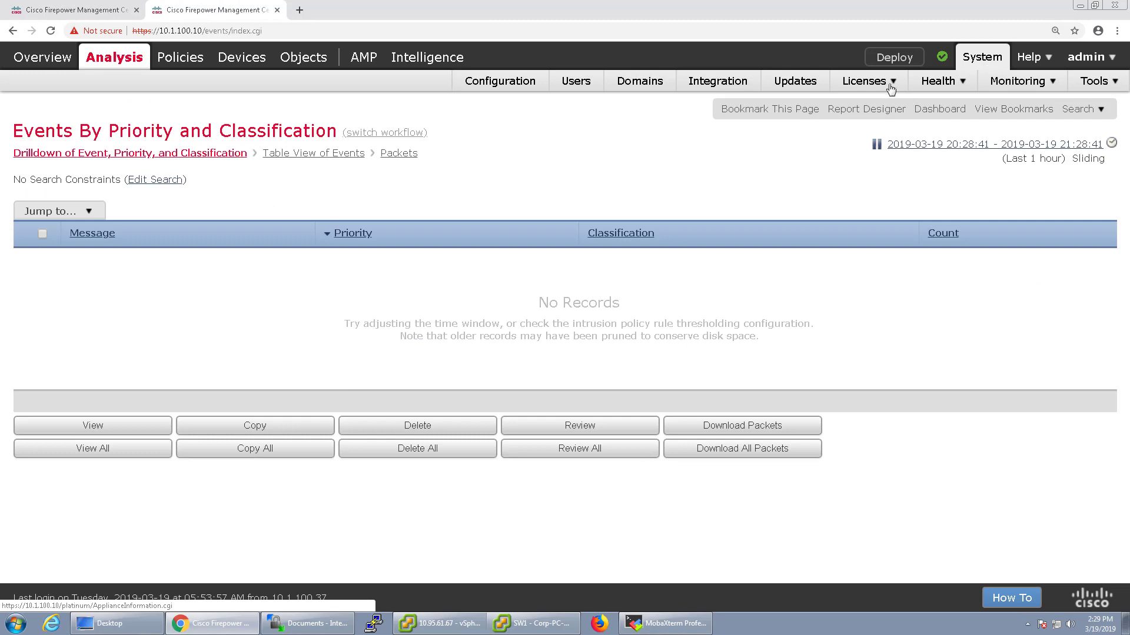
left_click(795, 81)
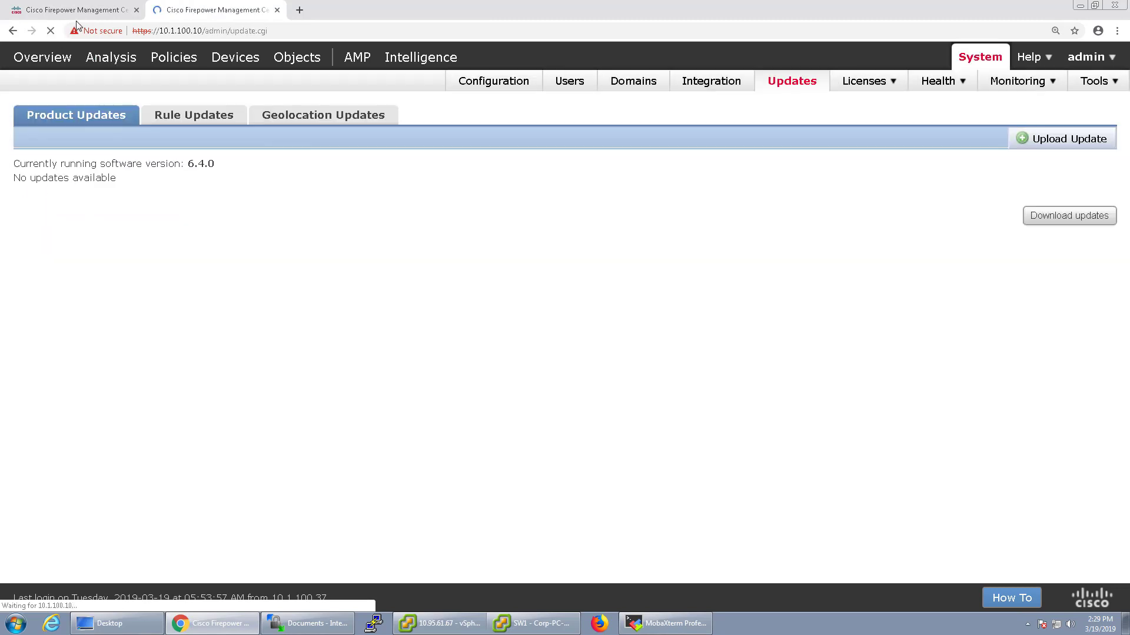
Review the Rule Updates import settings, then return to the Security Demo Intrusion policy editor
left_click(173, 109)
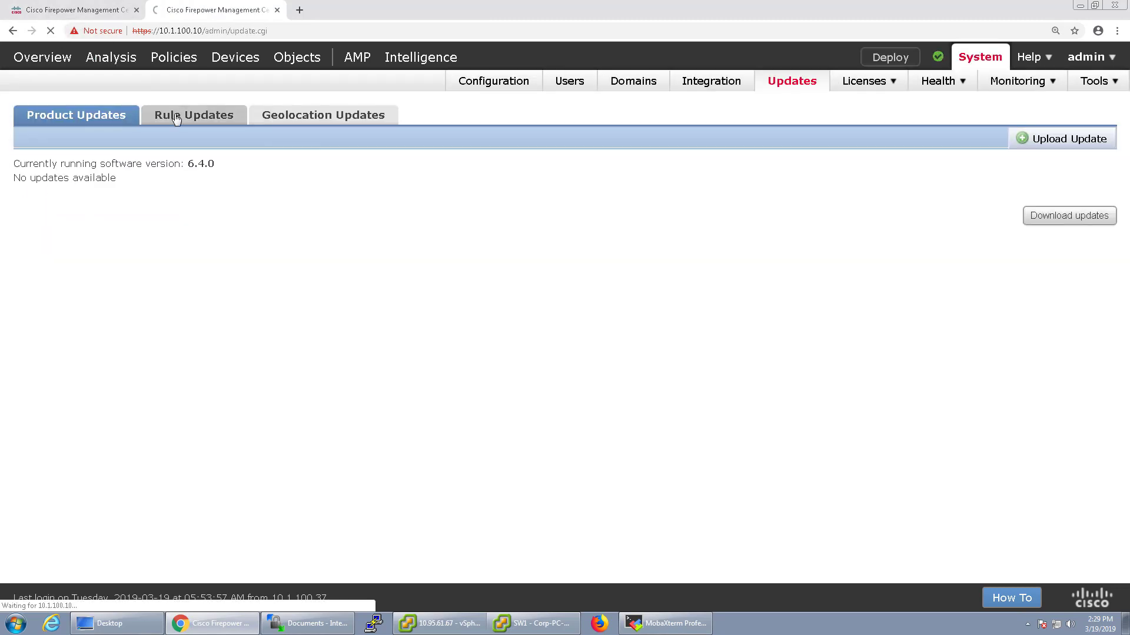
scroll(569, 342, "down", 1)
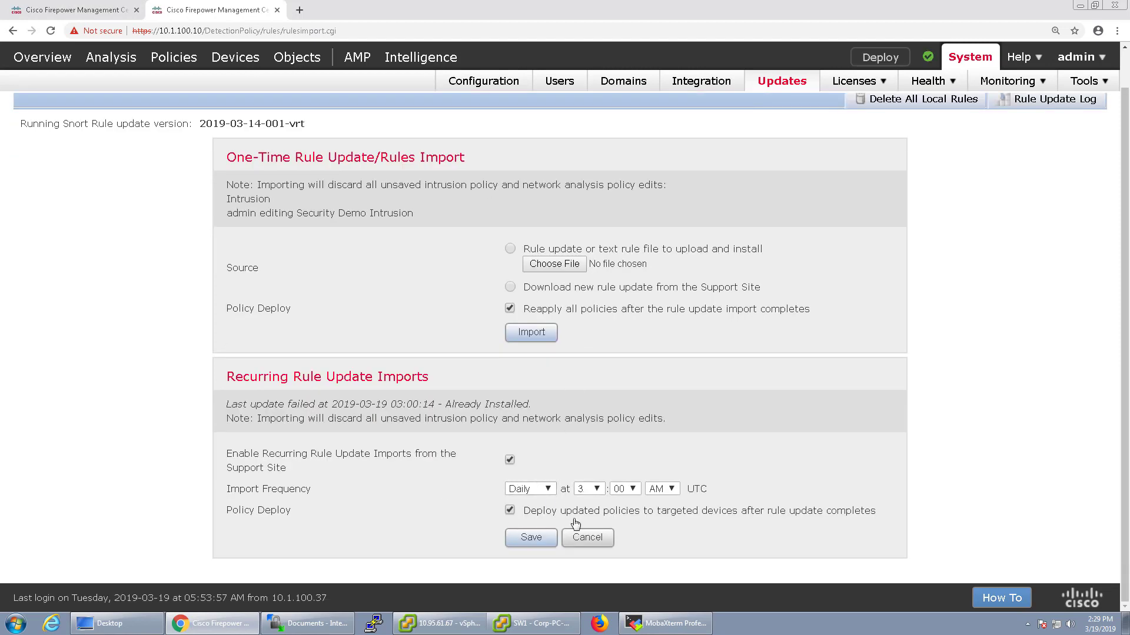
left_click(121, 18)
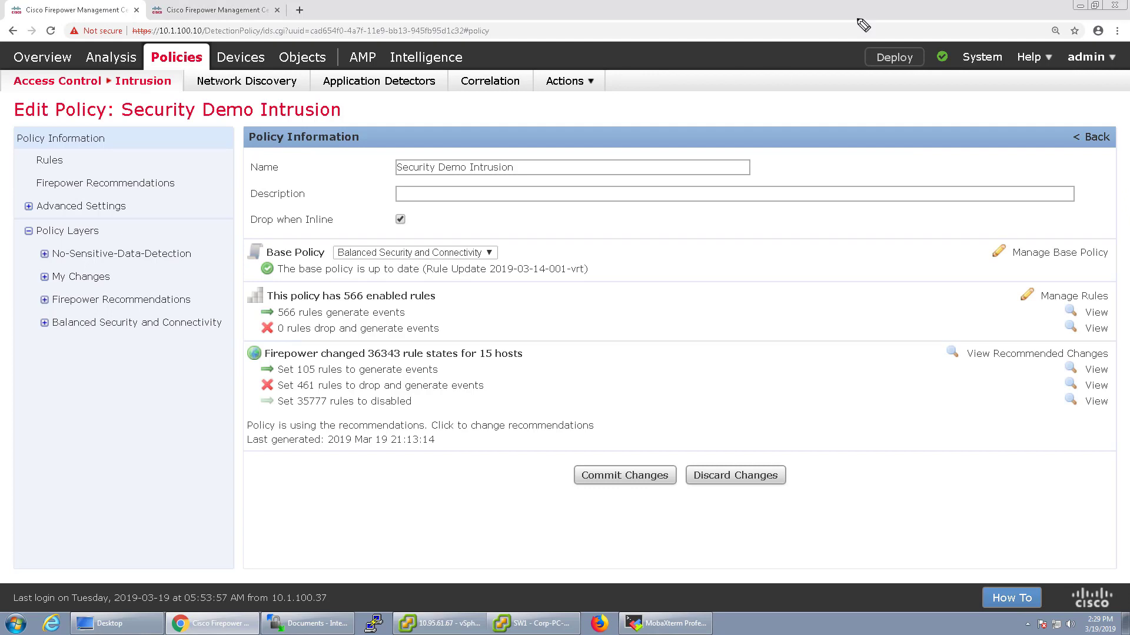
Circle the Balanced Security layer and review No-Sensitive-Data-Detection, then show the Policy Layers overview
mouse_move(73, 308)
left_mouse_down()
mouse_move(42, 309)
mouse_move(47, 356)
mouse_move(255, 341)
mouse_move(199, 317)
mouse_move(66, 318)
left_mouse_up()
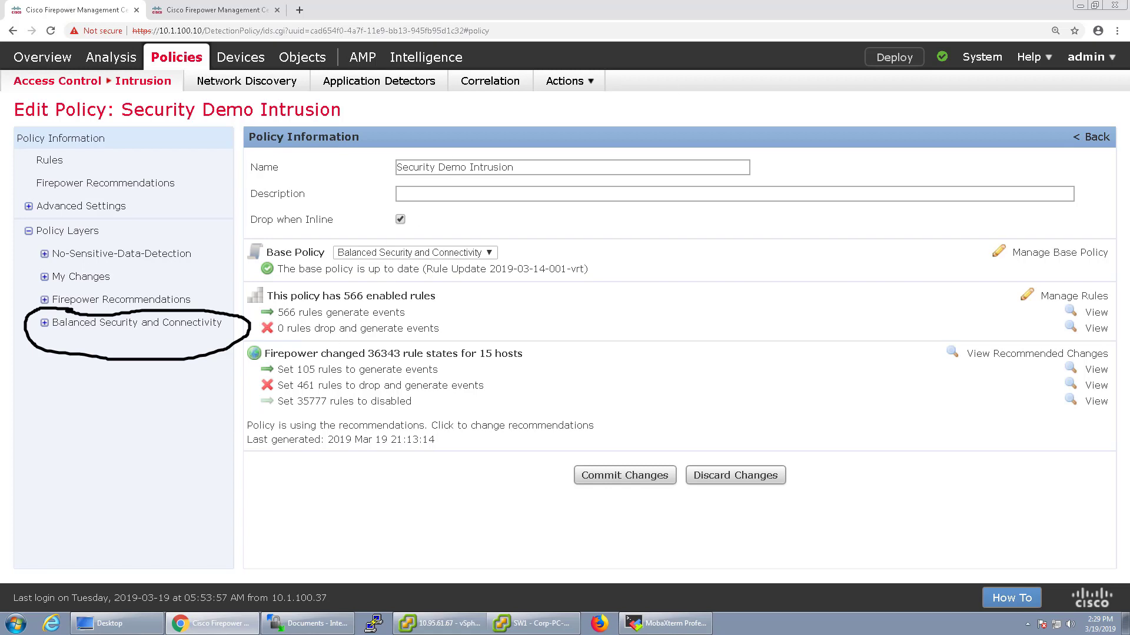
key("Escape")
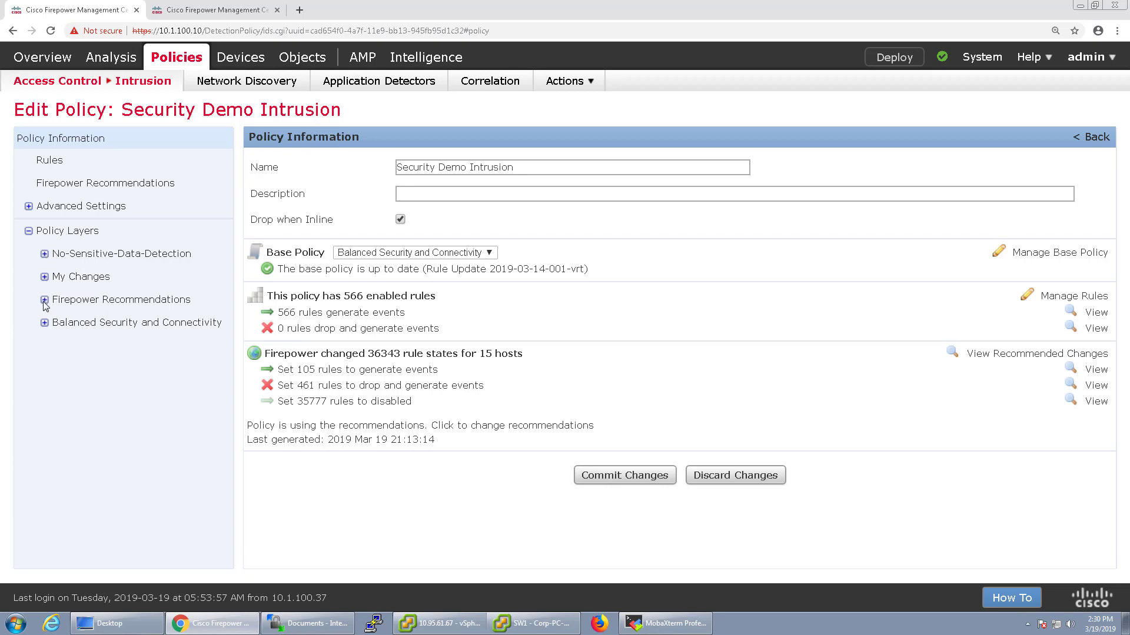
left_click(61, 260)
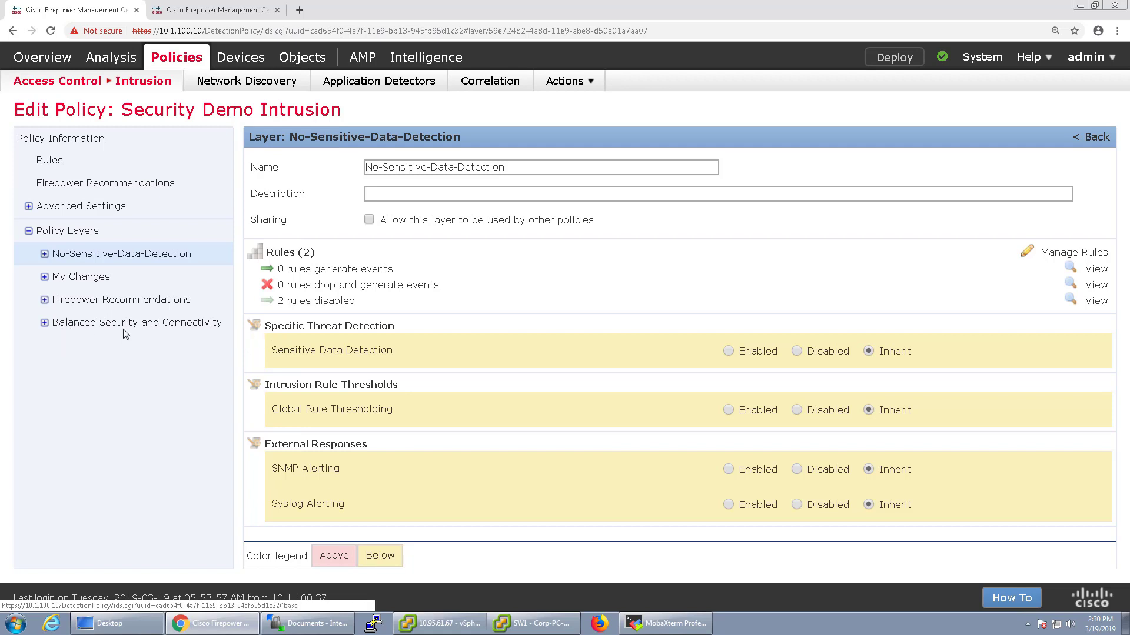
left_click(54, 234)
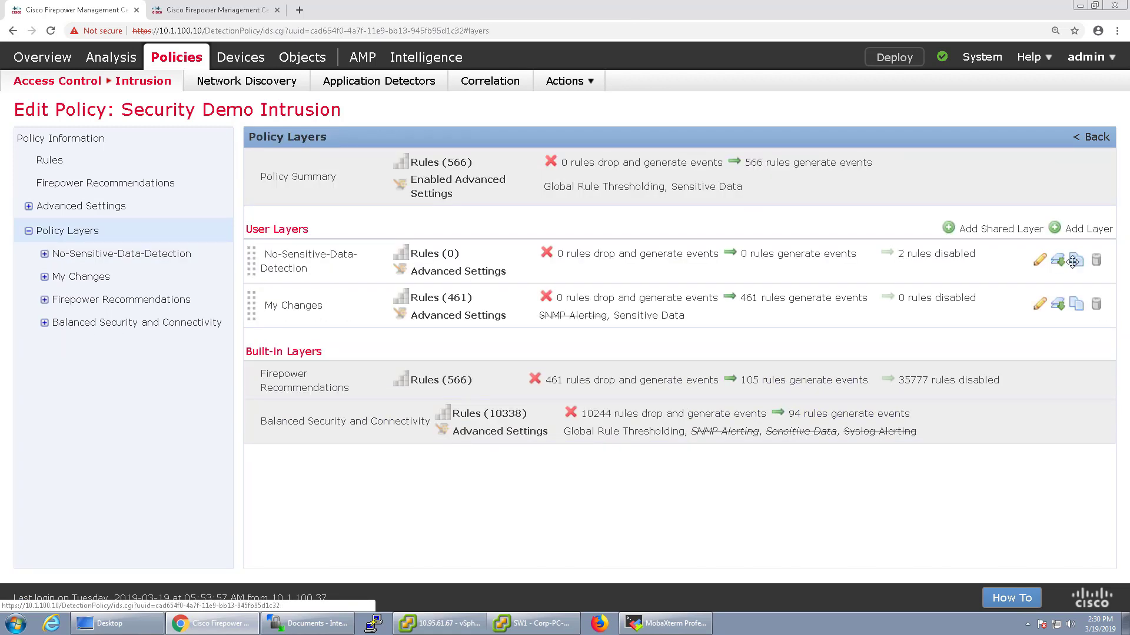
Delete the No-Sensitive-Data-Detection layer and begin adding a new user layer
left_click(1097, 261)
left_click(625, 99)
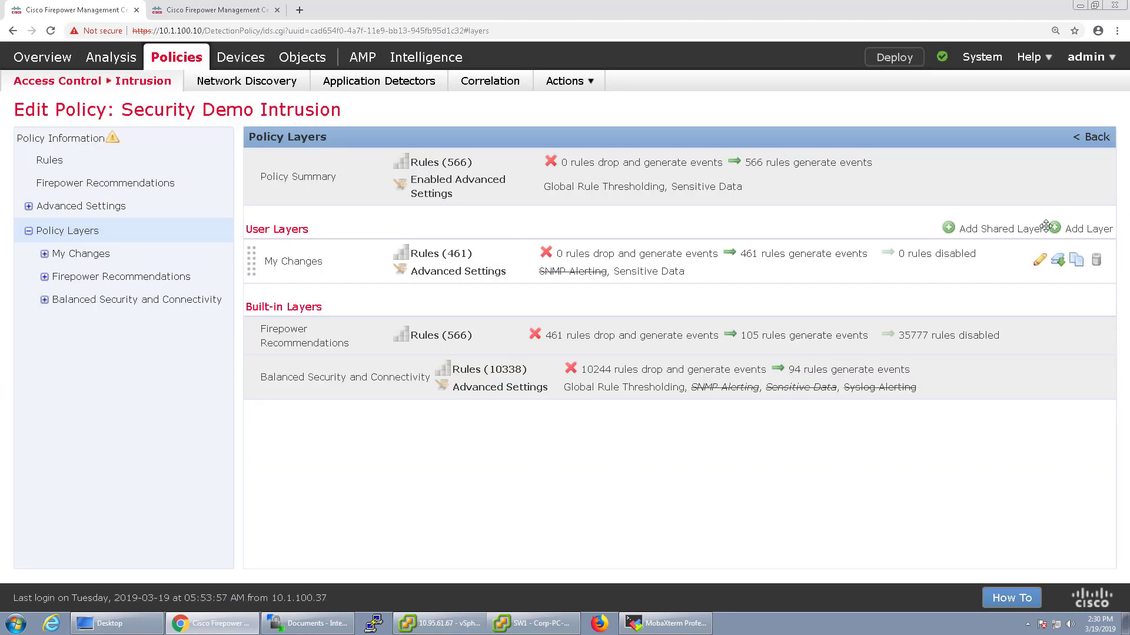
left_click(1064, 229)
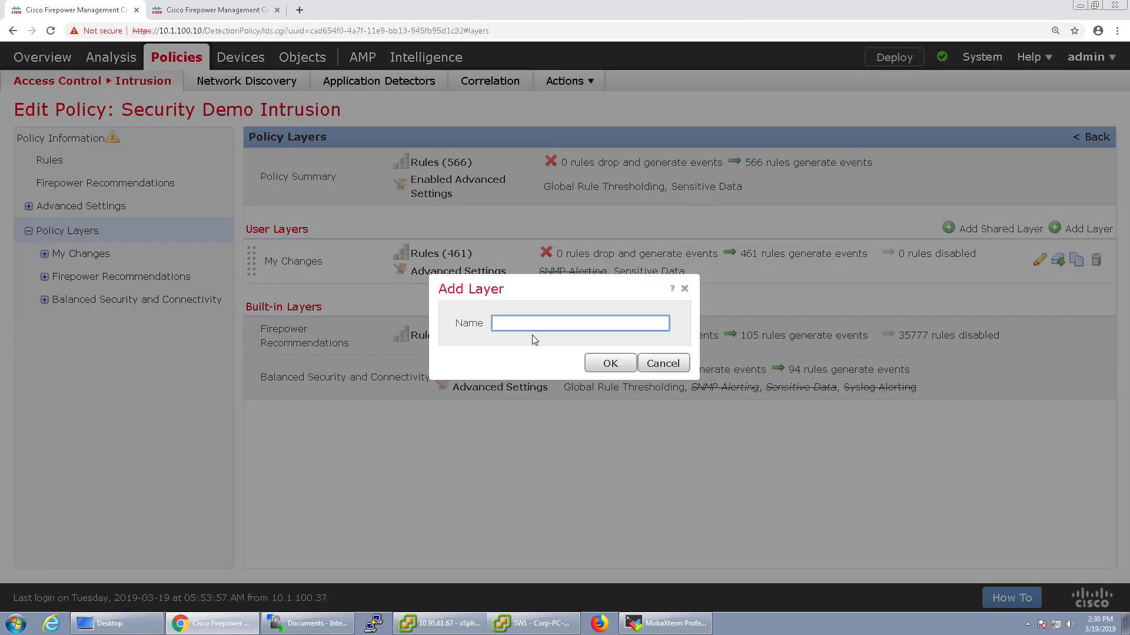
Create the user layer 'SRU Updates for 3/12/19' above My Changes and expand it
type("SRU Updates for 3/12/19")
left_click(606, 361)
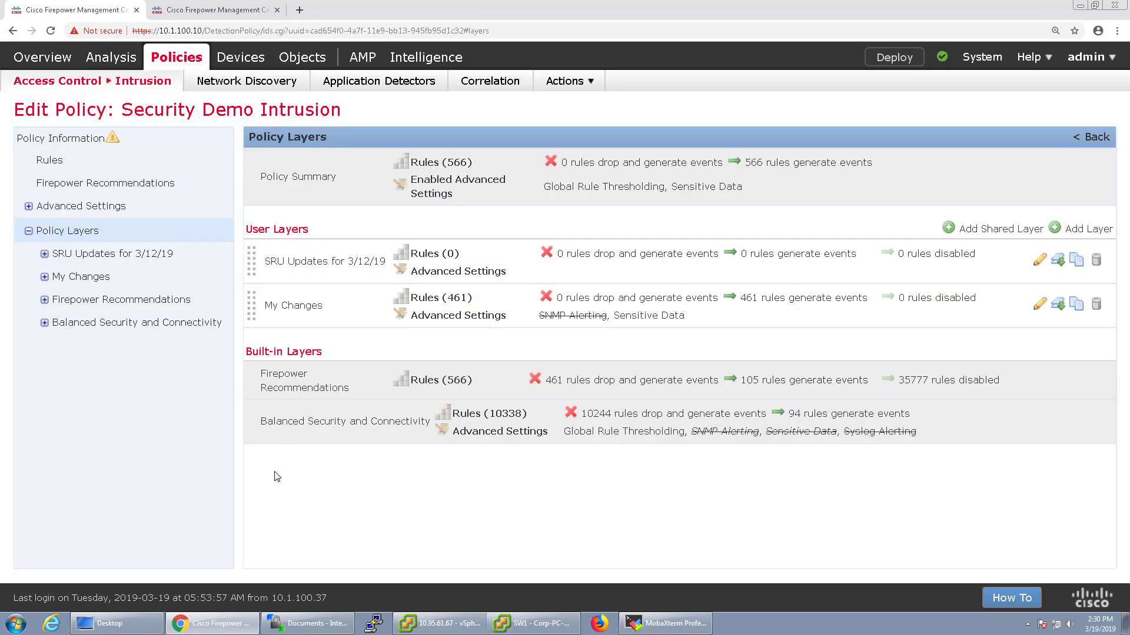
left_click(44, 253)
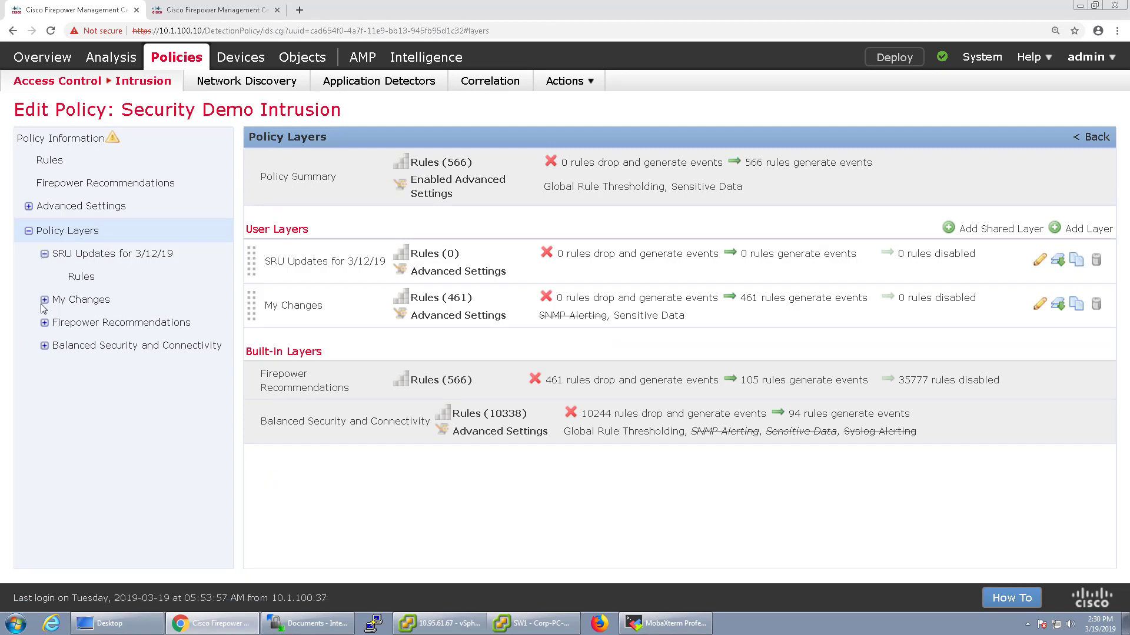
left_click(87, 286)
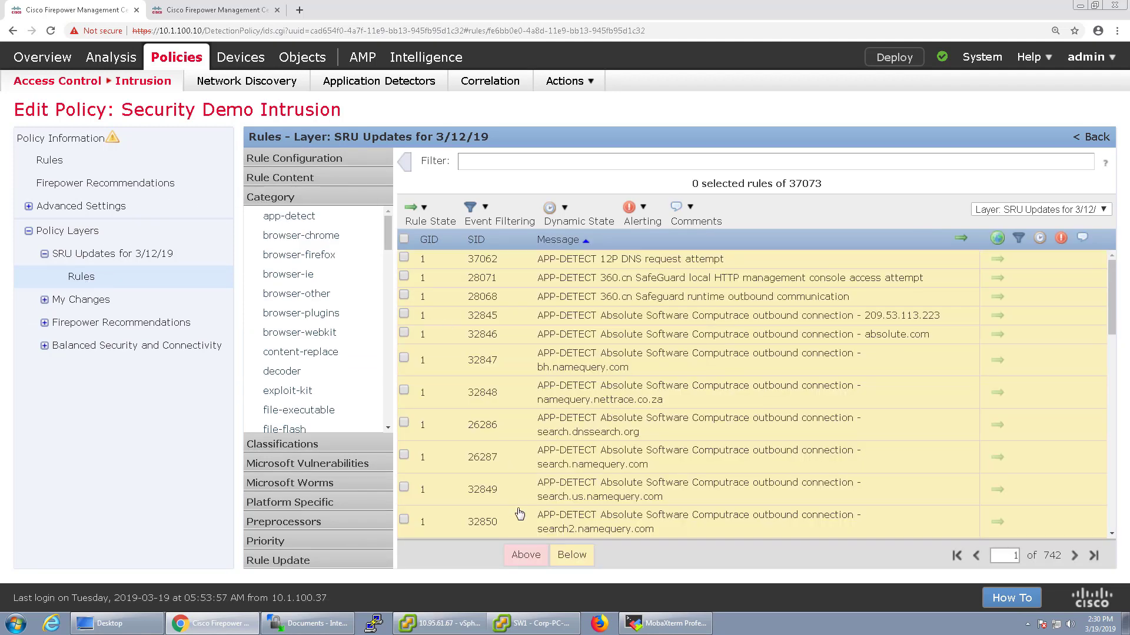
mouse_move(569, 563)
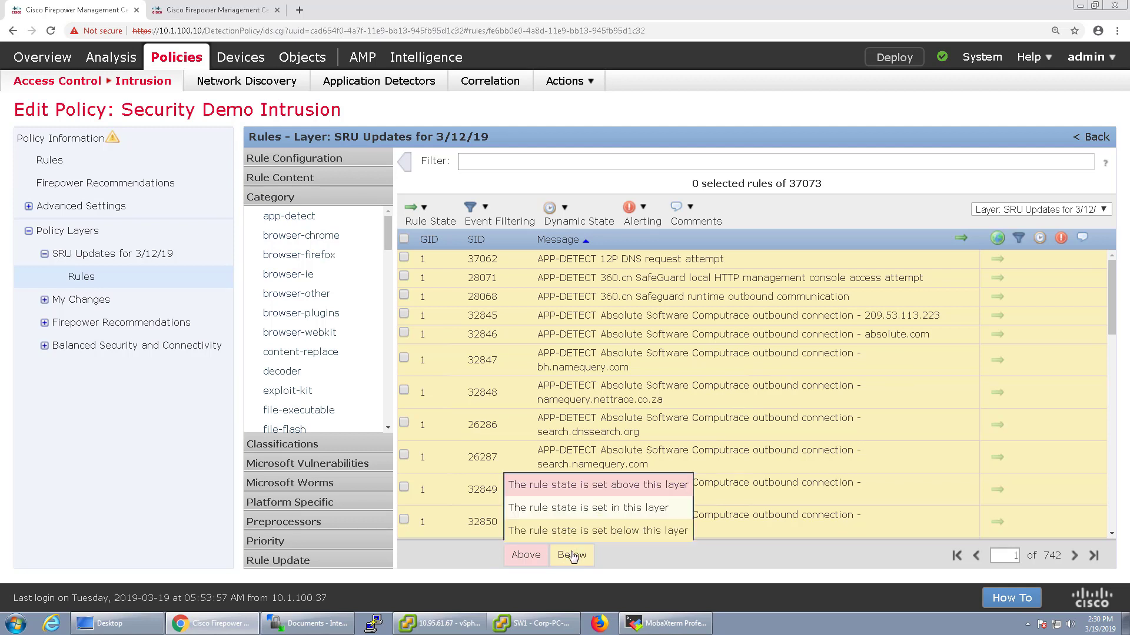
left_click(310, 159)
left_click(291, 561)
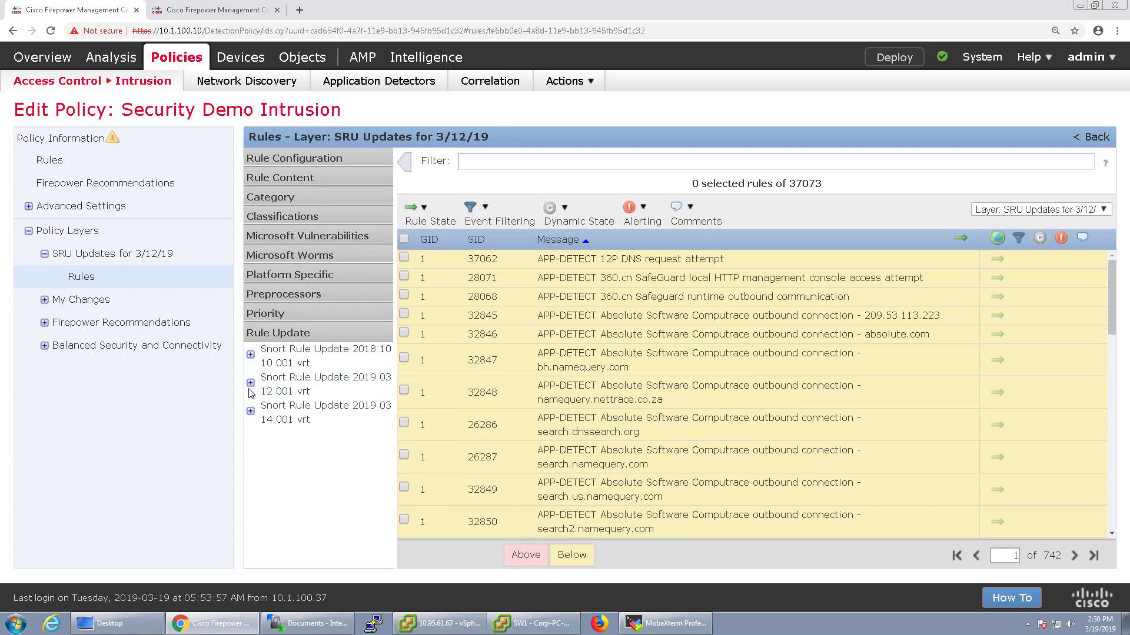
left_click(251, 384)
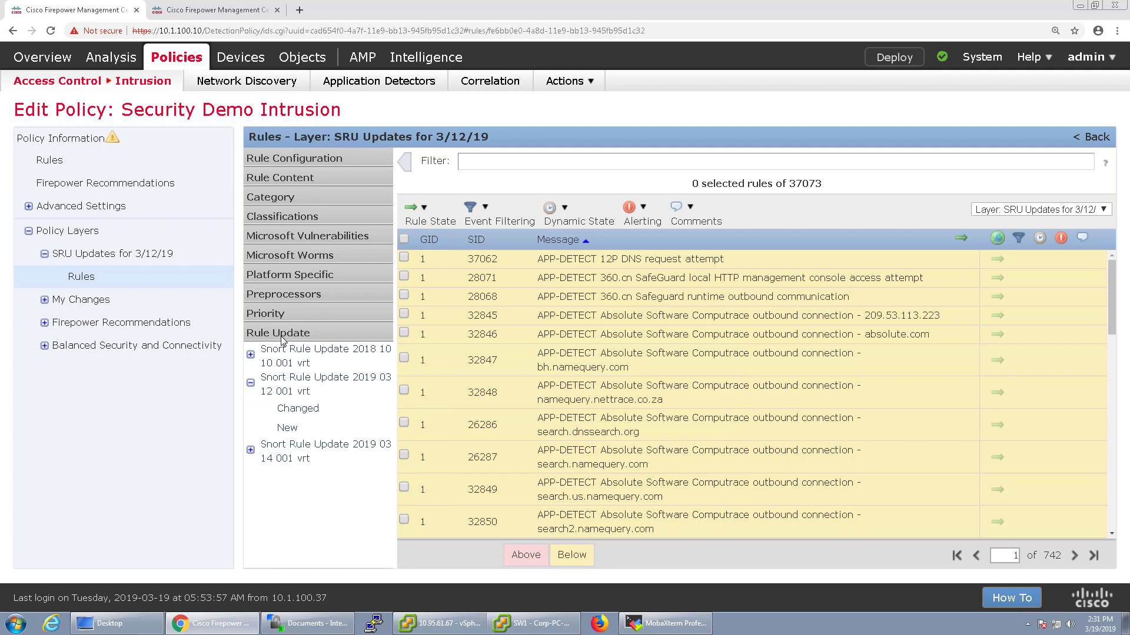
left_click(297, 408)
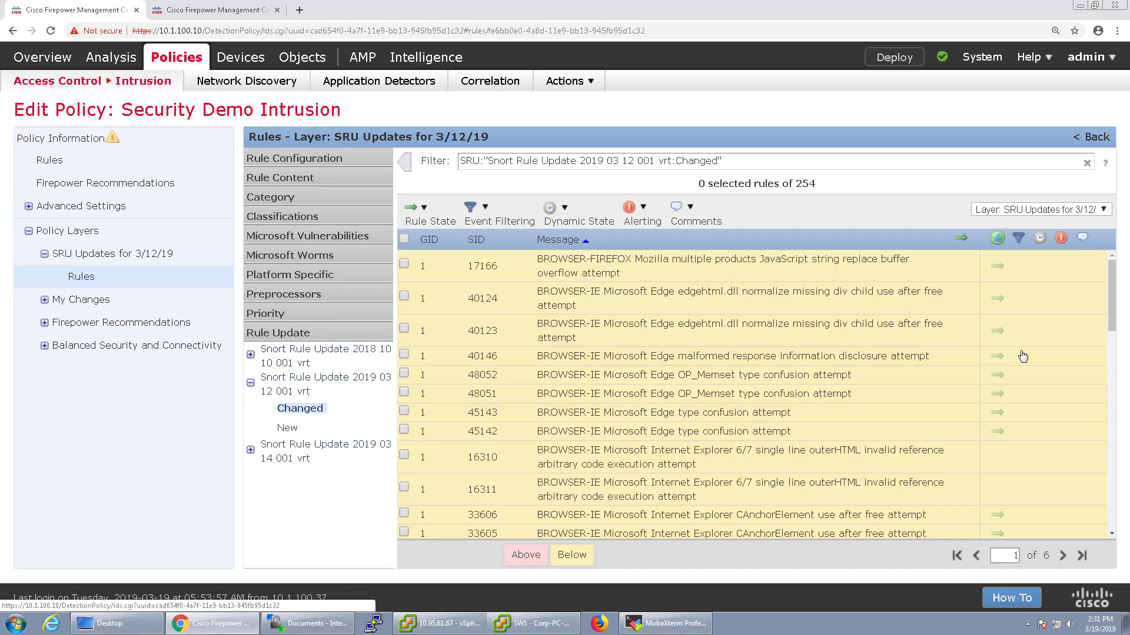
Sort the changed rules by rule state so the dropping rules list first
left_click(998, 240)
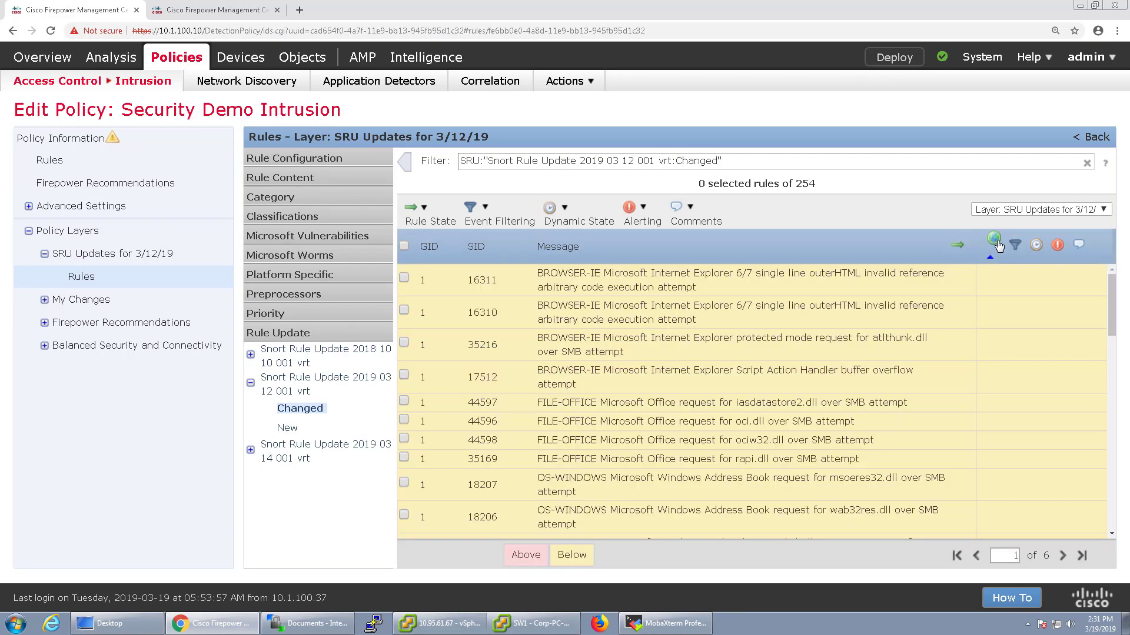
scroll(1009, 347, "down", 8)
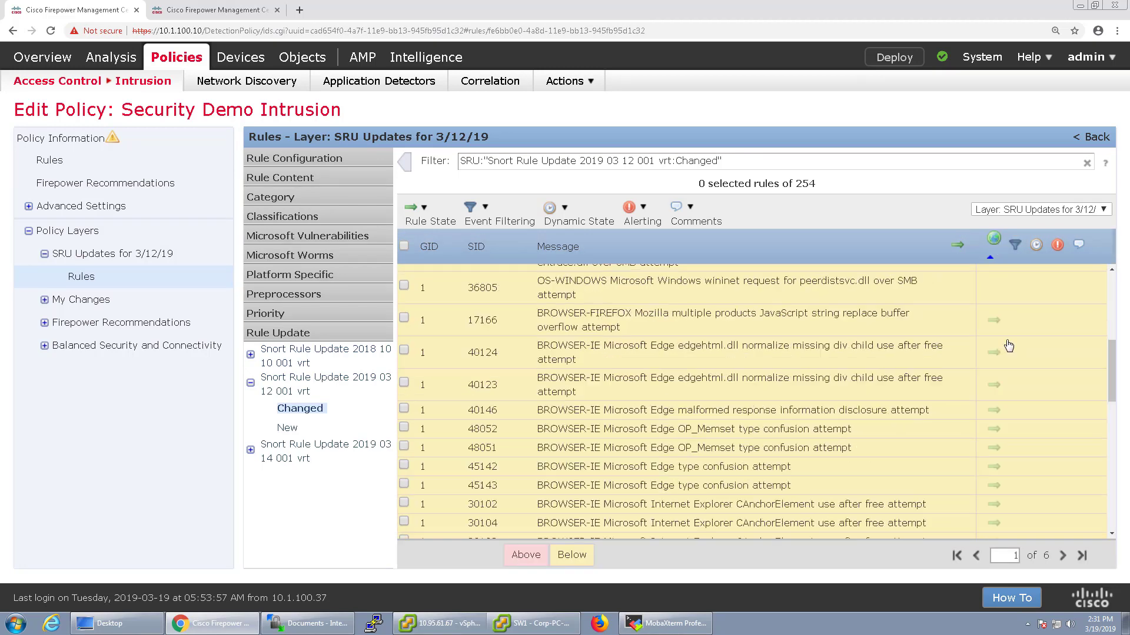
scroll(1008, 353, "down", 5)
left_click(995, 241)
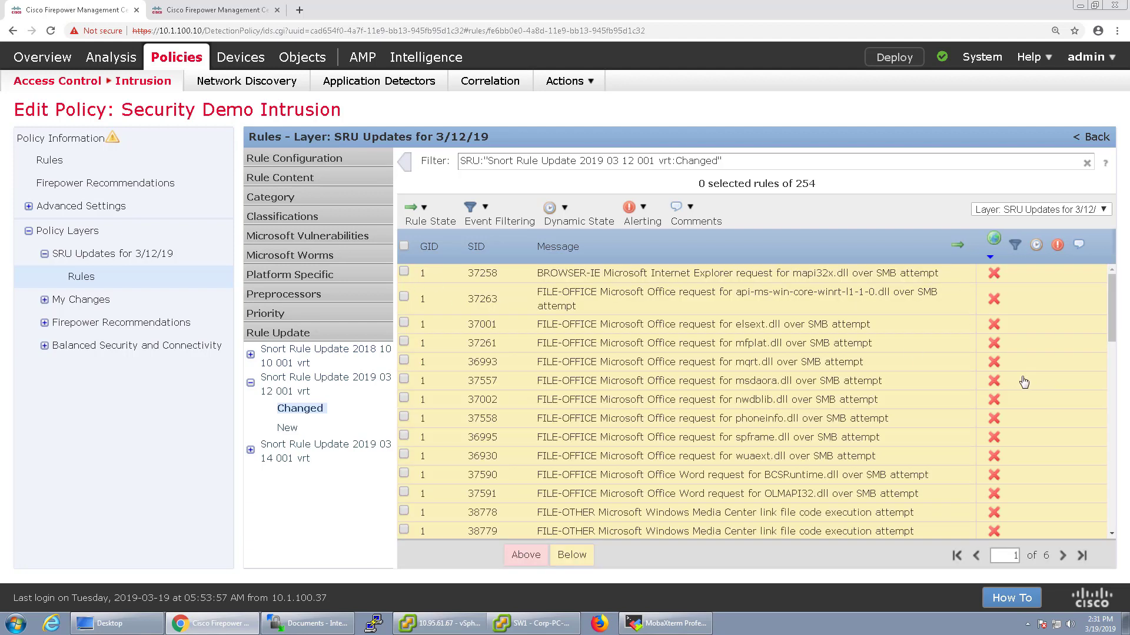
scroll(1018, 437, "down", 4)
scroll(1017, 436, "up", 4)
Tick the drop-and-generate rules, including 37258, 37263, 37001, 36930 and 38778
left_click(403, 272)
left_click(403, 296)
left_click(404, 322)
left_click(403, 343)
left_click(404, 362)
left_click(404, 380)
left_click(403, 399)
scroll(408, 415, "down", 1)
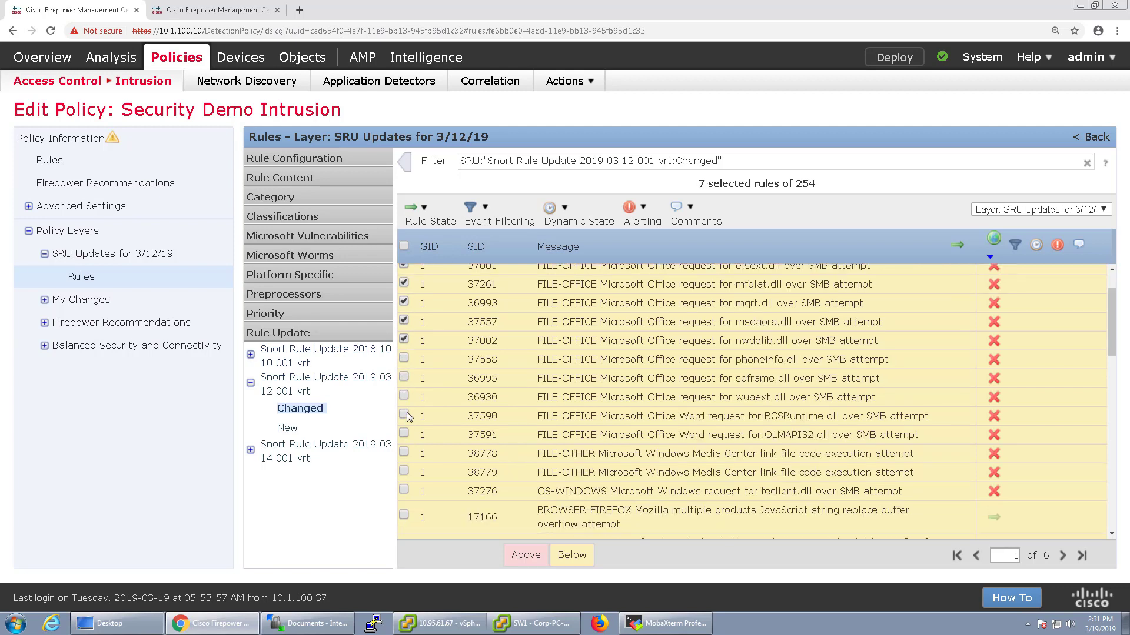
left_click(404, 396)
left_click(403, 414)
left_click(404, 433)
left_click(403, 452)
Set the selected rules' state to Generate Events and dismiss the success message
left_click(431, 219)
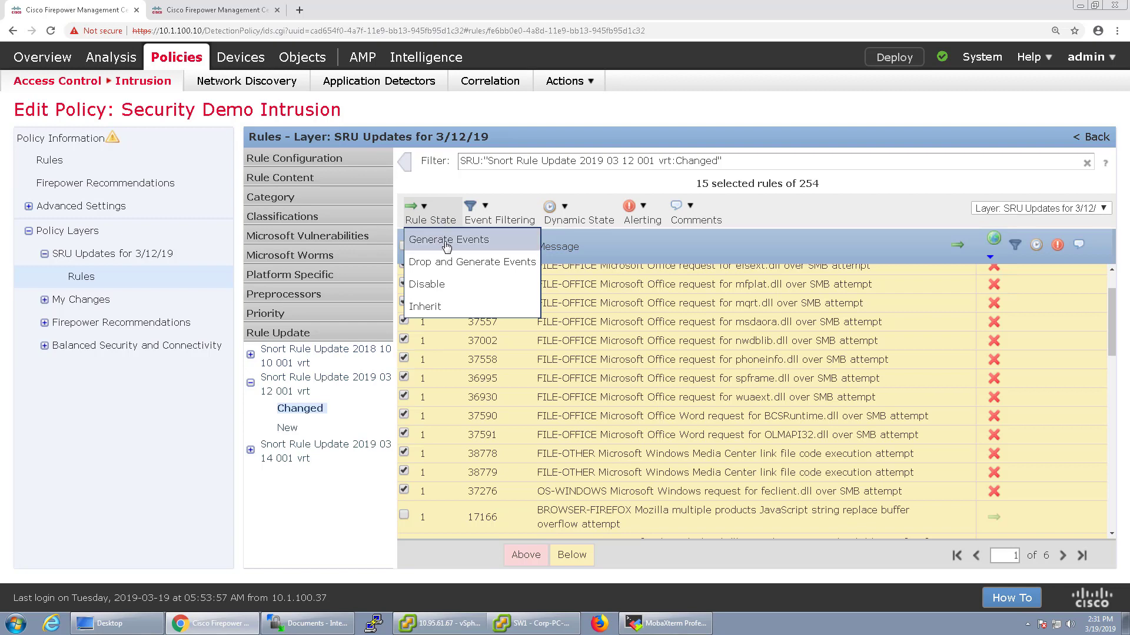
left_click(447, 241)
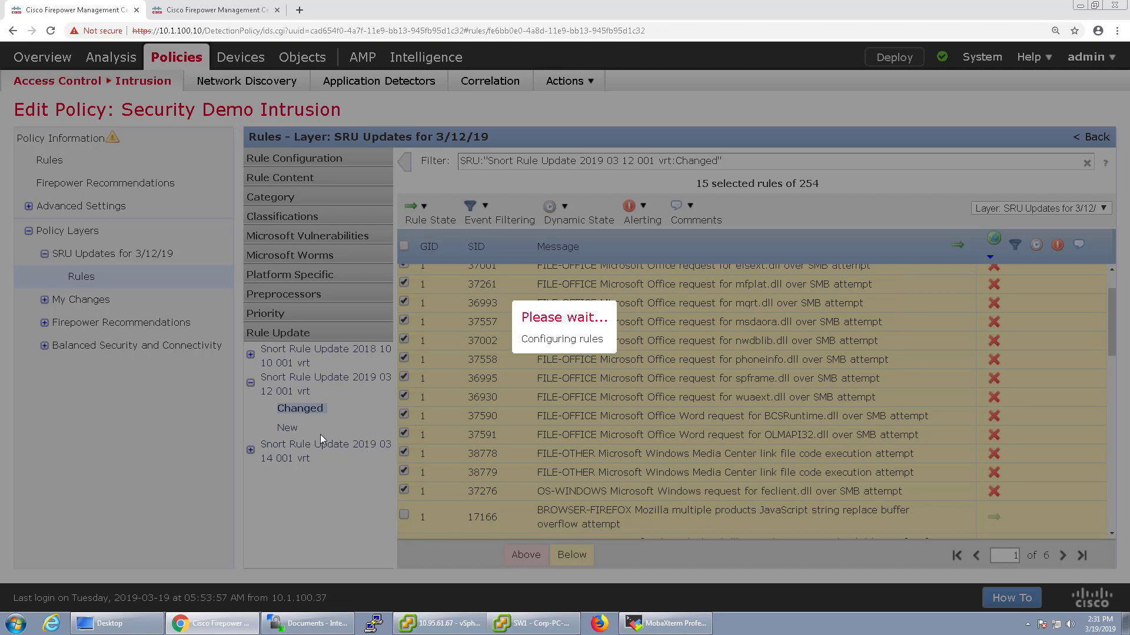
left_click(652, 360)
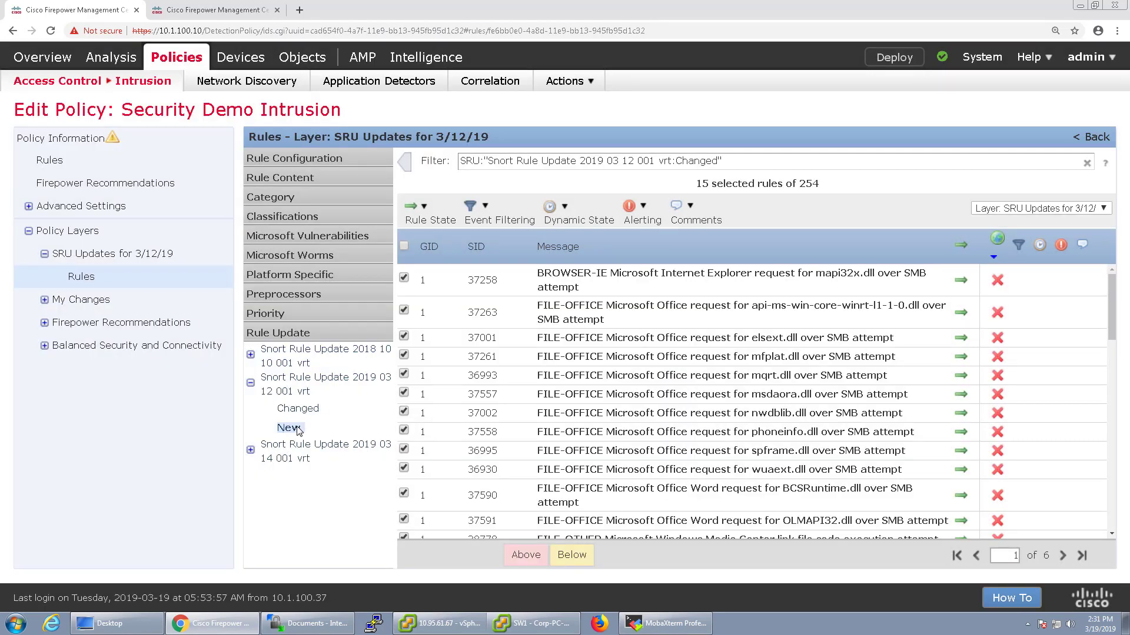
Filter to and select the 1258 new 2019-03-12 rules, then view Firepower Recommendations' rules
left_click(297, 430)
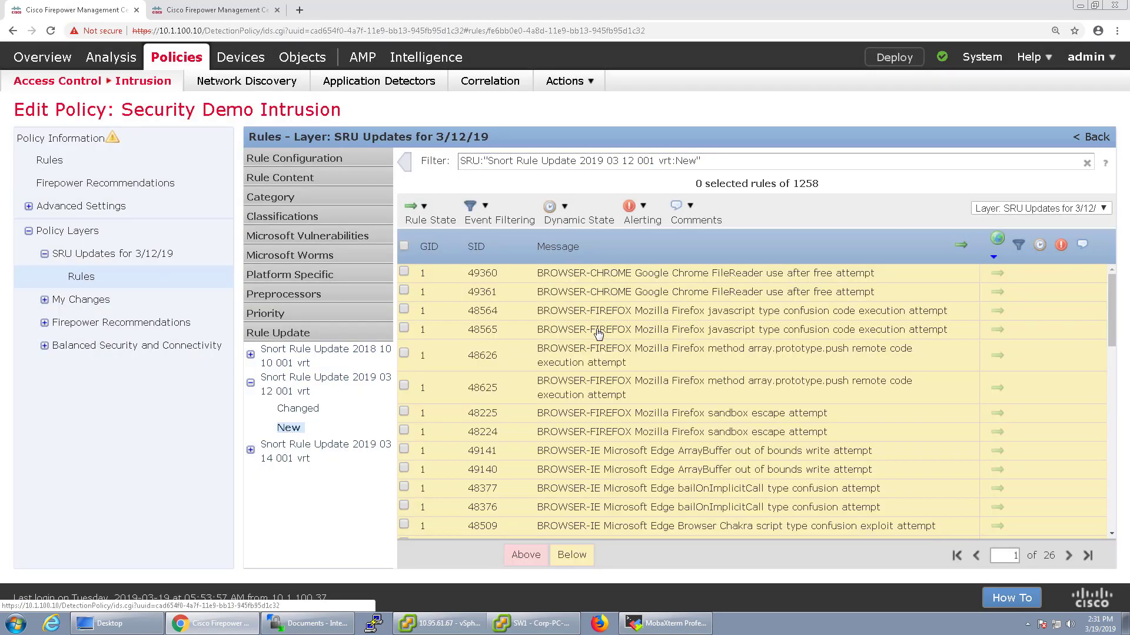
scroll(598, 334, "down", 10)
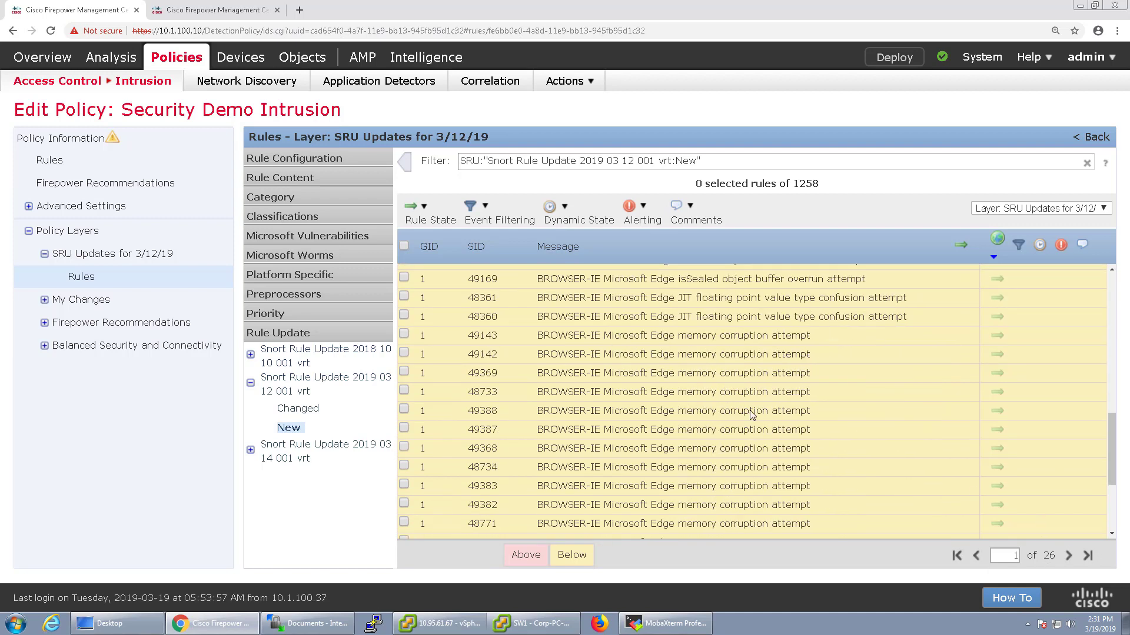
left_click(403, 246)
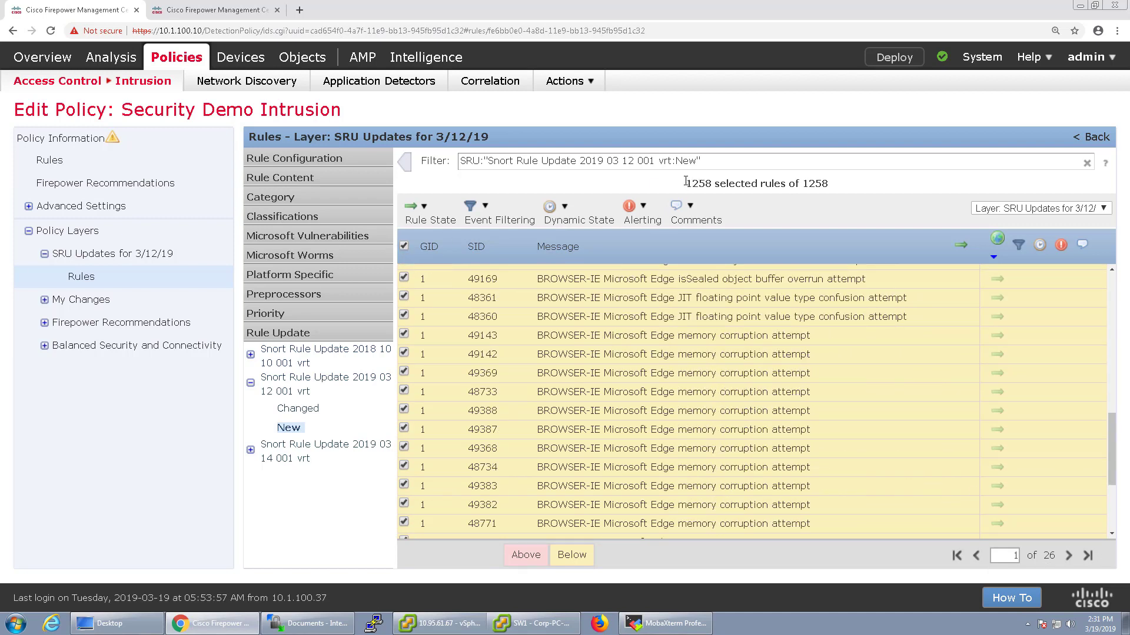
left_click_drag(685, 183, 837, 184)
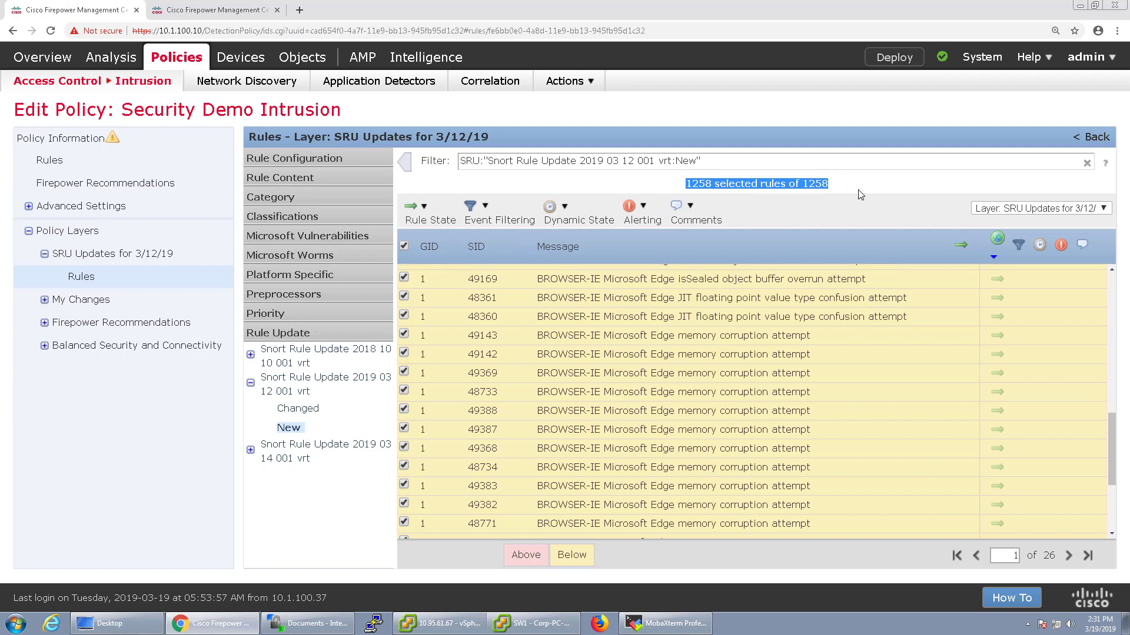
left_click(860, 195)
left_click(1071, 211)
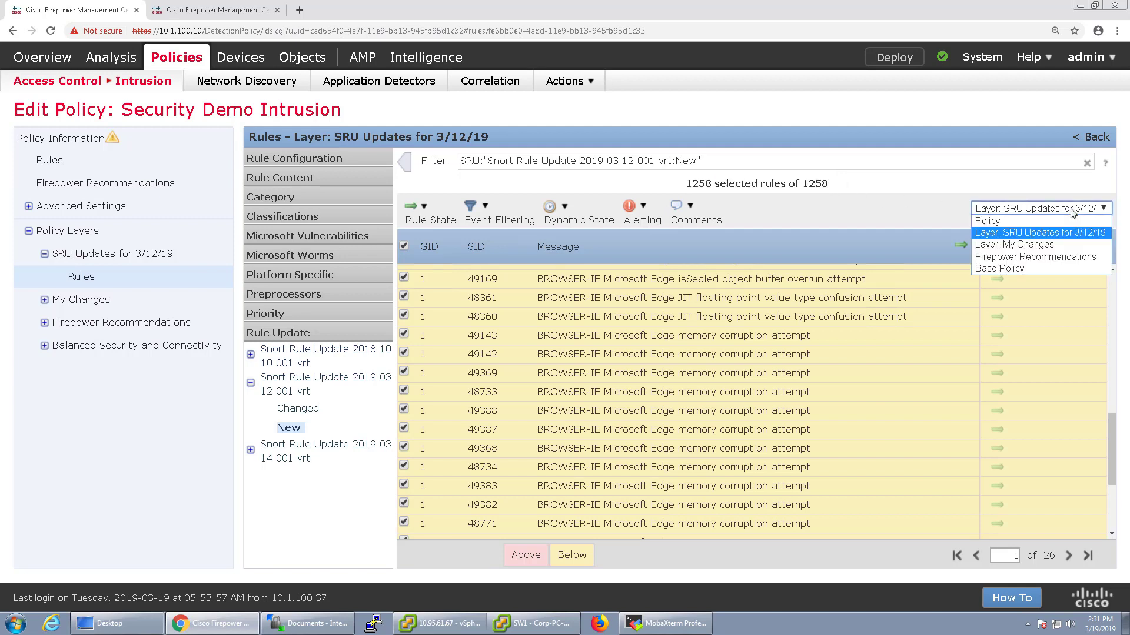
left_click(1024, 257)
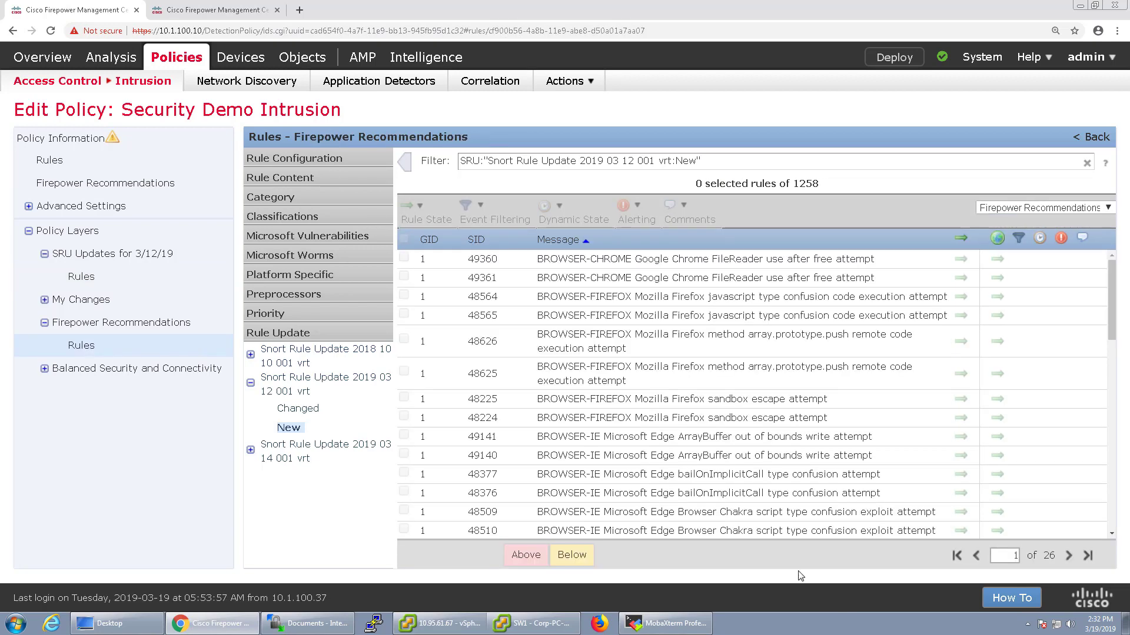
Try Rule State filters for Generate Events and Drop and Generate, then clear the filter
mouse_move(586, 555)
left_click(580, 514)
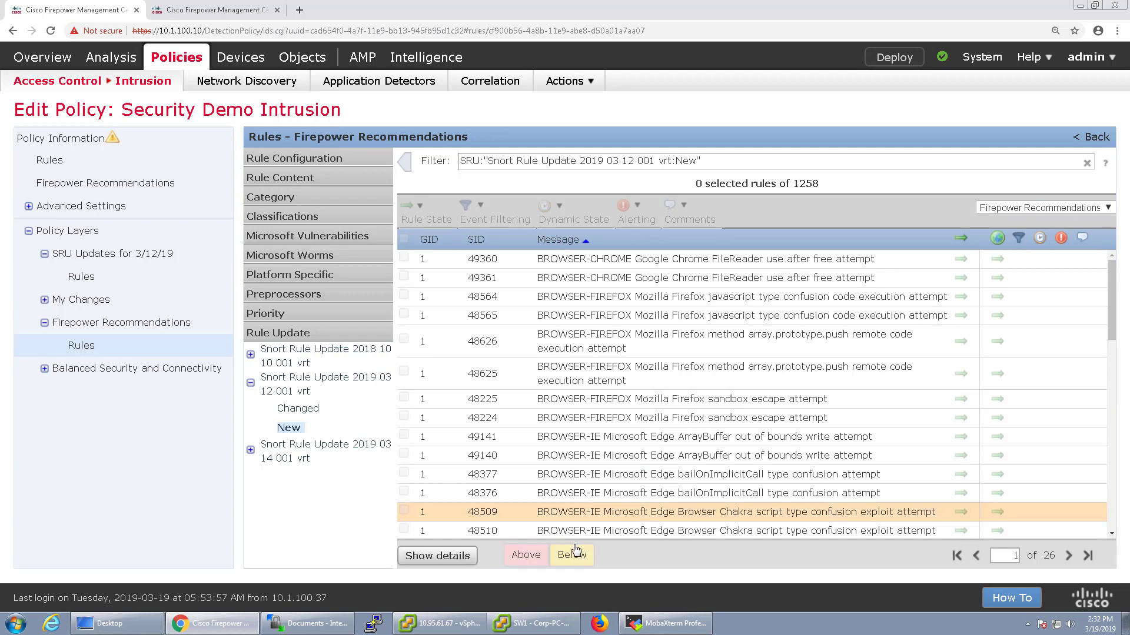
left_click(294, 158)
left_click(287, 176)
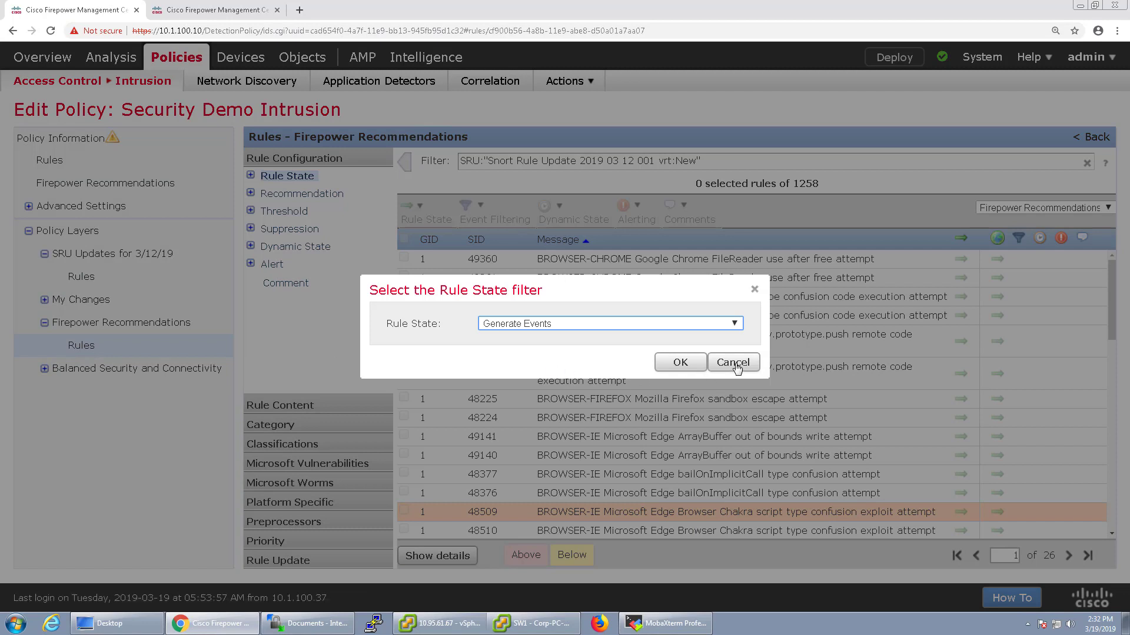
left_click(733, 362)
left_click(250, 176)
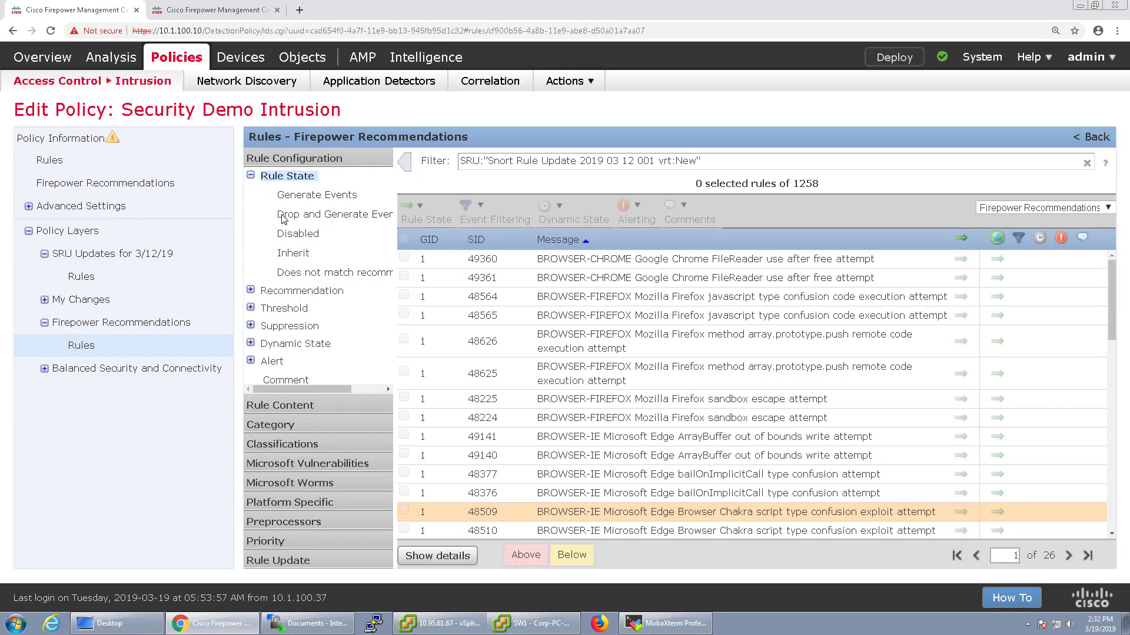
left_click(296, 199)
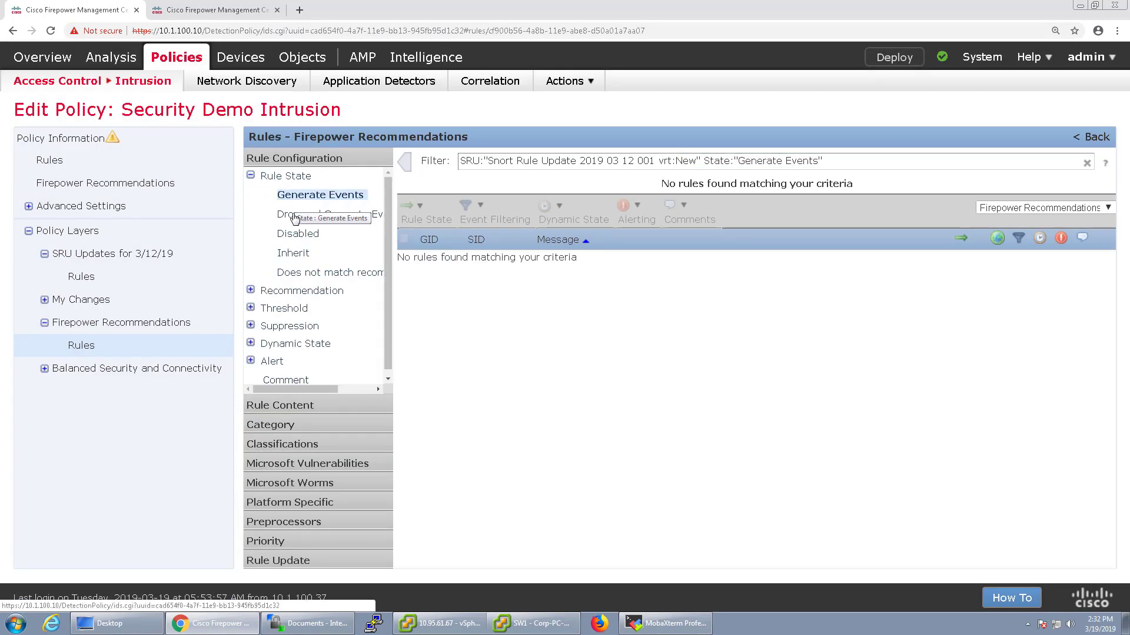
left_click(294, 214)
left_click(1087, 163)
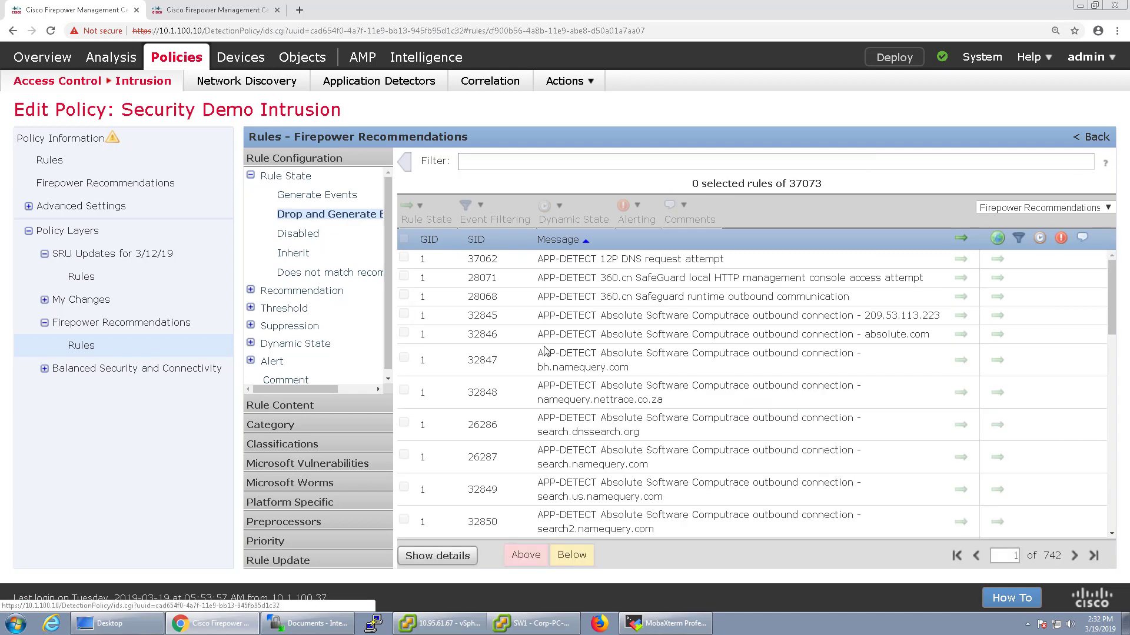
Try Recommendation filters for Generate Events, Drop and Generate, and disabled rules
left_click(319, 197)
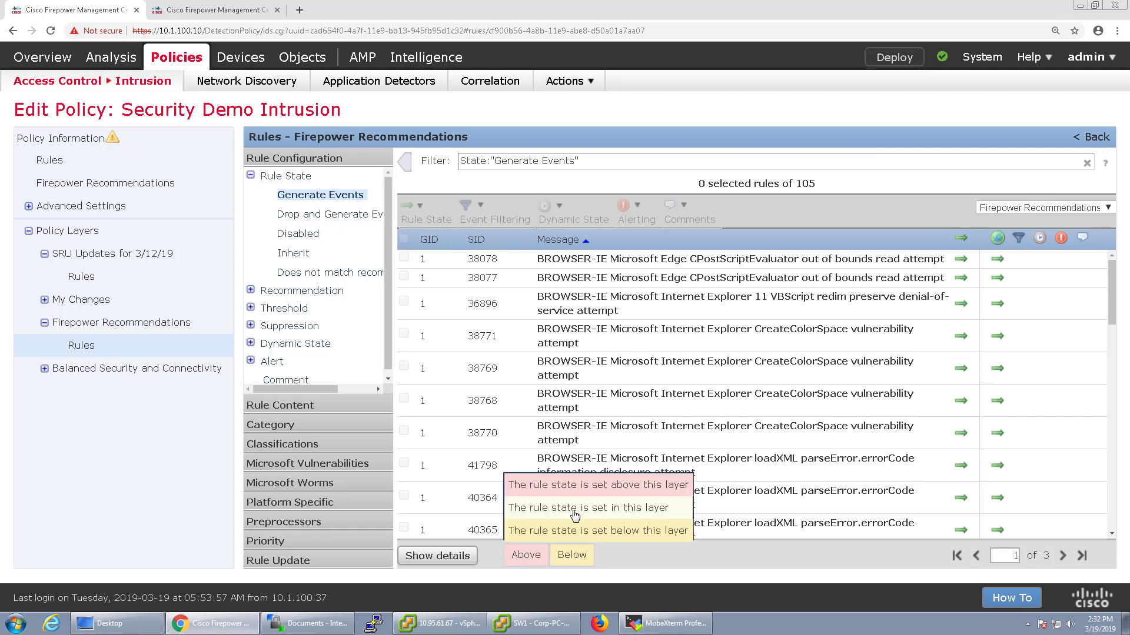
left_click(250, 290)
left_click(296, 331)
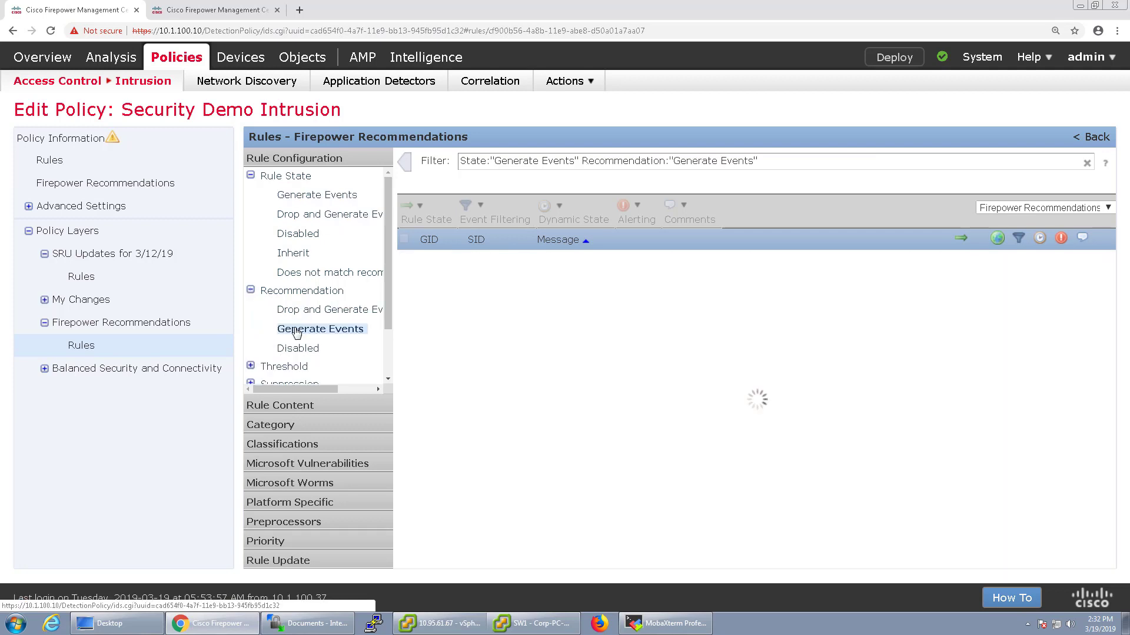
left_click(361, 311)
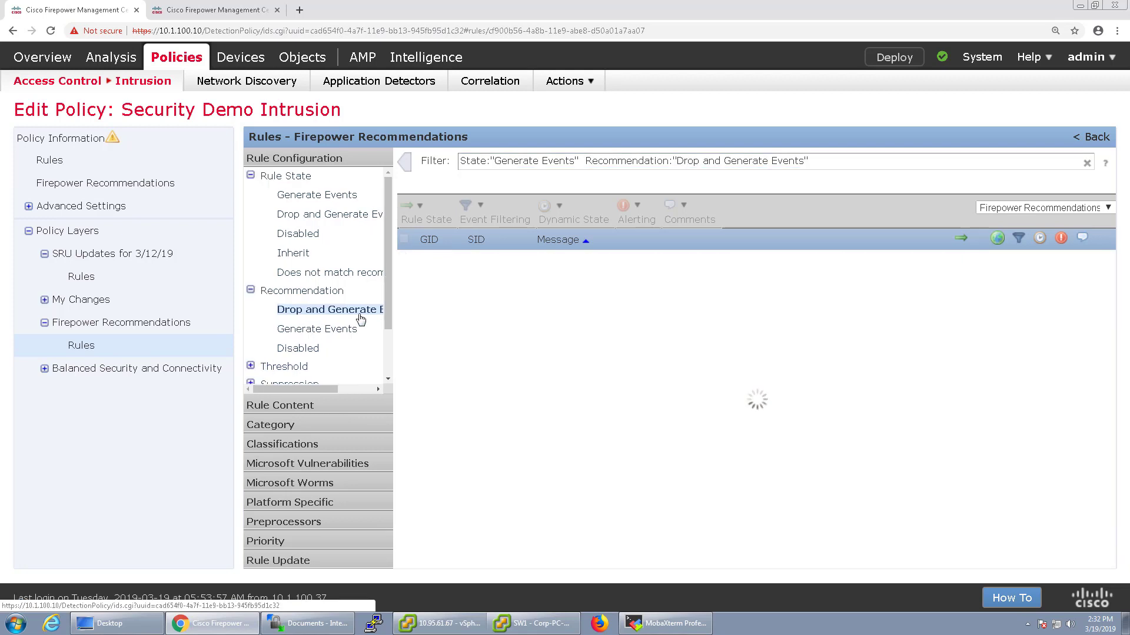
left_click(327, 331)
left_click(303, 349)
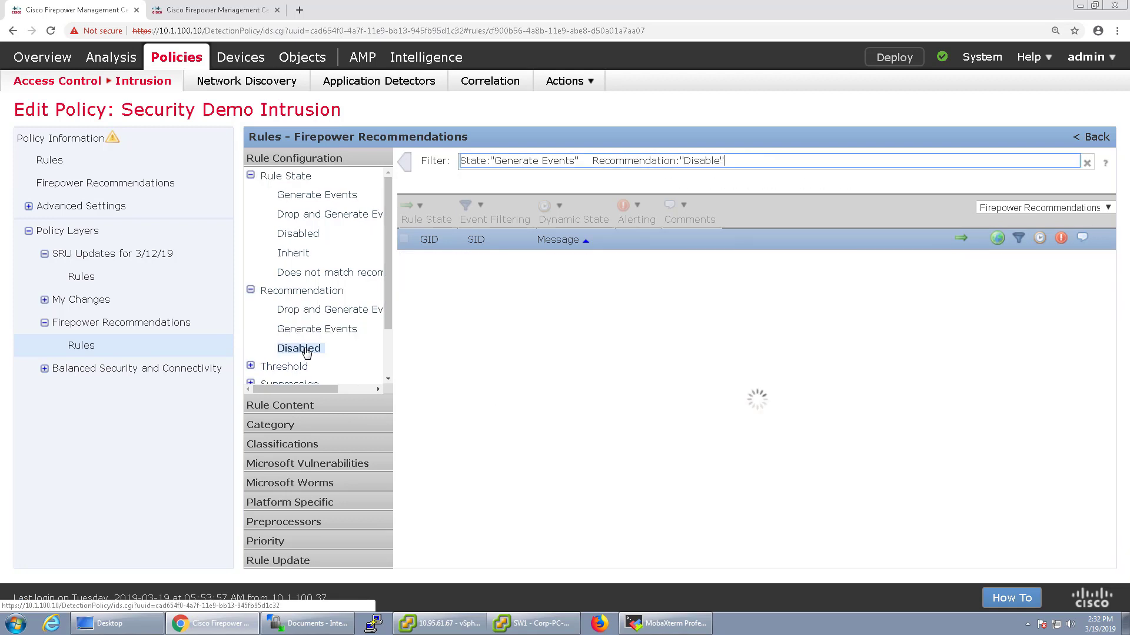
left_click(132, 323)
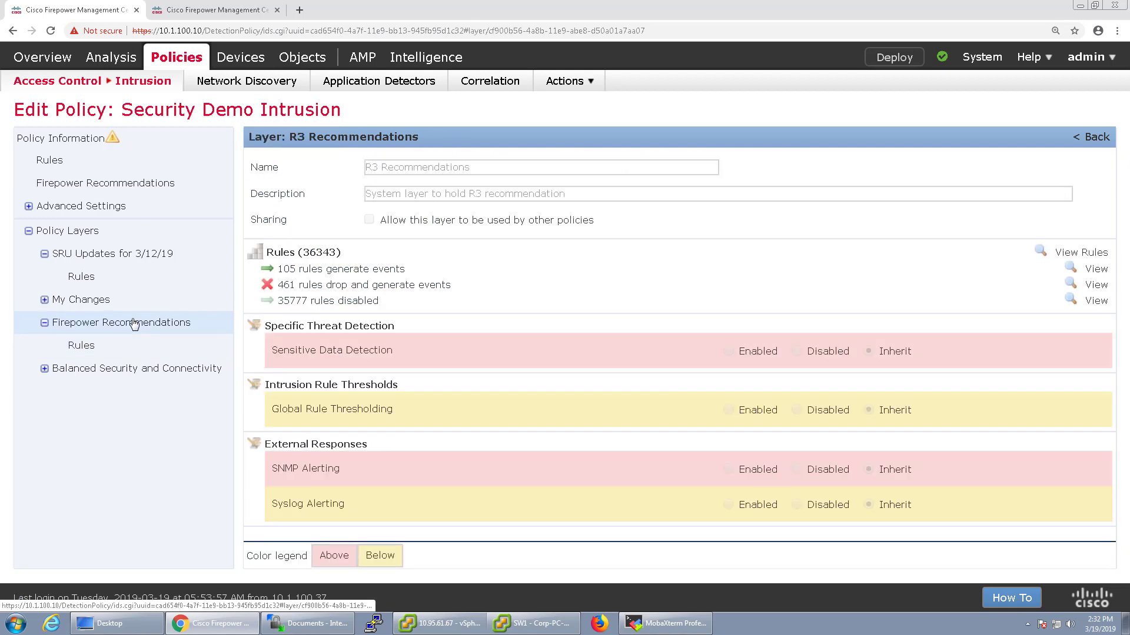
left_click(93, 348)
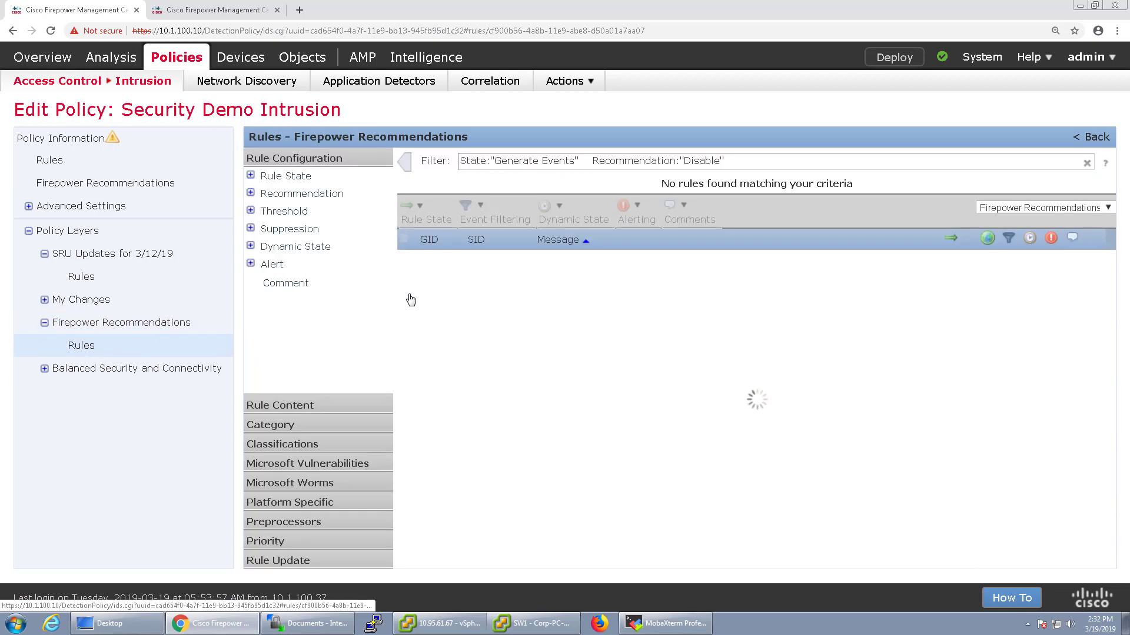
Clear the filter and sort all 37073 rules by rule state, dropping rules first
left_click(1086, 163)
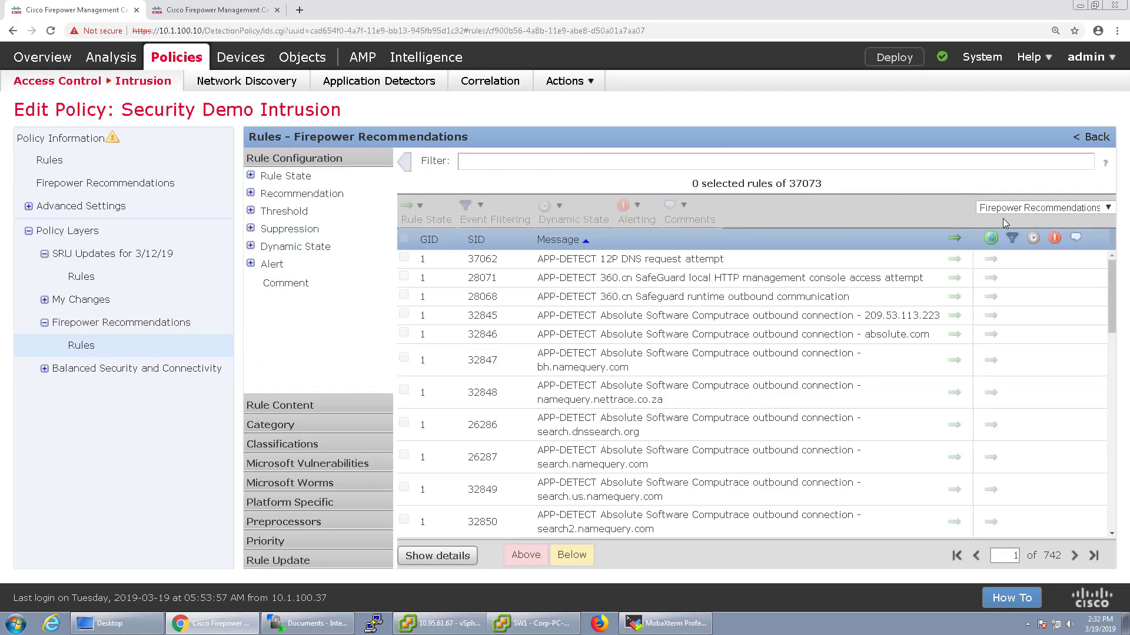
left_click(956, 239)
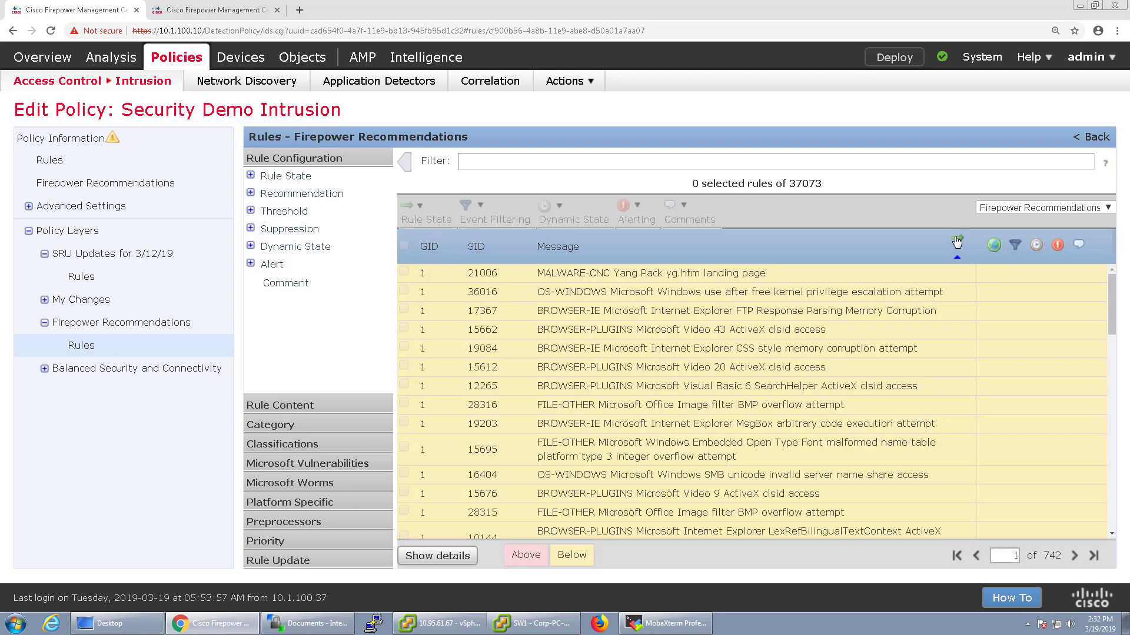
mouse_move(590, 556)
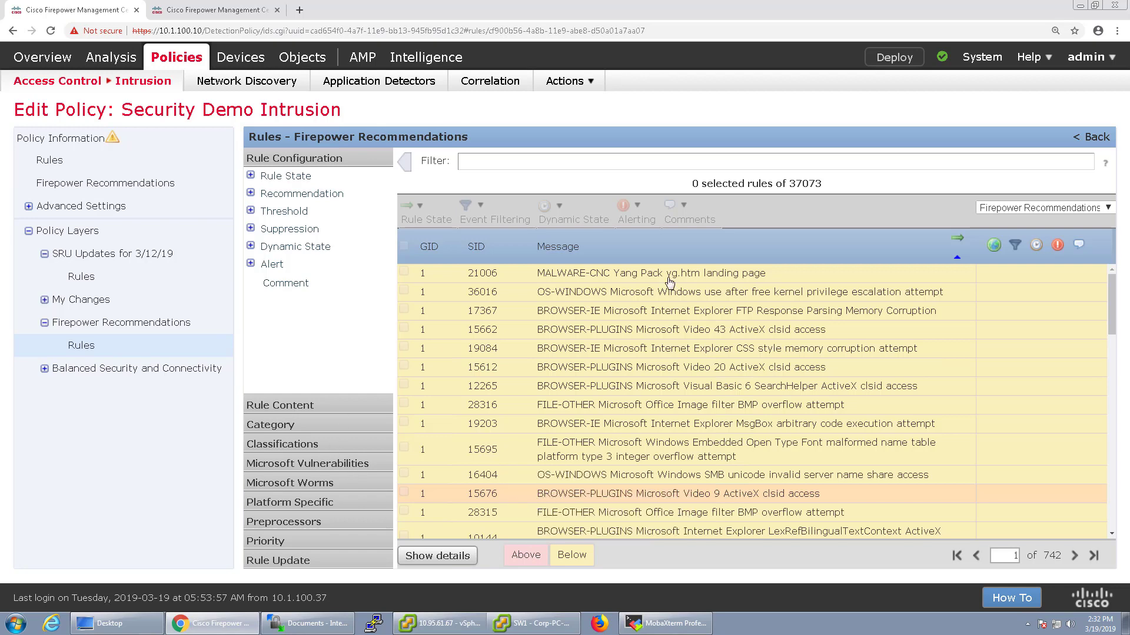
scroll(820, 400, "down", 5)
scroll(820, 401, "down", 5)
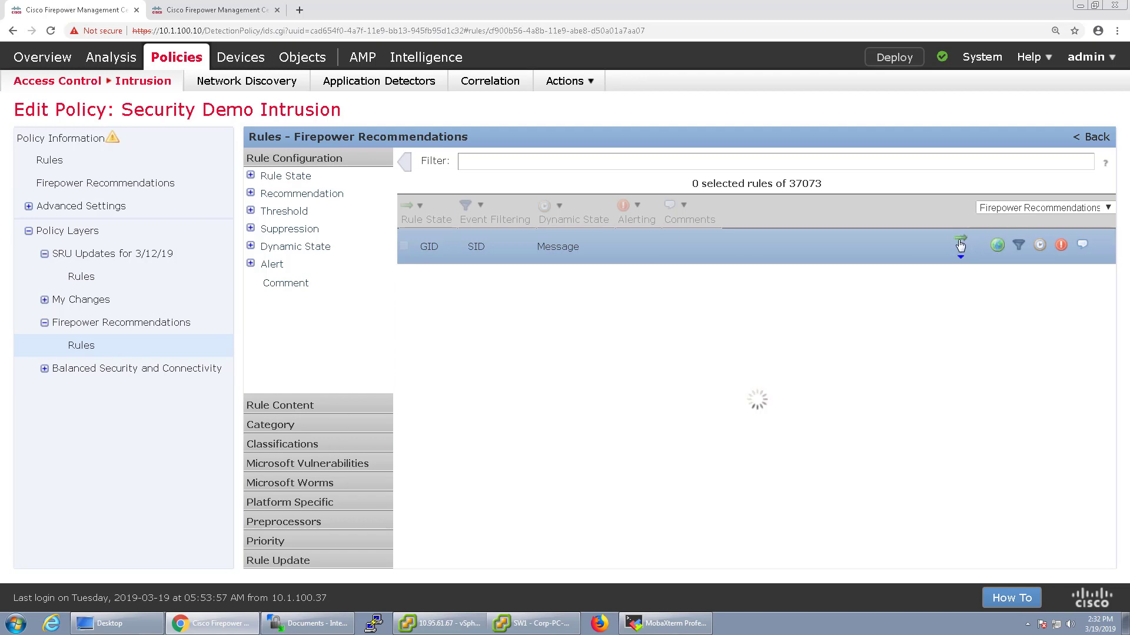
left_click(961, 245)
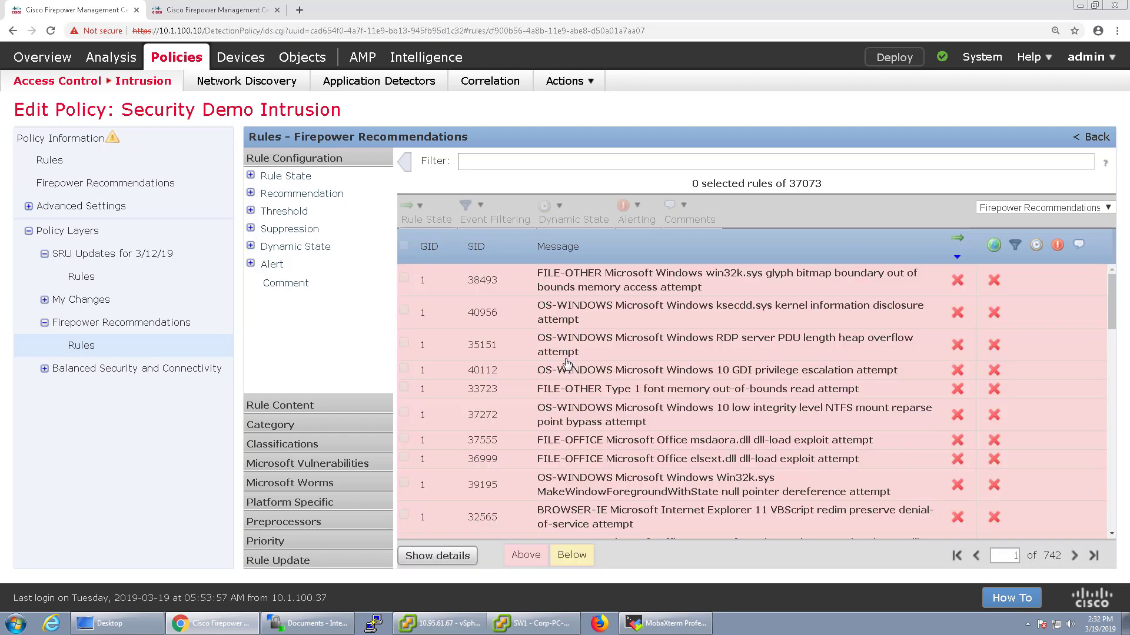
mouse_move(524, 571)
Check the SRU Updates layer's 15 event-generating rules, then return to the Policy Layers overview
left_click(115, 254)
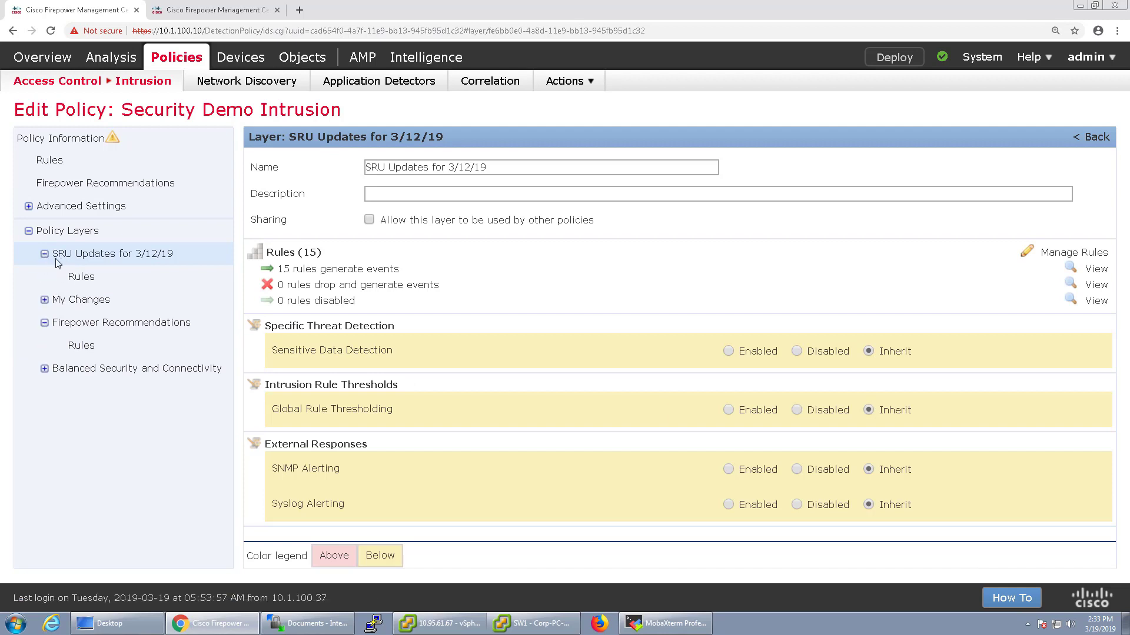
left_click(88, 276)
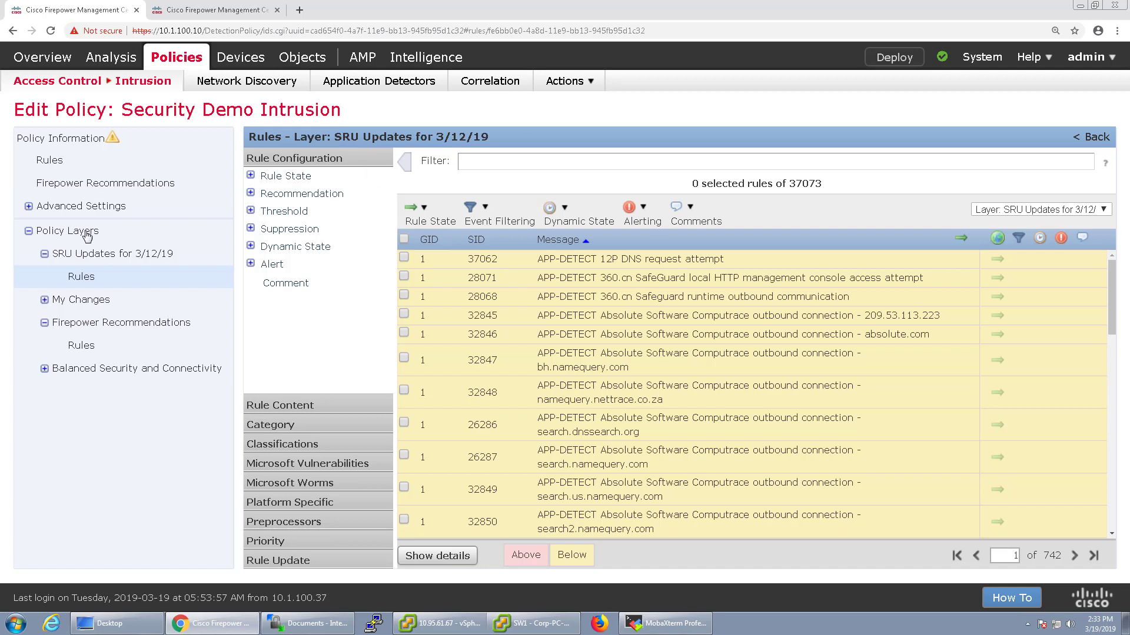
left_click(67, 232)
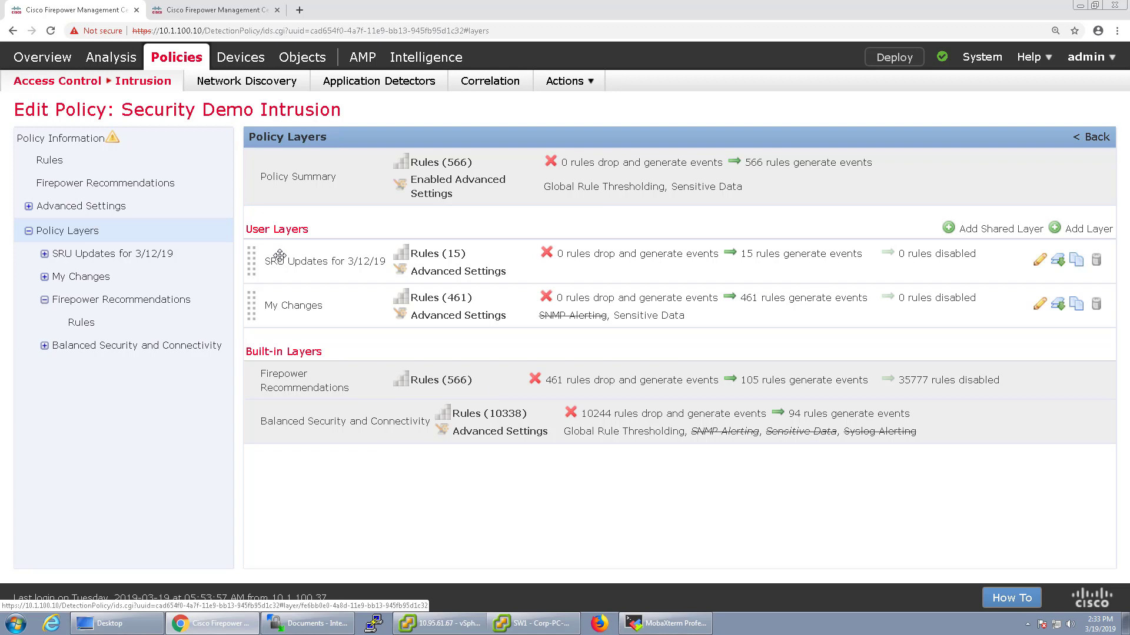
Remove the SRU Updates for 3/12/19 layer and confirm the deletion
left_click(1097, 260)
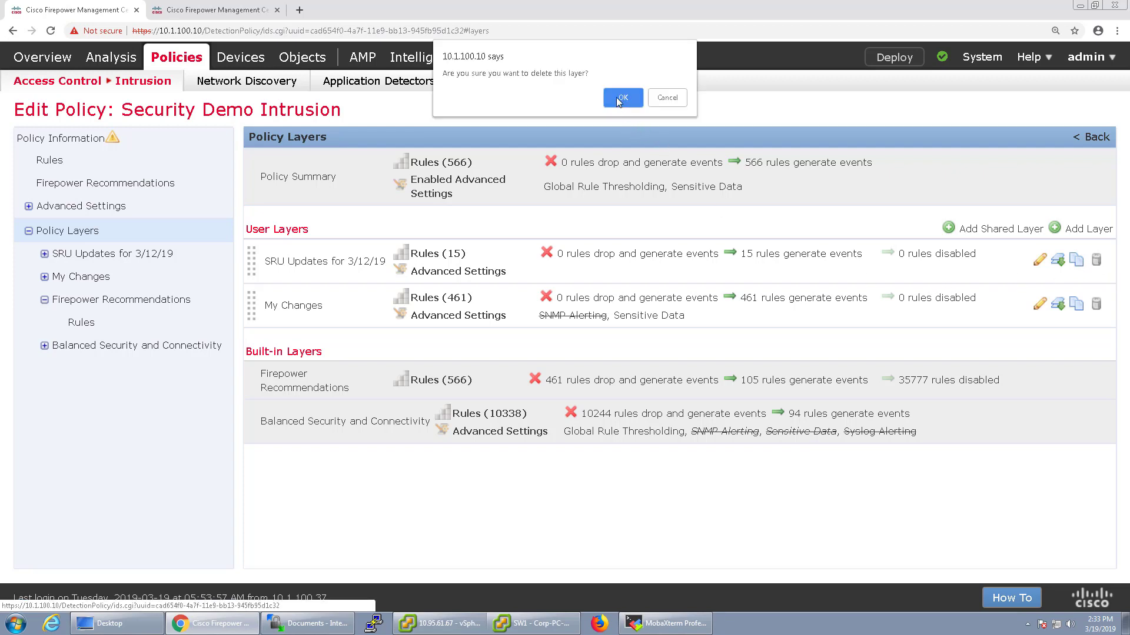
left_click(622, 98)
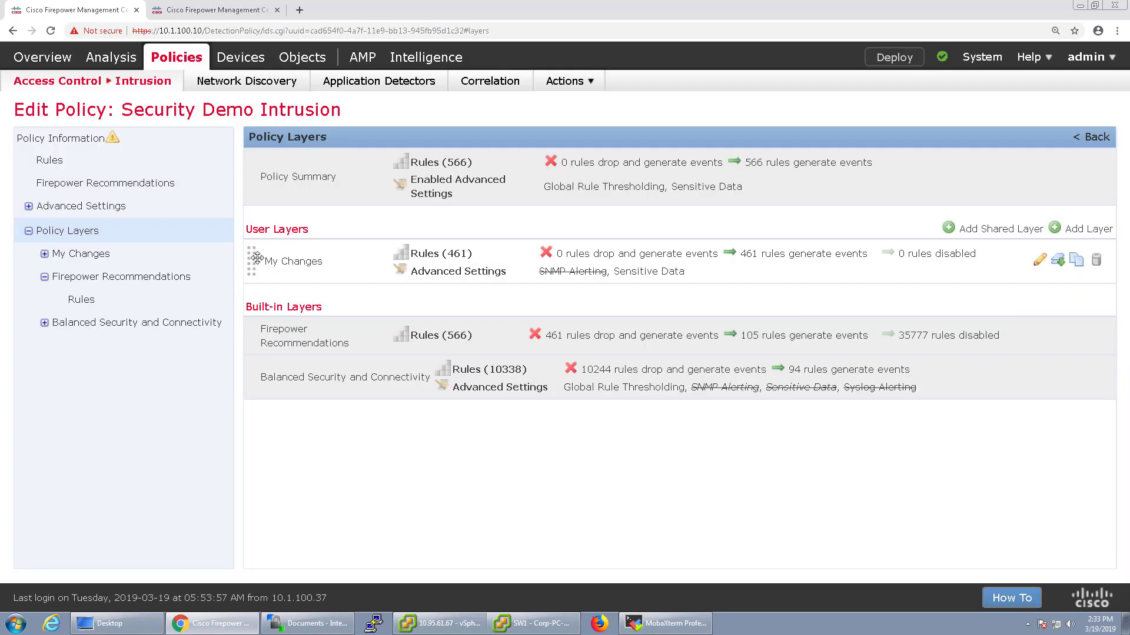
Open the My Changes layer's rules and filter them to SID 408
left_click(45, 254)
left_click(80, 276)
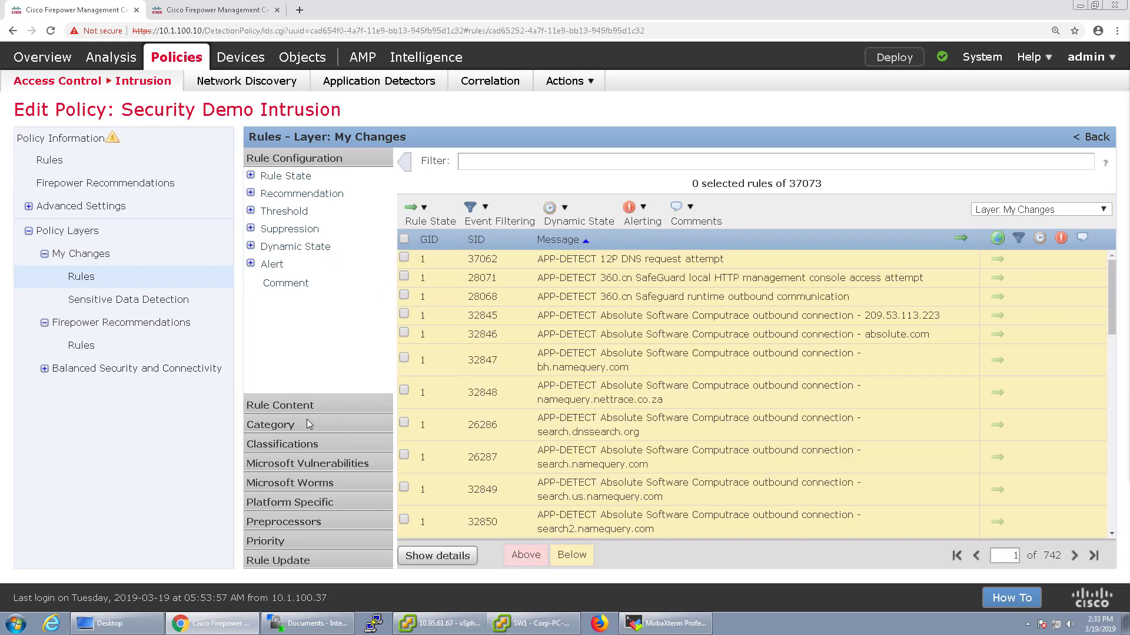
left_click(276, 405)
left_click(288, 216)
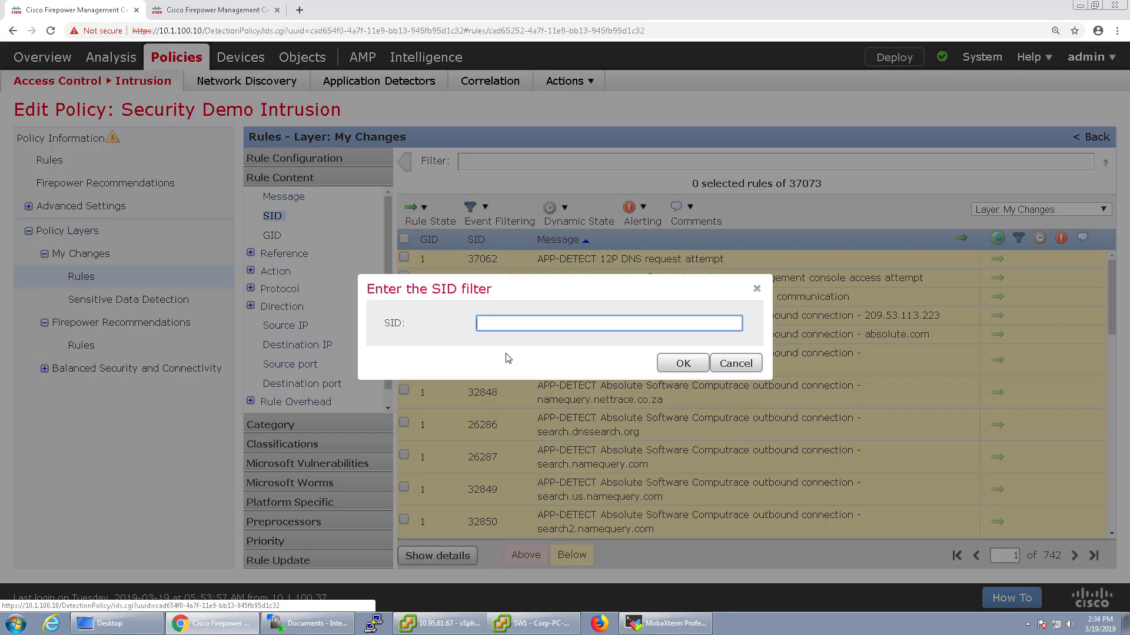
type("408")
key("Return")
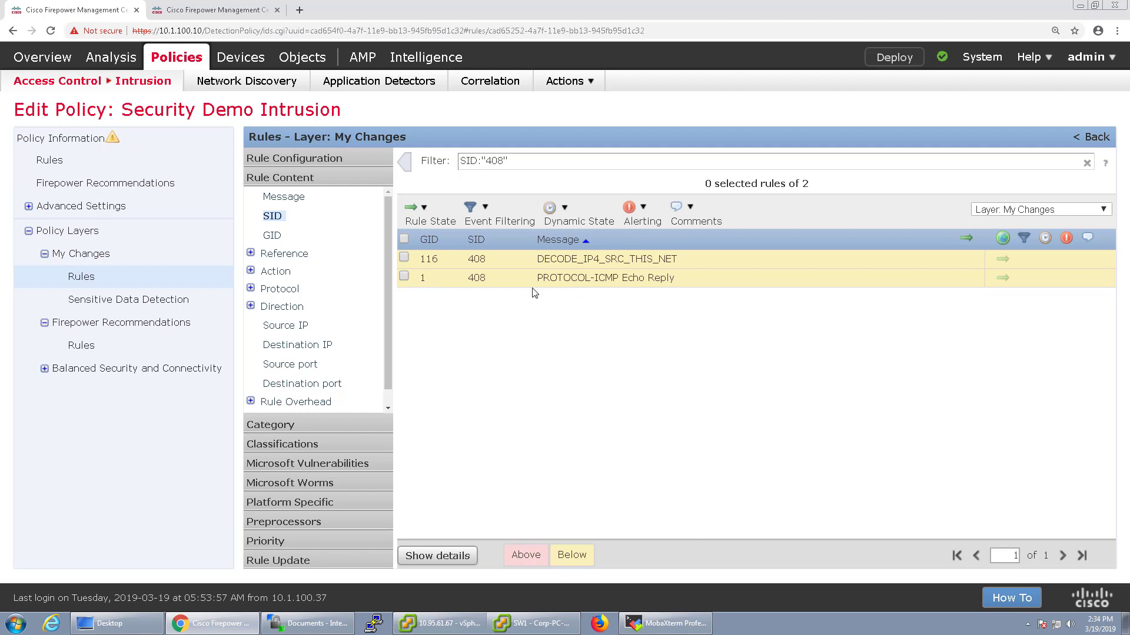
Set rule 1:408 PROTOCOL-ICMP Echo Reply to Generate Events
left_click(404, 277)
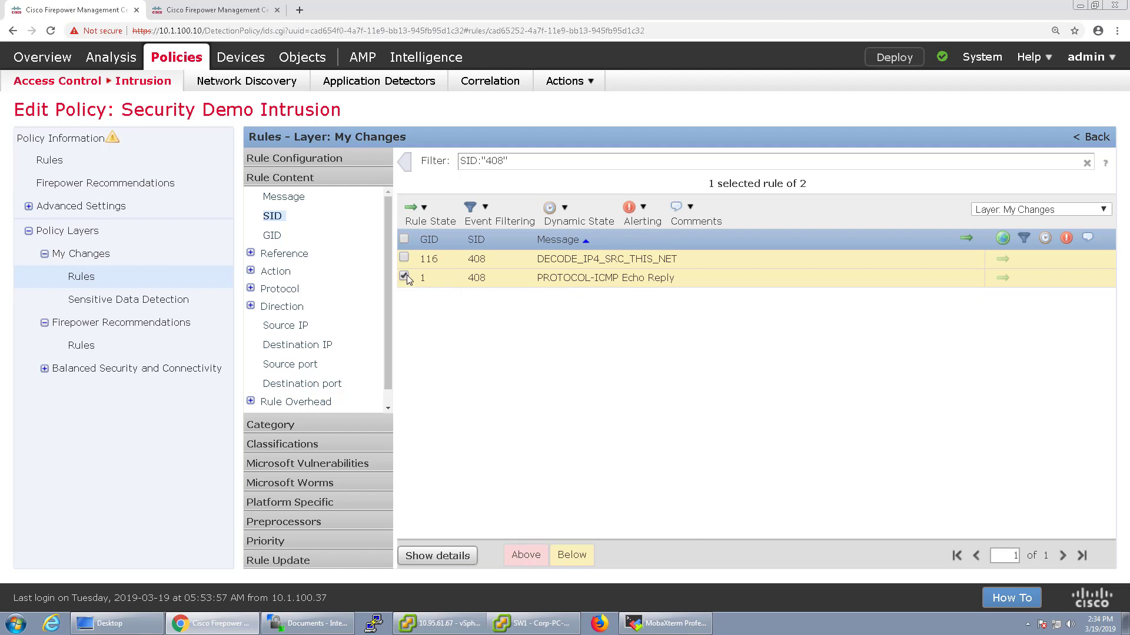
left_click(430, 213)
left_click(442, 241)
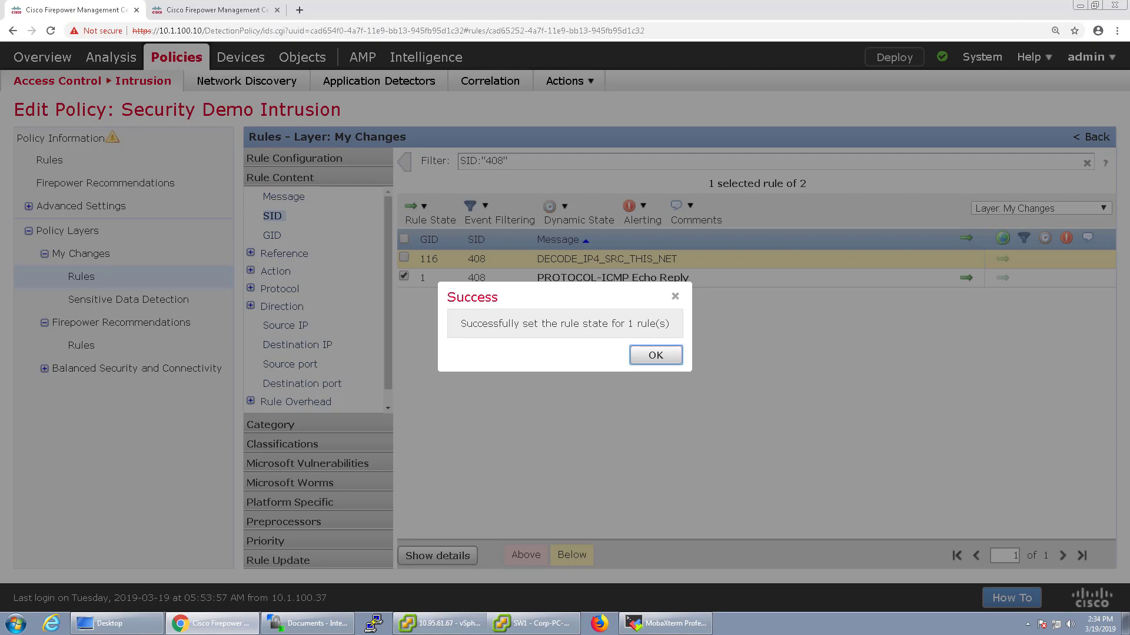
left_click(655, 355)
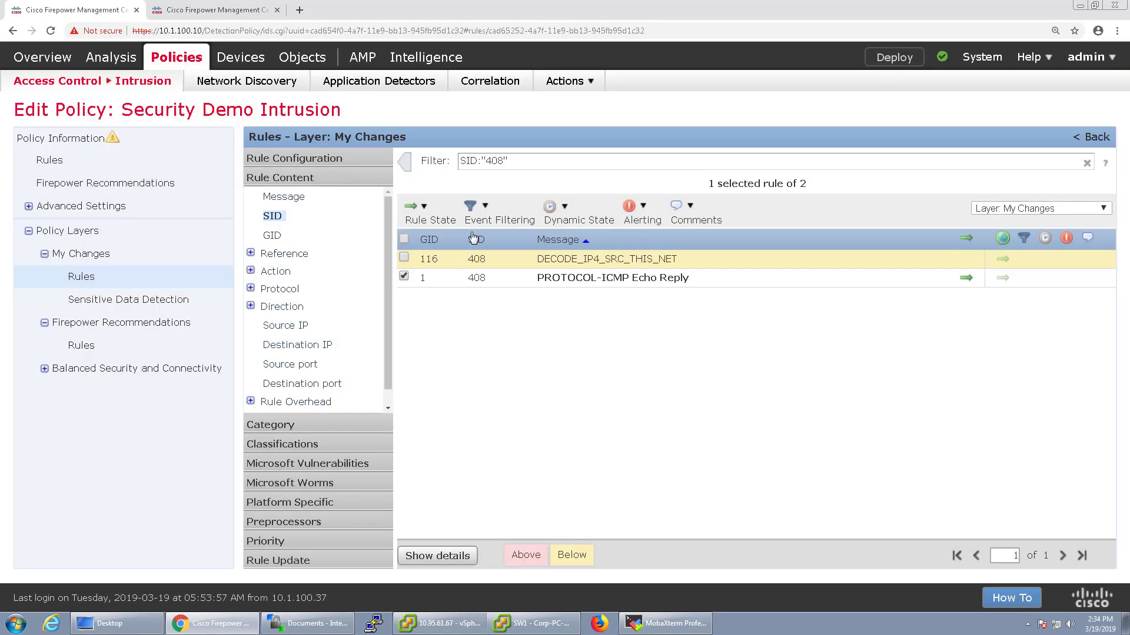
Explore the Echo Reply rule's Event Filtering menu, opening and cancelling Add Suppression
left_click(494, 213)
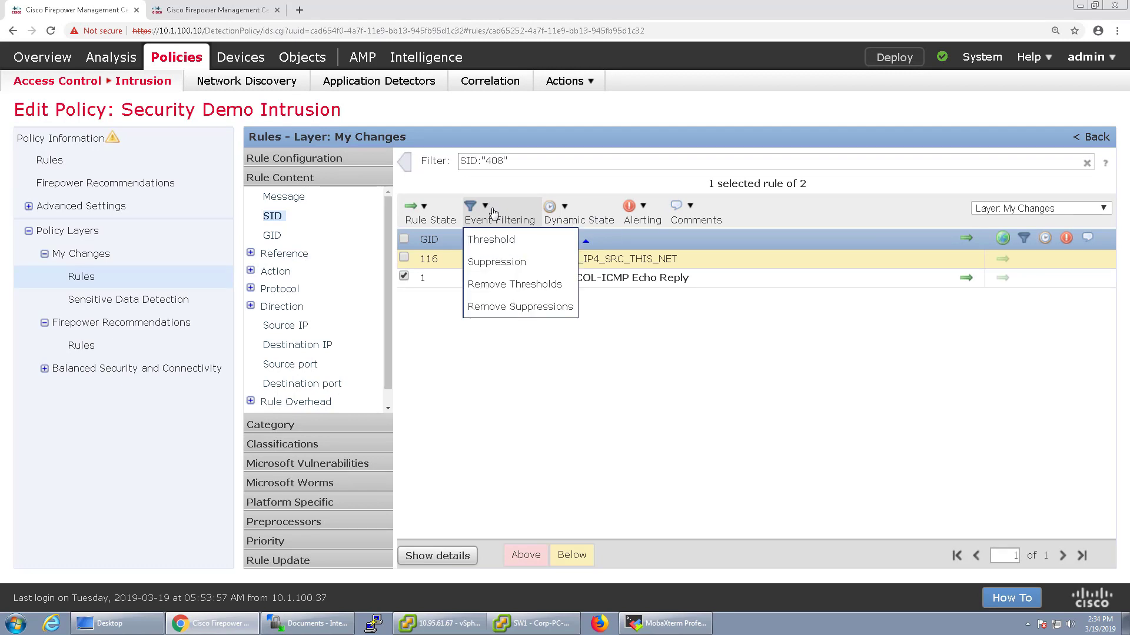
left_click(718, 407)
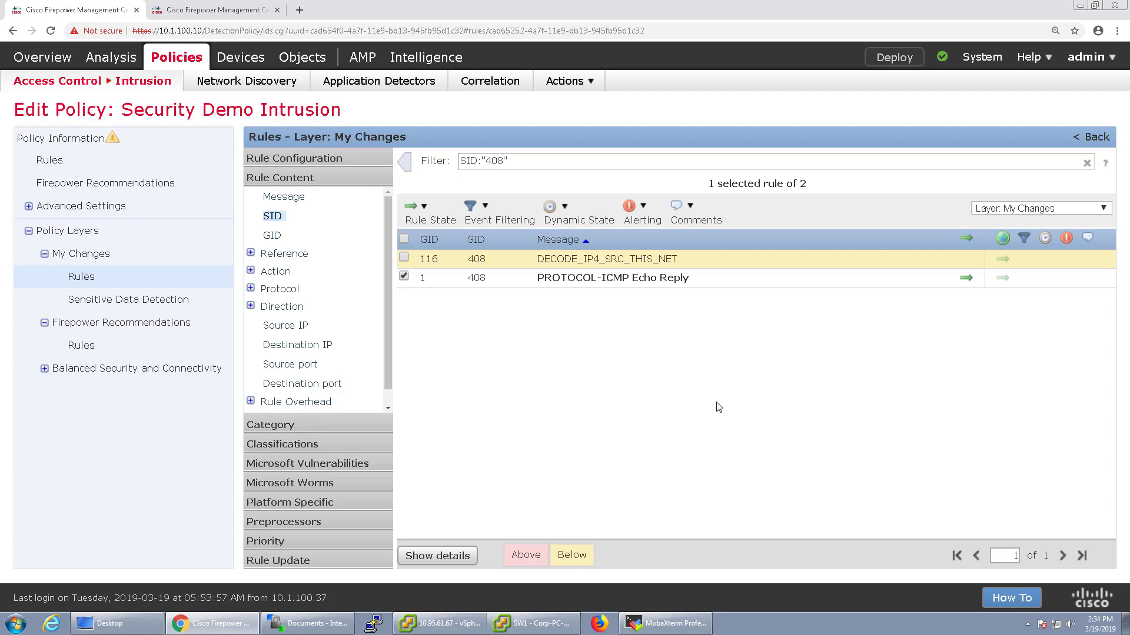
left_click(471, 209)
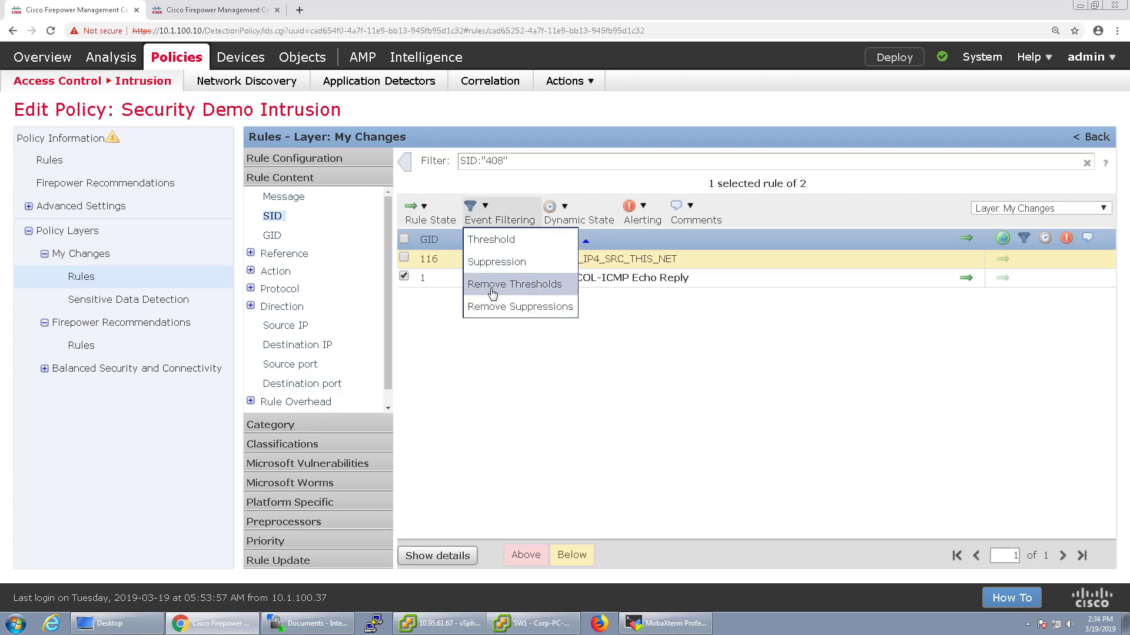
left_click(492, 265)
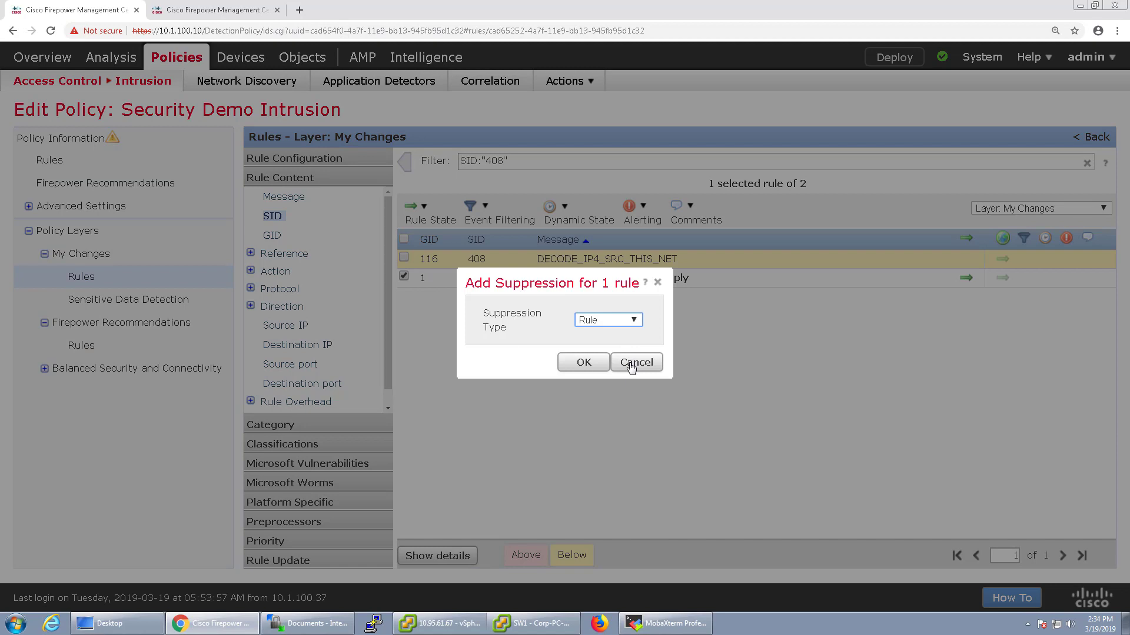
left_click(631, 365)
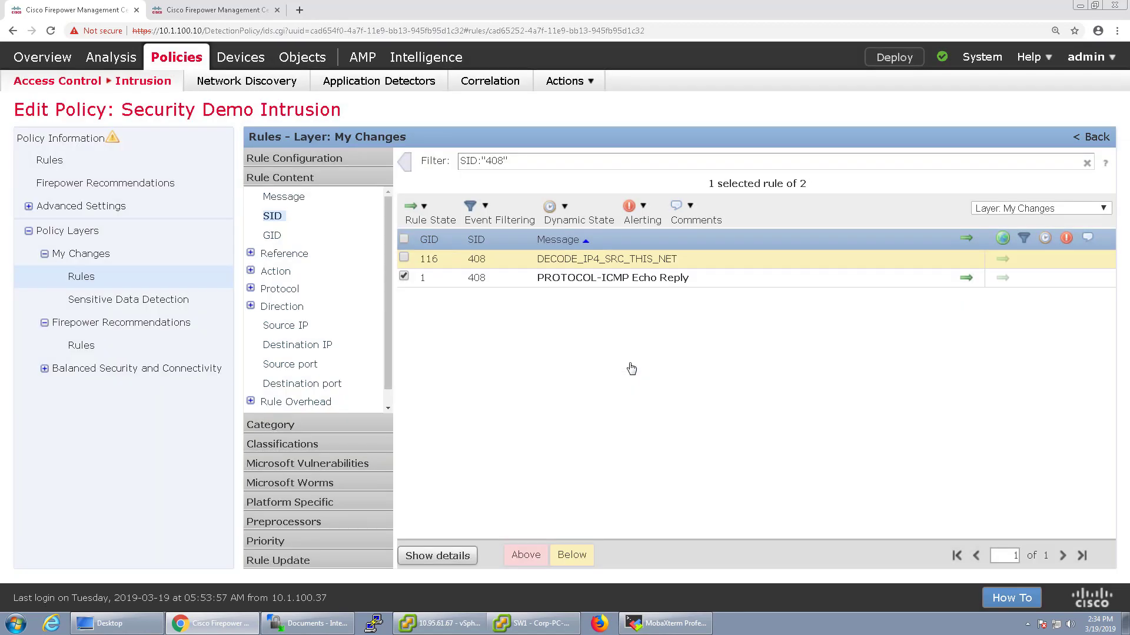
left_click(503, 221)
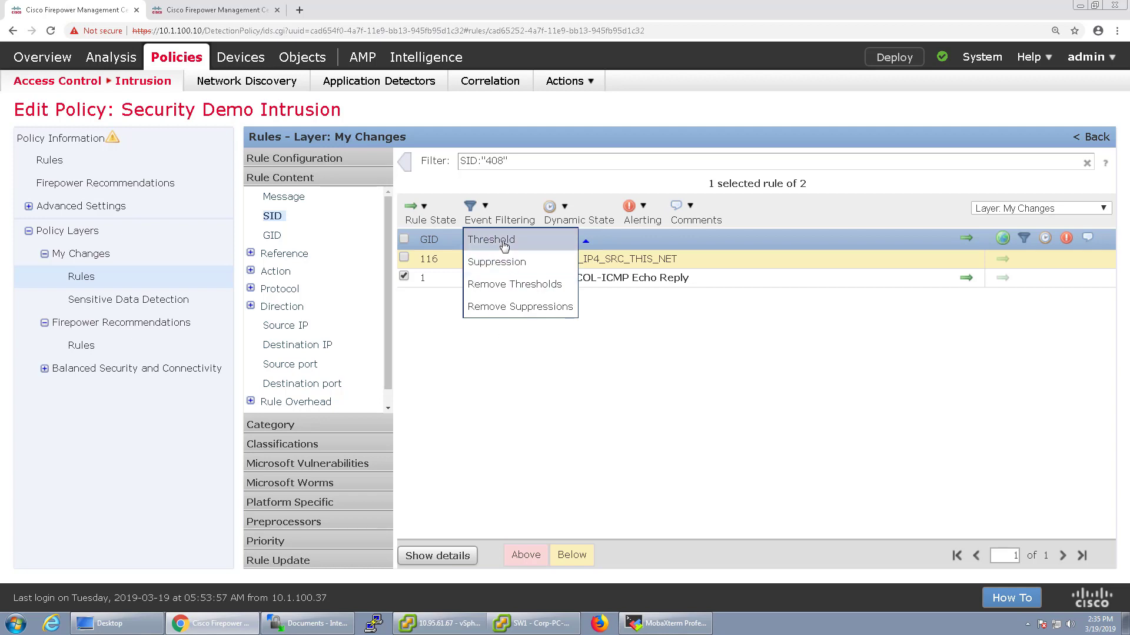
Start a threshold on rule 1:408 and settle on the Limit type
left_click(500, 241)
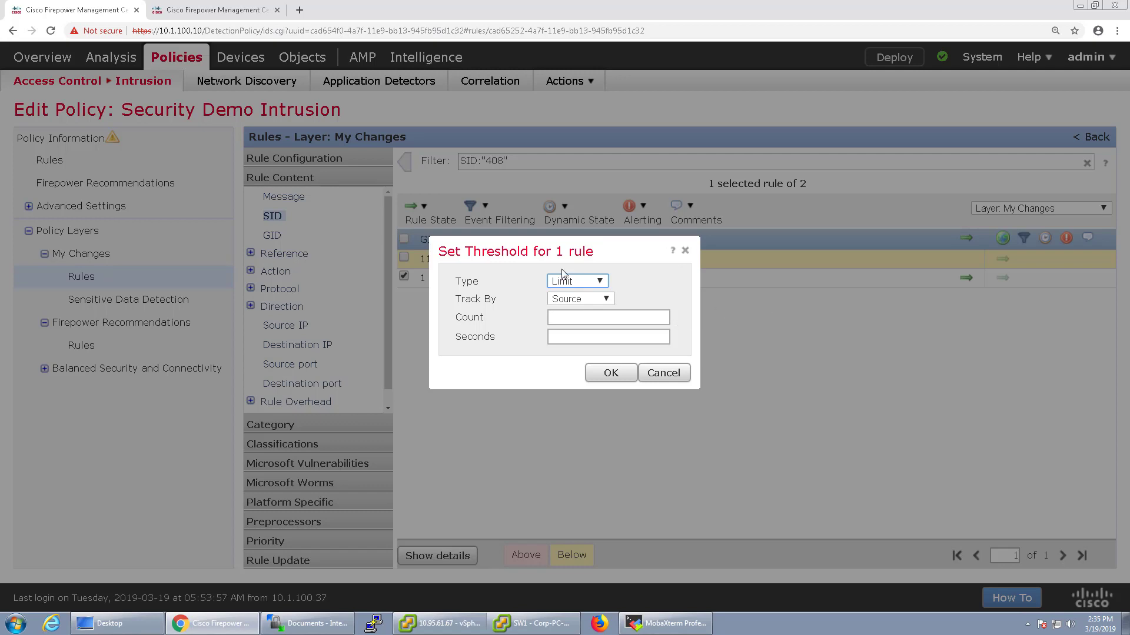
left_click(575, 281)
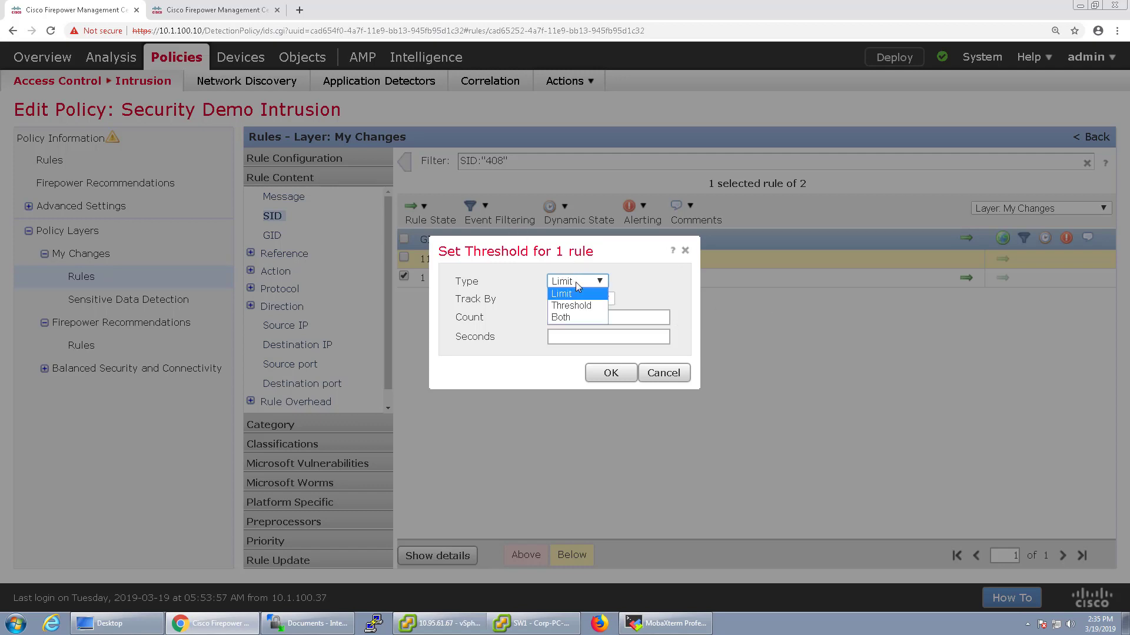
left_click(575, 281)
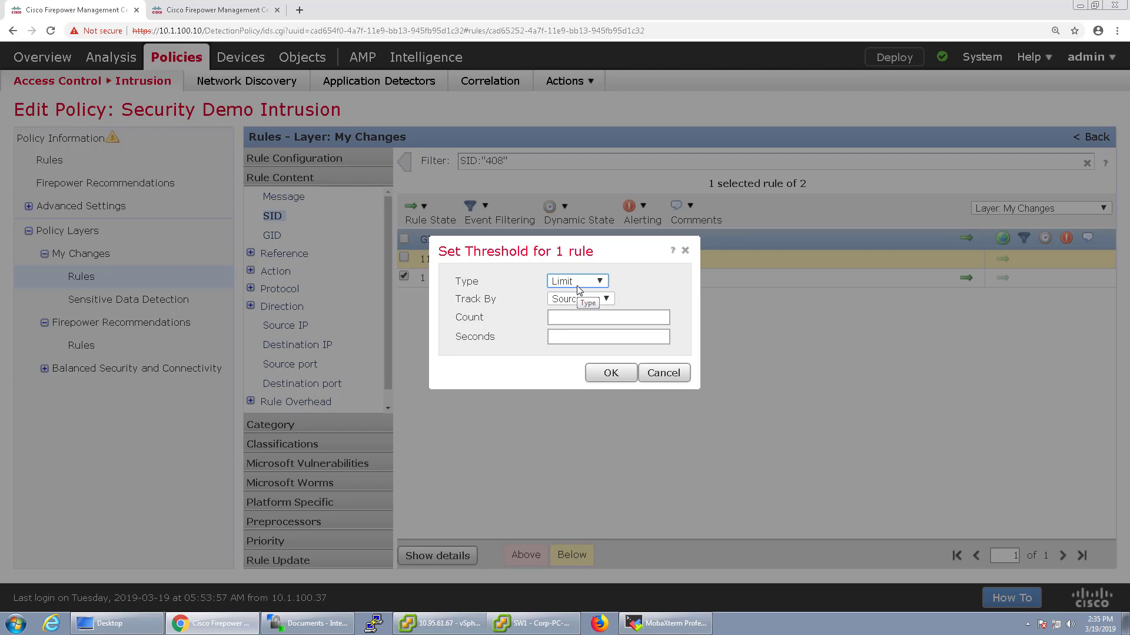
left_click(578, 283)
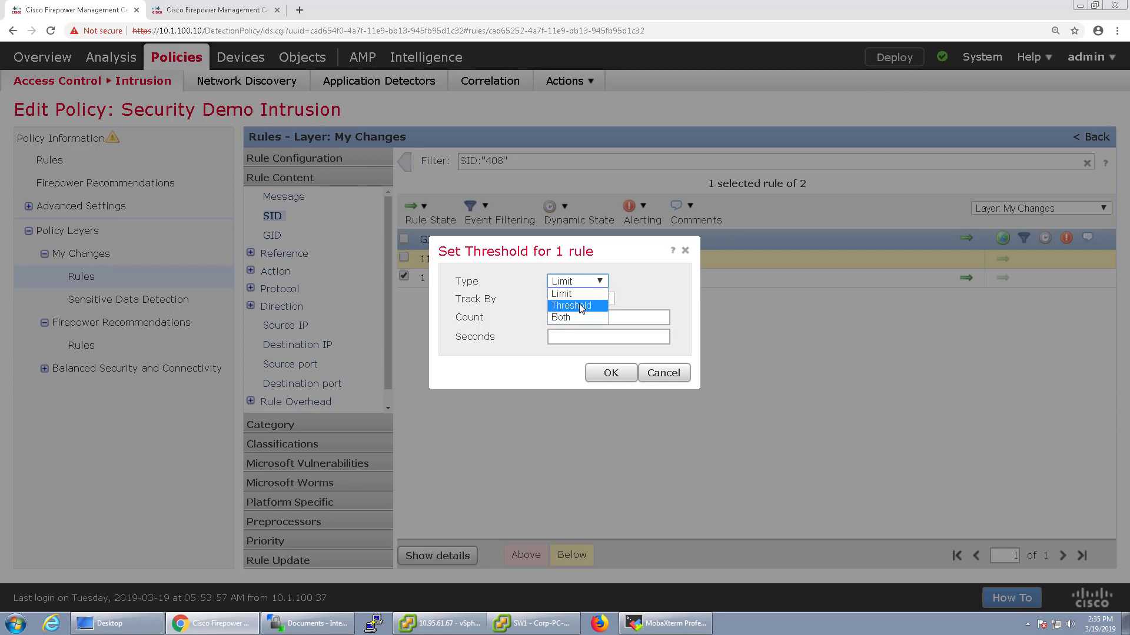
left_click(581, 306)
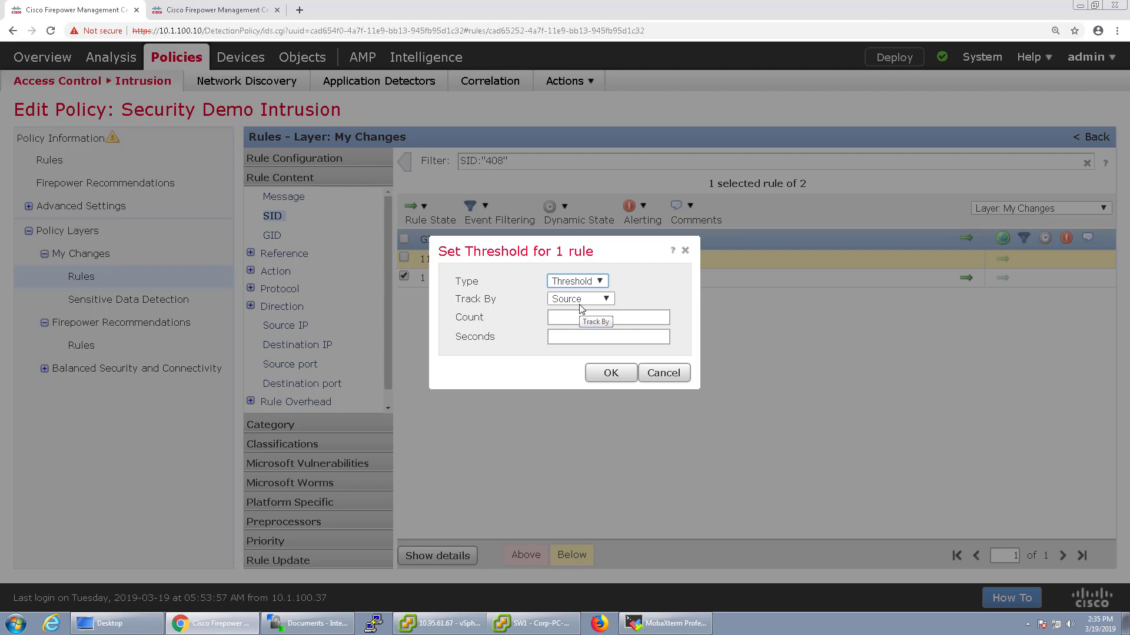
left_click(577, 281)
left_click(570, 293)
Enter count 10 per 5 seconds, tracked by source, and save the threshold
left_click(553, 317)
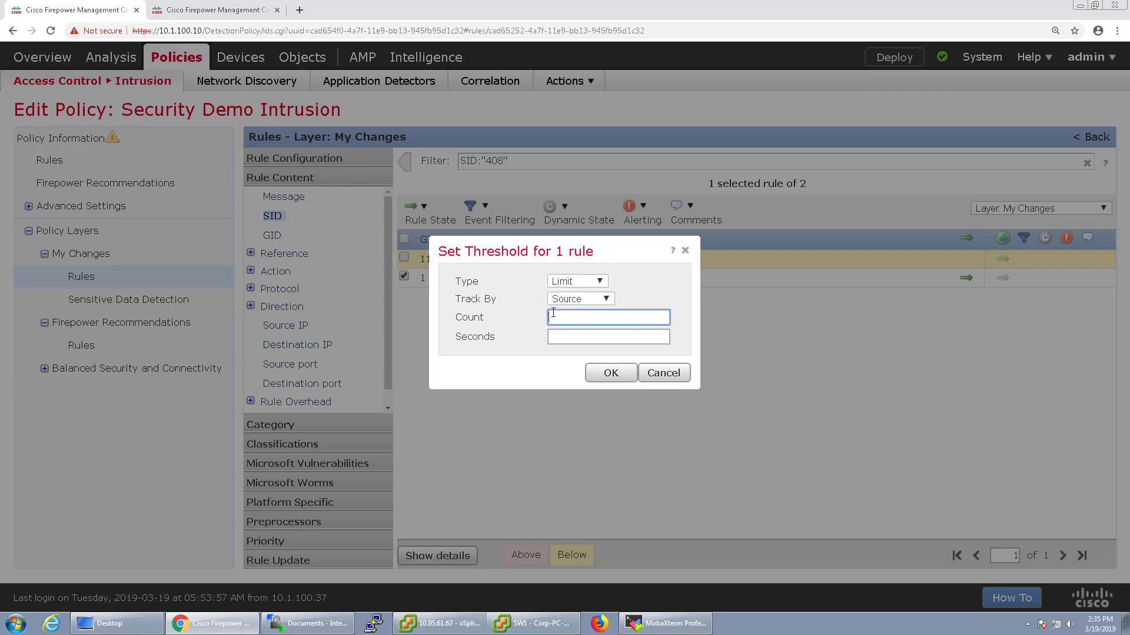
type("10")
left_click(568, 342)
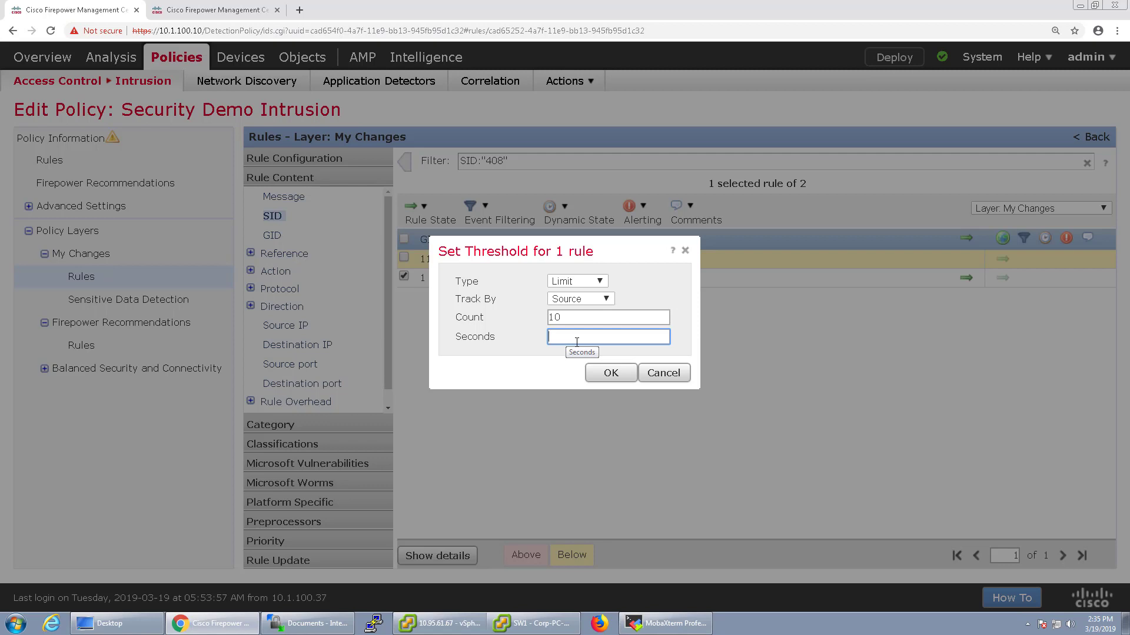
type("5")
left_click(611, 373)
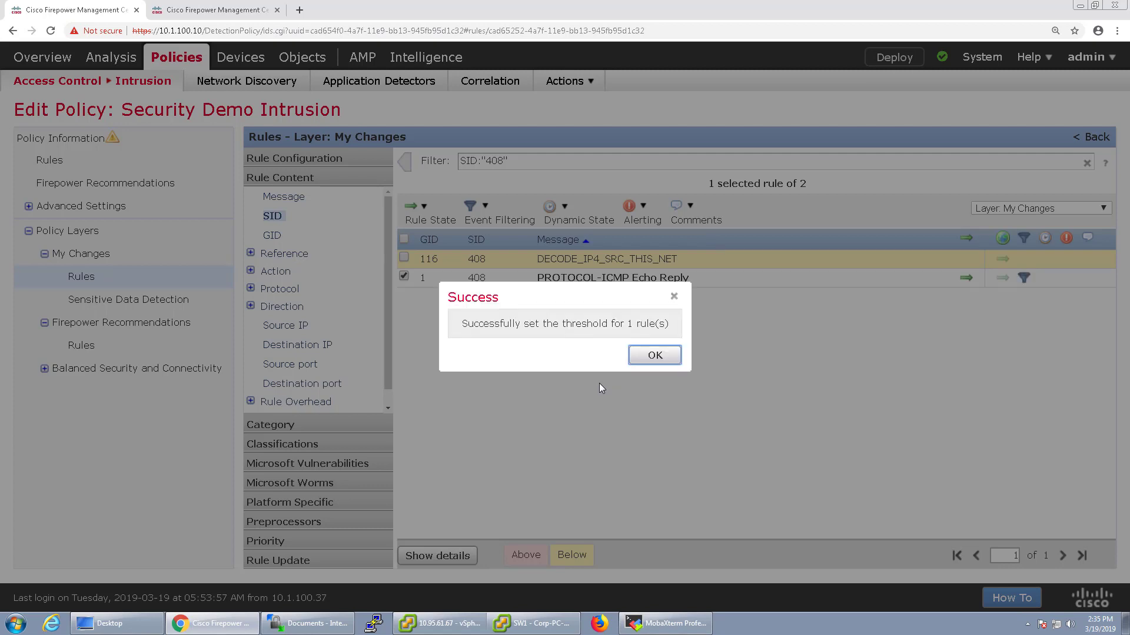
left_click(657, 360)
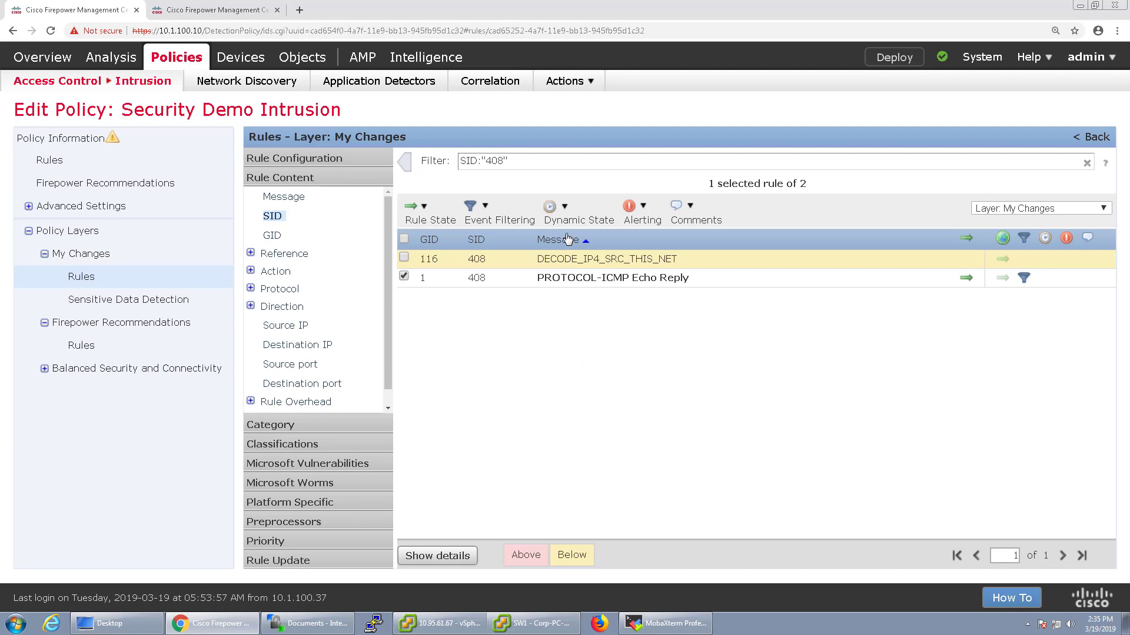
Open and cancel a second threshold dialog, then show the Dynamic State options
left_click(499, 216)
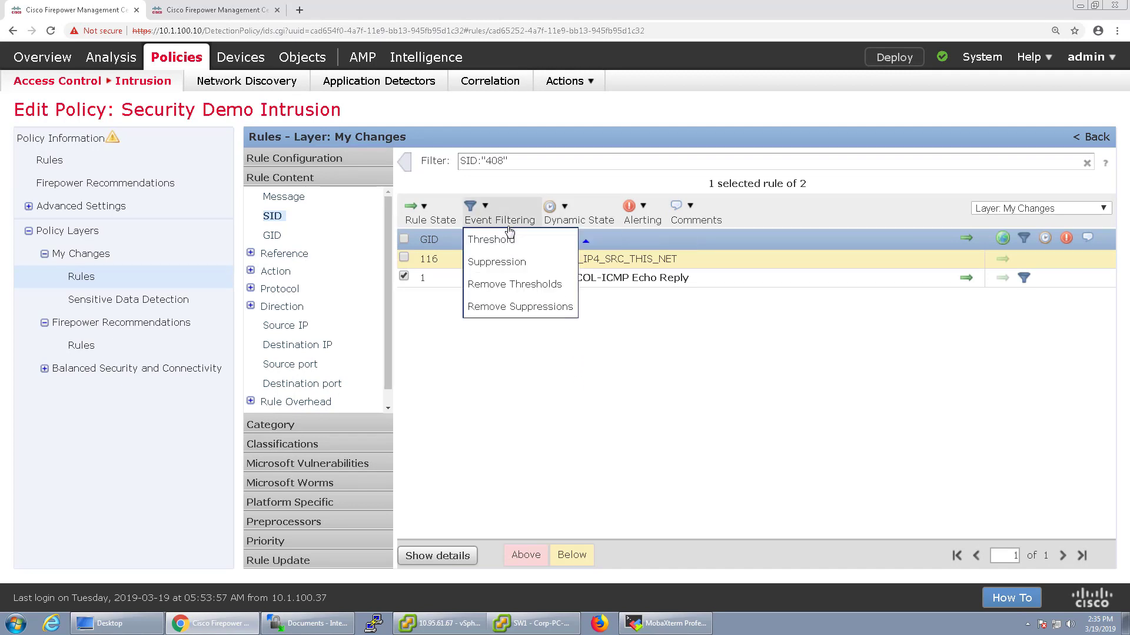
left_click(518, 240)
left_click(569, 299)
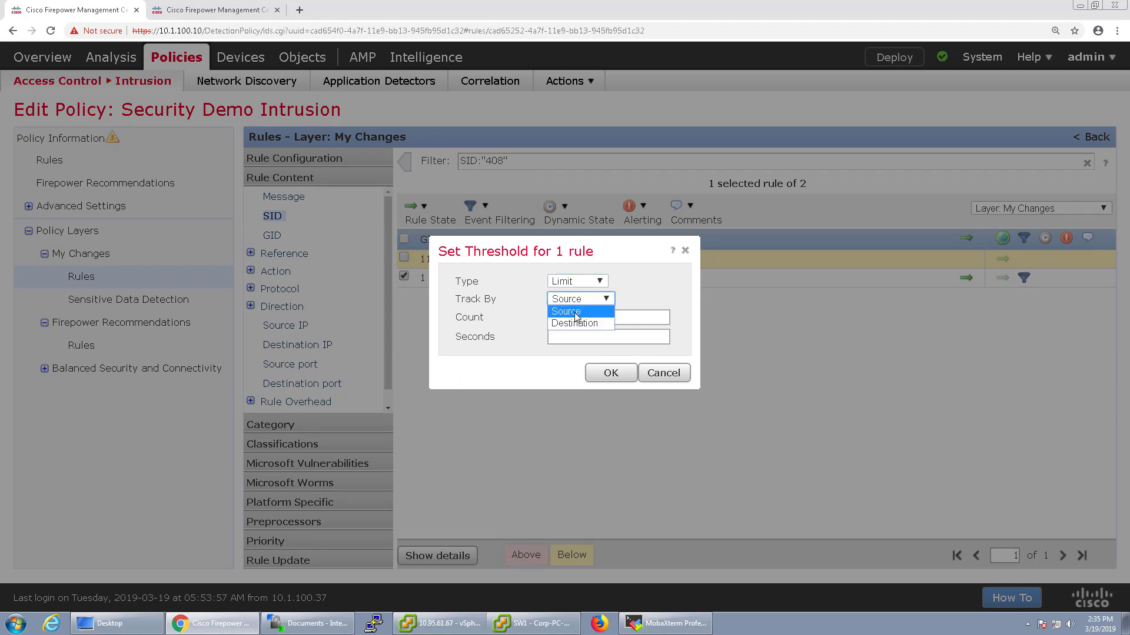
left_click(662, 373)
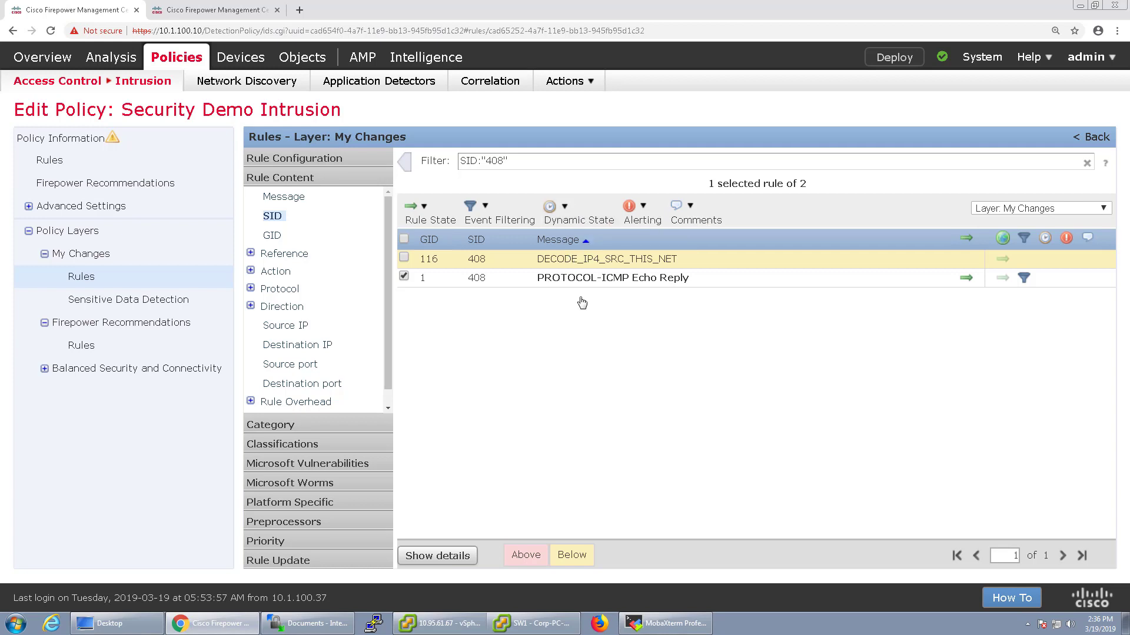
left_click(576, 214)
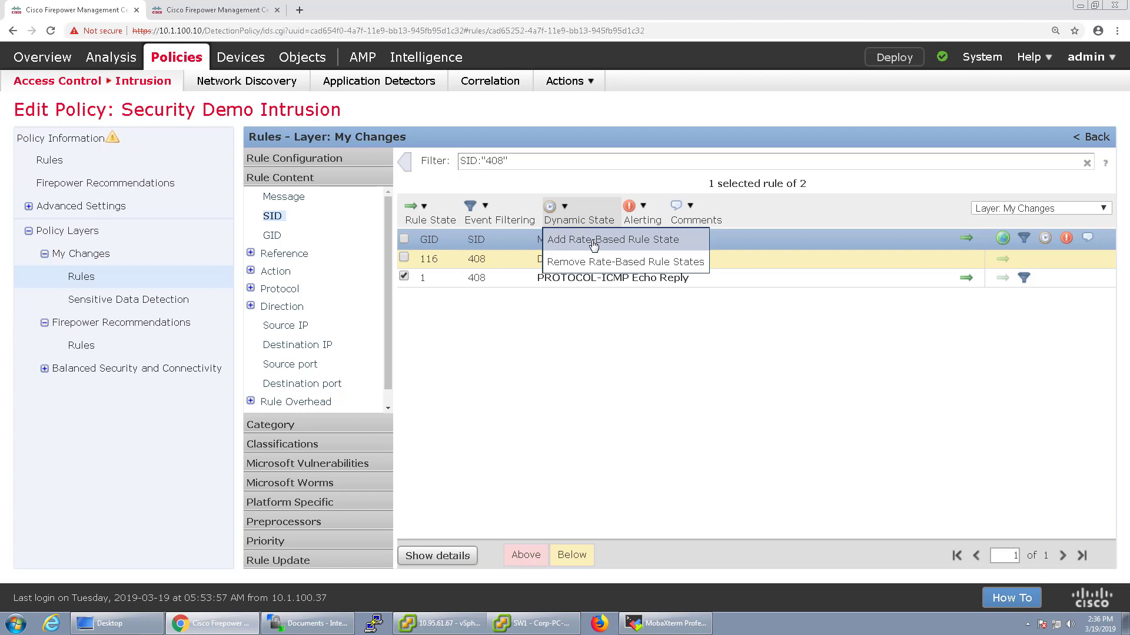
Start a rate-based rule state for rule 1:408, tracked by Rule
left_click(593, 243)
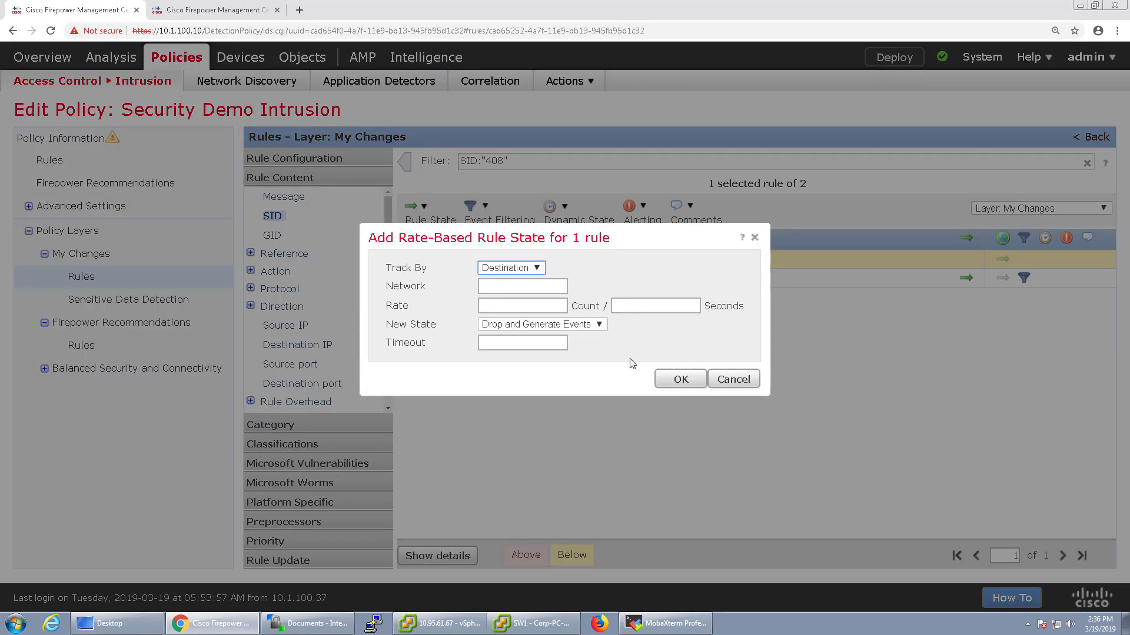
left_click(526, 272)
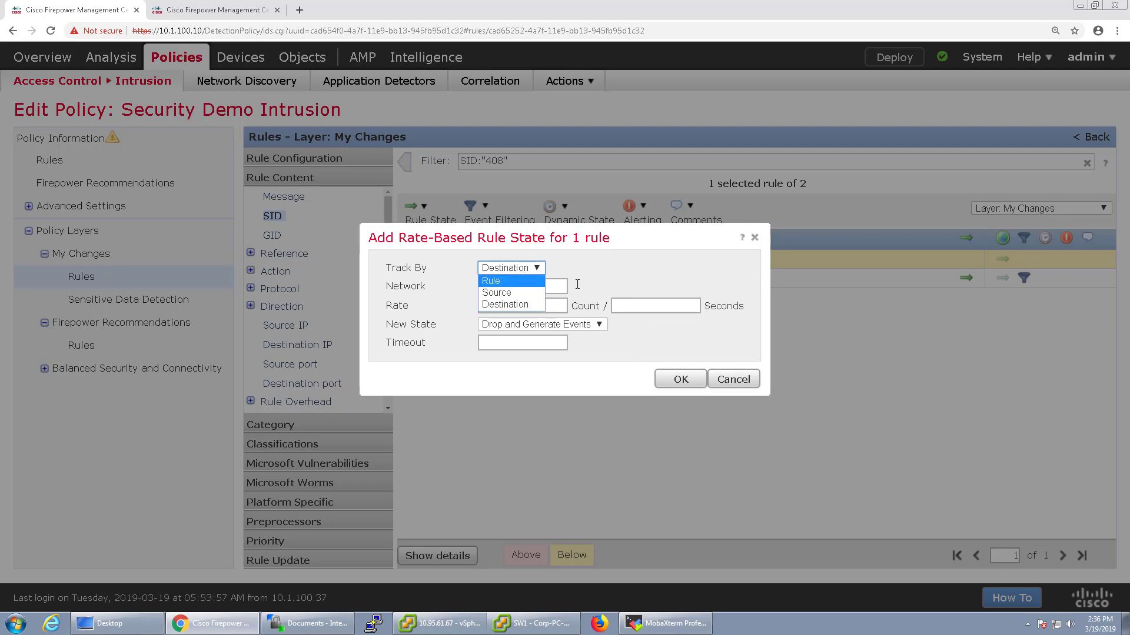
left_click(581, 287)
left_click(521, 271)
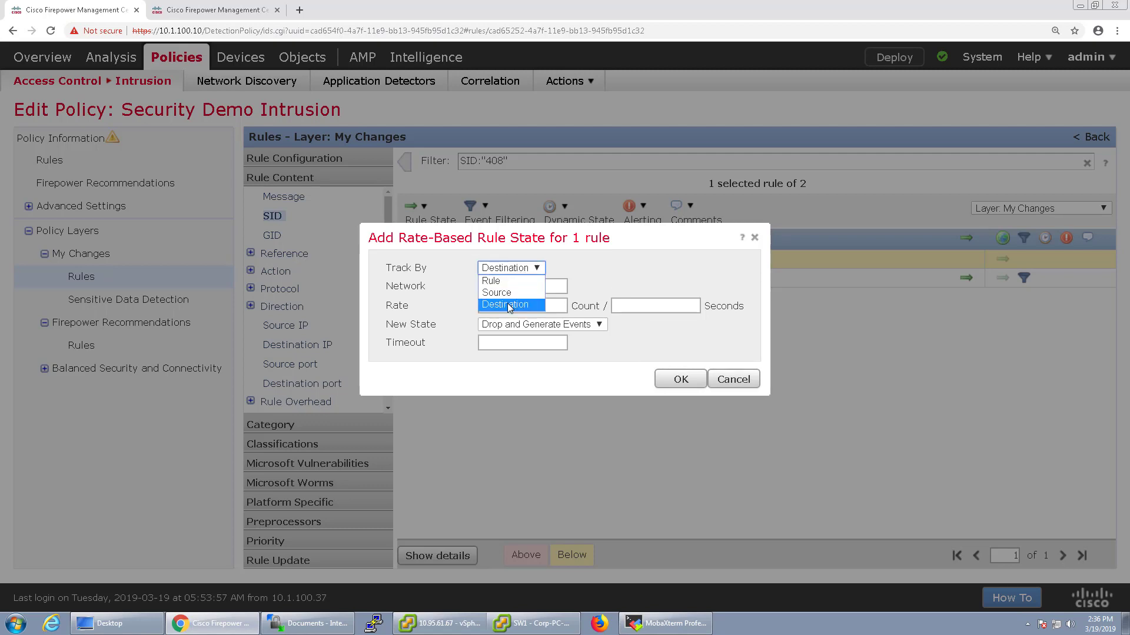
left_click(509, 306)
left_click(533, 273)
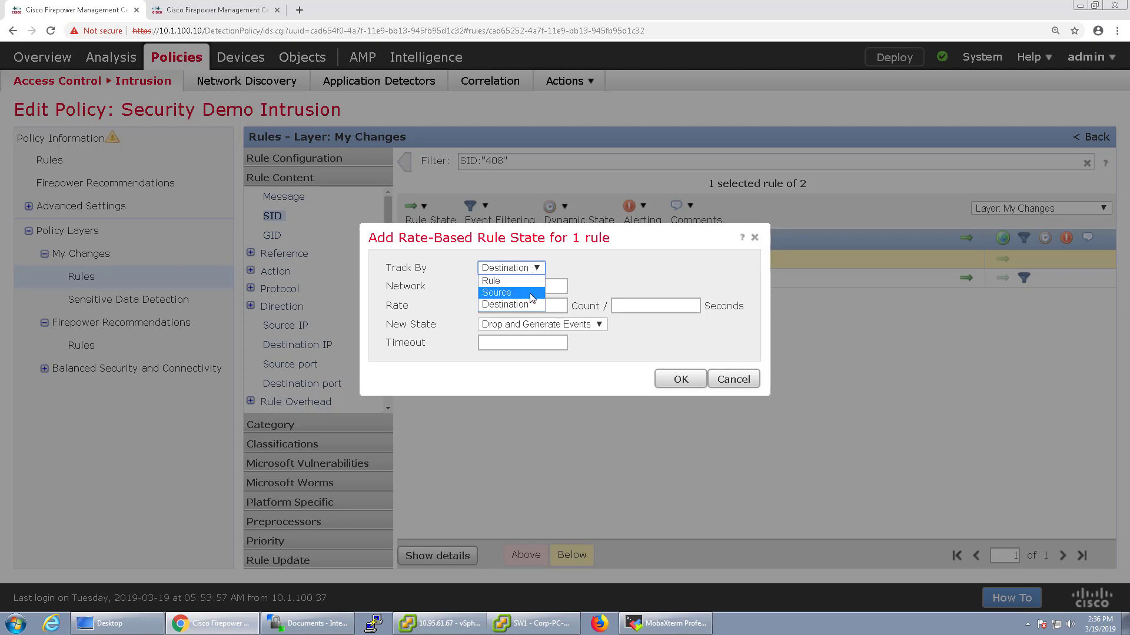
left_click(533, 293)
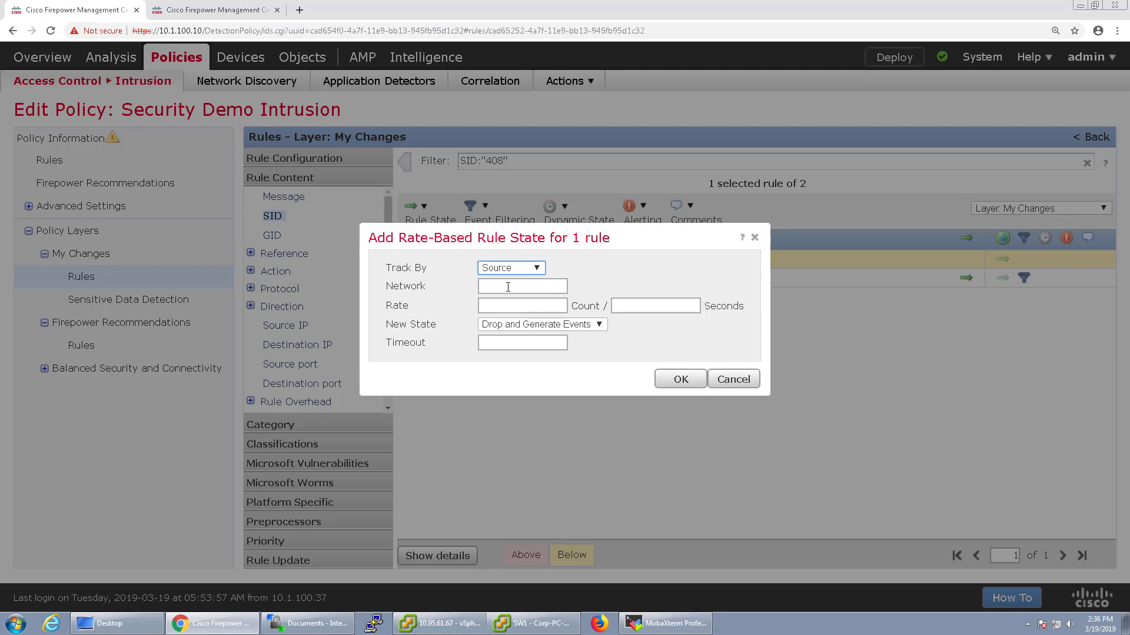
left_click(515, 268)
left_click(512, 279)
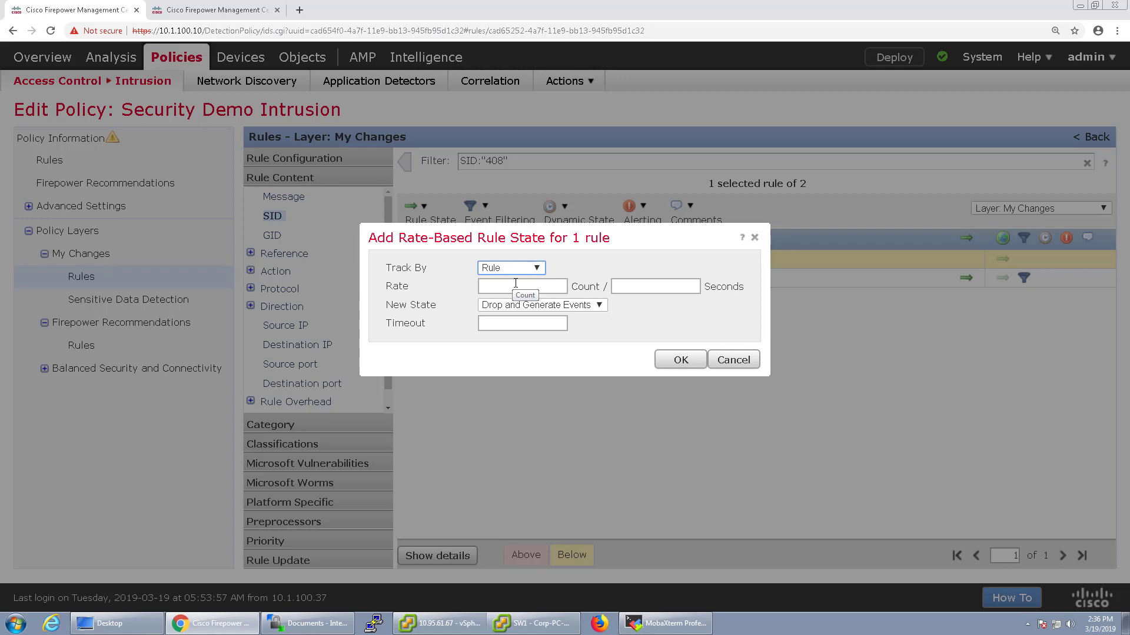
Set rate 50 per 10 seconds, Drop and Generate Events, timeout 60, and apply
left_click(526, 288)
type("50")
key("Tab")
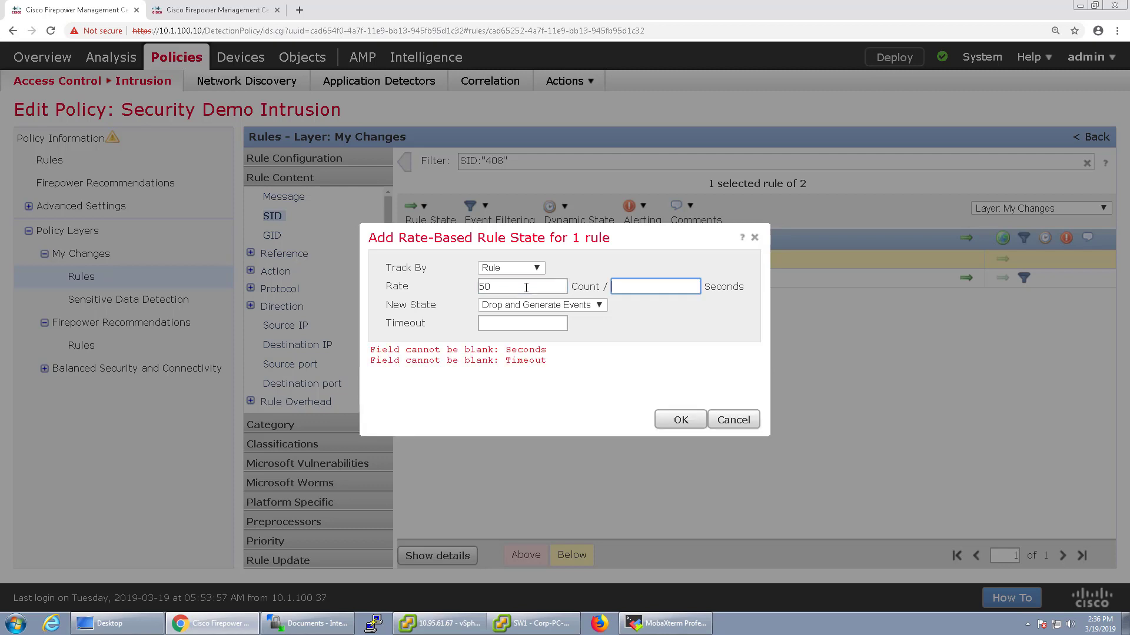
type("10")
left_click(547, 310)
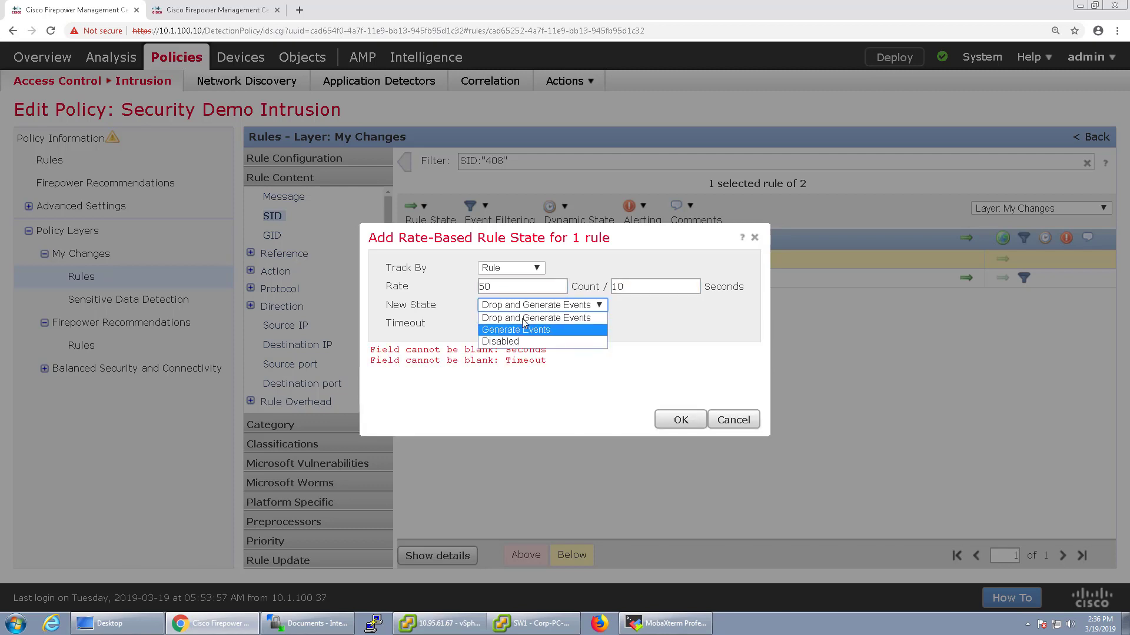
left_click(523, 319)
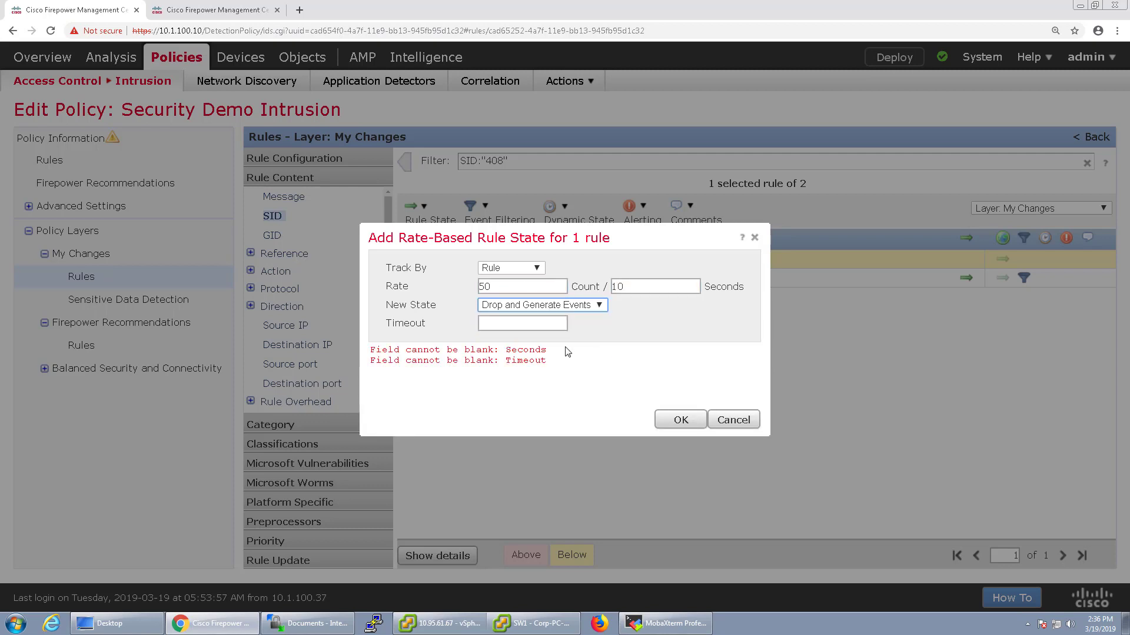
left_click(532, 324)
type("60")
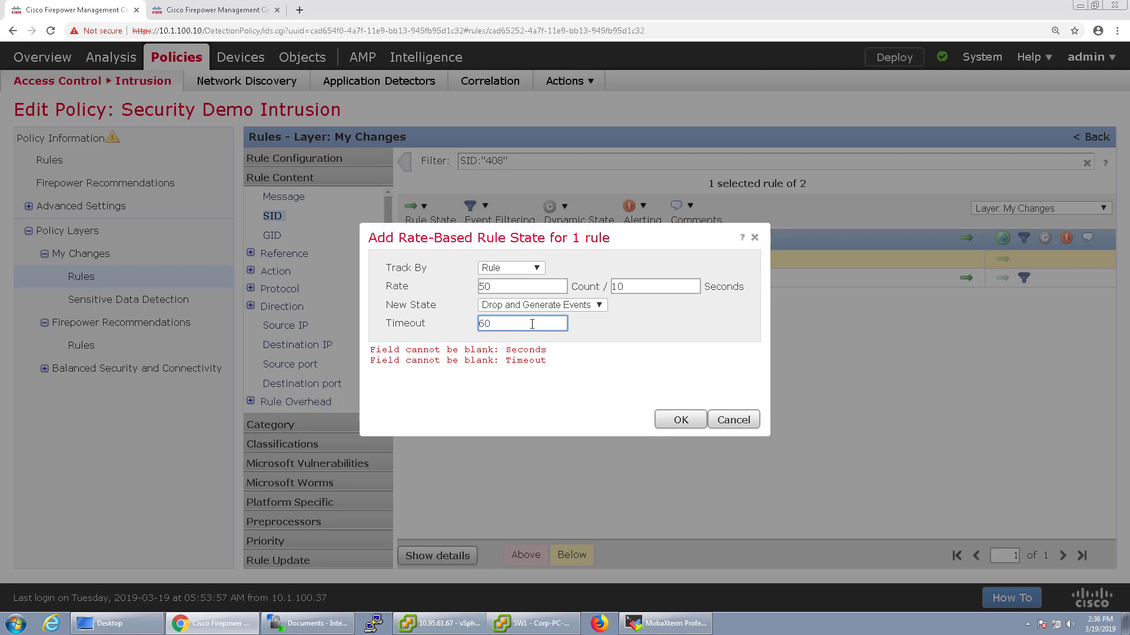
left_click(674, 418)
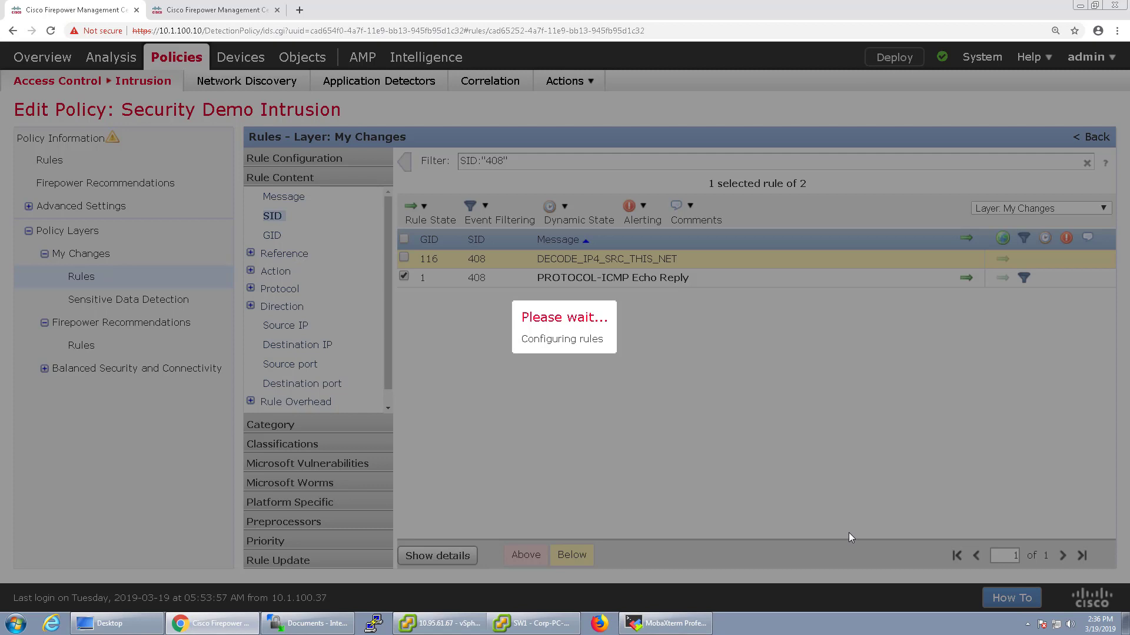
Add the comment 'This is for my labbing video. Delete when done.' to rule 1:408
left_click(691, 357)
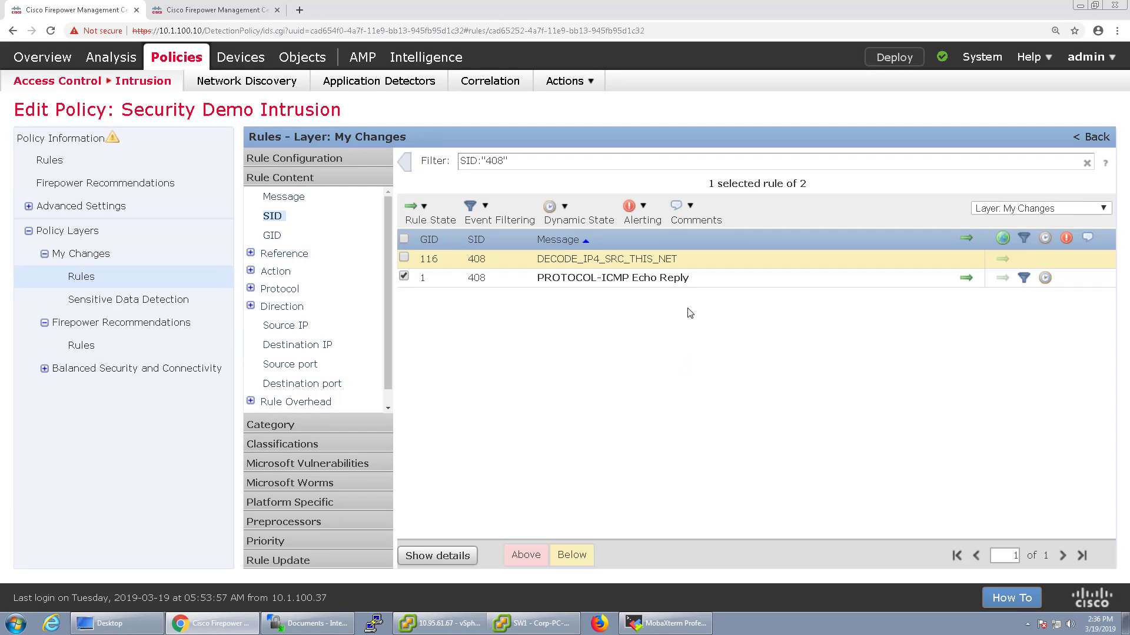
left_click(638, 212)
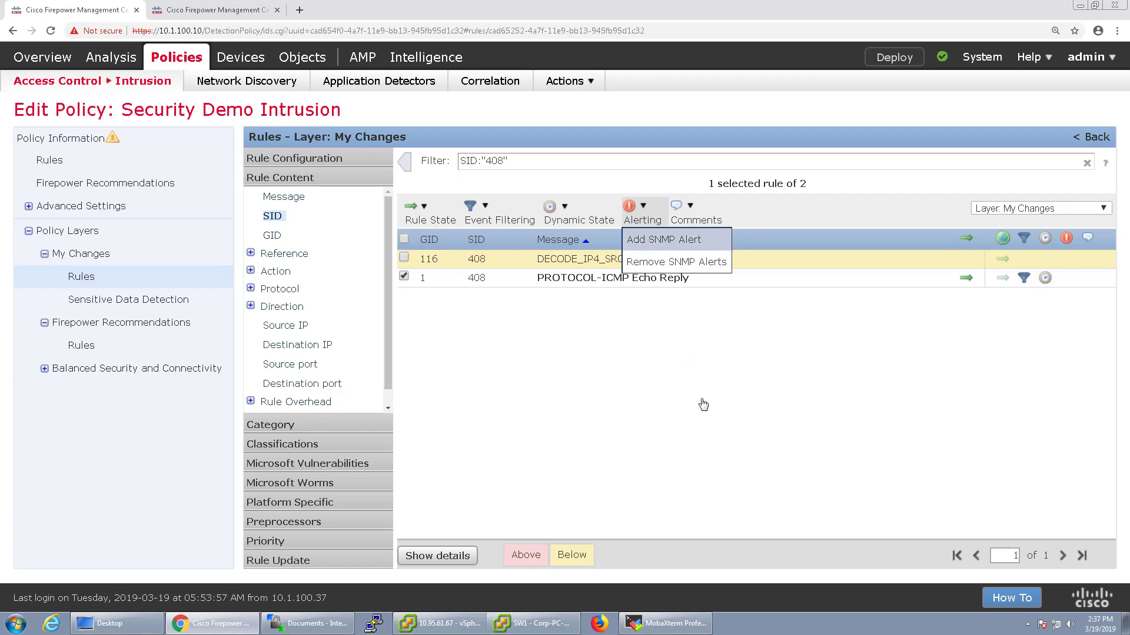
left_click(699, 220)
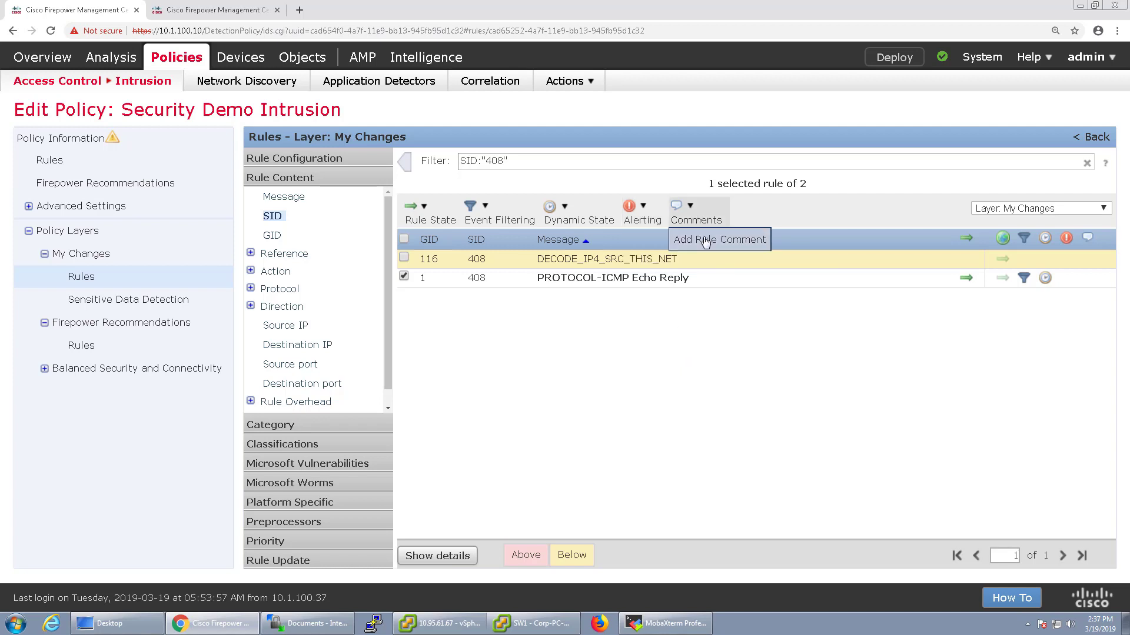
left_click(706, 241)
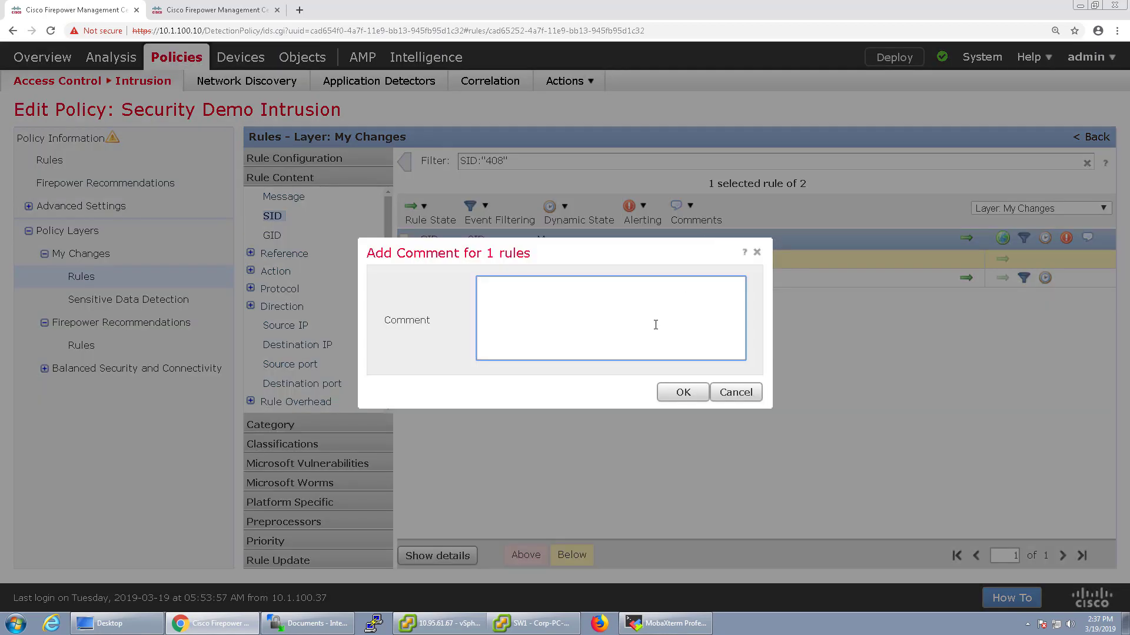
type("This is for my labbing video. Delete w")
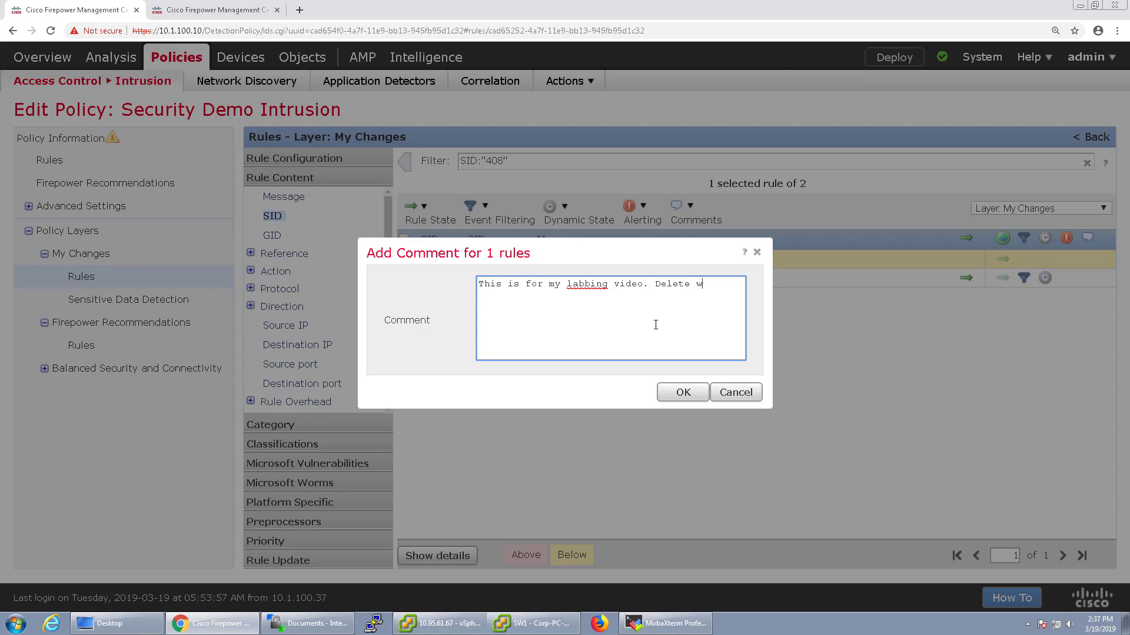
type("hen done.")
left_click(686, 394)
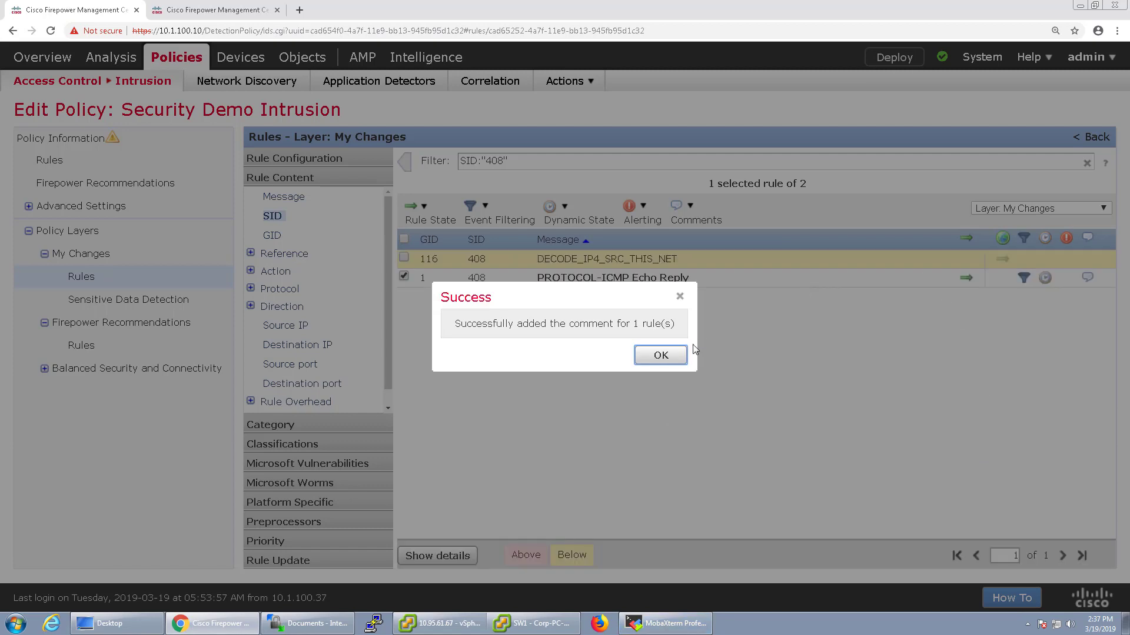
left_click(660, 356)
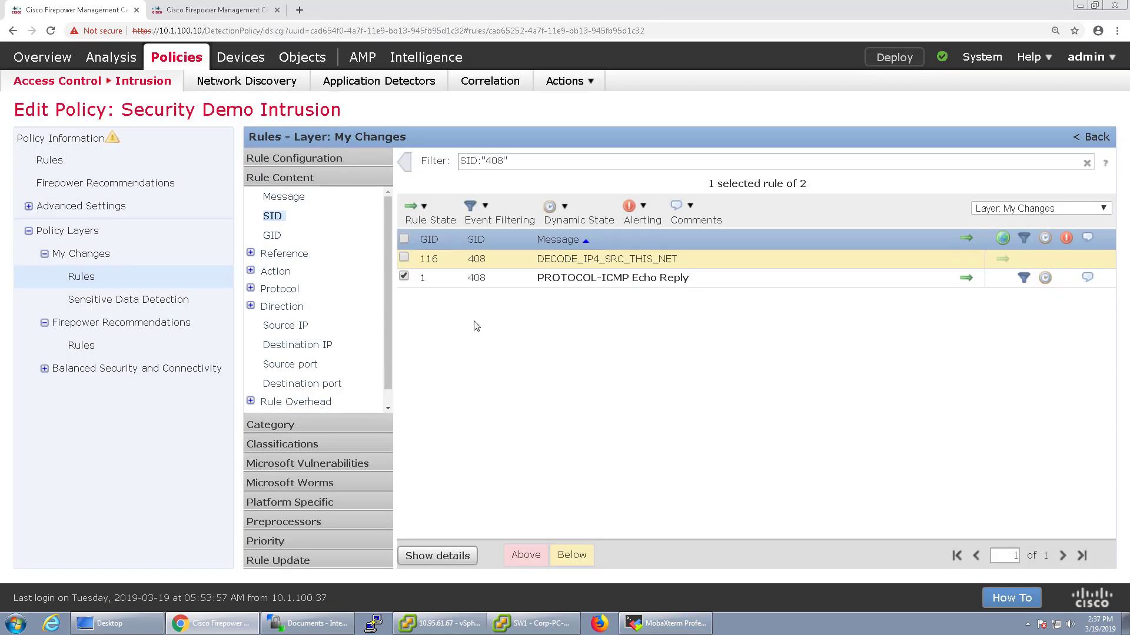
Review rule 1:408's details: 10-per-5-second limit threshold and 50-per-10-second rate state
left_click(449, 556)
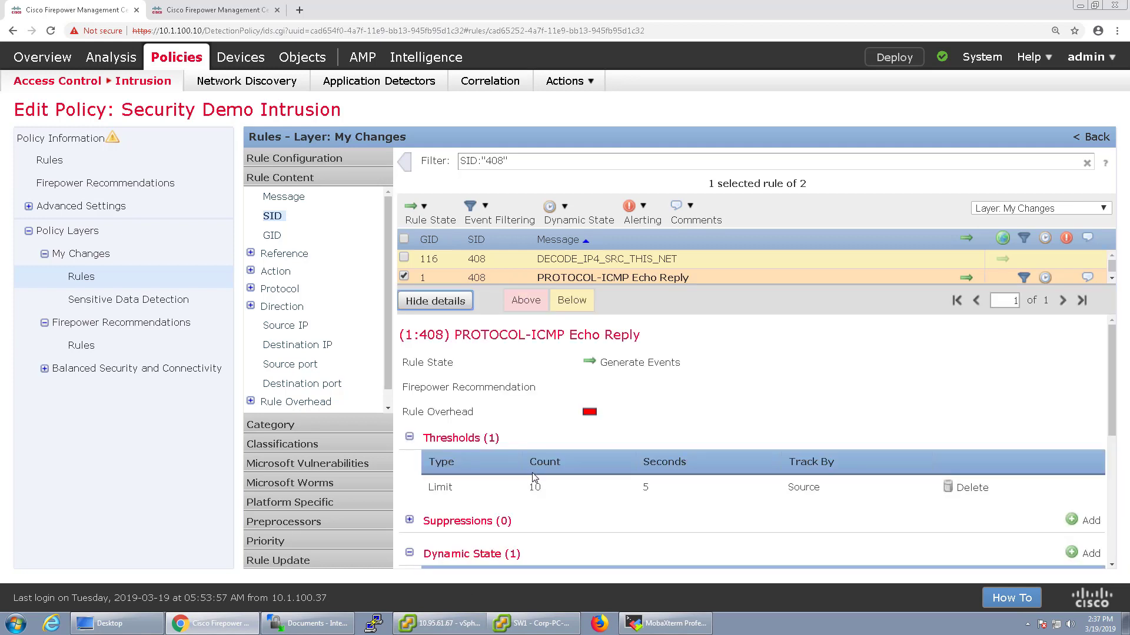
scroll(532, 472, "down", 2)
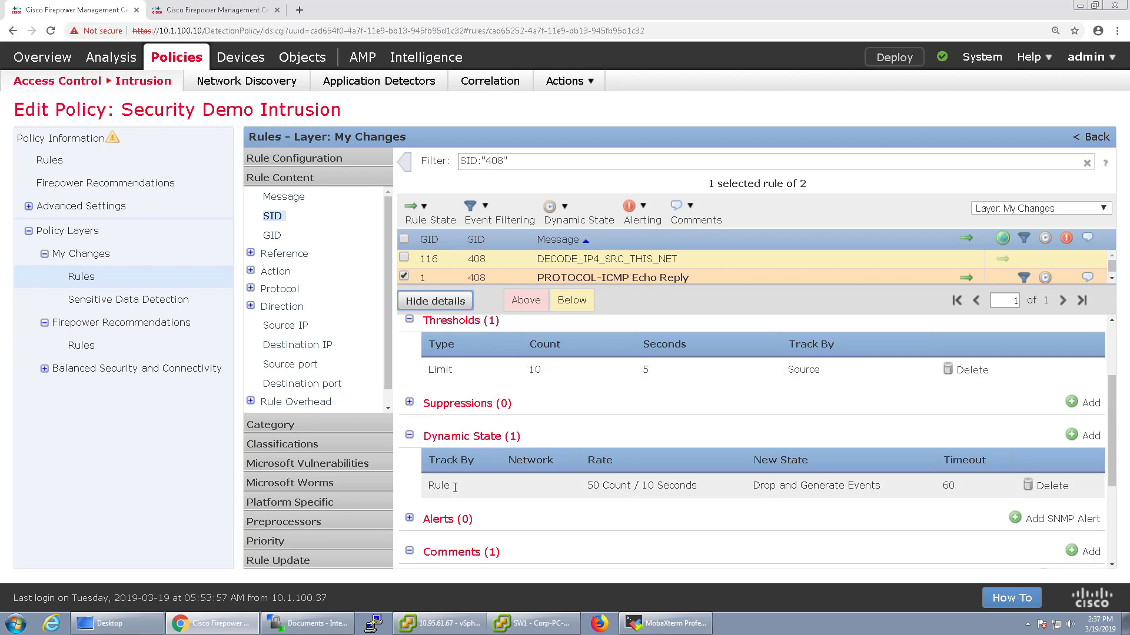
left_click_drag(587, 485, 702, 485)
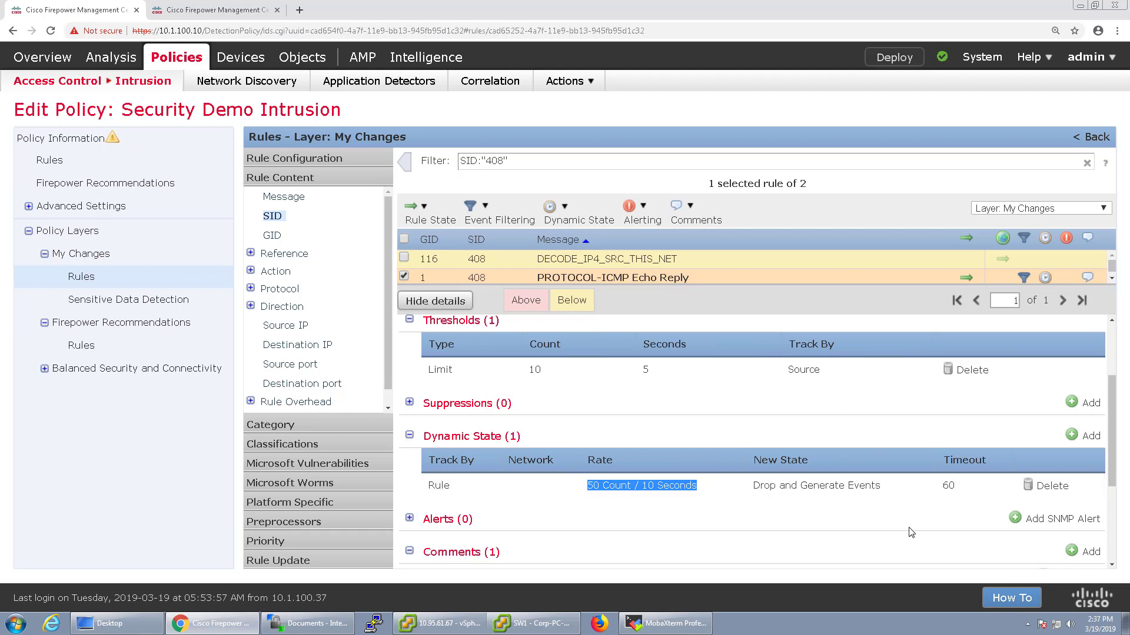
scroll(588, 489, "down", 3)
left_click(409, 378)
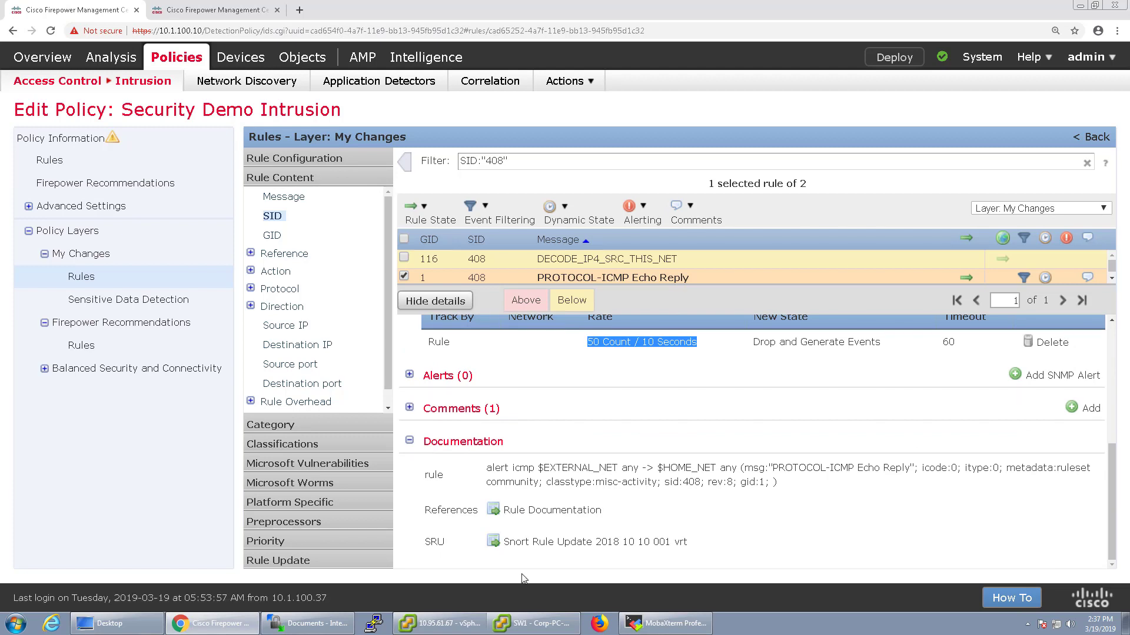
left_click(118, 144)
Commit the Security Demo Intrusion policy changes and deploy them to FTDv
left_click(618, 478)
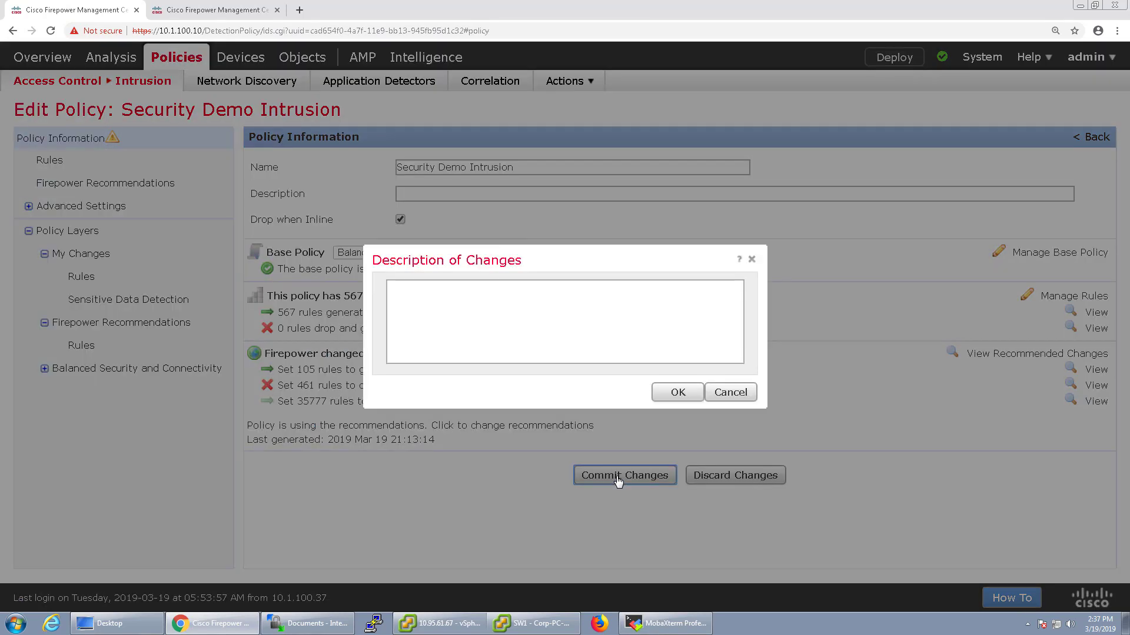
left_click(678, 392)
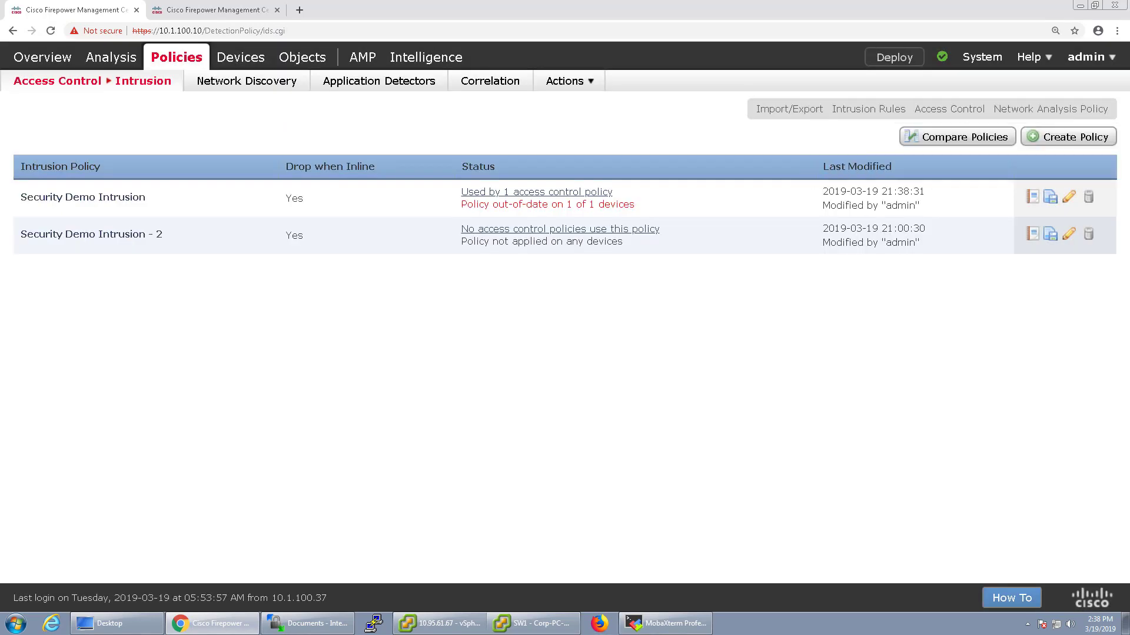
left_click(942, 57)
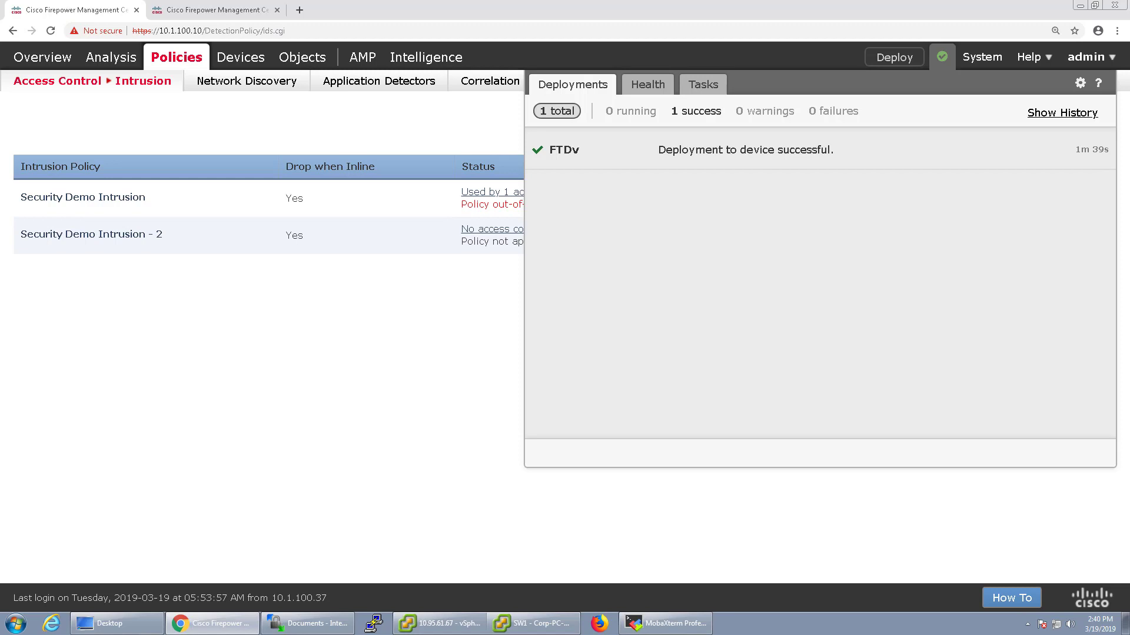
left_click(396, 383)
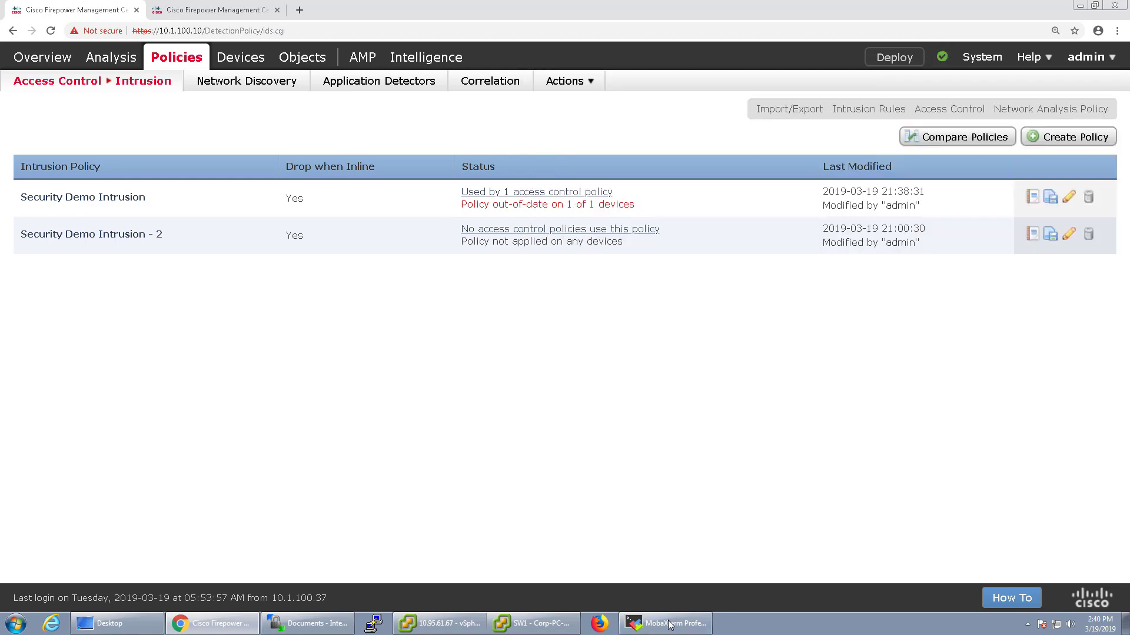
In the second Firepower tab, go to Analysis > Intrusions > Events
left_click(223, 10)
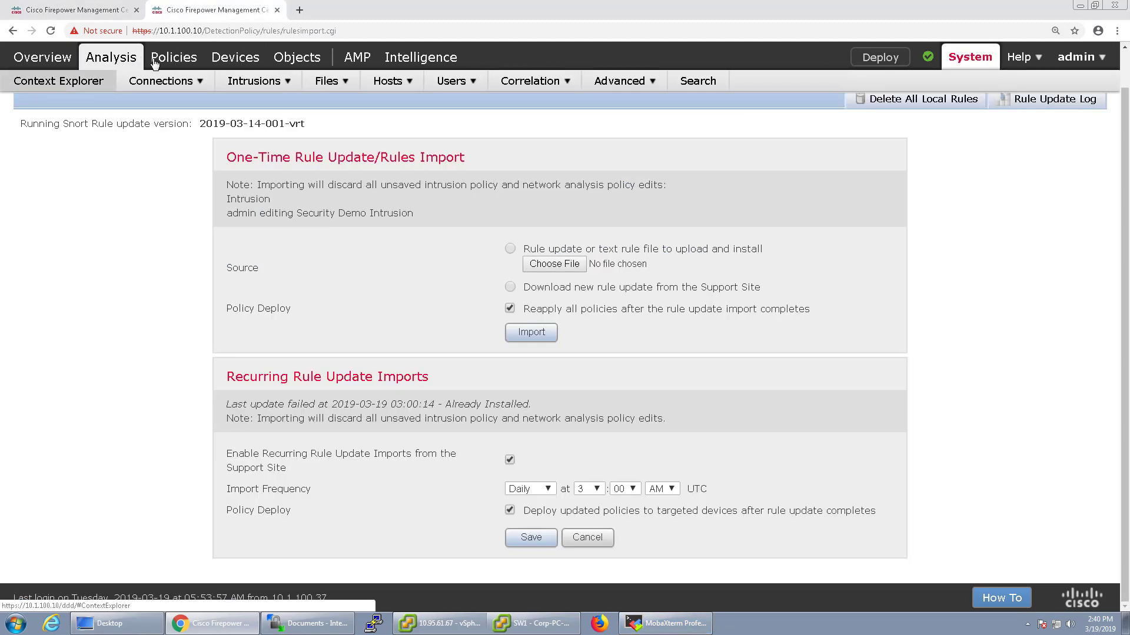
mouse_move(233, 82)
left_click(243, 105)
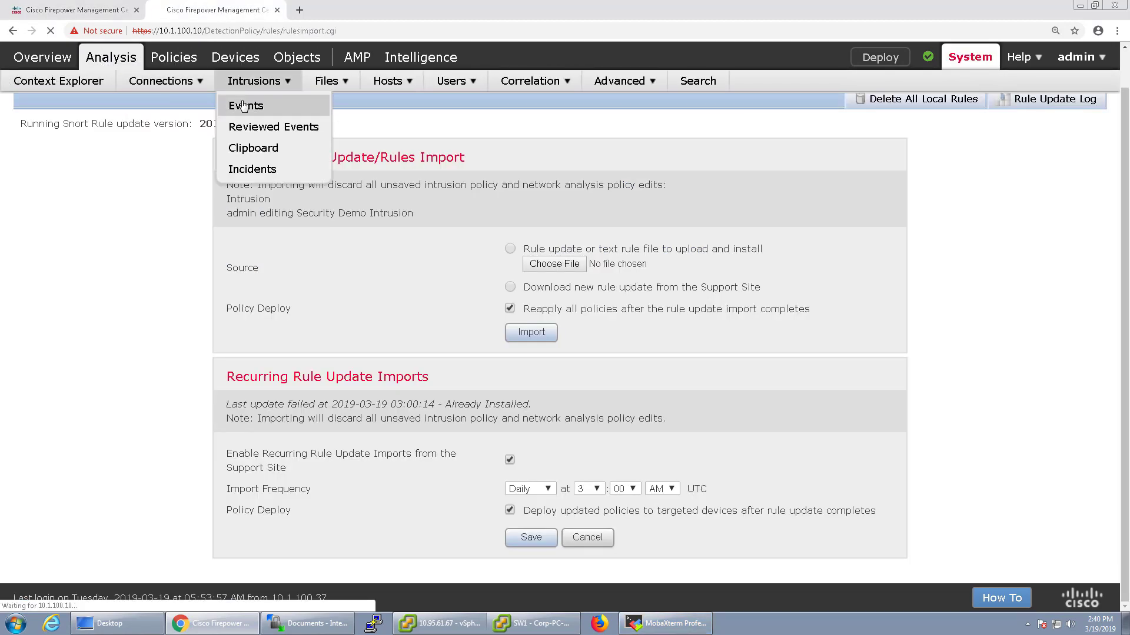
mouse_move(694, 627)
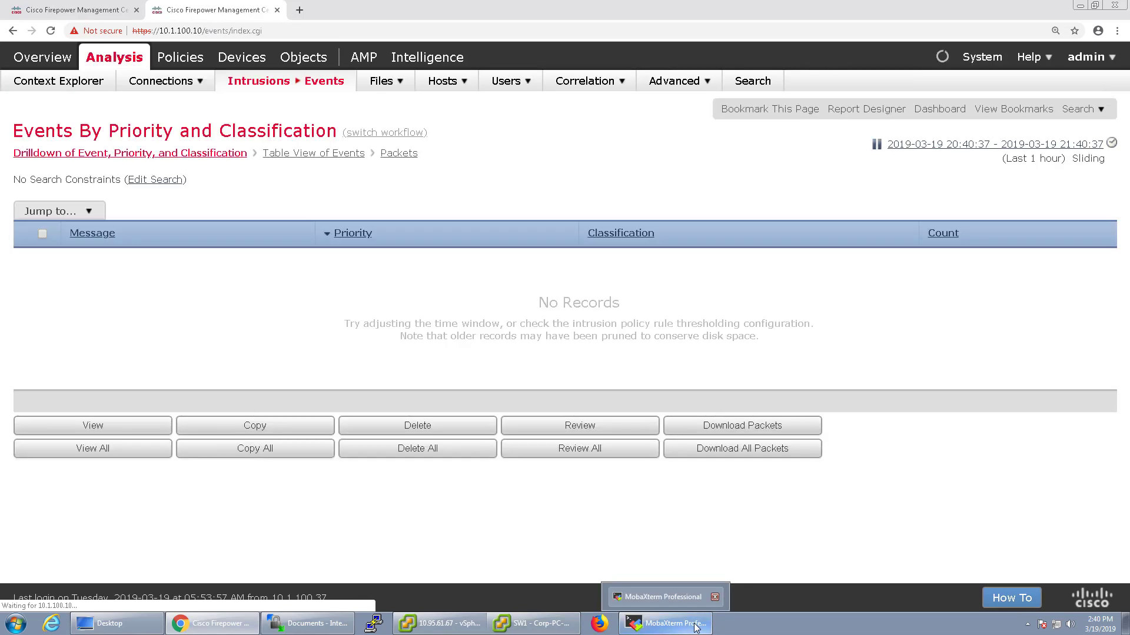
In MobaXterm, log in to switch Sw1 as admin and enter enable mode
left_click(694, 628)
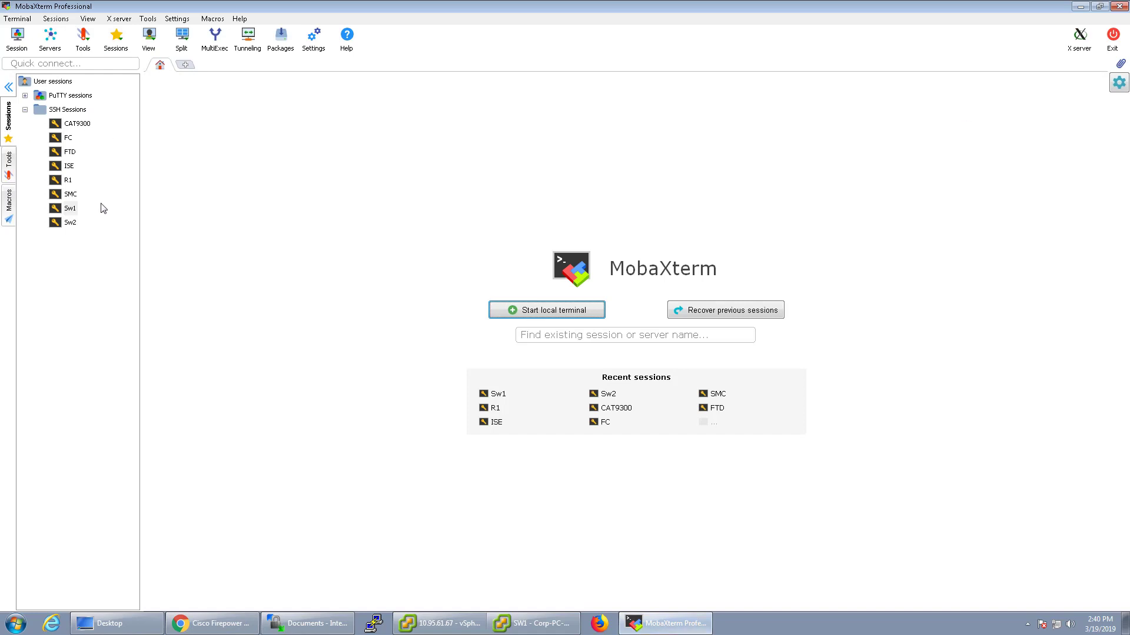
double_click(70, 208)
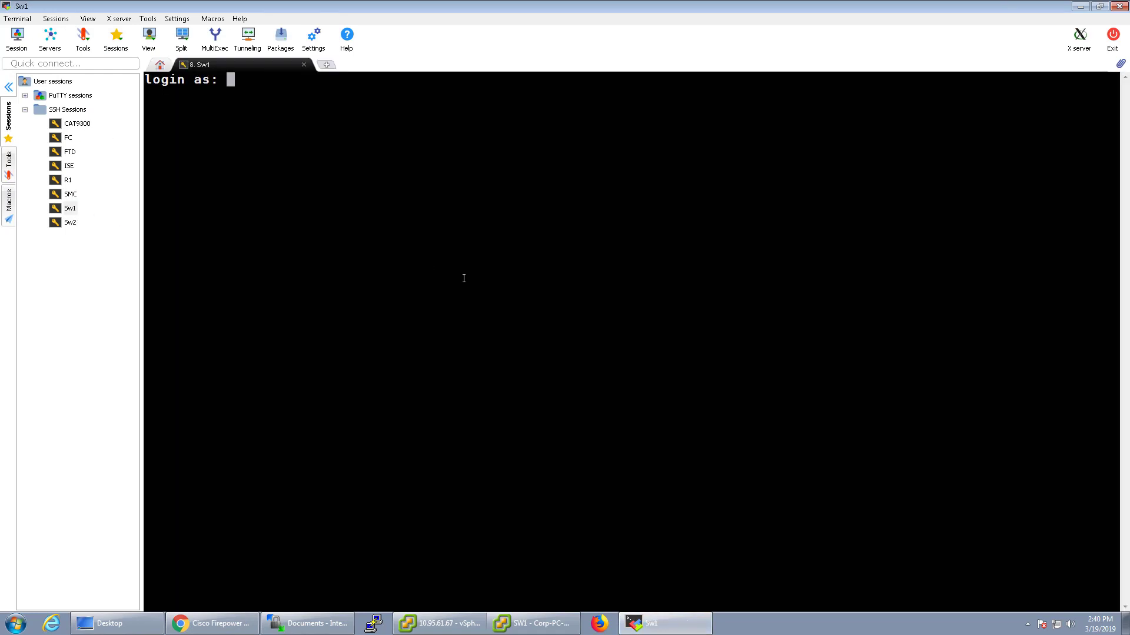
type("admin")
key("Return")
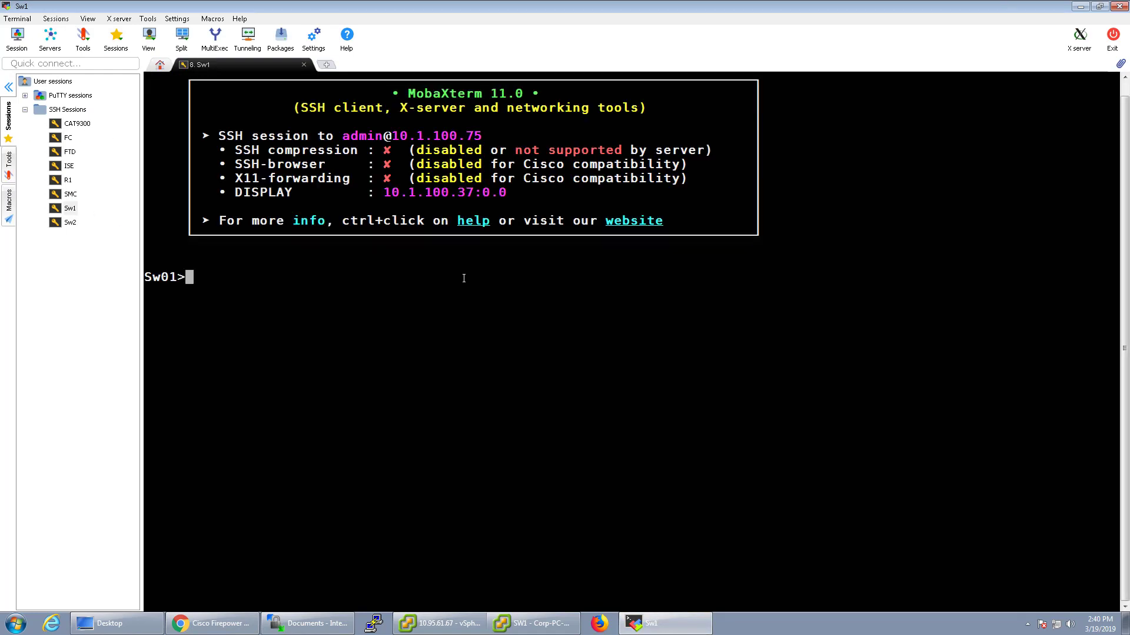
type("ena")
key("Tab")
key("Return")
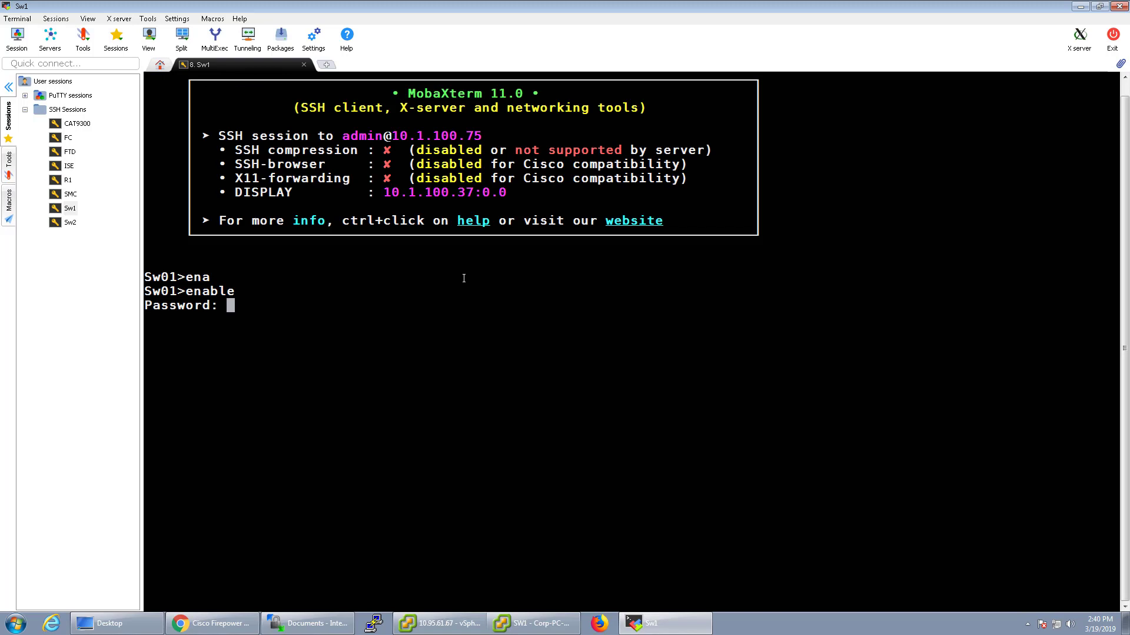
key("Return")
Ping 10.95.61.65 20 times from Sw1, then return to the Firepower events page
key("Return")
key("Return")
key("Return")
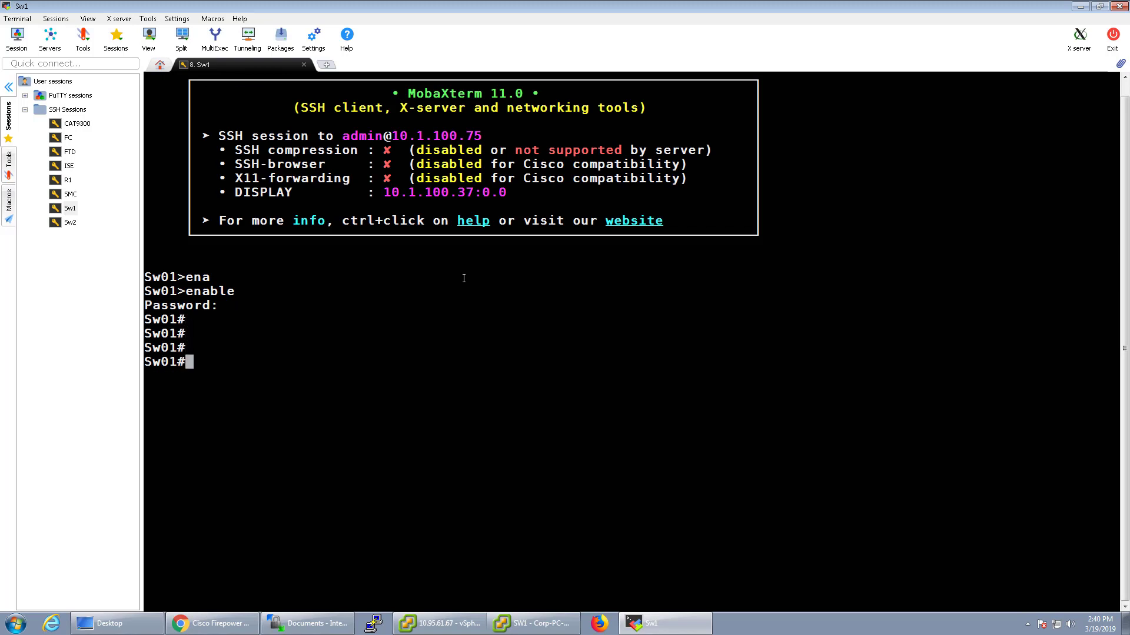
type("ping")
key("Return")
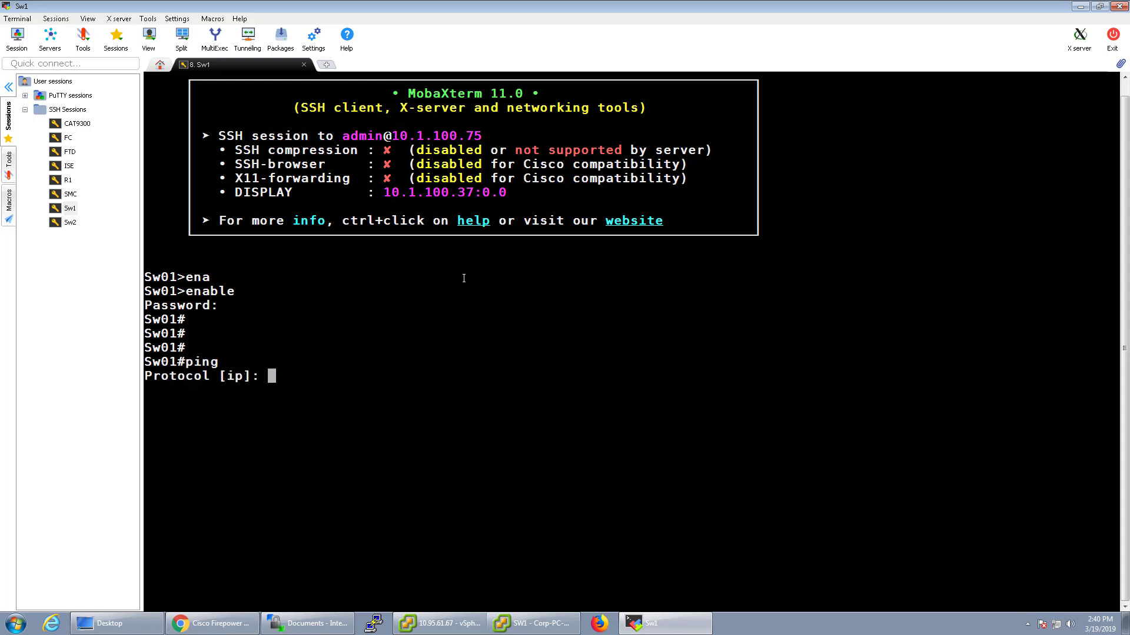
key("Return")
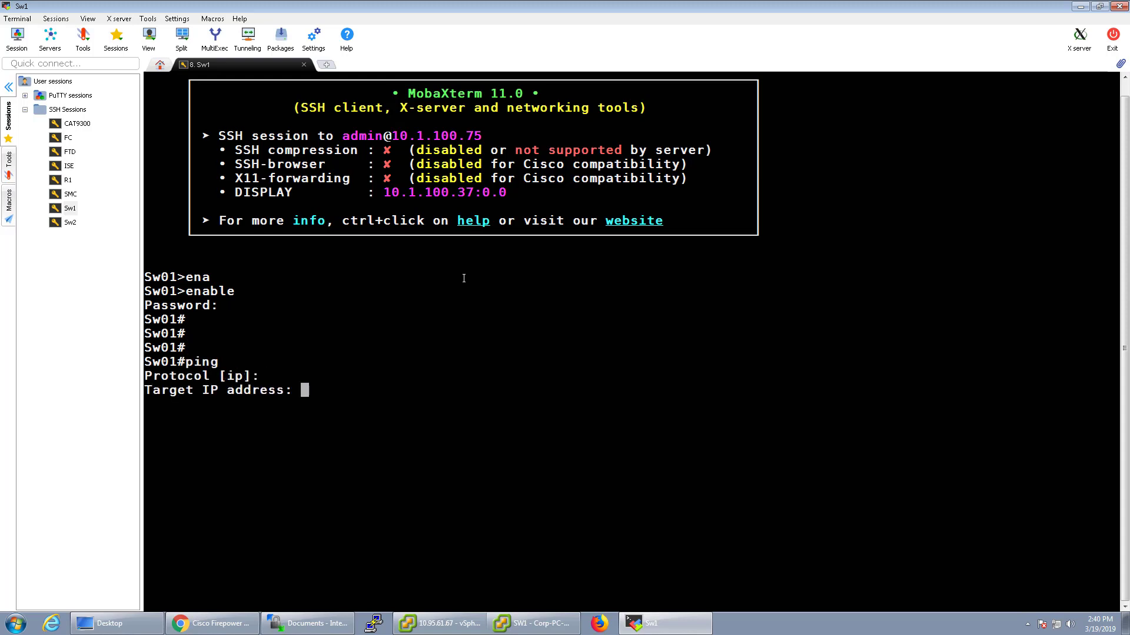
type("10.95.61.65")
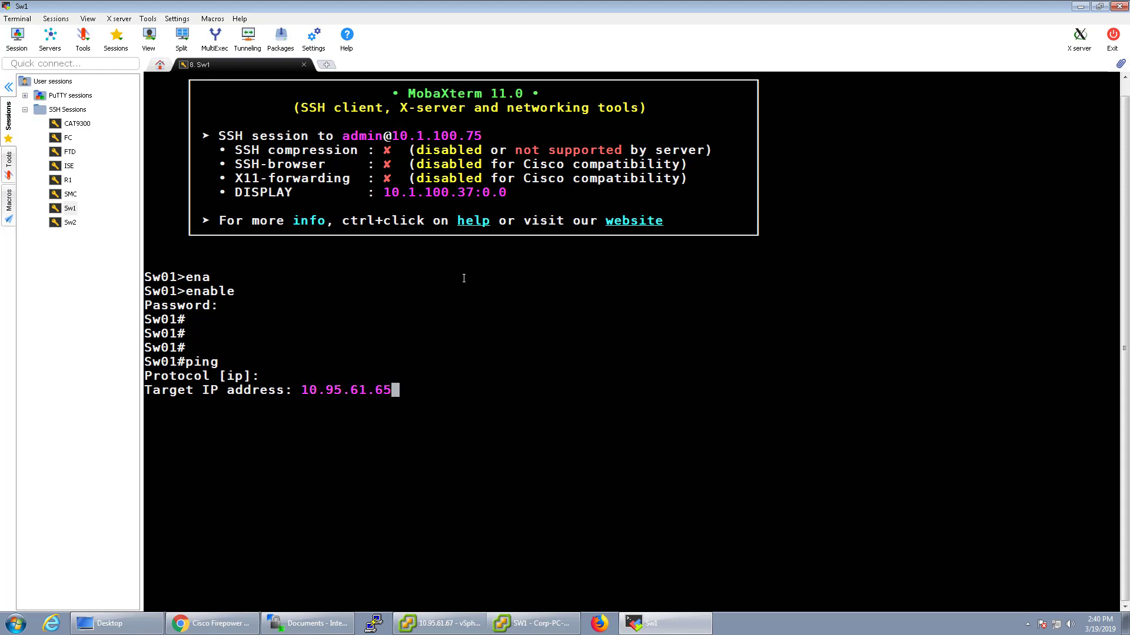
key("Return")
type("20")
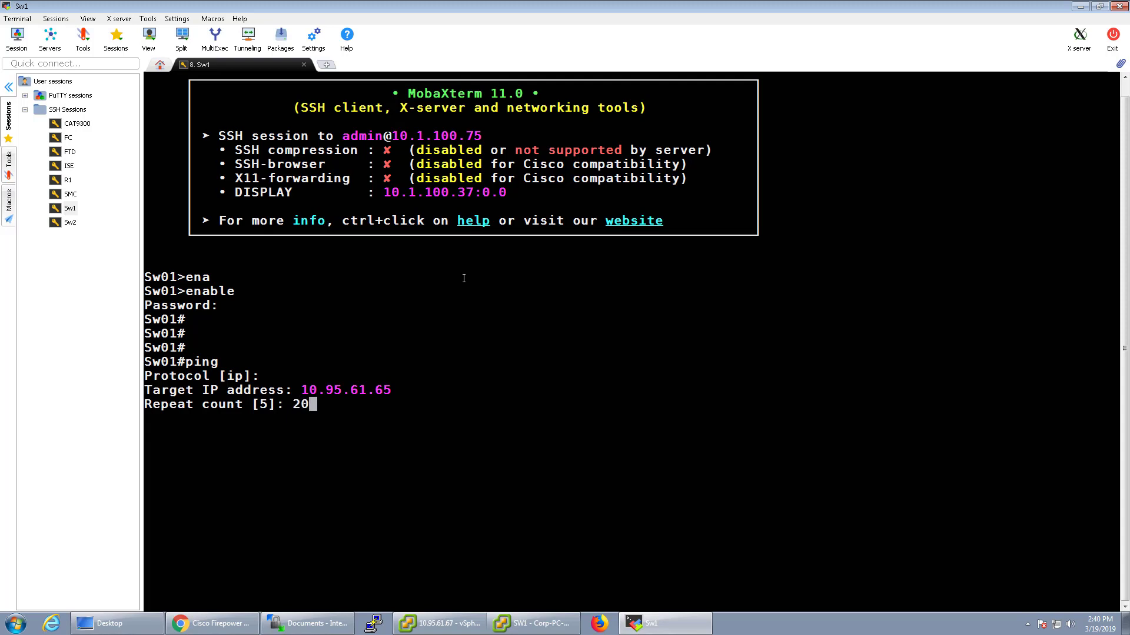
key("Return")
key("Return")
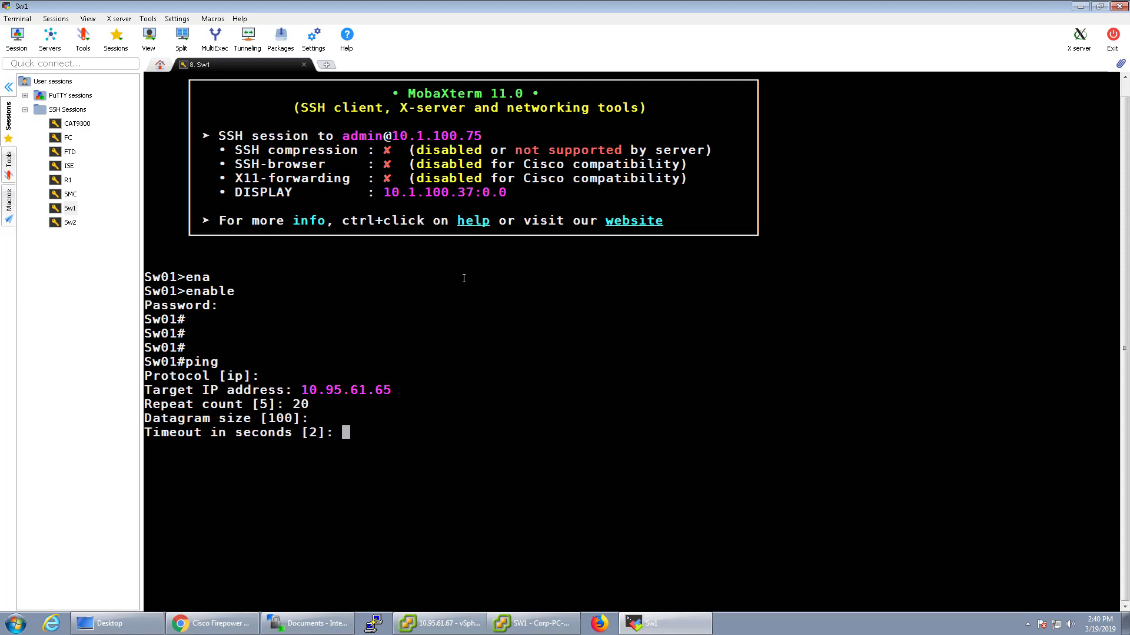
key("Return")
key("Return")
key("Return")
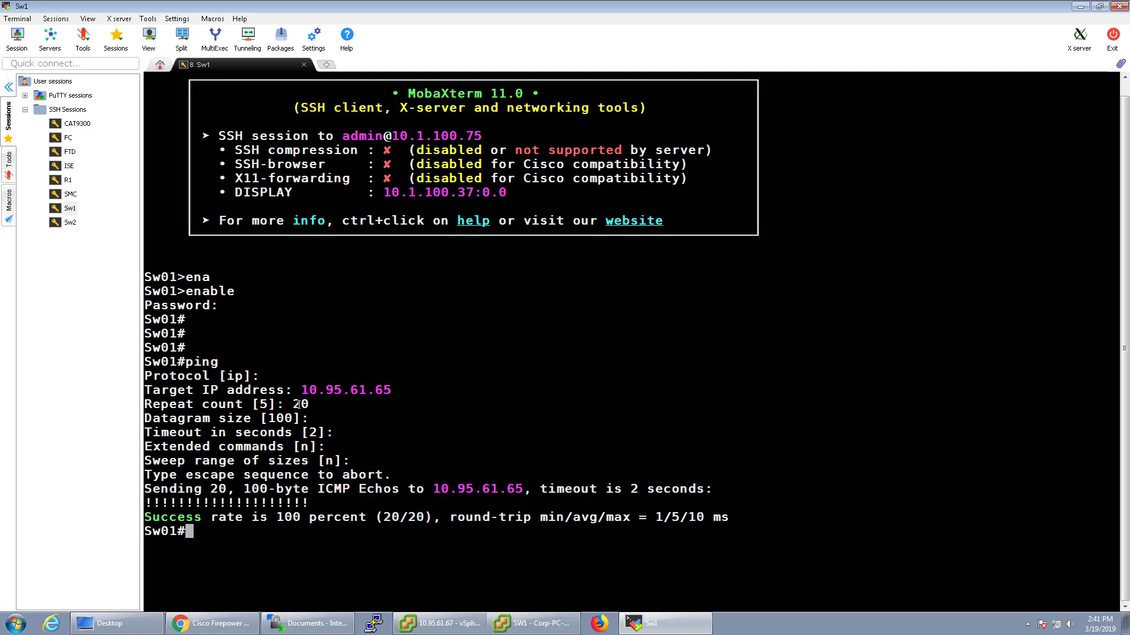
left_click(237, 630)
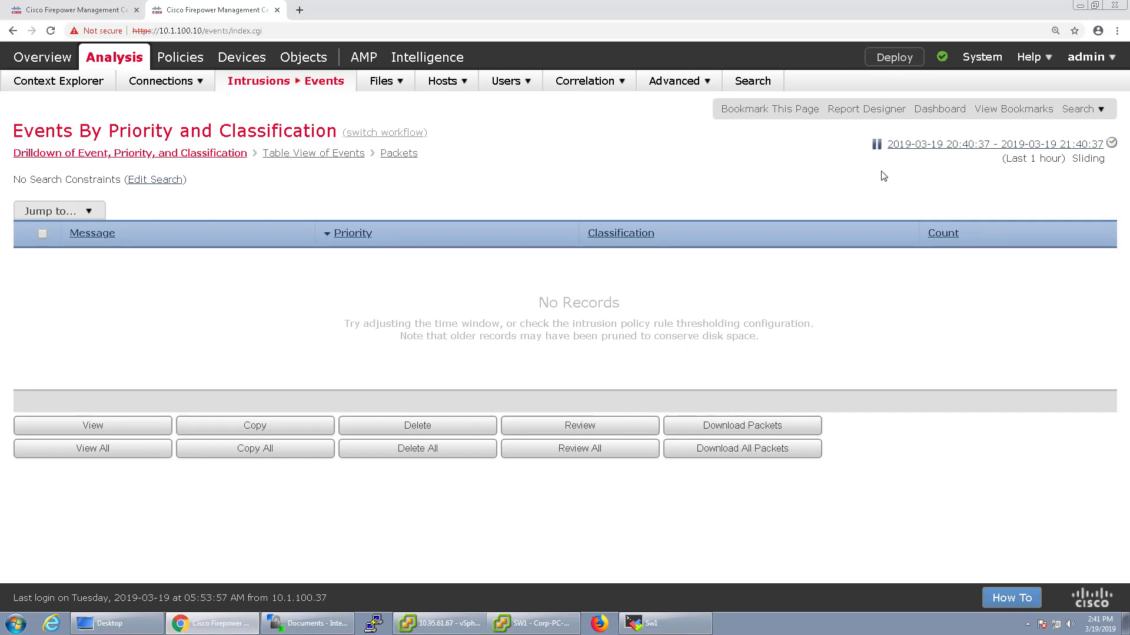
Reload the intrusion events so PROTOCOL-ICMP Echo Reply (1:408:8) shows a count of 10
left_click(877, 144)
left_click(879, 150)
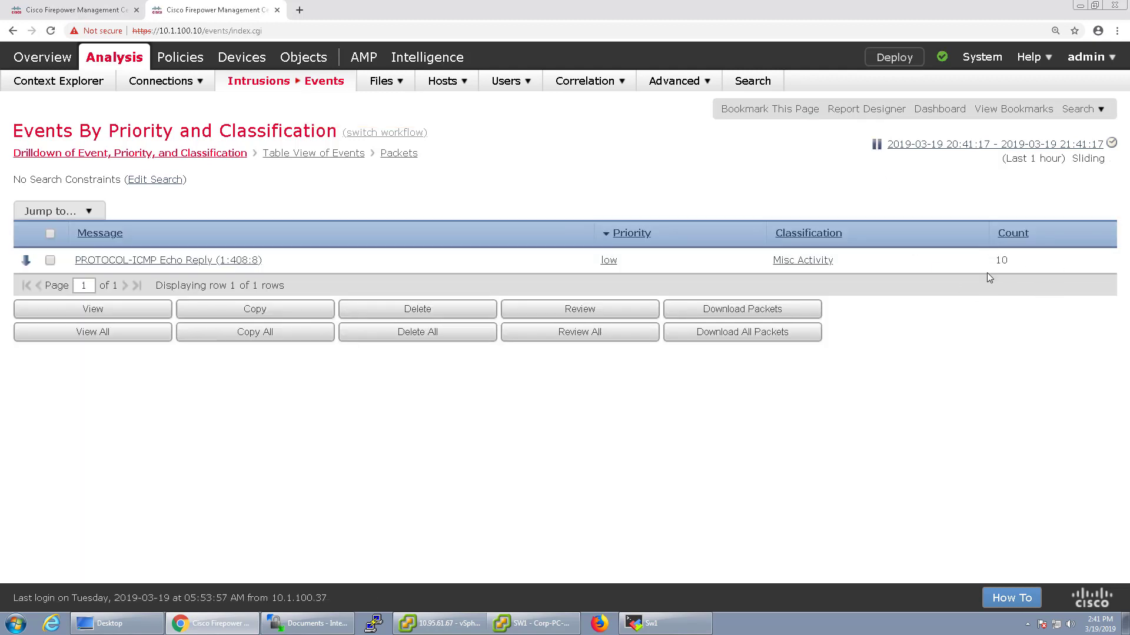
On Sw1, run an extended ping to 10.95.61.65 with repeat count 1000, keeping other defaults
left_click(664, 625)
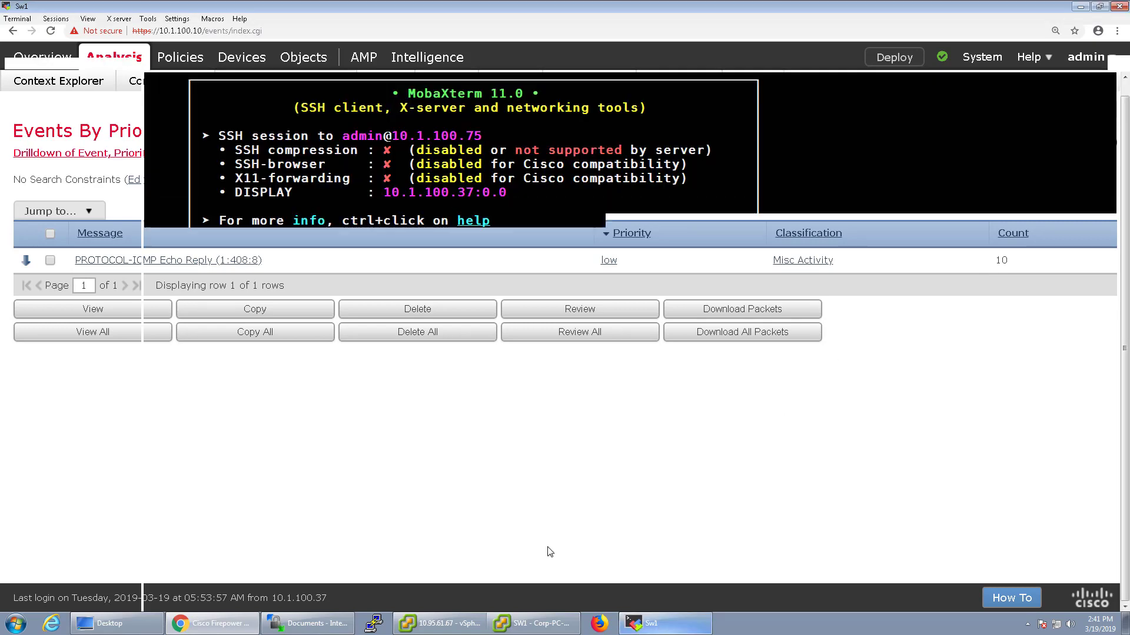
key("Return")
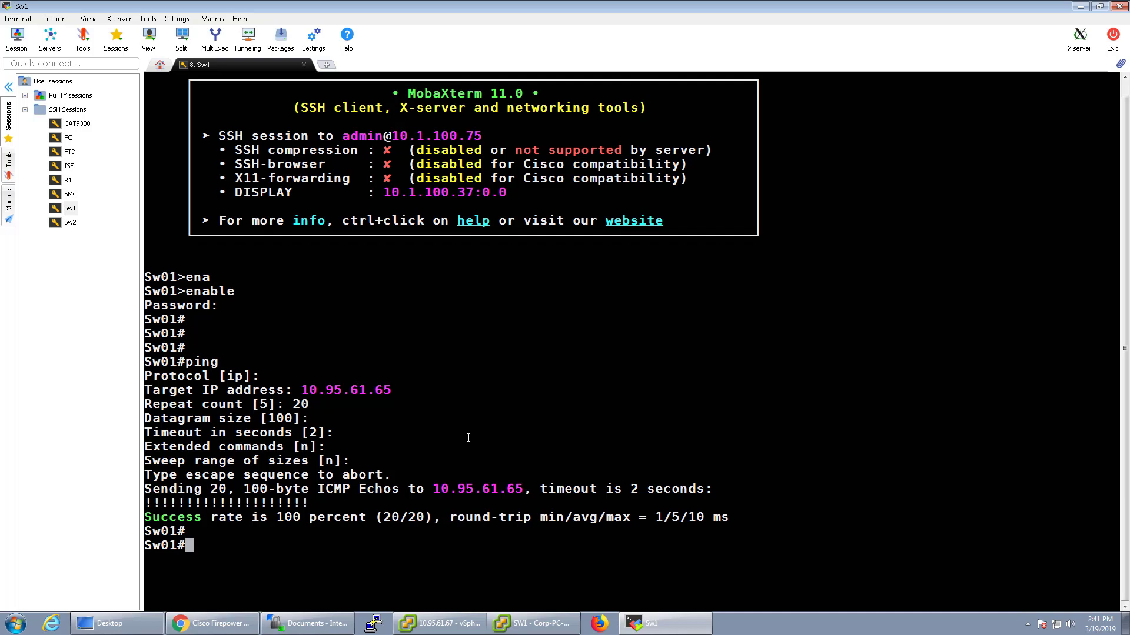
type("ping")
key("Return")
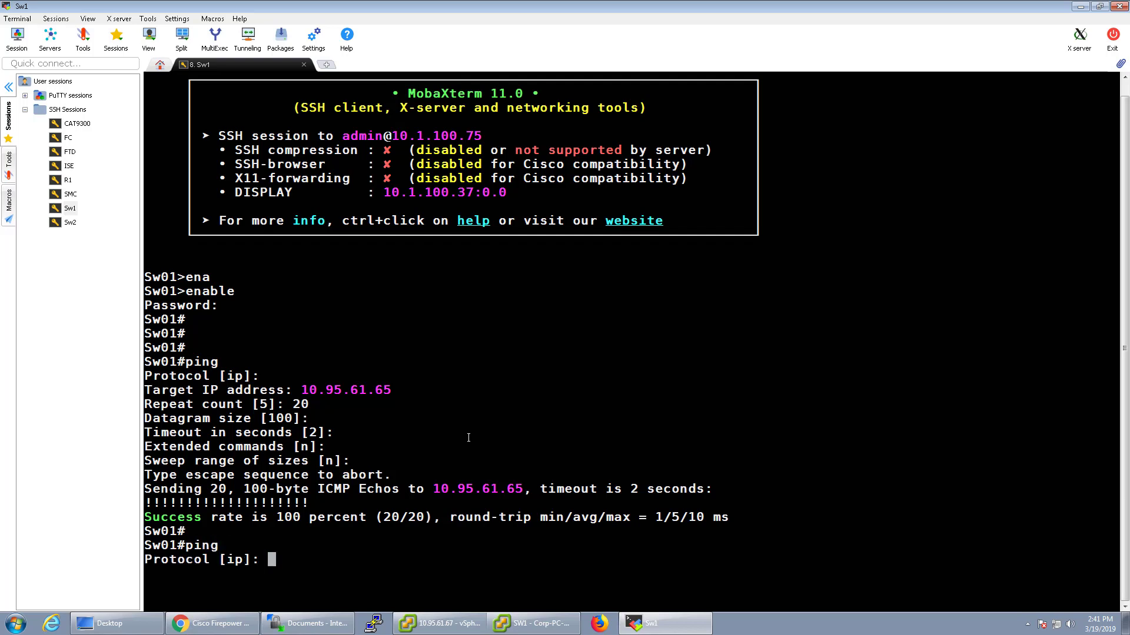
key("Return")
type("10.")
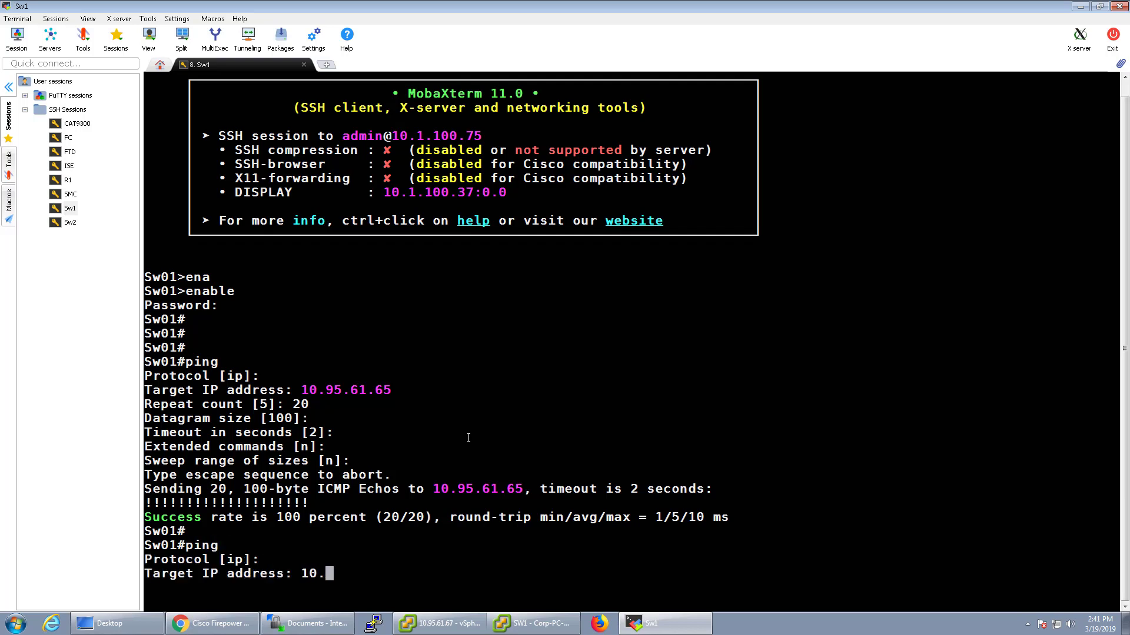
type("95.61.65")
key("Return")
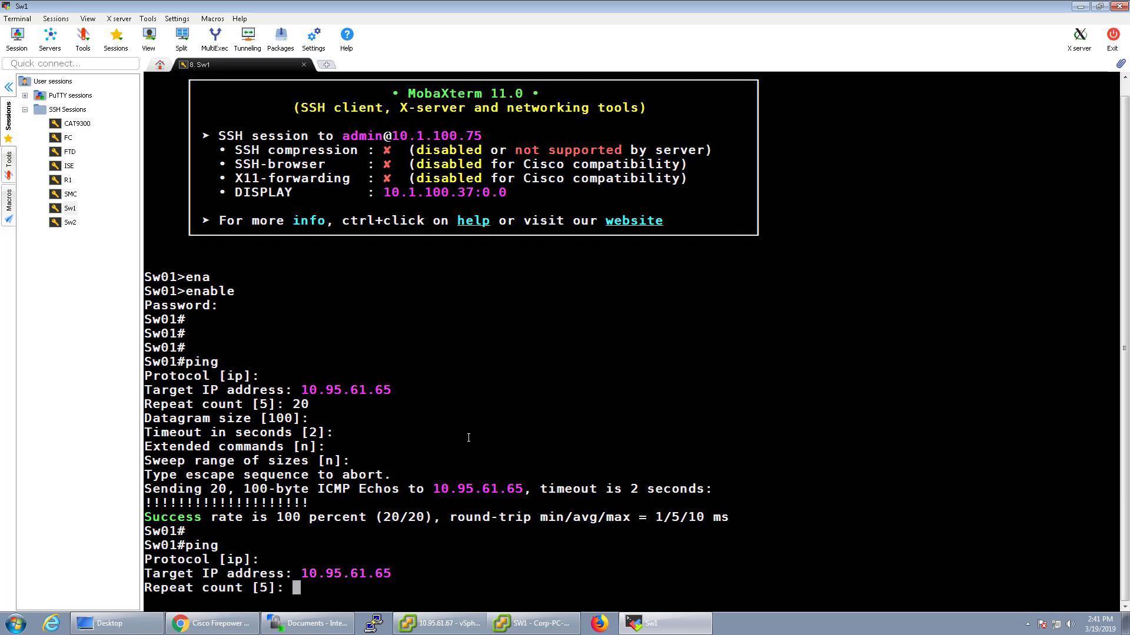
type("1000")
key("Return")
key("Return")
key("Return")
key("Return")
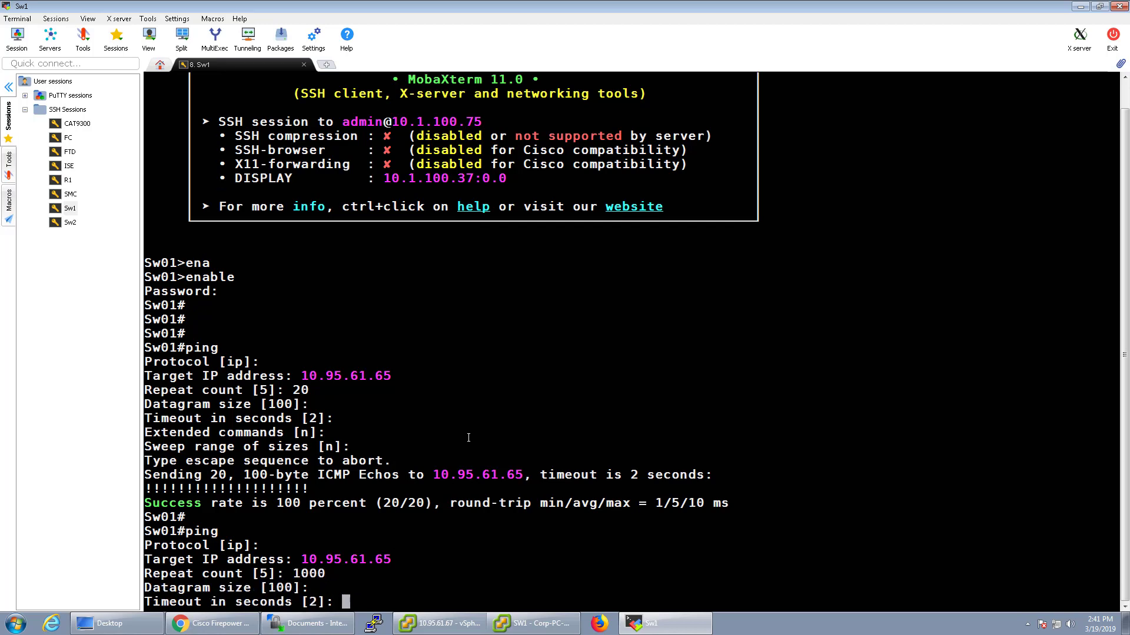
key("Return")
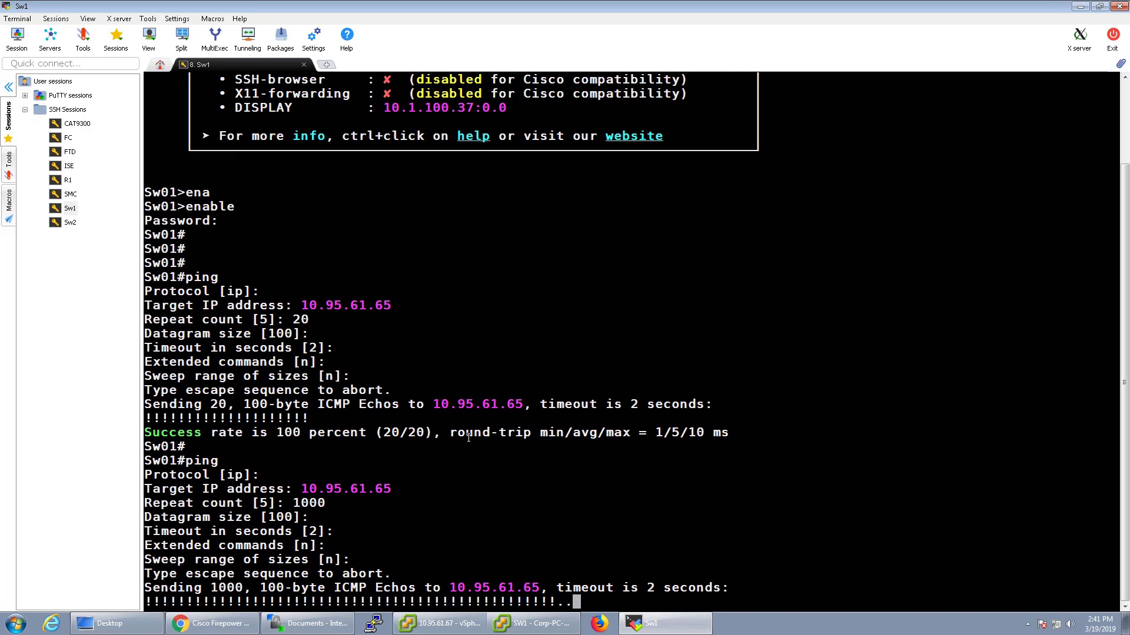
Back in Firepower, reload the intrusion events until the ICMP Echo Reply count reads 23
left_click(247, 624)
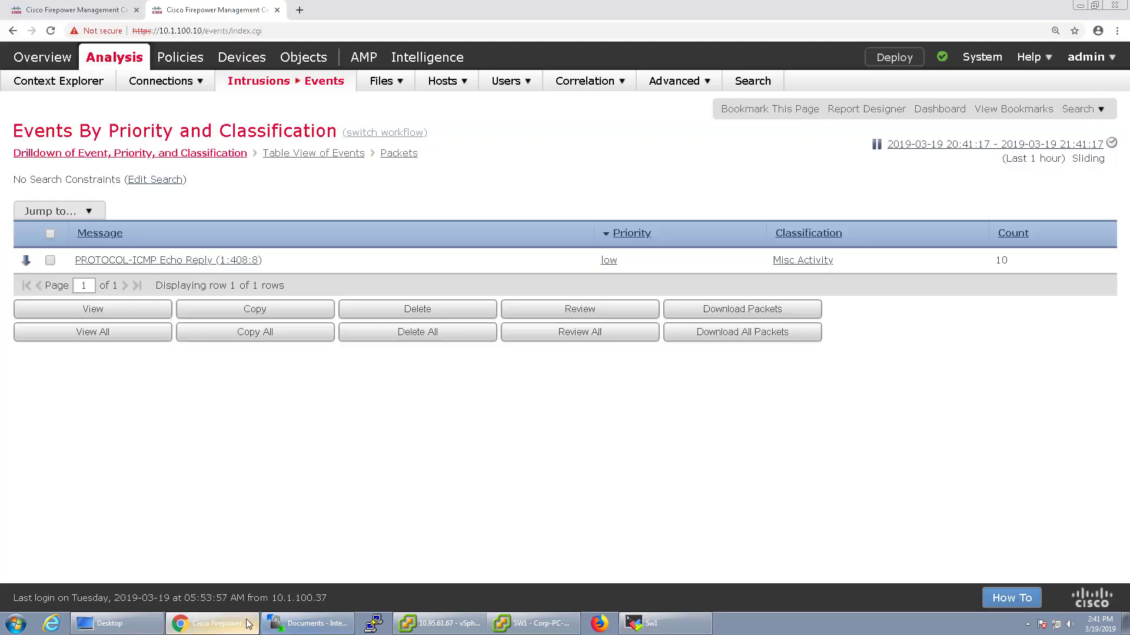
left_click(876, 144)
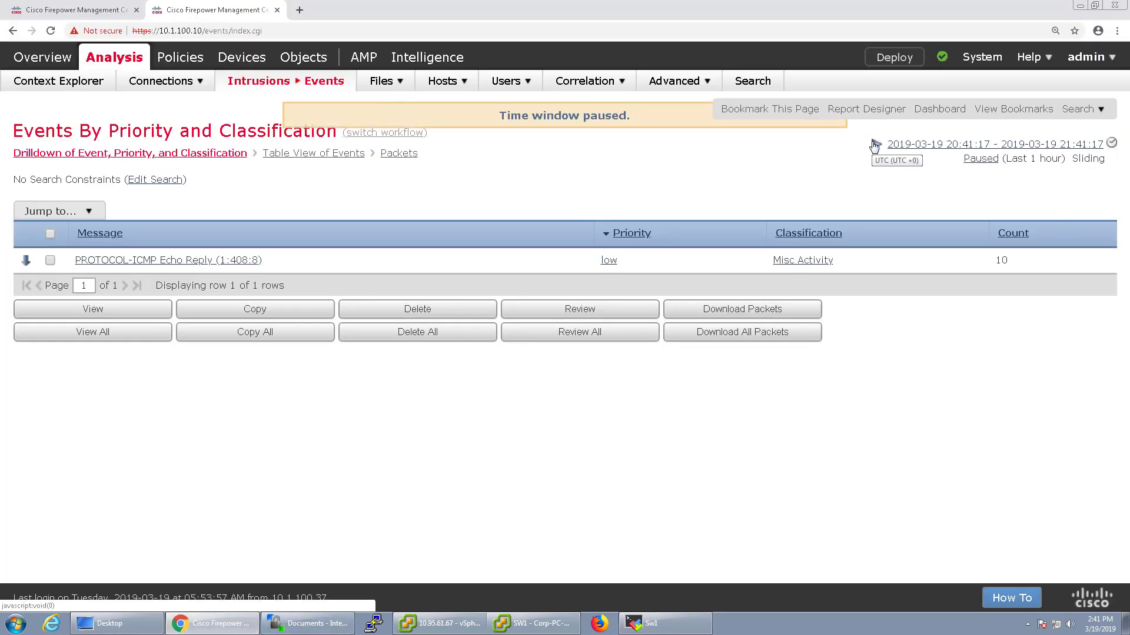
left_click(876, 144)
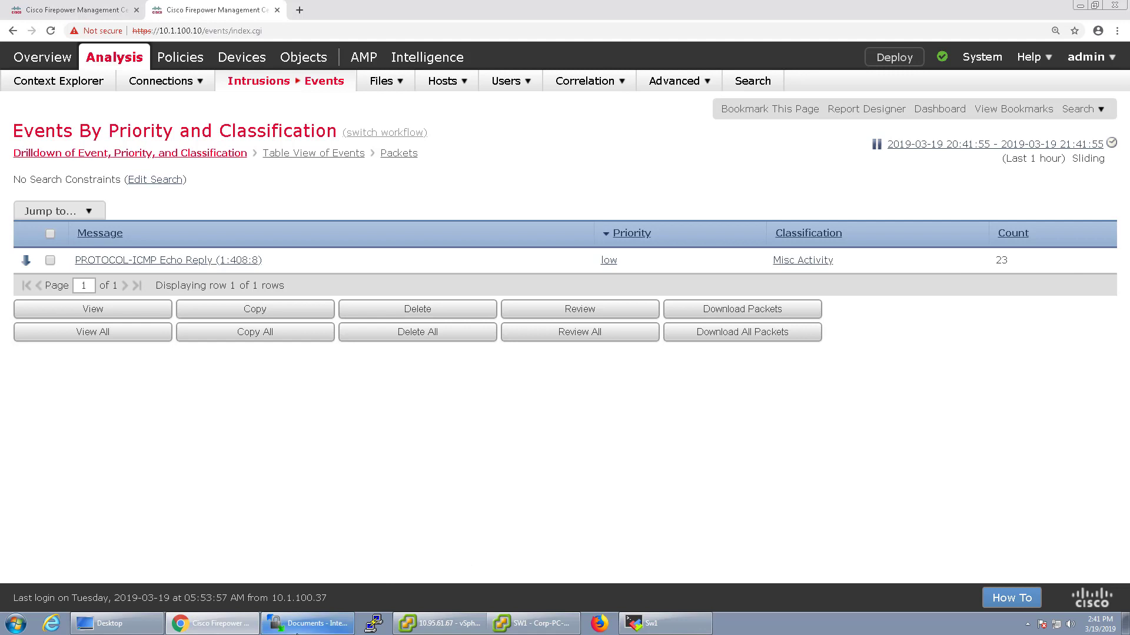
Check the Corp-PC-Win7 VM console, then return to Sw1's ping now showing timeouts
left_click(529, 624)
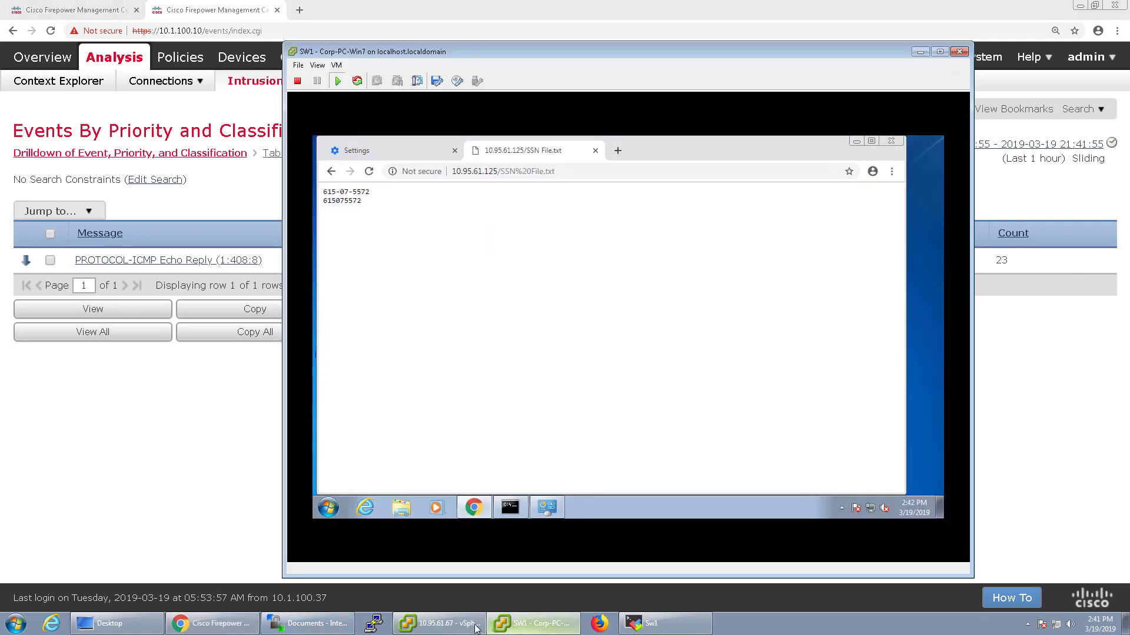
left_click(477, 628)
left_click(506, 627)
left_click(662, 624)
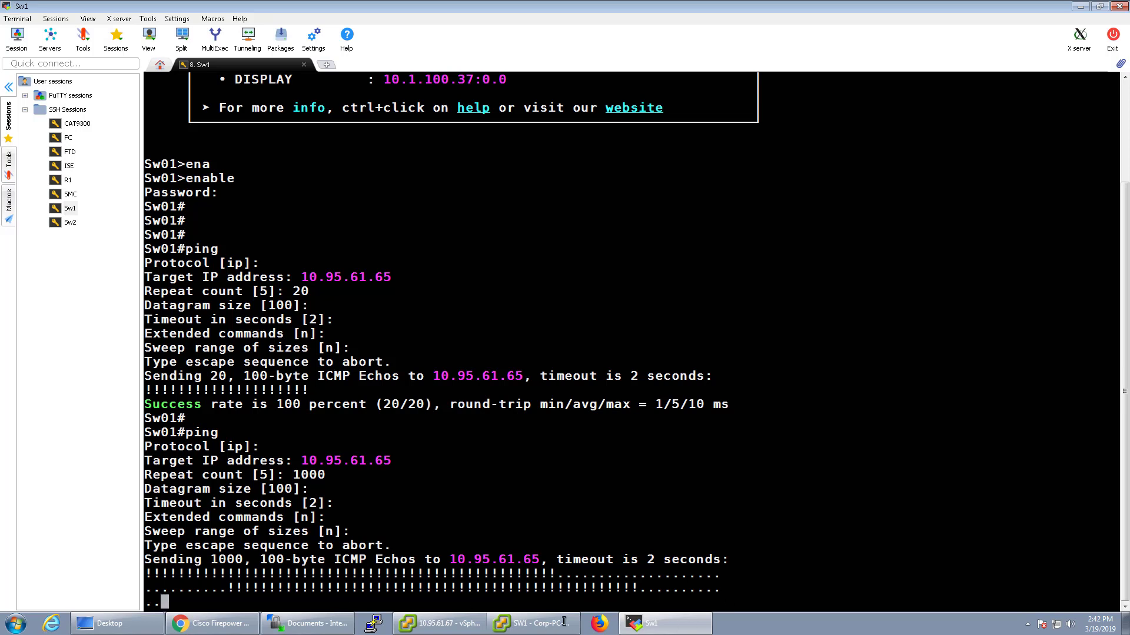
Edit Security Demo Intrusion from the intrusion policy list, reaching its 567-rule Policy Information page
left_click(218, 626)
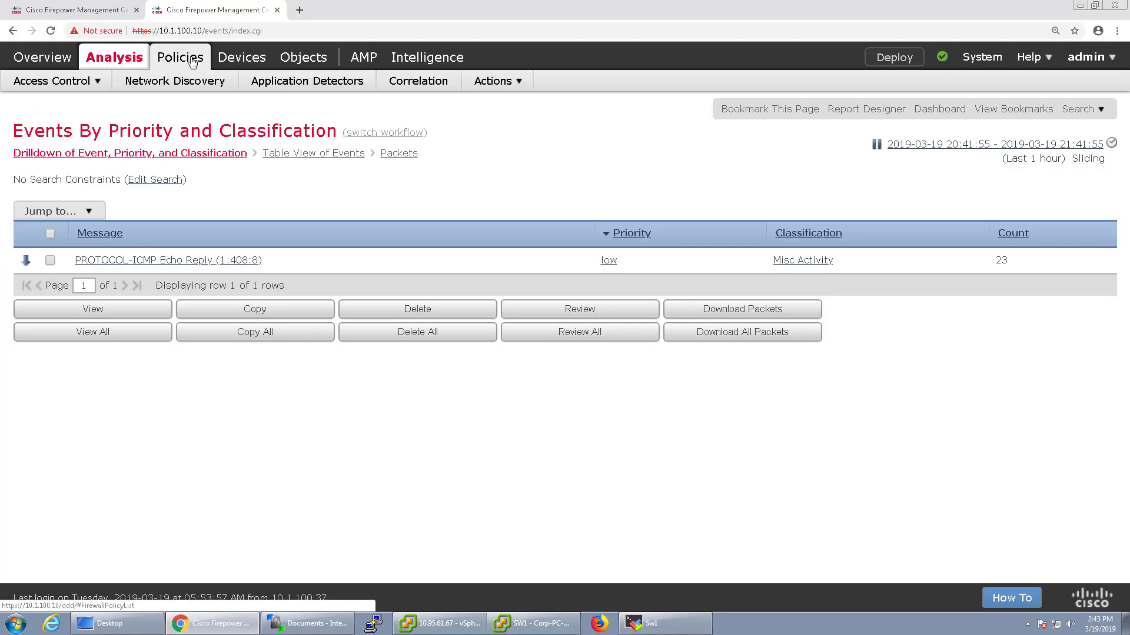
left_click(97, 13)
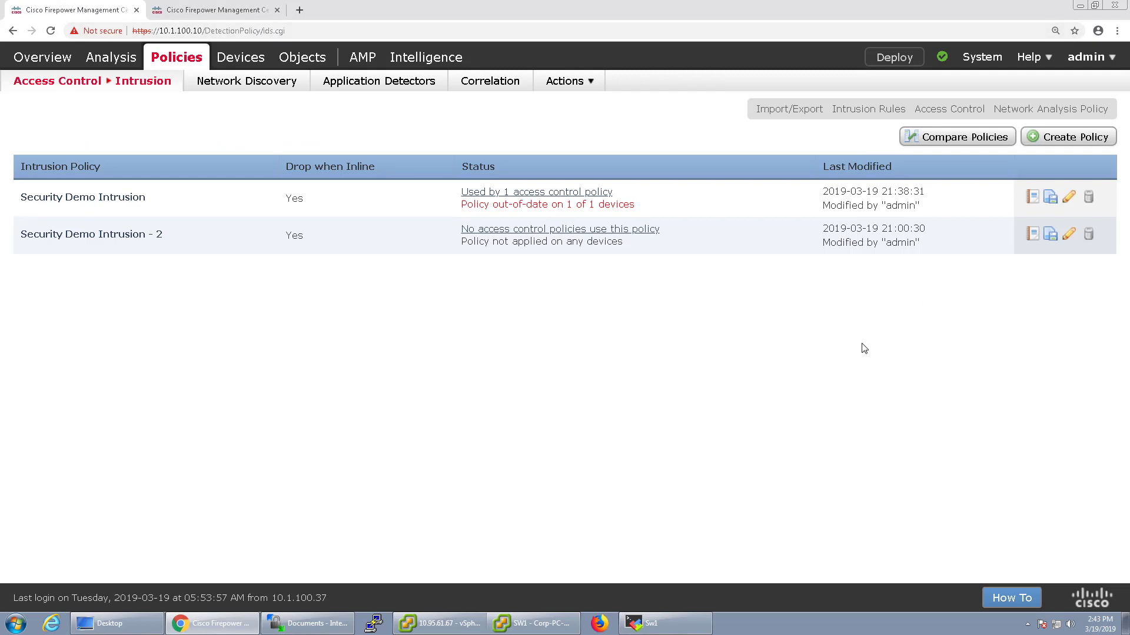
left_click(1070, 202)
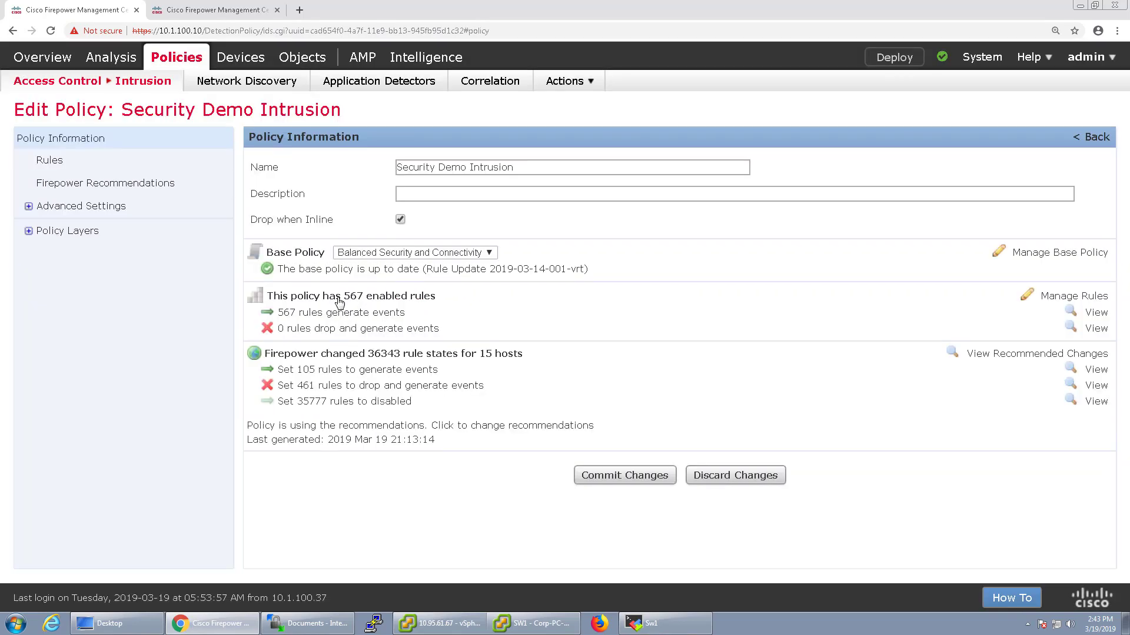
Add a policy layer named Shared-Policy-Test from the Policy Layers page
left_click(29, 230)
left_click(72, 232)
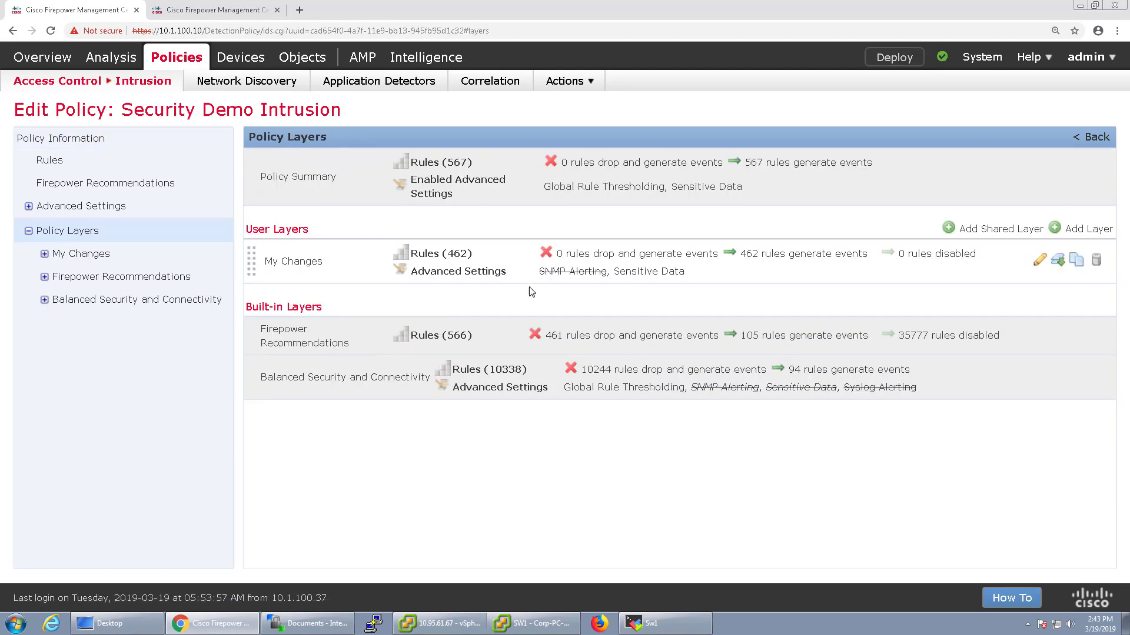
left_click(1062, 230)
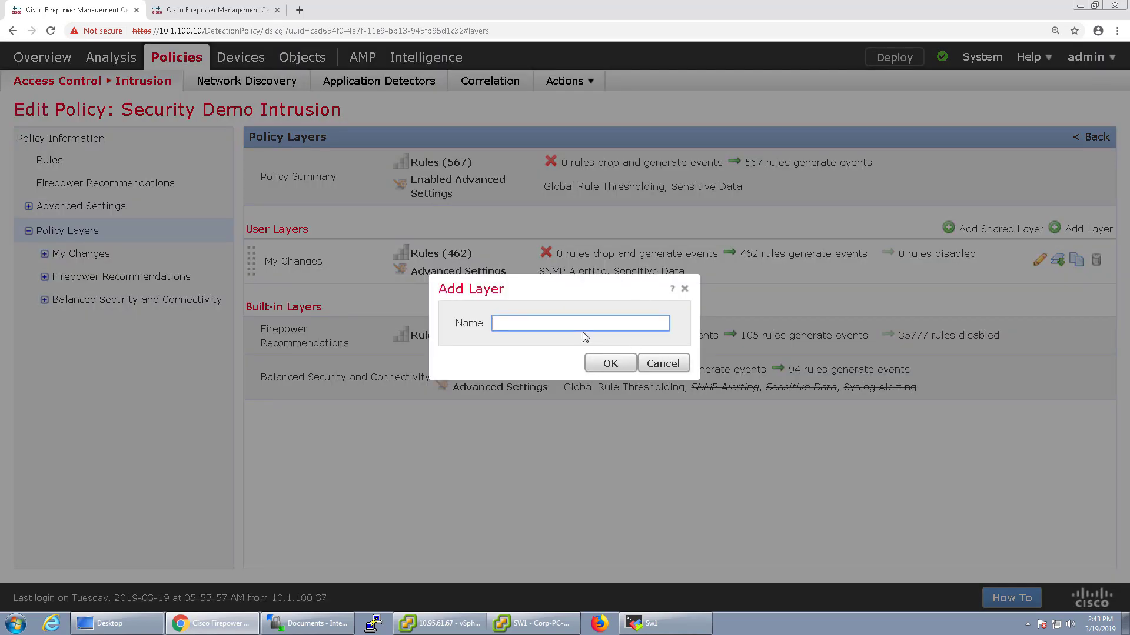
type("Shared-Policy-Test")
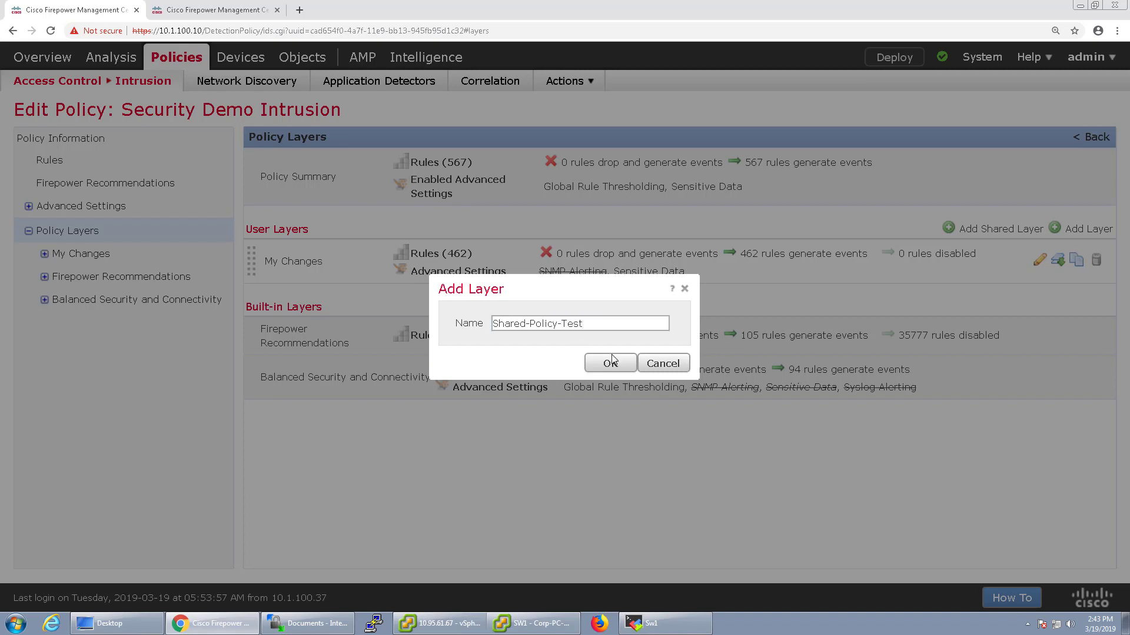
left_click(610, 363)
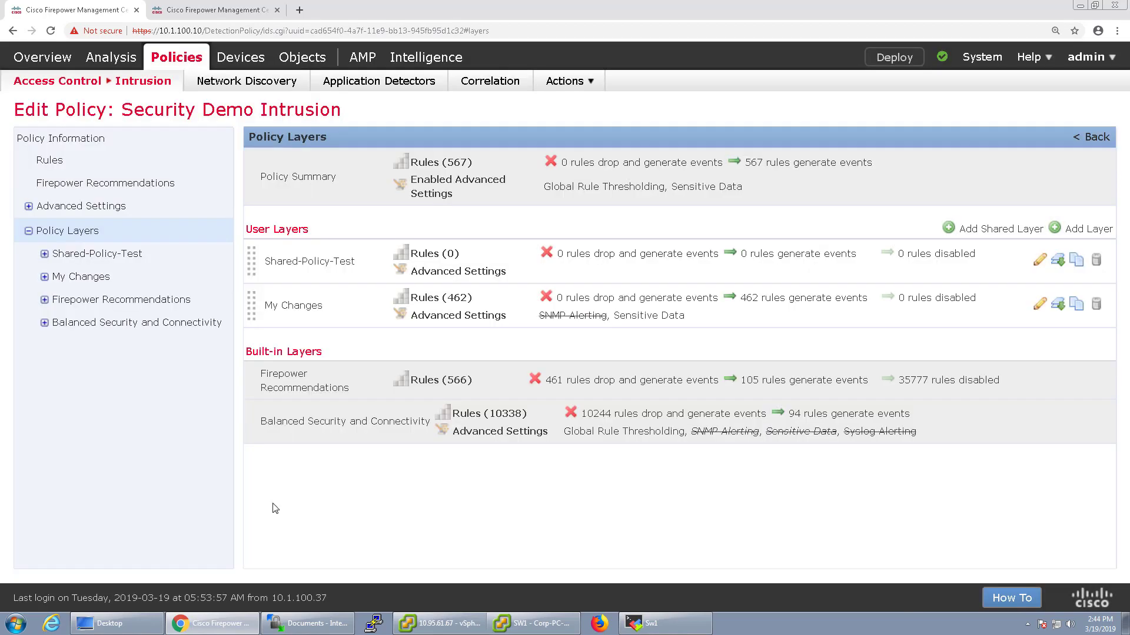
Allow other policies to use Shared-Policy-Test and set its rule 37062 to Drop and Generate Events
left_click(64, 258)
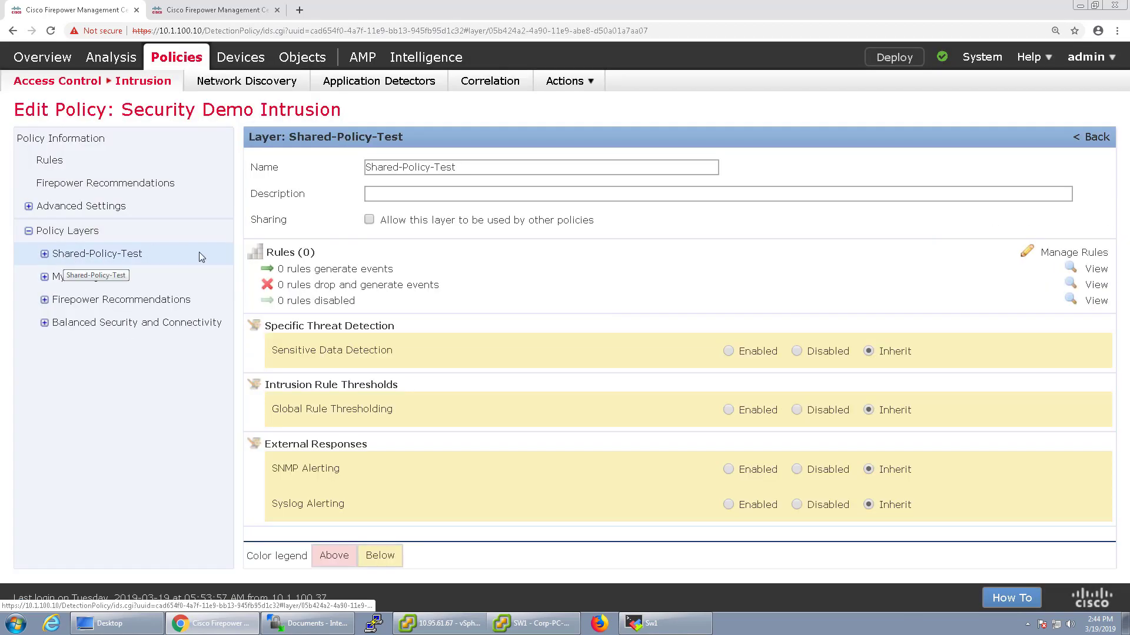
left_click(369, 220)
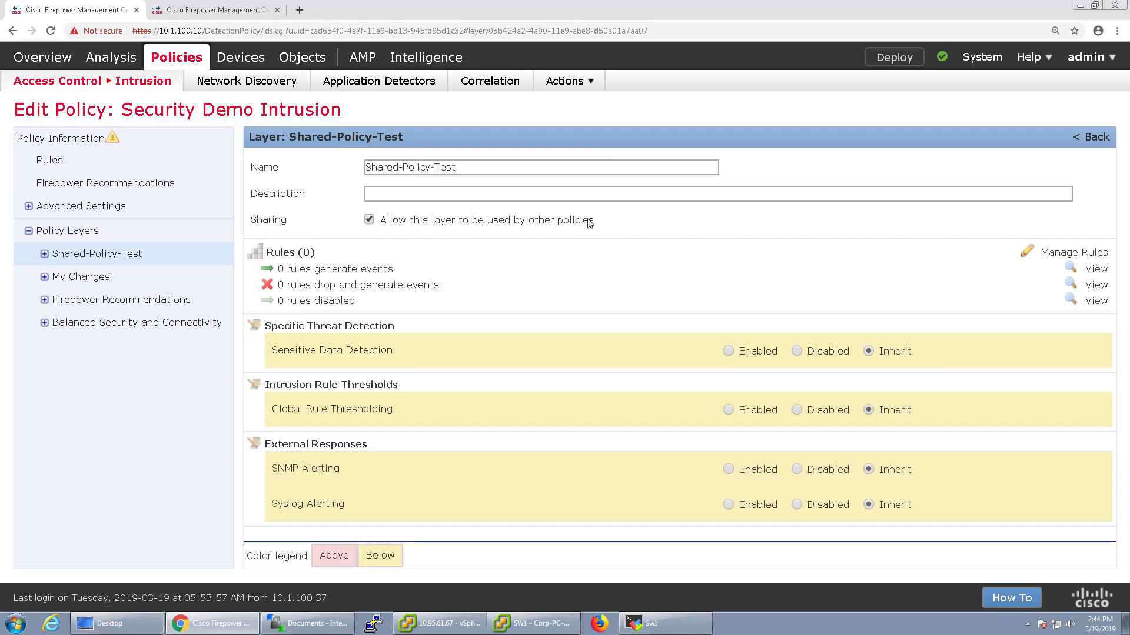
left_click(44, 254)
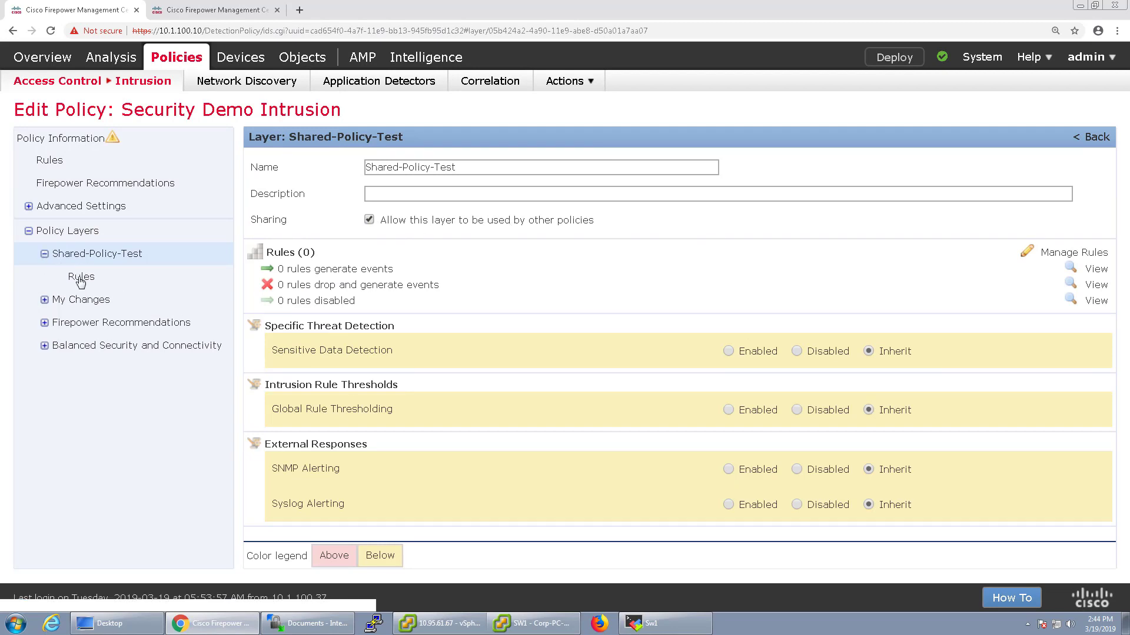
left_click(81, 277)
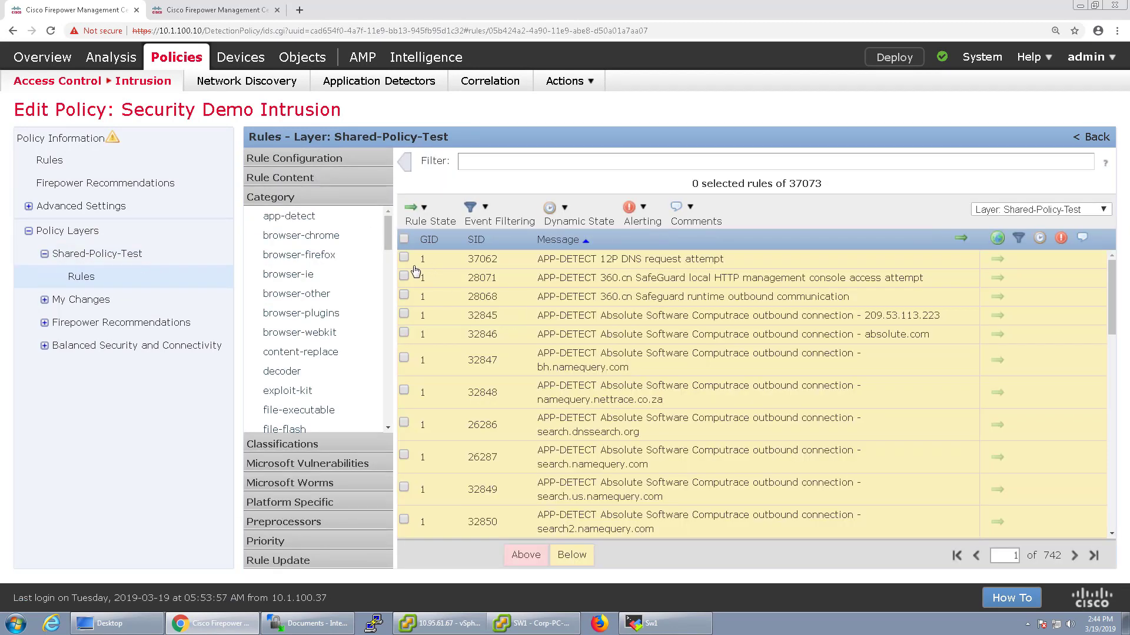
left_click(404, 257)
left_click(429, 221)
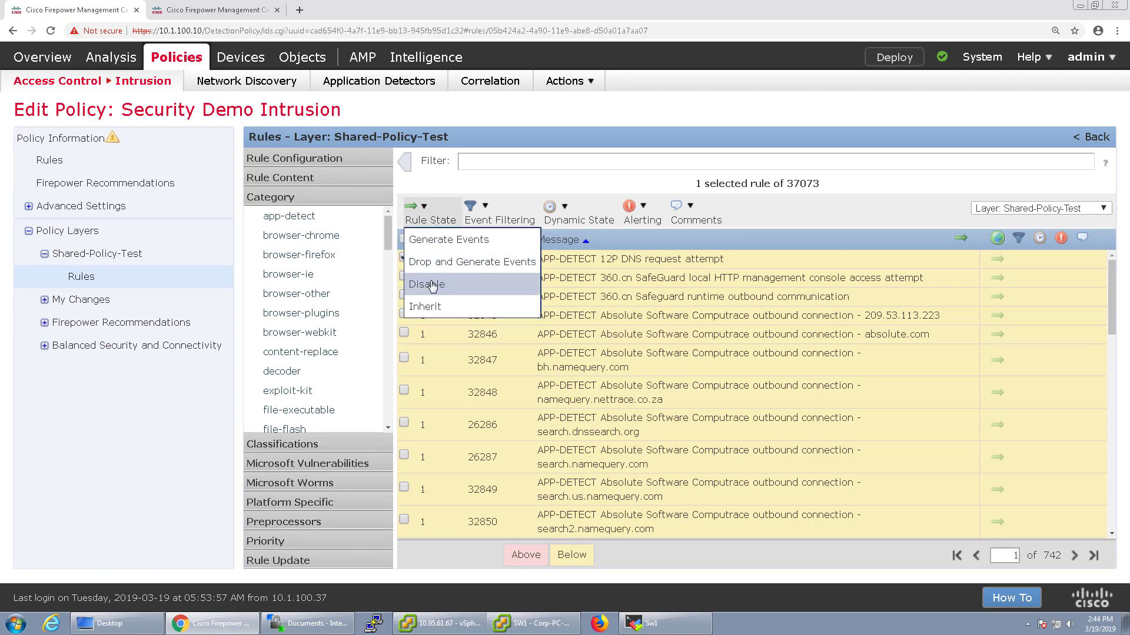
left_click(471, 262)
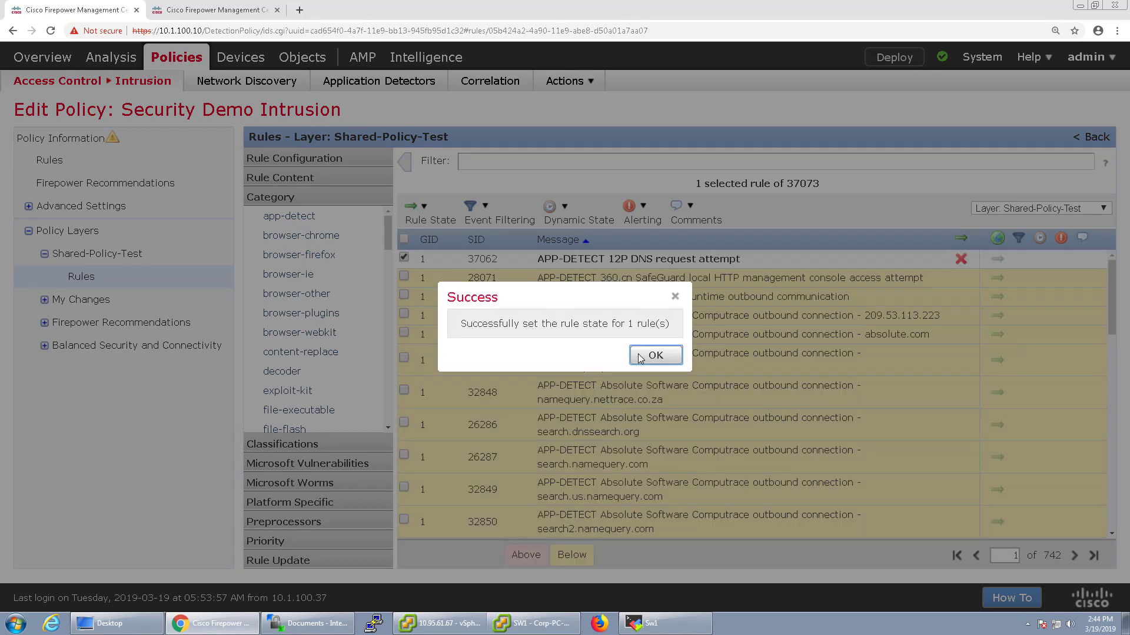
left_click(655, 353)
left_click(92, 142)
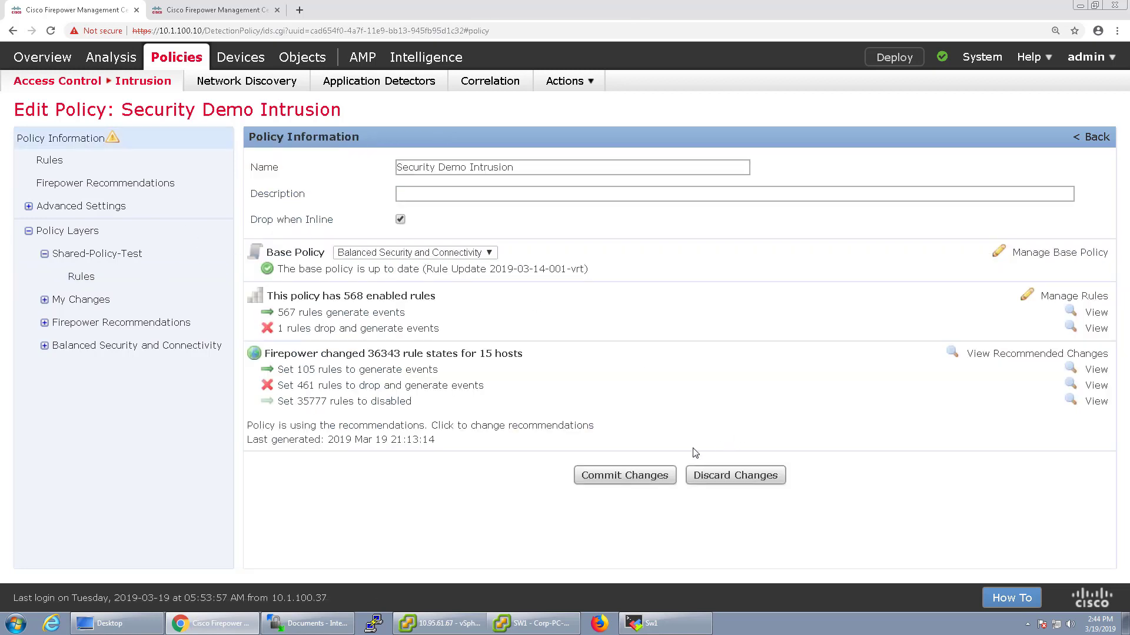
Commit the Security Demo Intrusion changes, then edit Security Demo Intrusion - 2 (10338 rules)
left_click(642, 474)
left_click(676, 393)
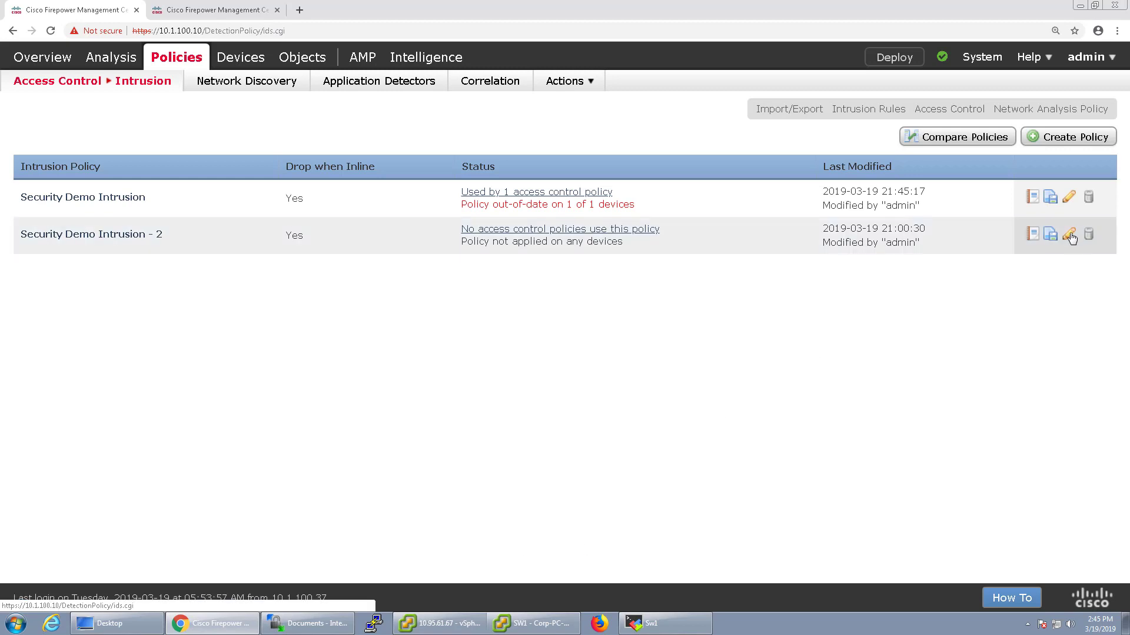
left_click(1070, 235)
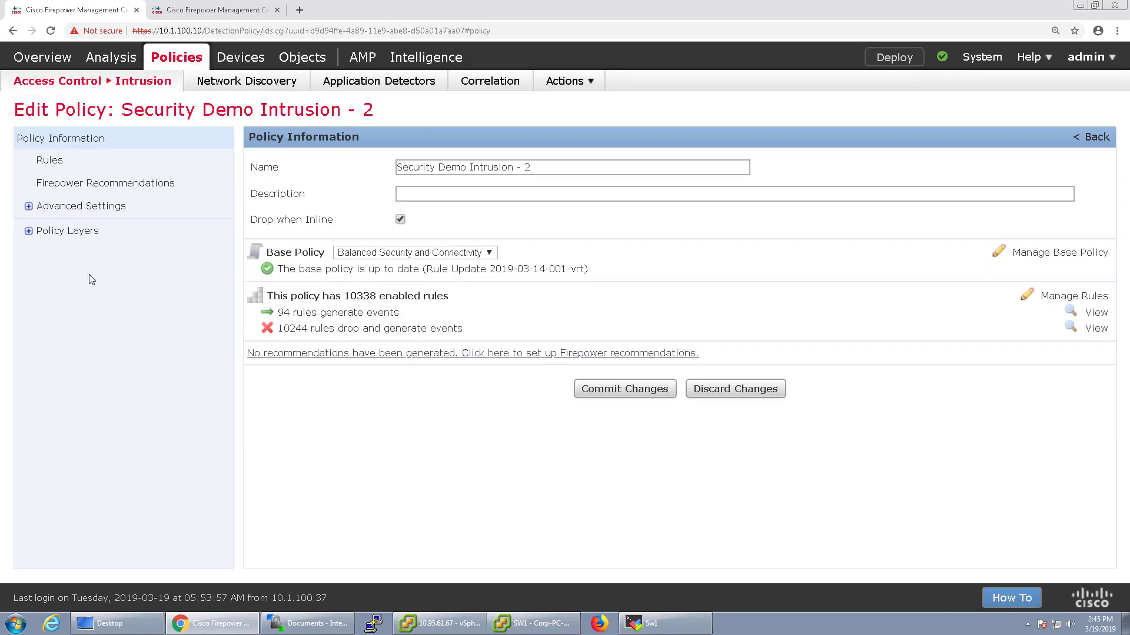
Add Shared-Policy-Test as a shared layer to Security Demo Intrusion - 2, totalling 10339 rules
left_click(28, 232)
left_click(66, 235)
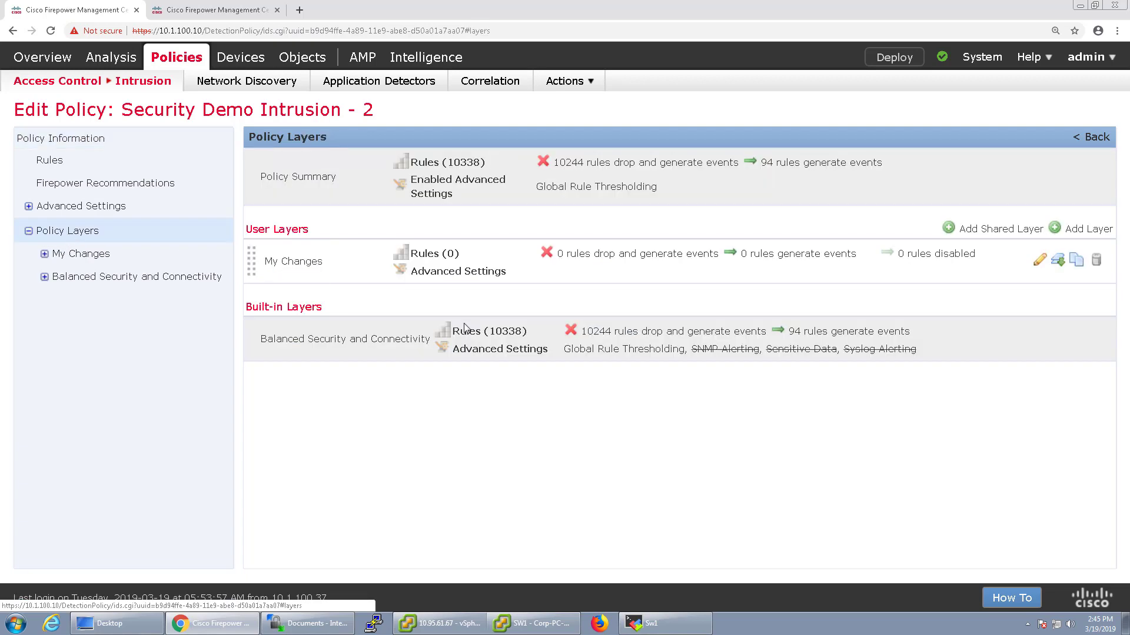
left_click(986, 232)
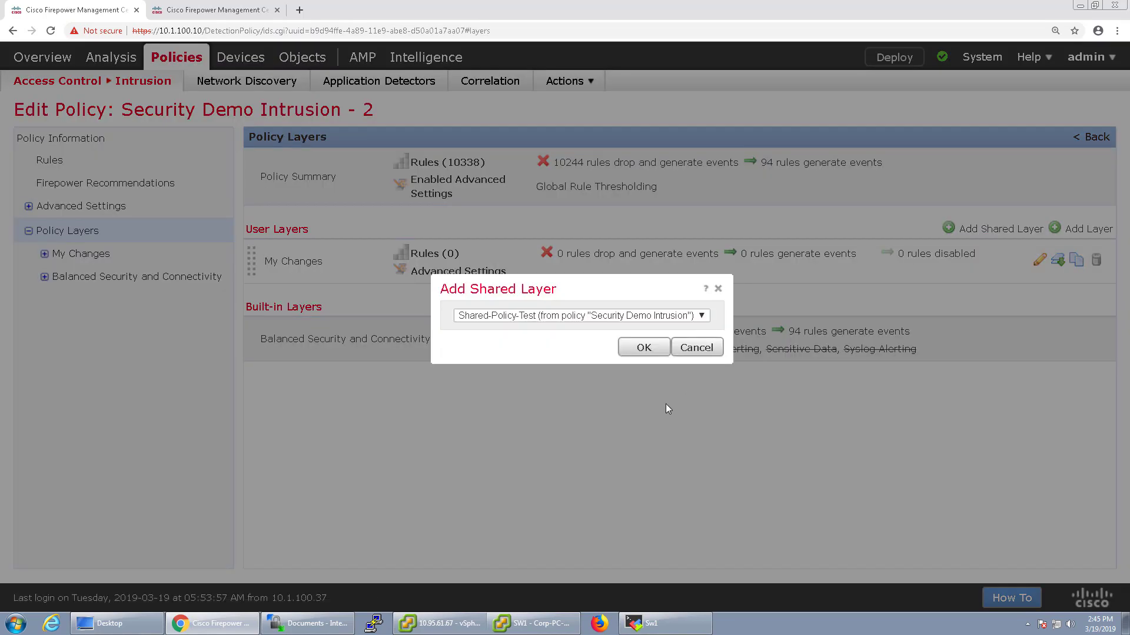
left_click(654, 317)
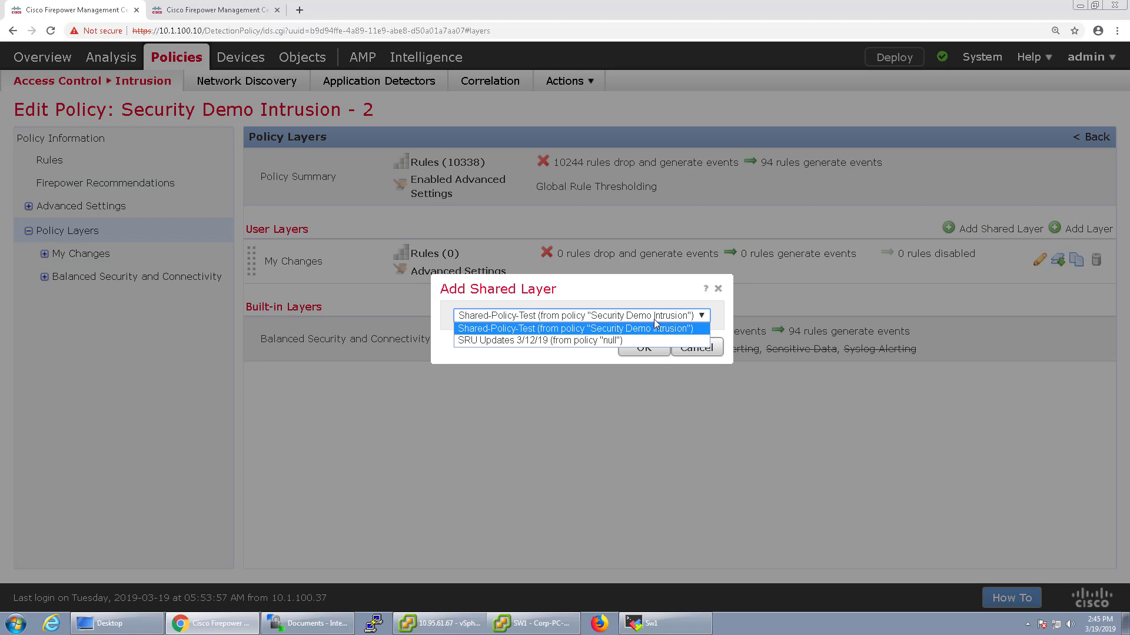
left_click(580, 333)
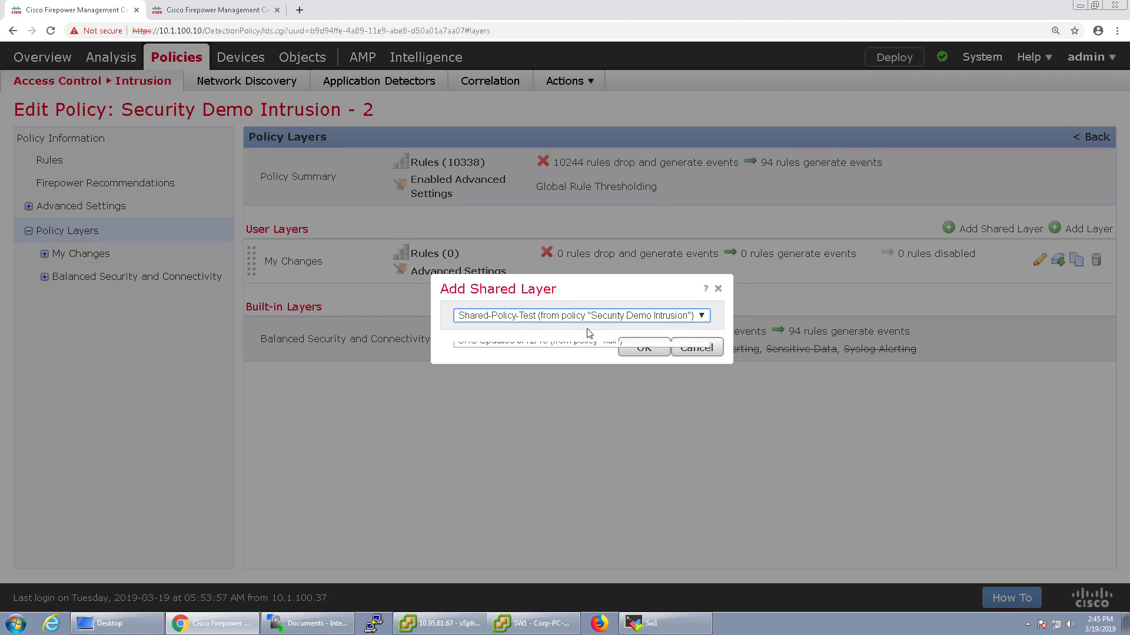
left_click(642, 348)
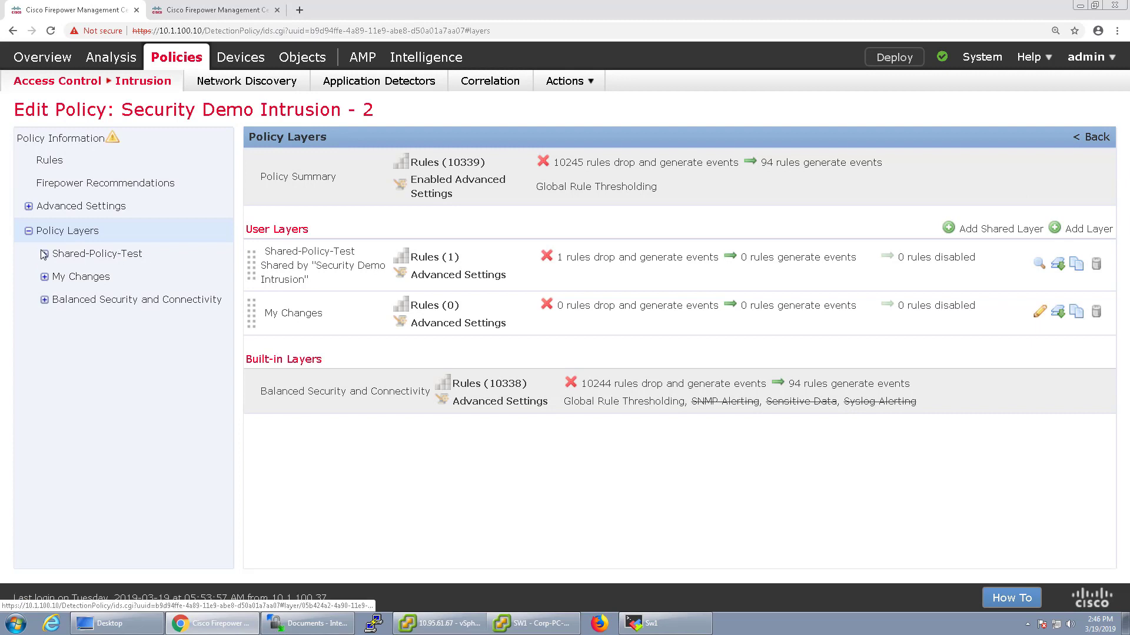
Inspect the shared Shared-Policy-Test layer's rules, including rule 37062, and its settings
left_click(44, 254)
left_click(81, 277)
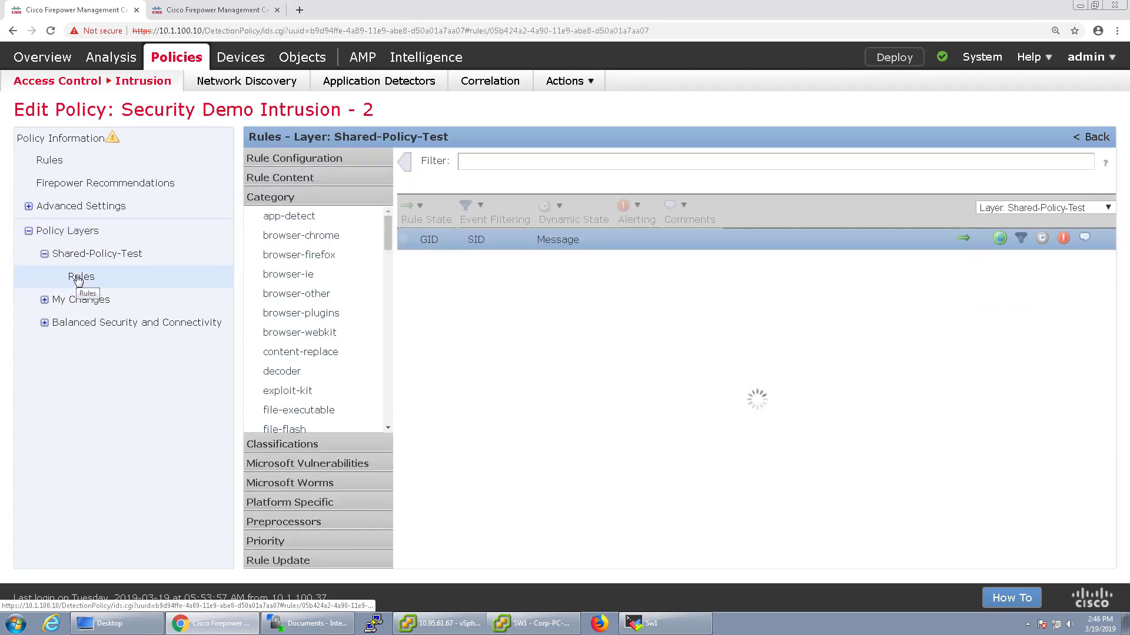
left_click(479, 260)
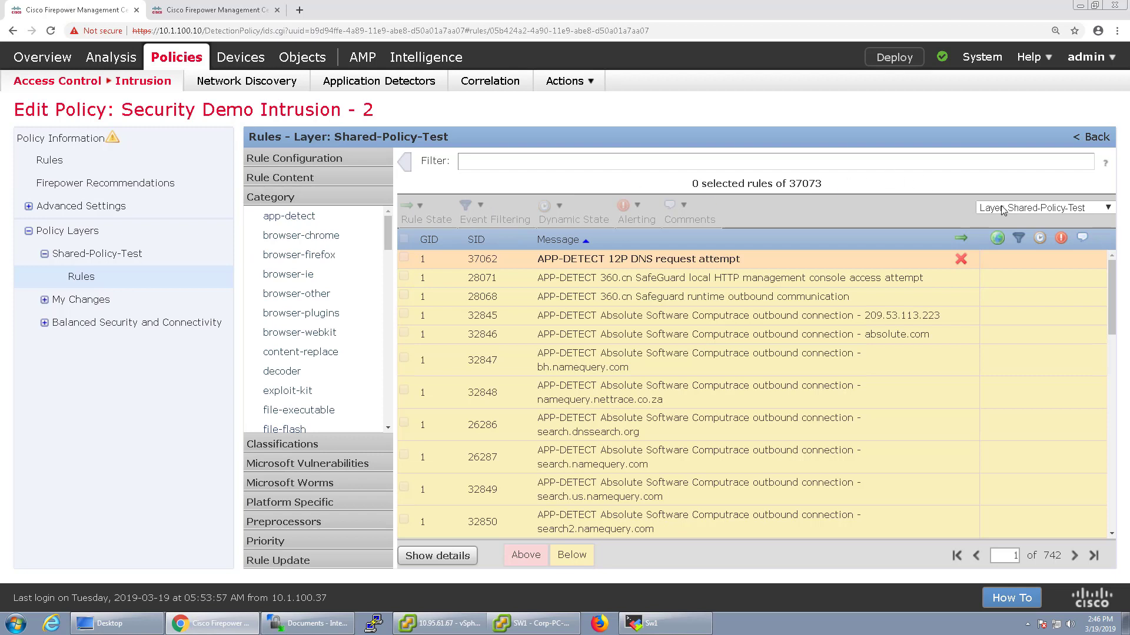
left_click(96, 258)
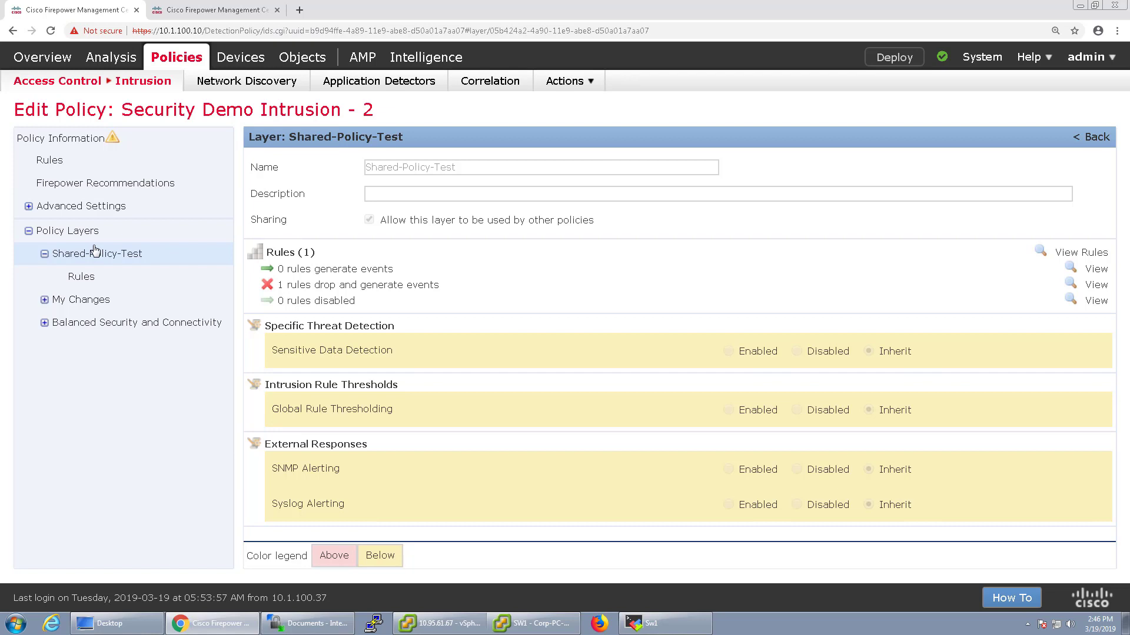
Discard the uncommitted Security Demo Intrusion - 2 changes from Policy Information
left_click(66, 140)
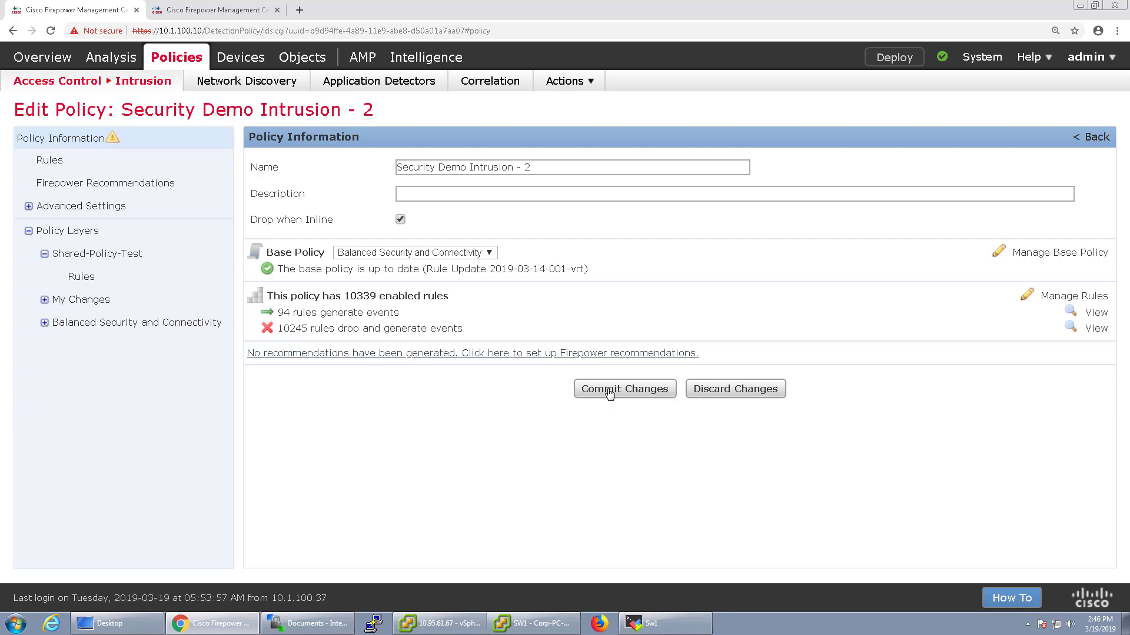
left_click(715, 390)
left_click(612, 109)
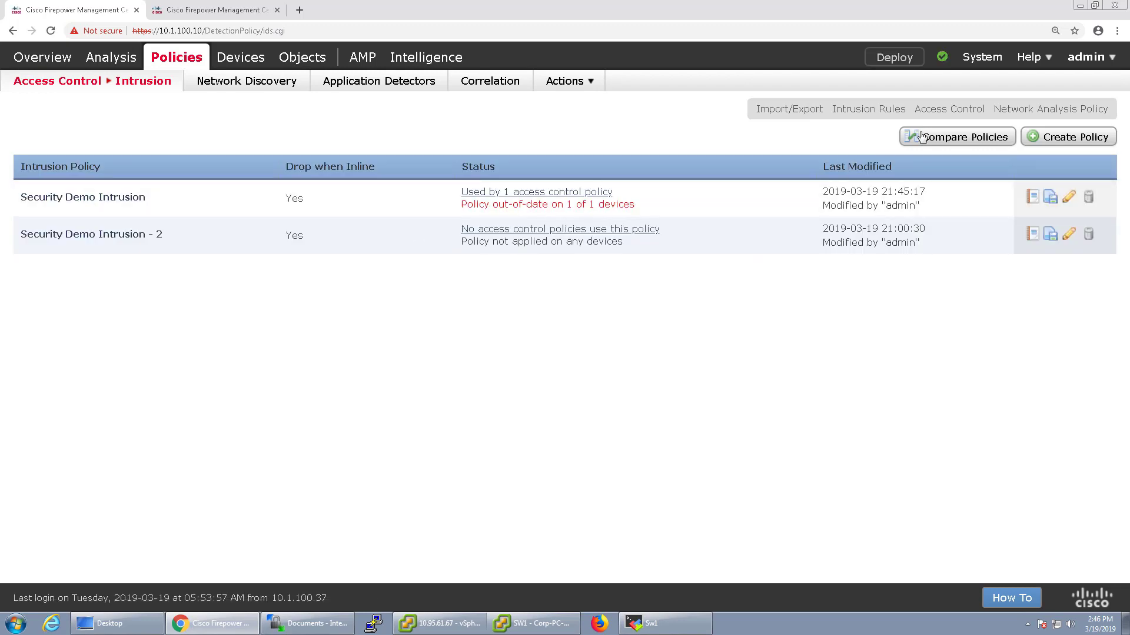
Create the GoldenTemplateIntrusion policy on Balanced Security and Connectivity and view its policy layers
left_click(1045, 139)
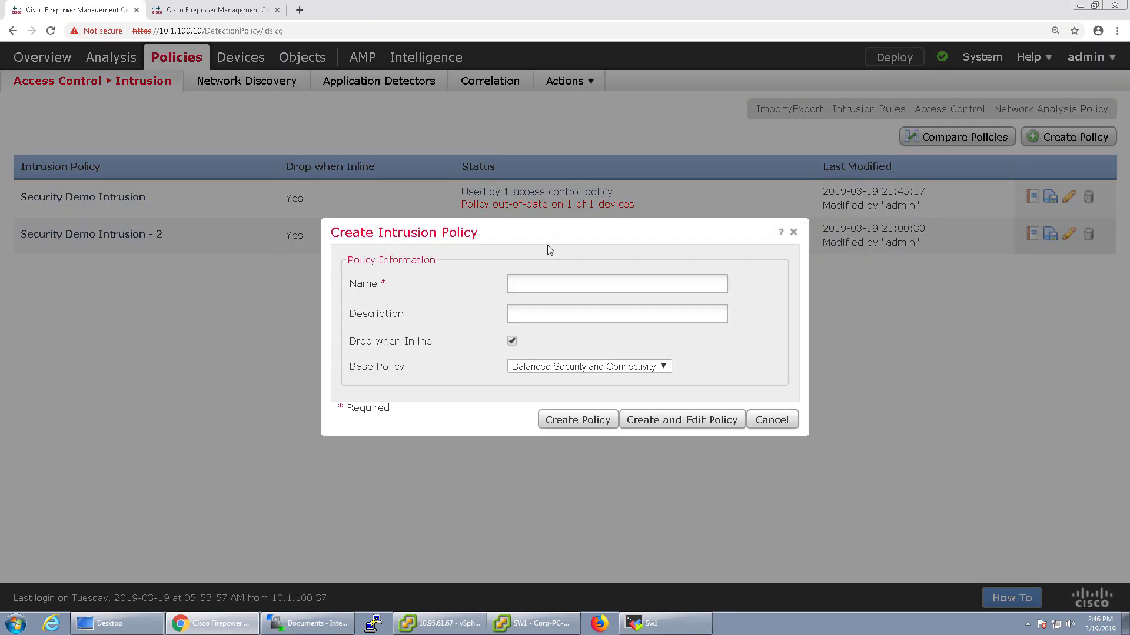
type("GoldenTemplateIntrusion")
left_click(564, 366)
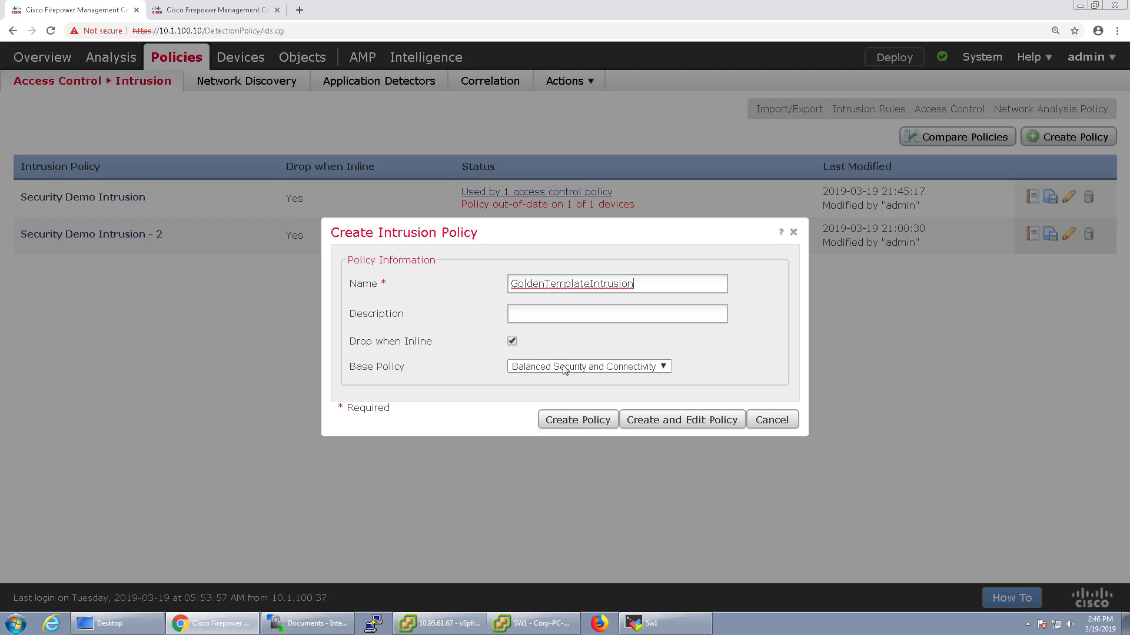
left_click(556, 391)
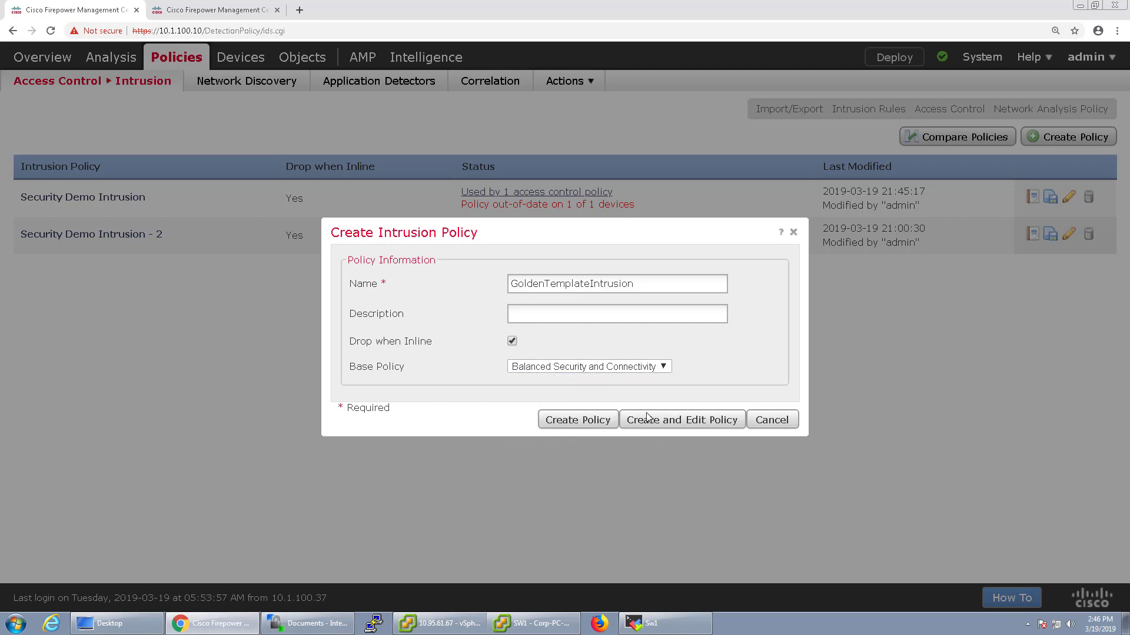
left_click(644, 423)
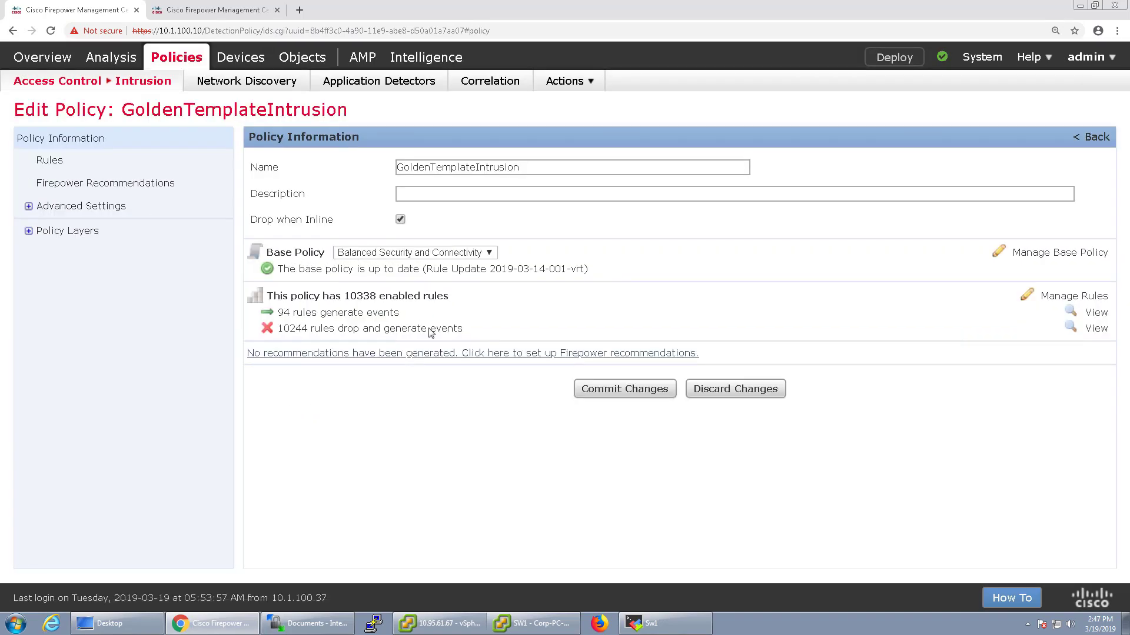
left_click(28, 231)
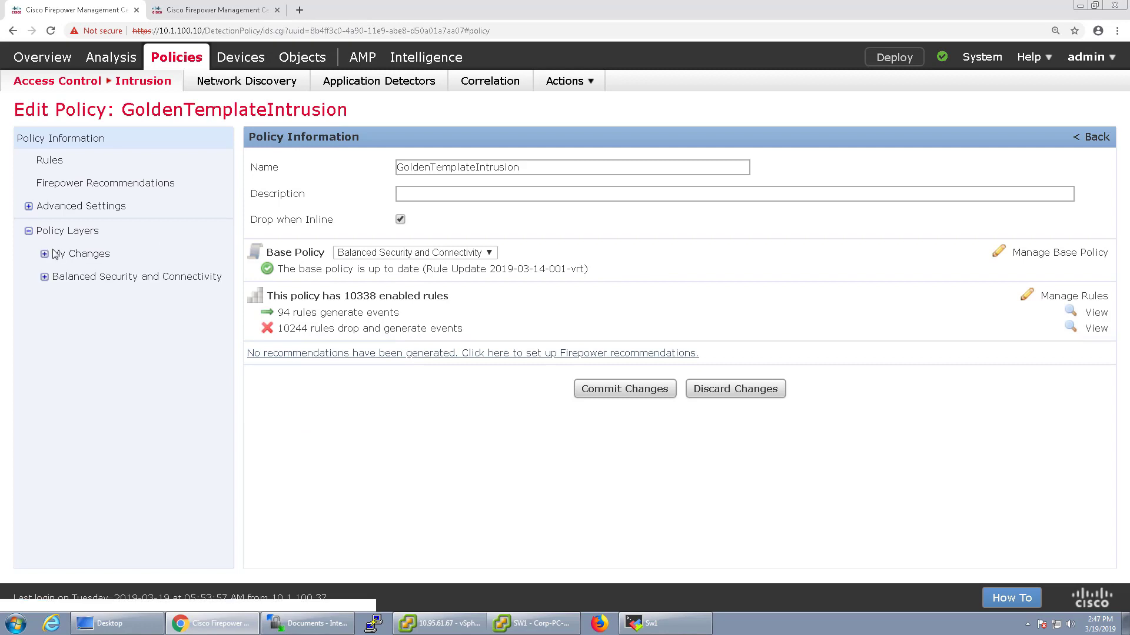
left_click(59, 233)
Add a user layer named 'Layer 1' to GoldenTemplateIntrusion
left_click(1089, 229)
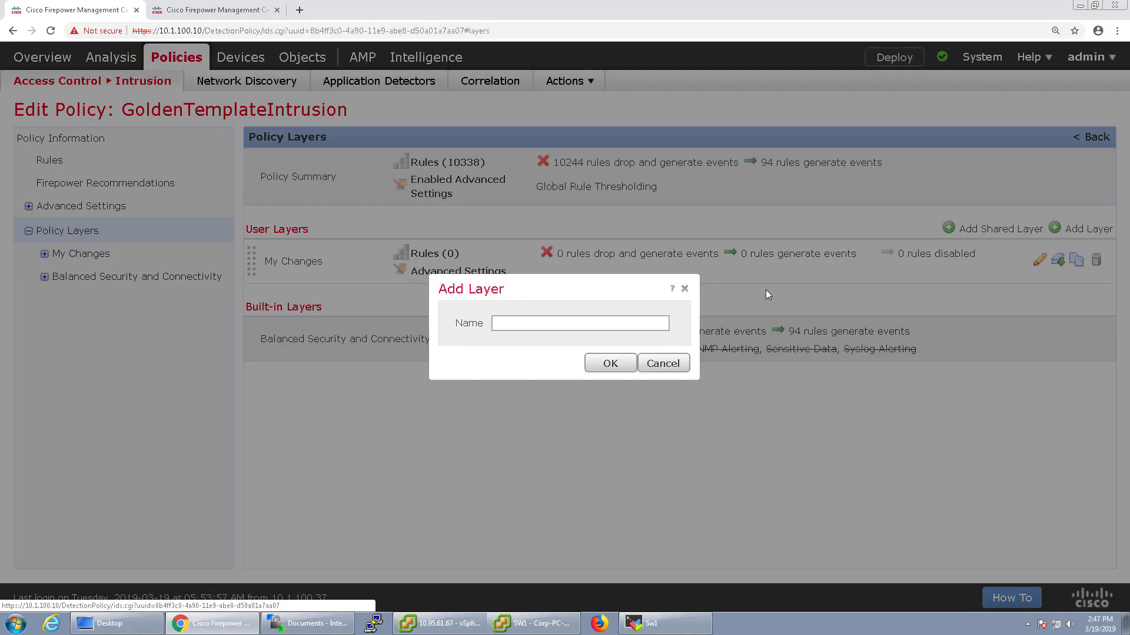
type("P")
key("BackSpace")
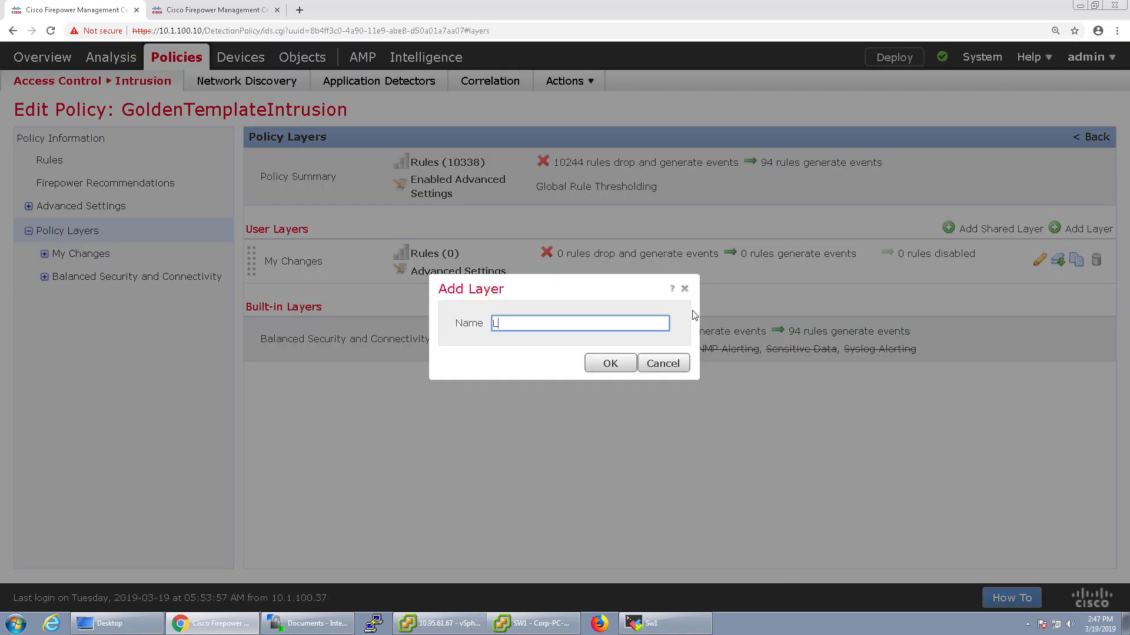
type("Layer 1")
left_click(620, 363)
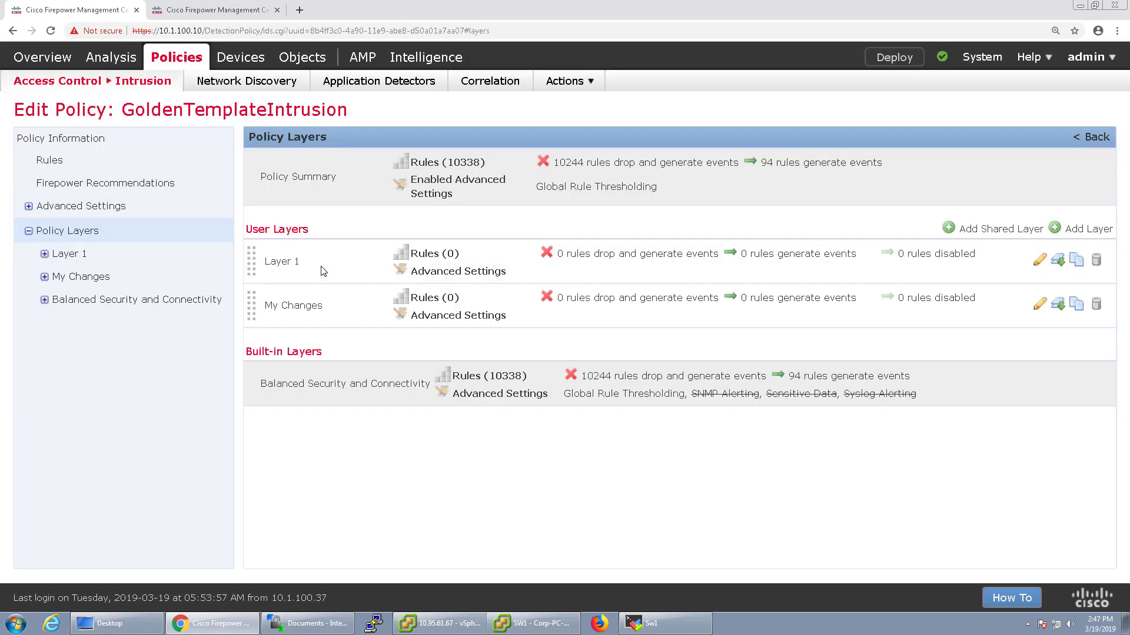
Commit GoldenTemplateIntrusion from its Policy Information page without a change description
left_click(89, 140)
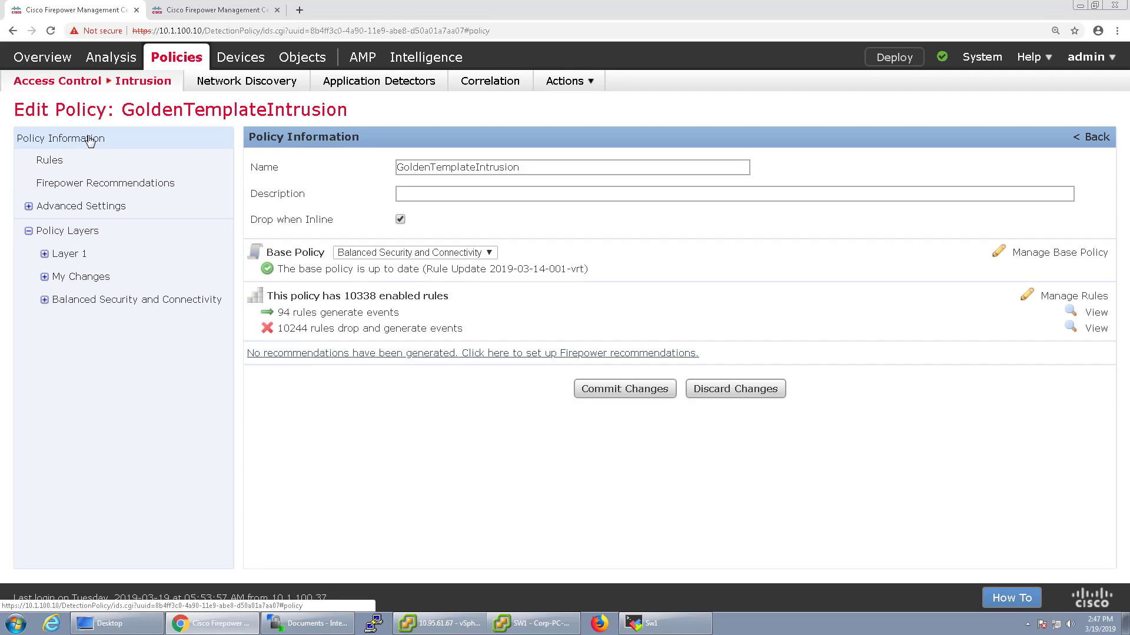
left_click(625, 389)
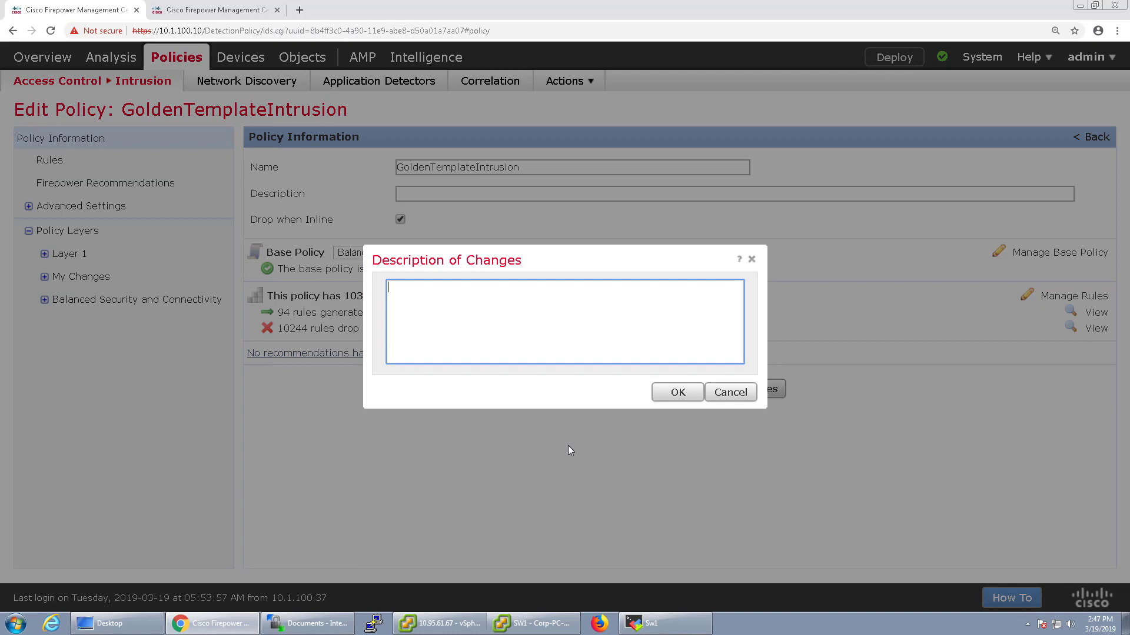
left_click(678, 392)
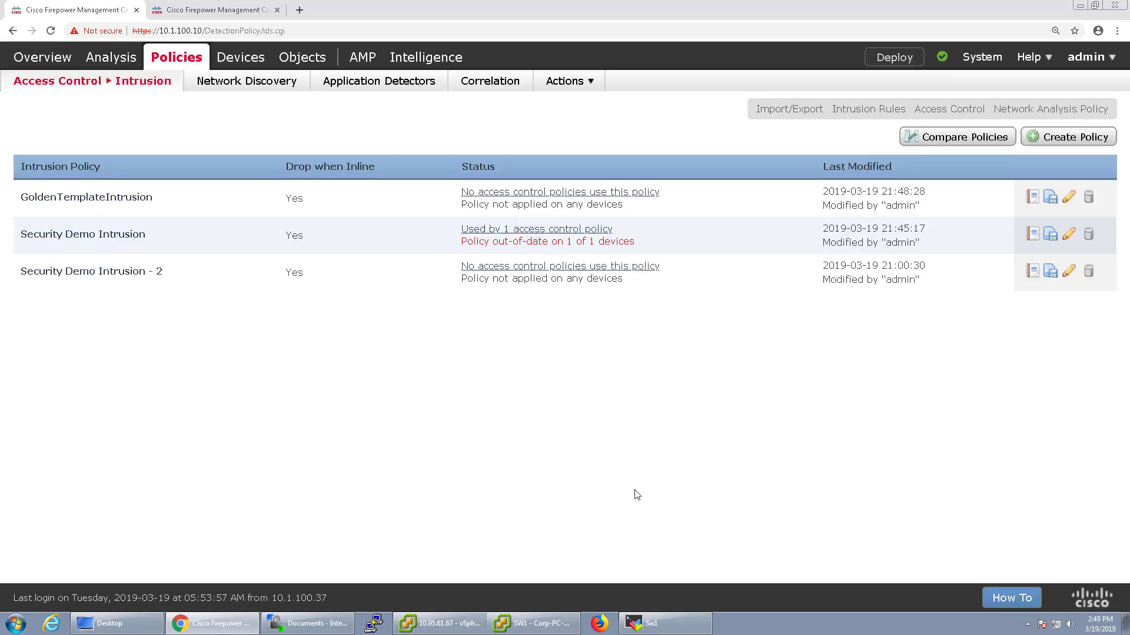
Discard the pending edits on Security Demo Intrusion - 2, then open Security Demo Intrusion for editing
left_click(1070, 272)
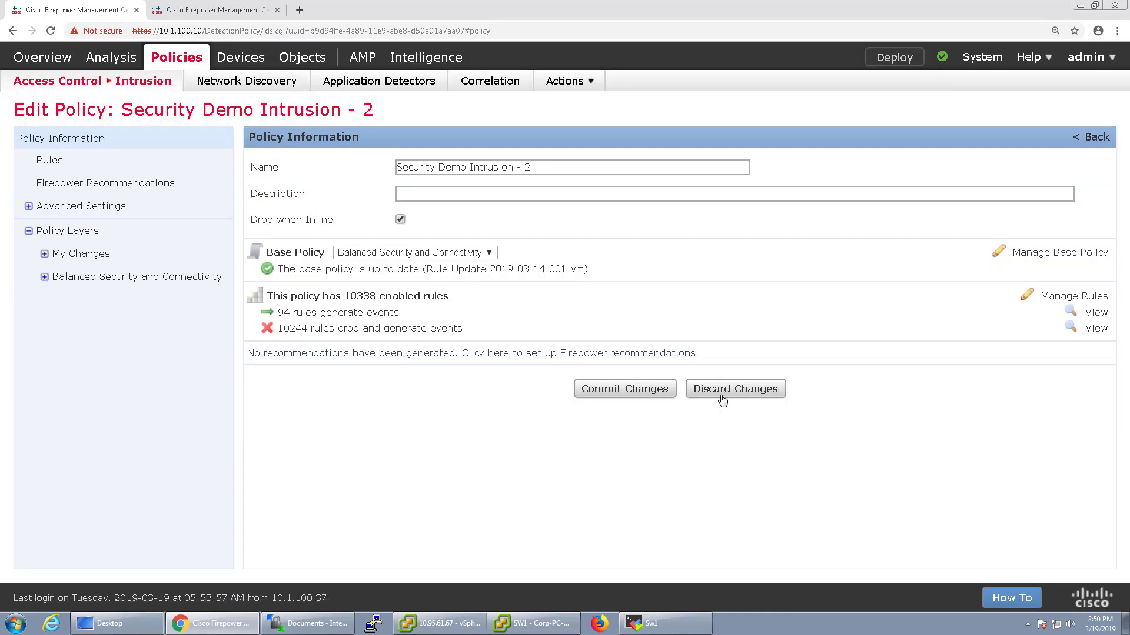
left_click(723, 400)
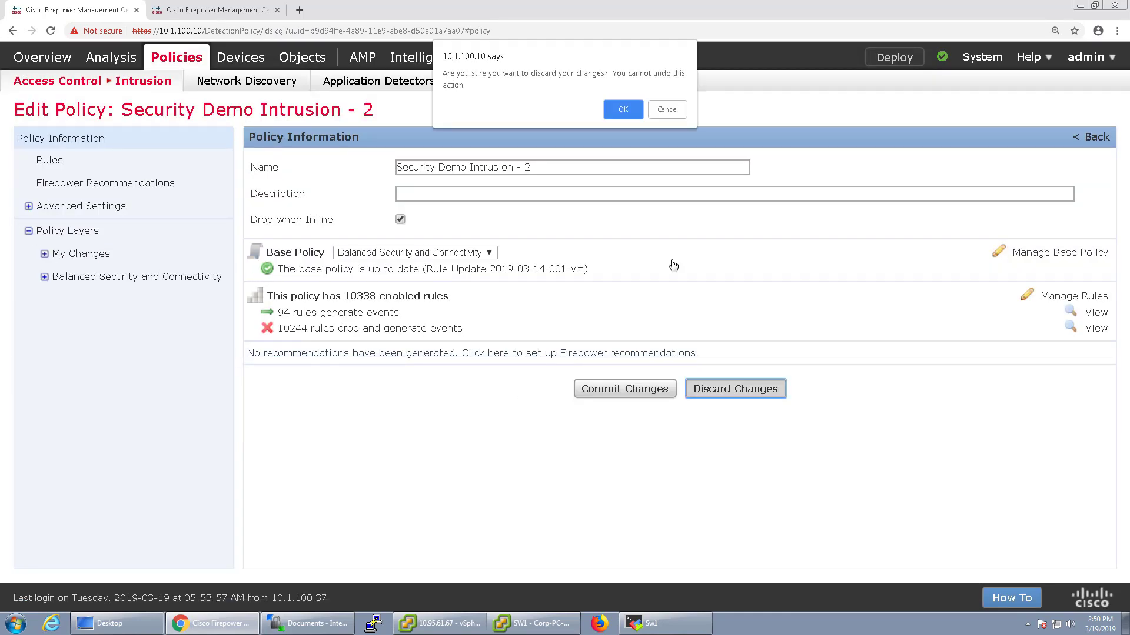
left_click(624, 106)
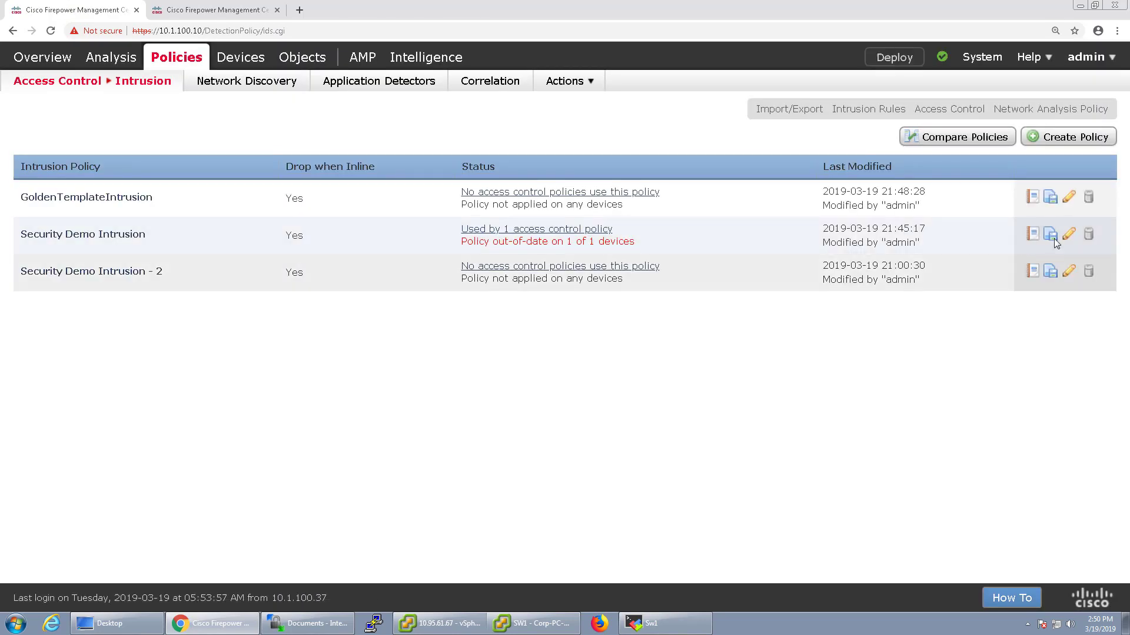
left_click(1068, 234)
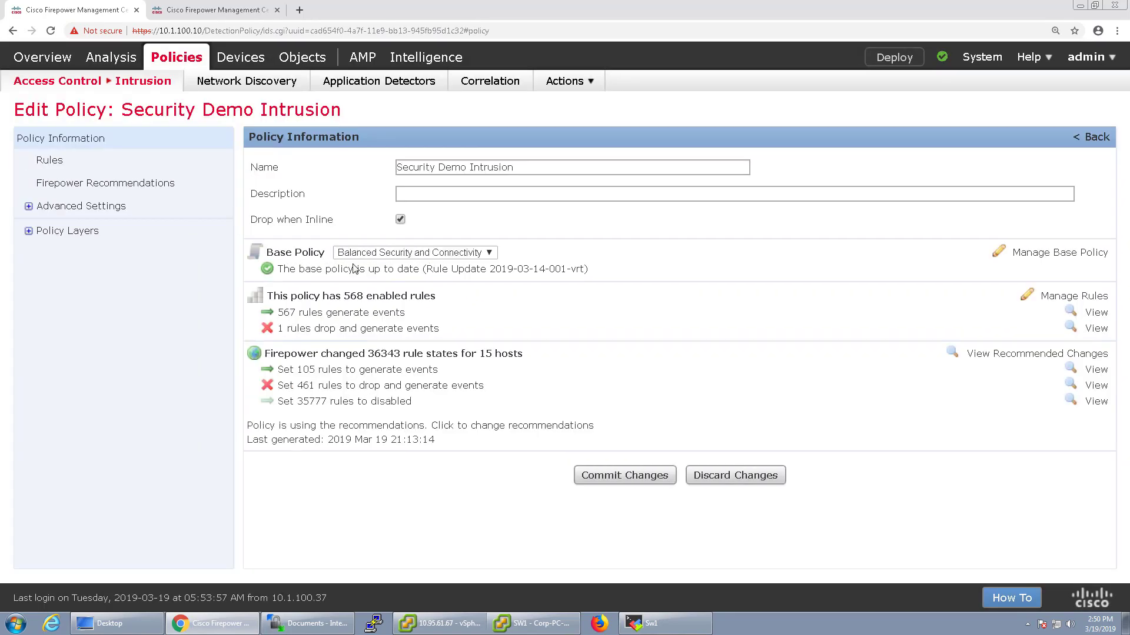
Choose GoldenTemplateIntrusion from User Created Policies as Security Demo Intrusion's base policy
left_click(359, 255)
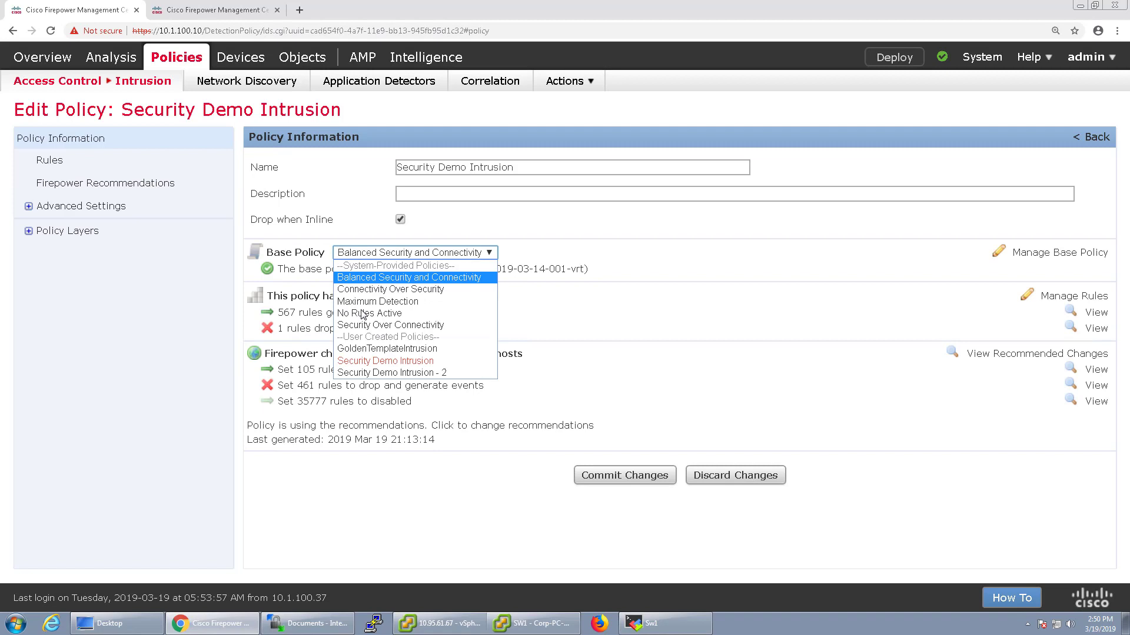
left_click(377, 349)
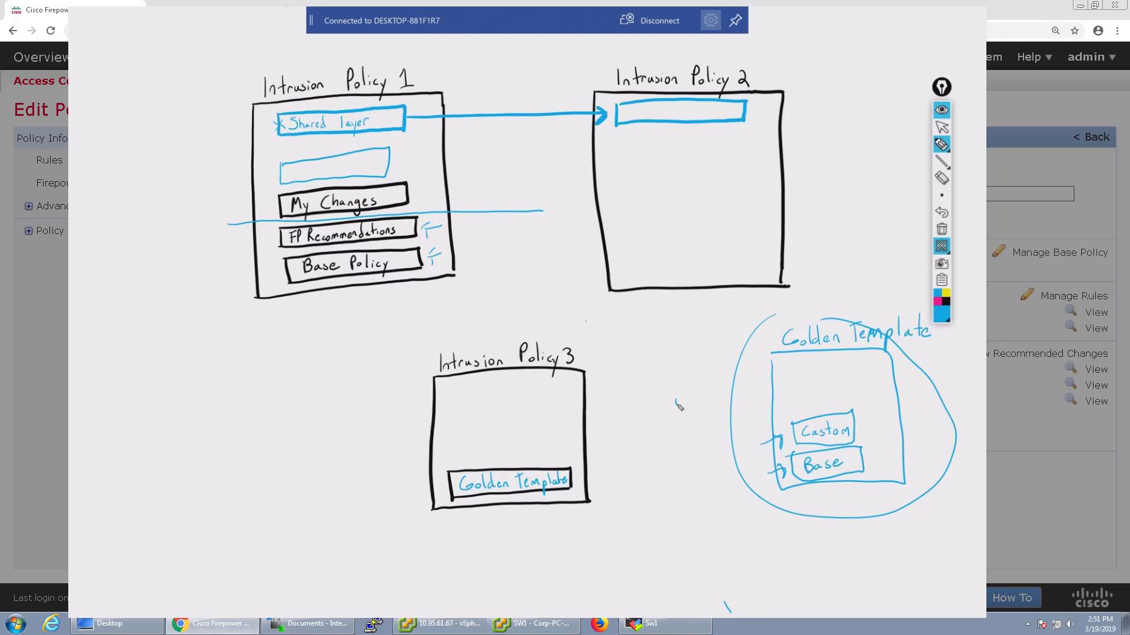
Clear the whiteboard and sketch a box labelled '50 + Base'
left_click(941, 246)
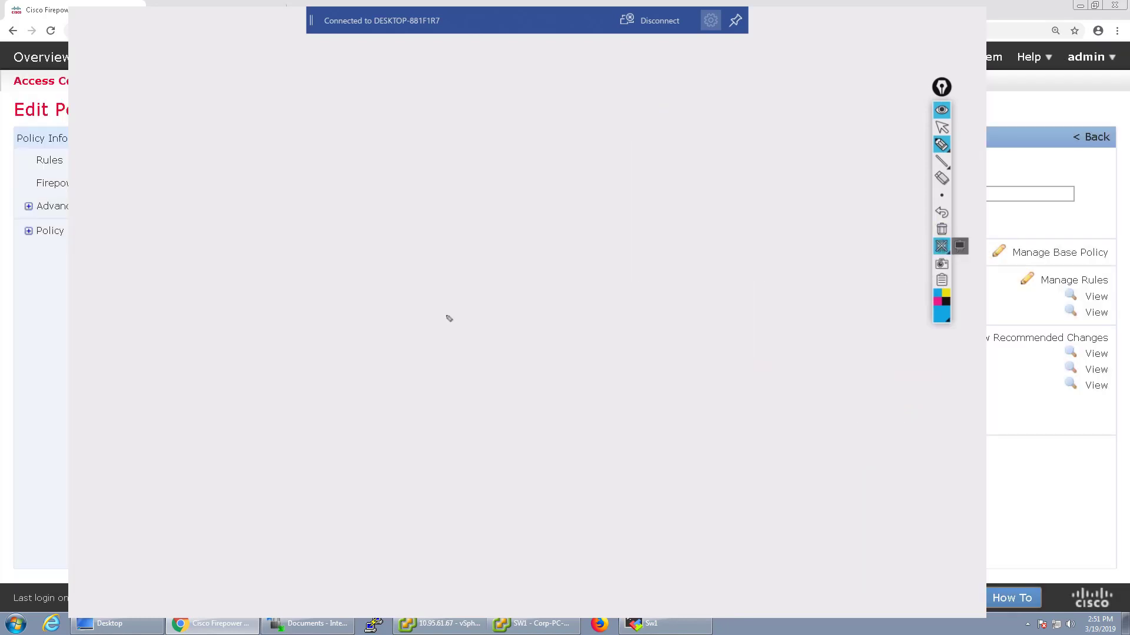
mouse_move(445, 313)
left_mouse_down()
mouse_move(474, 297)
mouse_move(473, 340)
mouse_move(580, 272)
mouse_move(451, 266)
mouse_move(425, 289)
left_mouse_up()
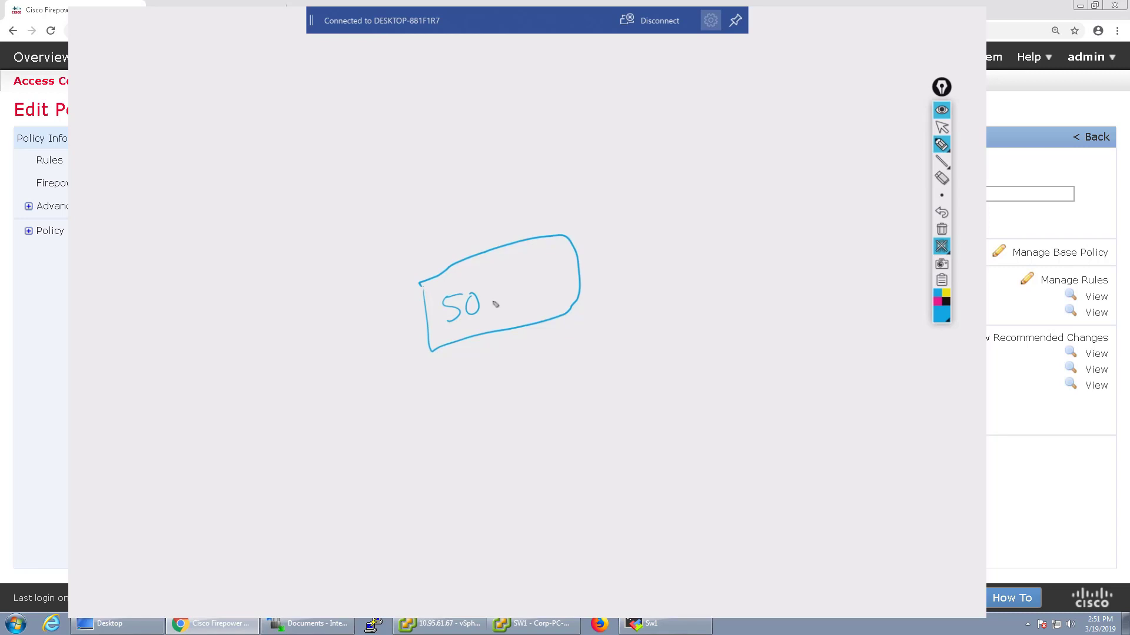
left_click_drag(492, 299, 506, 296)
mouse_move(498, 289)
left_mouse_down()
mouse_move(500, 304)
mouse_move(559, 280)
mouse_move(524, 269)
left_mouse_up()
mouse_move(515, 252)
left_mouse_down()
mouse_move(533, 250)
mouse_move(540, 268)
left_mouse_up()
left_click_drag(553, 257, 554, 266)
Sketch 'DC Intrusion', 'Edge FW' and 'Branch FW' boxes below it
mouse_move(330, 424)
left_mouse_down()
mouse_move(350, 522)
mouse_move(391, 405)
mouse_move(480, 492)
mouse_move(349, 524)
left_mouse_up()
mouse_move(369, 417)
left_mouse_down()
mouse_move(384, 433)
mouse_move(375, 445)
left_mouse_up()
mouse_move(406, 419)
left_mouse_down()
mouse_move(372, 483)
mouse_move(394, 471)
left_mouse_up()
mouse_move(397, 458)
left_mouse_down()
mouse_move(401, 474)
mouse_move(449, 452)
left_mouse_up()
mouse_move(561, 364)
left_mouse_down()
mouse_move(566, 396)
mouse_move(699, 427)
mouse_move(567, 360)
mouse_move(595, 382)
mouse_move(610, 351)
mouse_move(612, 384)
mouse_move(636, 357)
mouse_move(601, 407)
mouse_move(612, 383)
mouse_move(636, 376)
left_mouse_up()
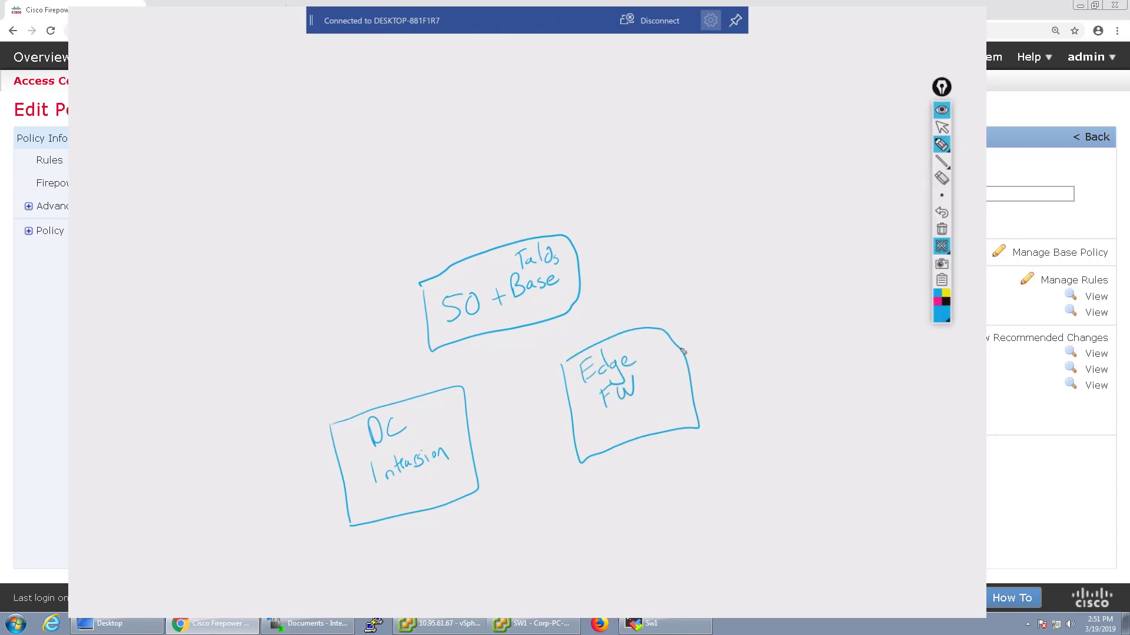
mouse_move(739, 304)
left_mouse_down()
mouse_move(870, 372)
mouse_move(750, 295)
mouse_move(735, 300)
mouse_move(765, 321)
left_mouse_up()
mouse_move(766, 300)
left_mouse_down()
mouse_move(768, 318)
mouse_move(804, 313)
left_mouse_up()
mouse_move(805, 313)
left_mouse_down()
mouse_move(827, 307)
mouse_move(783, 343)
left_mouse_up()
mouse_move(783, 325)
left_mouse_down()
mouse_move(796, 319)
mouse_move(794, 330)
left_mouse_up()
mouse_move(801, 322)
left_mouse_down()
mouse_move(808, 334)
mouse_move(818, 320)
left_mouse_up()
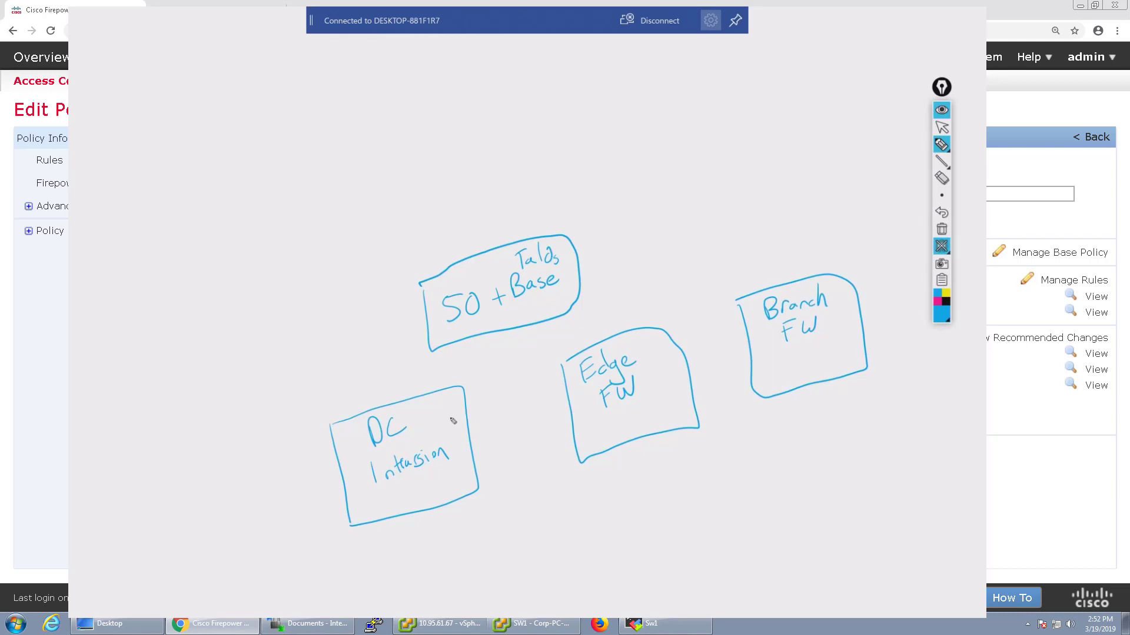
Touch up the three lower boxes, then circle the 50 + Base box and label it 'Golden'
mouse_move(448, 417)
left_mouse_down()
mouse_move(481, 410)
mouse_move(483, 428)
left_mouse_up()
mouse_move(666, 364)
left_mouse_down()
mouse_move(692, 351)
mouse_move(699, 365)
left_mouse_up()
mouse_move(846, 308)
left_mouse_down()
mouse_move(873, 303)
mouse_move(867, 319)
left_mouse_up()
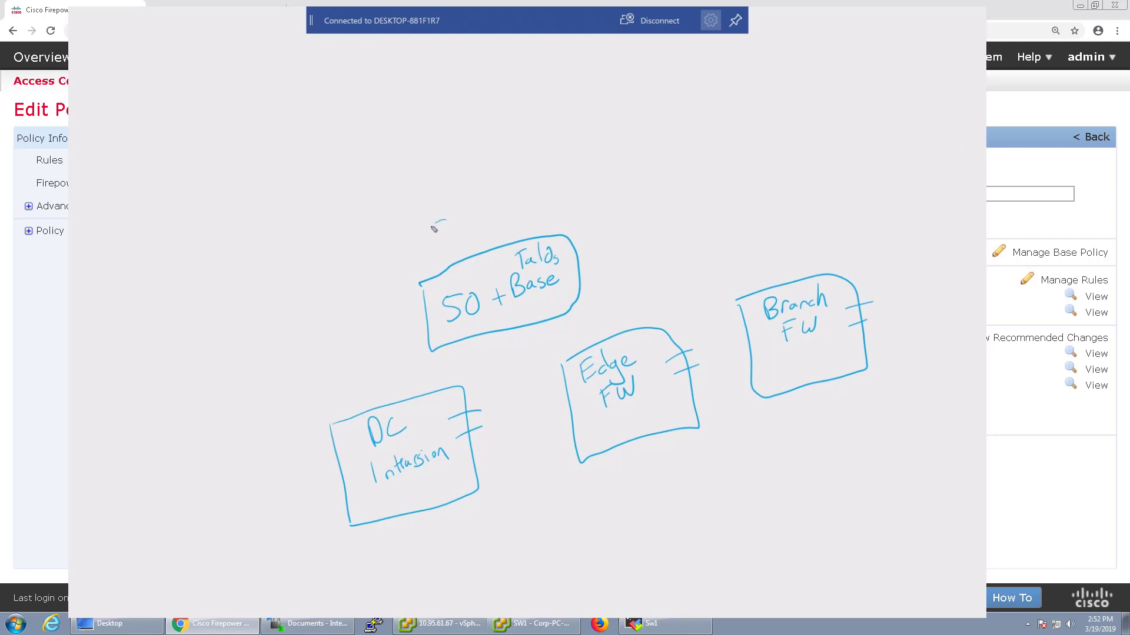
mouse_move(446, 220)
left_mouse_down()
mouse_move(591, 329)
mouse_move(457, 225)
left_mouse_up()
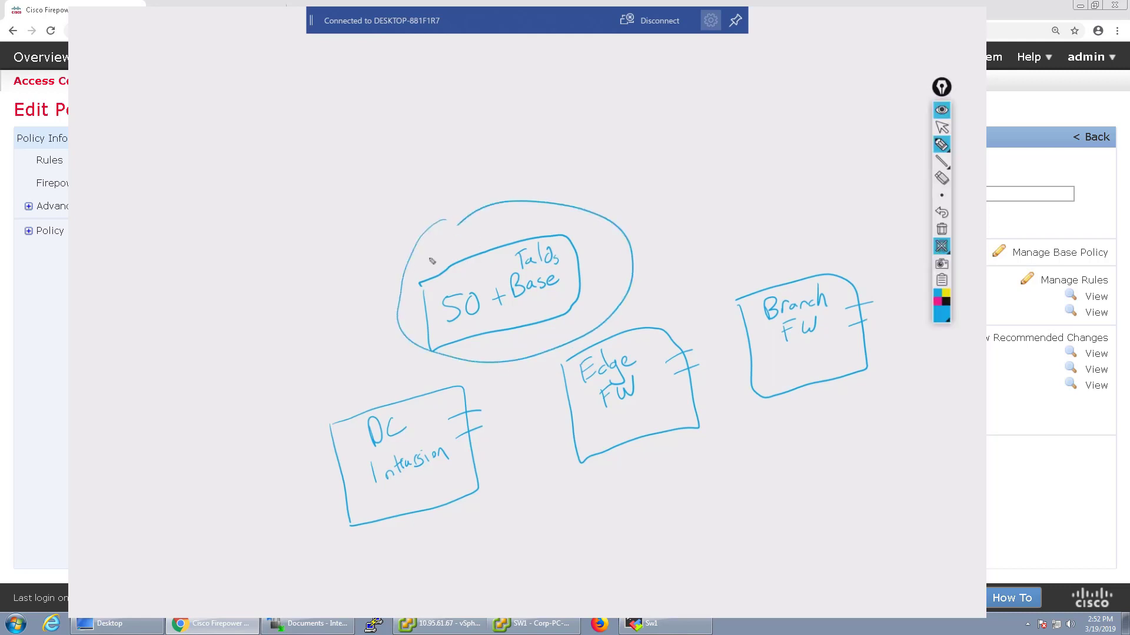
mouse_move(452, 247)
left_mouse_down()
mouse_move(447, 258)
mouse_move(475, 253)
left_mouse_up()
left_click_drag(480, 247, 502, 242)
Add a 'GT' box inside DC Intrusion, Edge FW and Branch FW
mouse_move(360, 496)
left_mouse_down()
mouse_move(433, 501)
mouse_move(450, 469)
mouse_move(361, 497)
mouse_move(406, 501)
mouse_move(413, 485)
left_mouse_up()
mouse_move(603, 422)
left_mouse_down()
mouse_move(659, 425)
mouse_move(603, 422)
mouse_move(618, 431)
mouse_move(635, 417)
left_mouse_up()
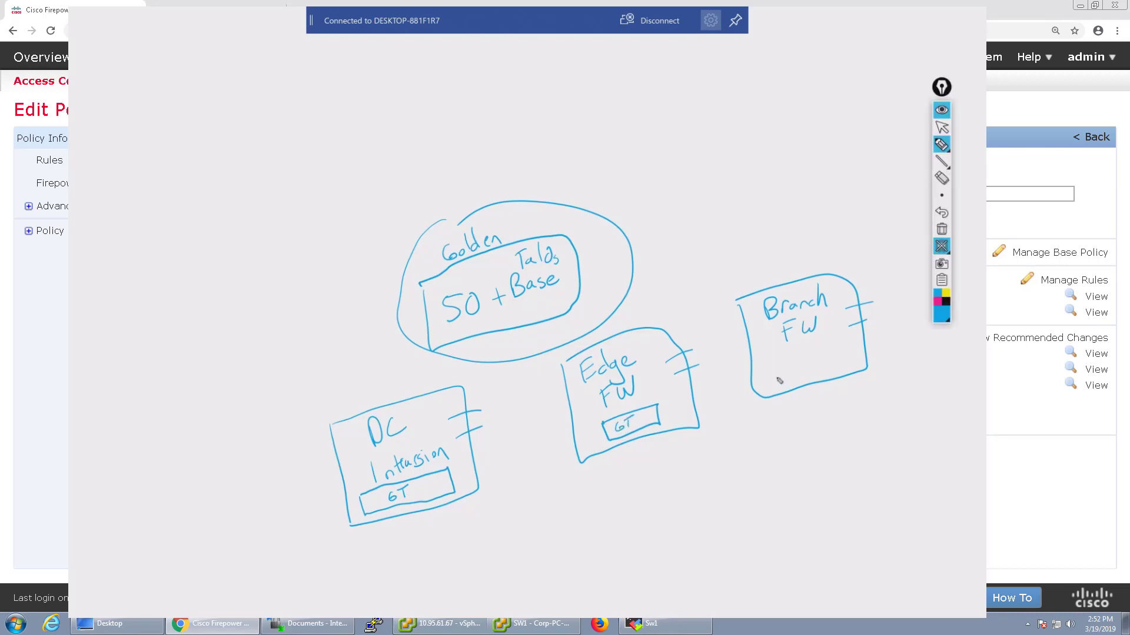
mouse_move(776, 368)
left_mouse_down()
mouse_move(783, 382)
mouse_move(845, 362)
mouse_move(775, 368)
mouse_move(807, 371)
left_mouse_up()
left_click_drag(803, 360, 821, 355)
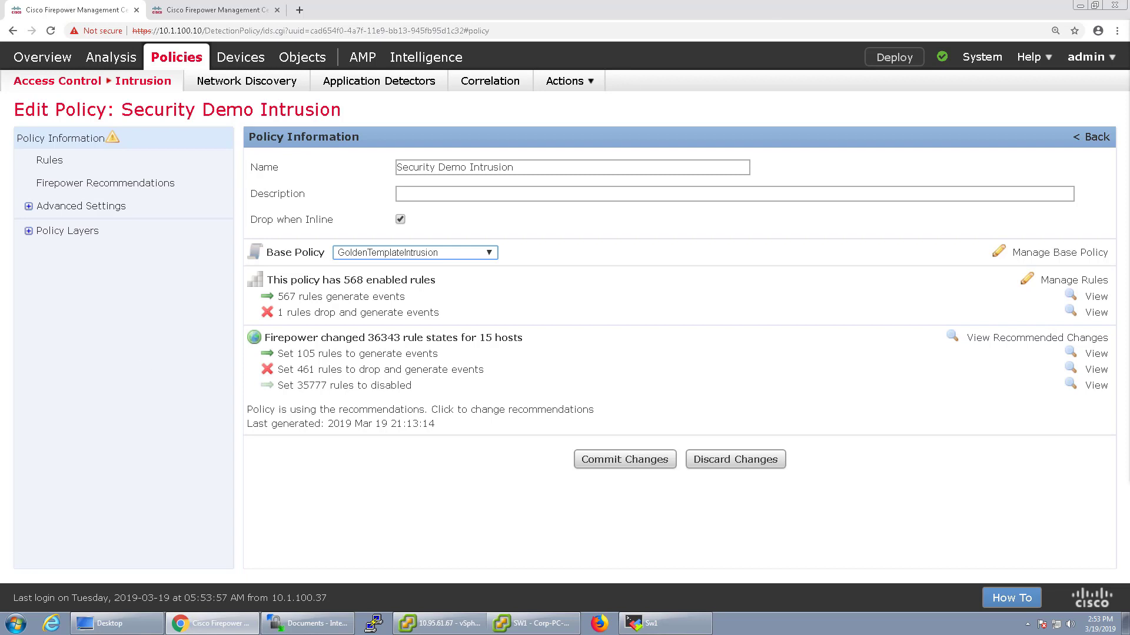
Delete the Shared-Policy-Test shared layer from Policy Layers, then open the My Changes layer
left_click(28, 206)
left_click(28, 207)
left_click(29, 206)
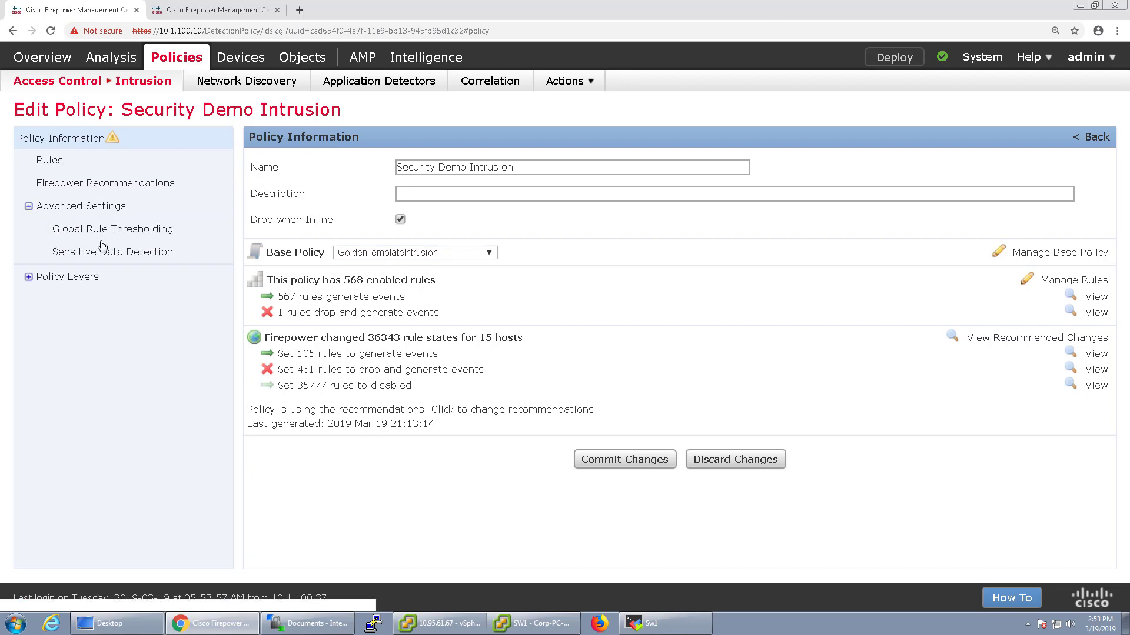
left_click(28, 276)
left_click(66, 300)
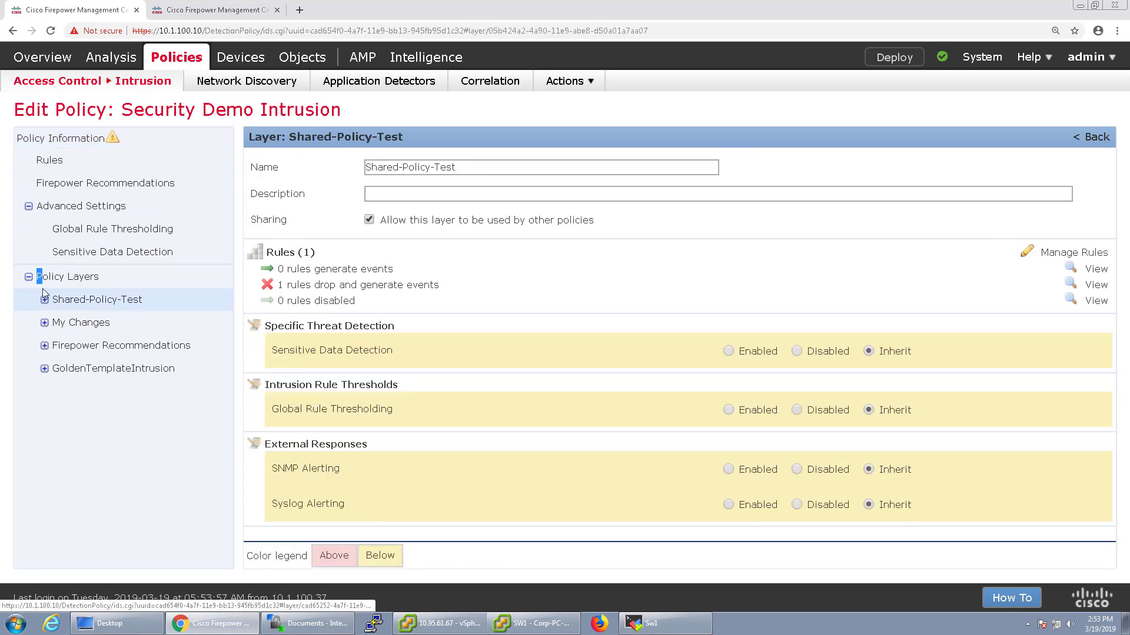
left_click(79, 277)
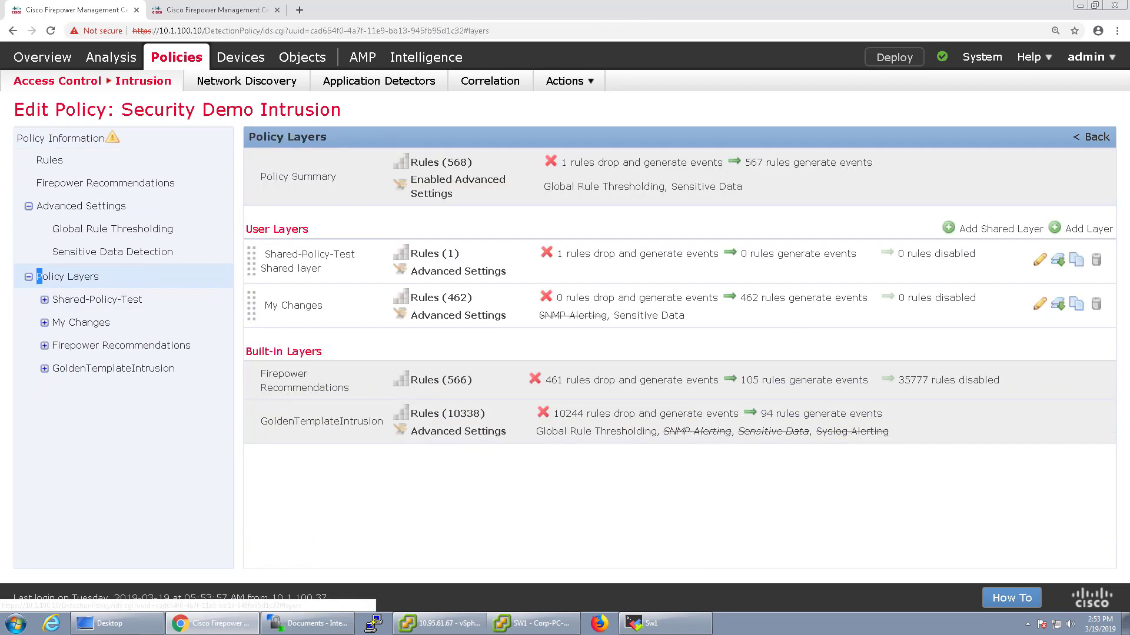
left_click(1095, 261)
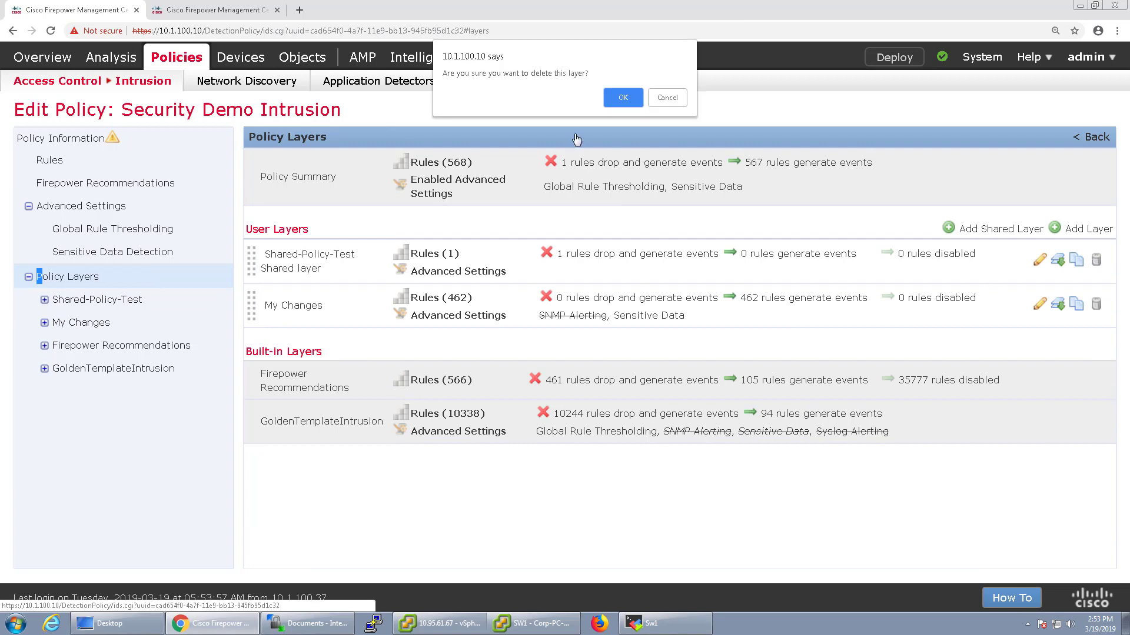
left_click(606, 100)
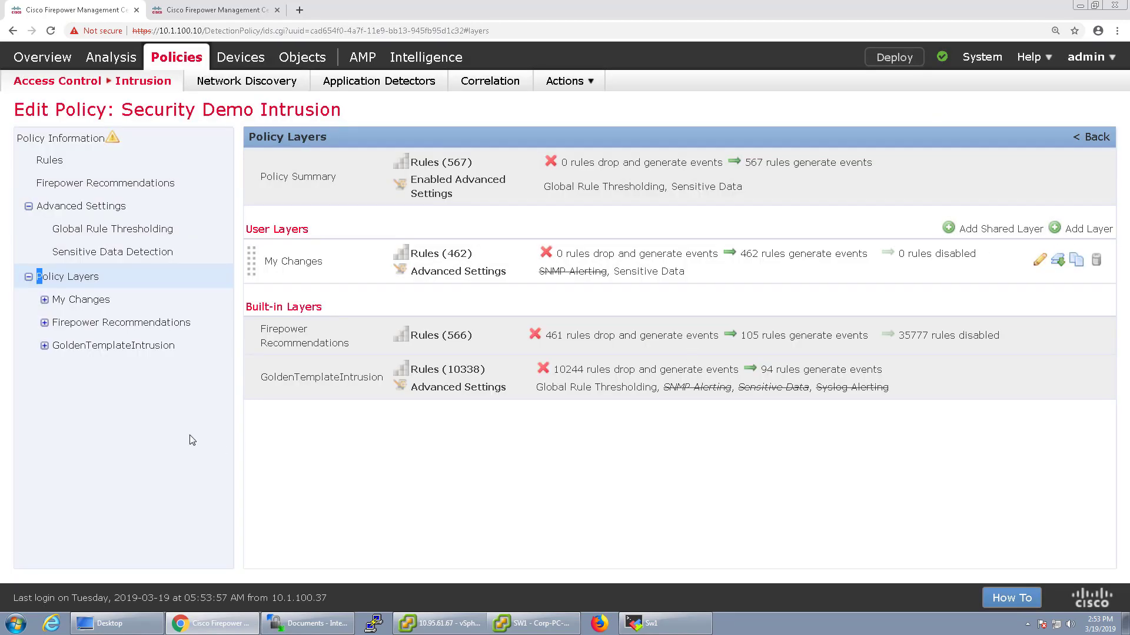
left_click(44, 301)
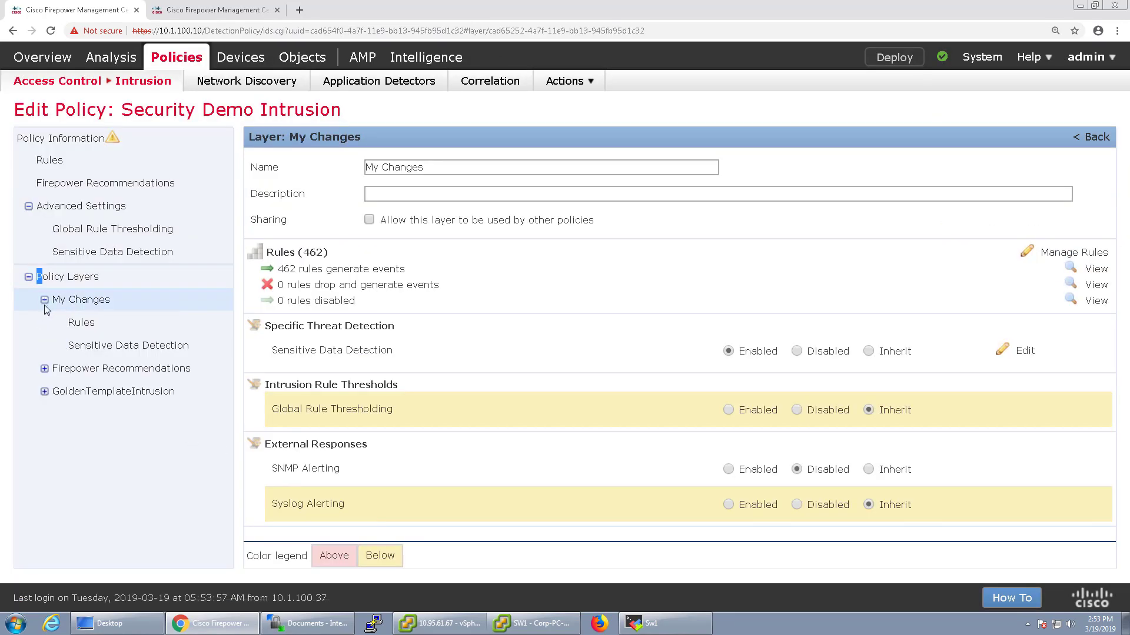
Filter the My Changes layer's rules by SID 408
left_click(76, 326)
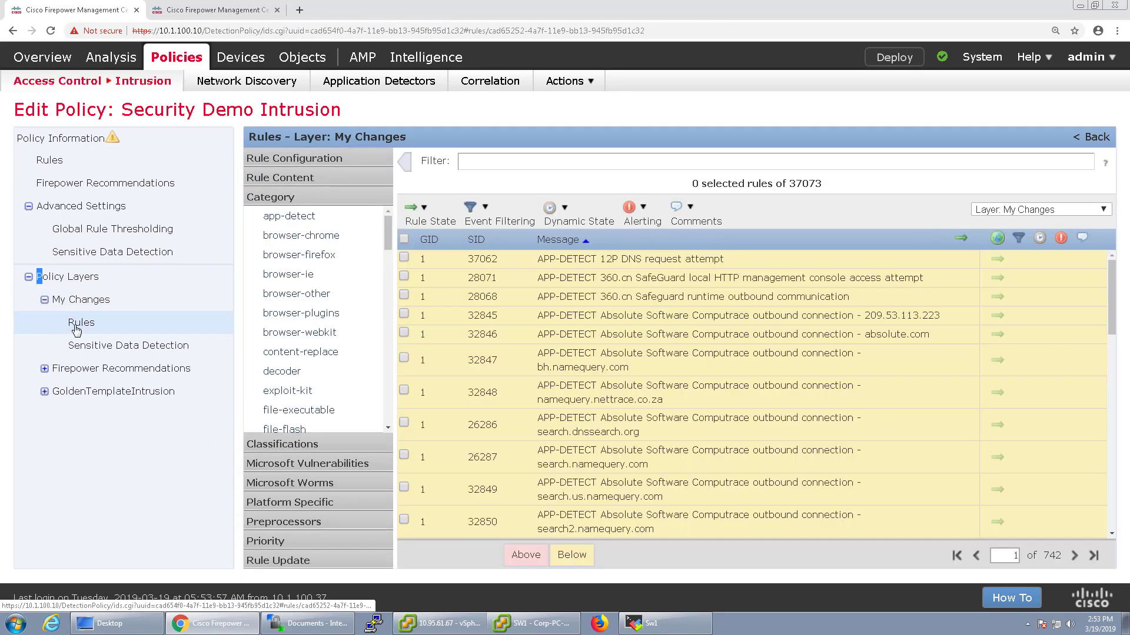
left_click(300, 178)
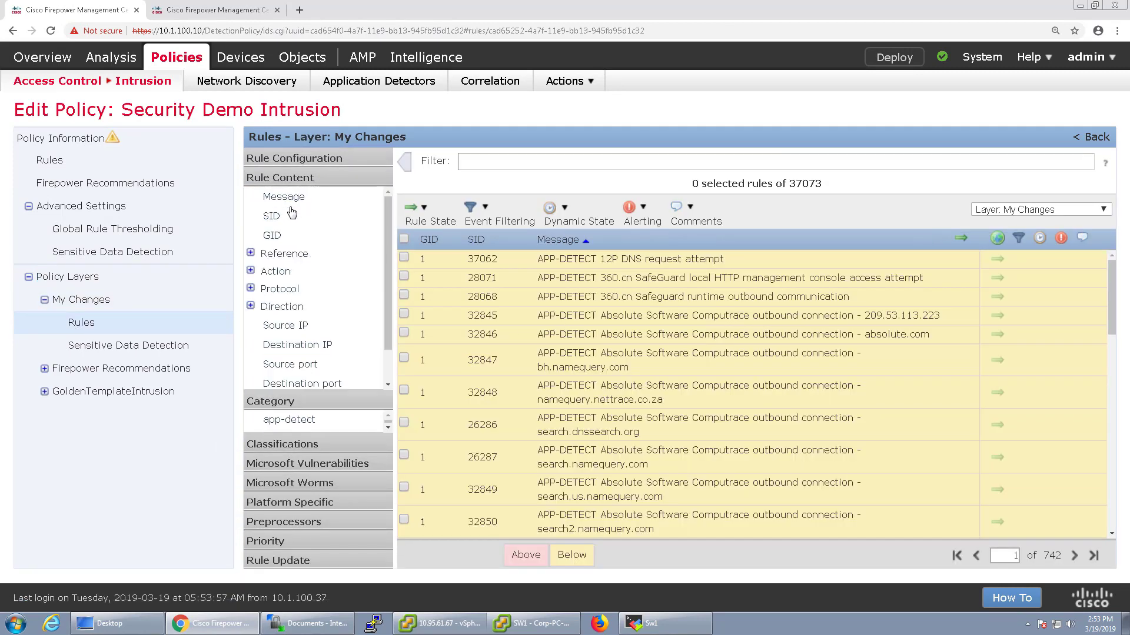
left_click(271, 216)
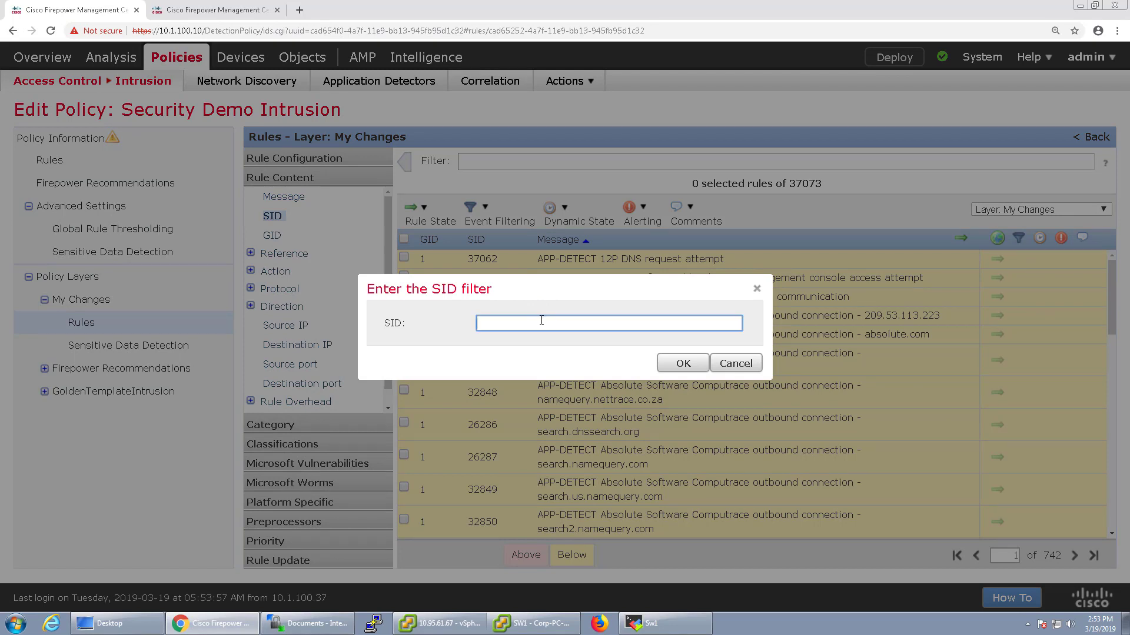
type("408")
left_click(661, 367)
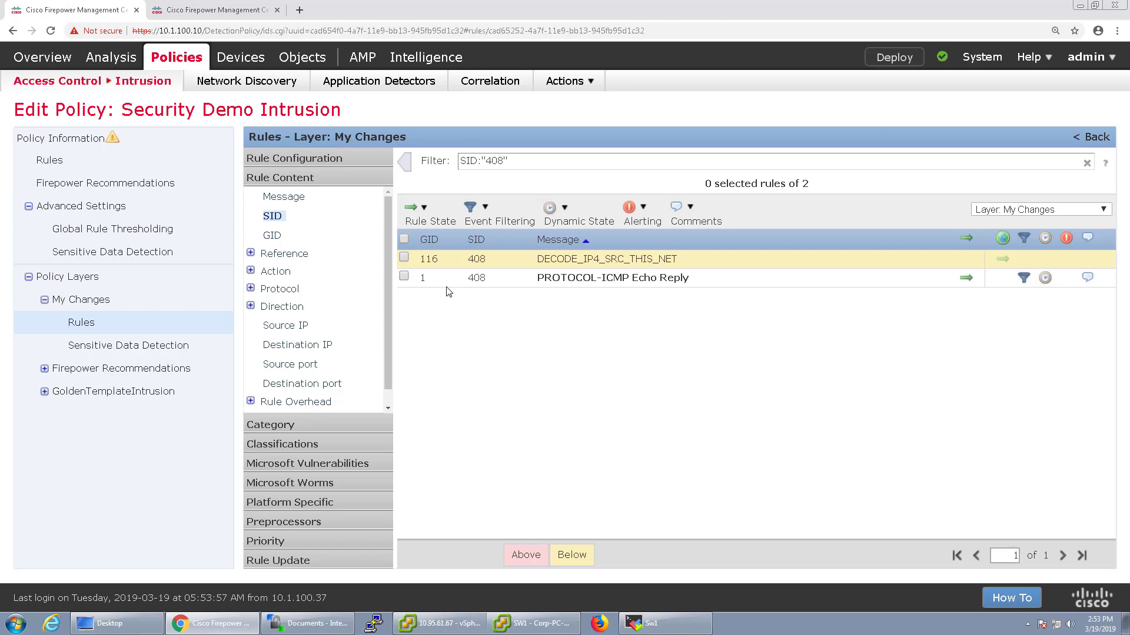
Remove the thresholds from the 1:408 PROTOCOL-ICMP Echo Reply rule
left_click(403, 276)
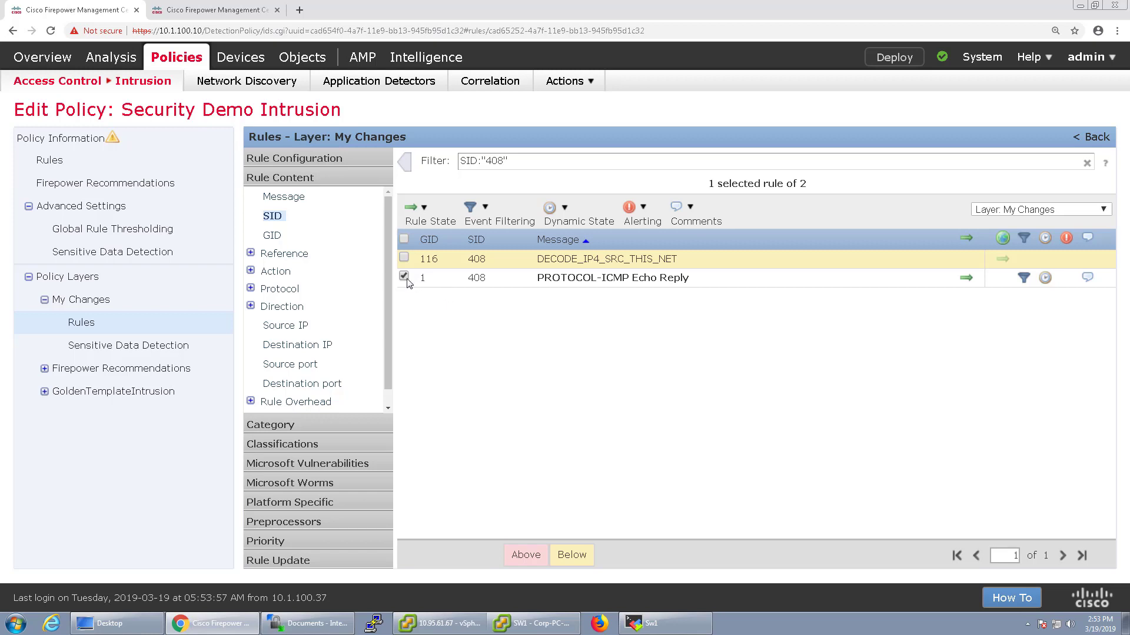
left_click(508, 222)
left_click(500, 240)
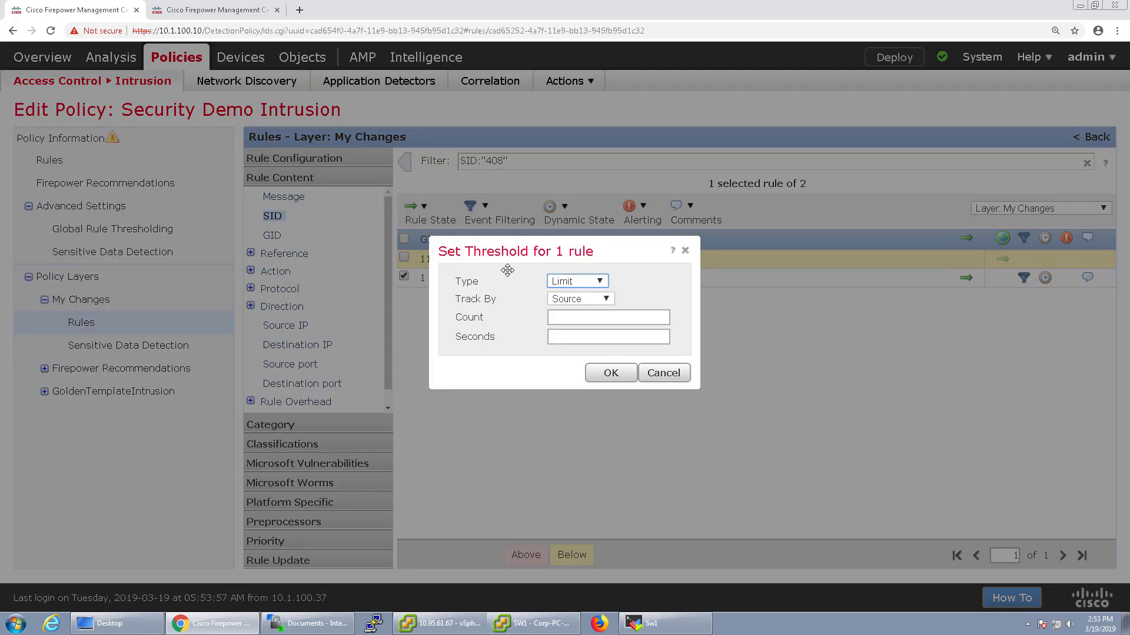
left_click(664, 373)
left_click(501, 219)
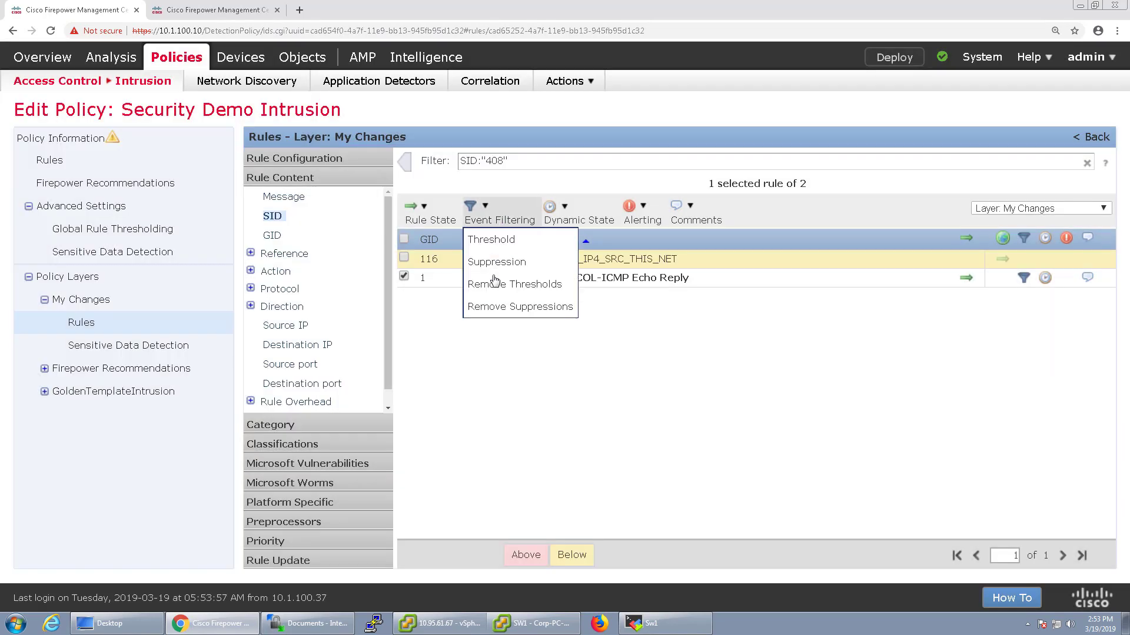
left_click(496, 283)
key("Return")
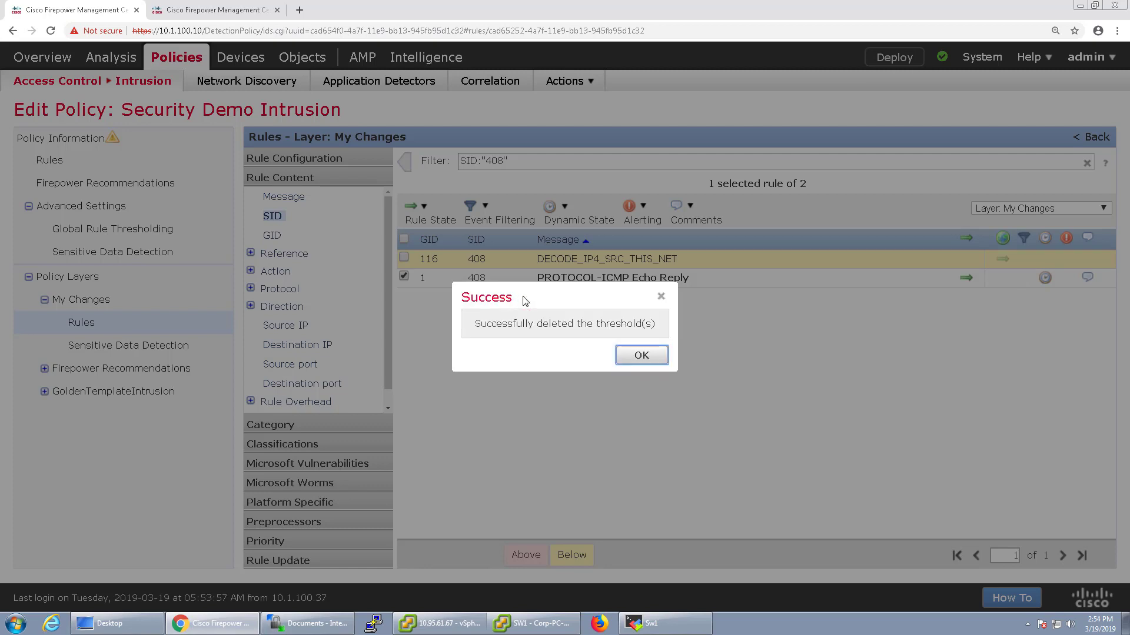
left_click(640, 355)
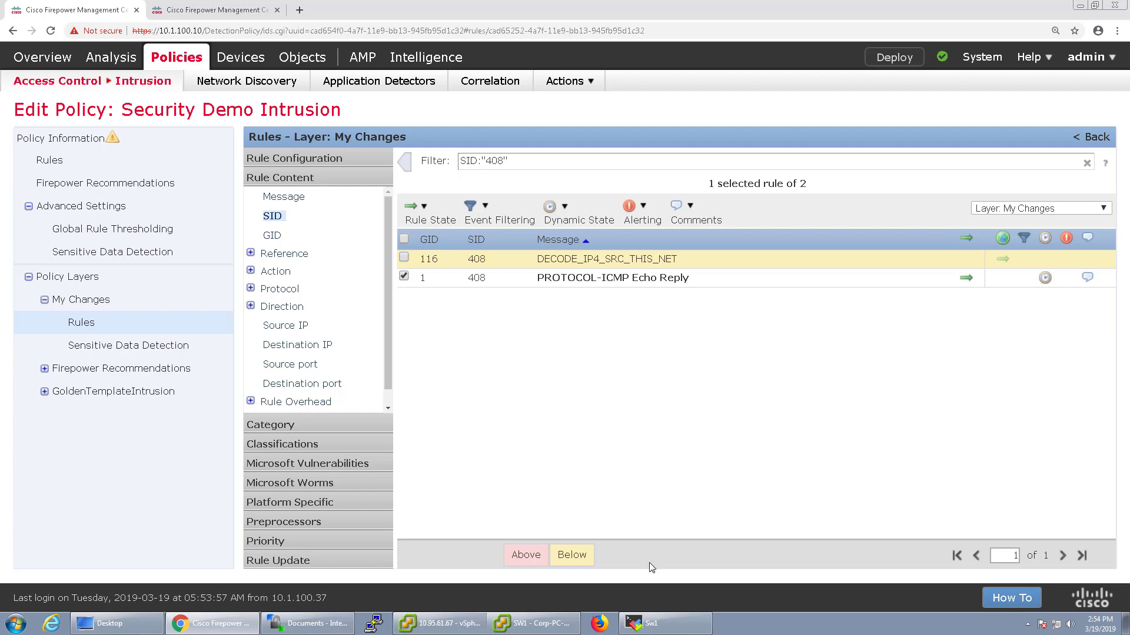
mouse_move(563, 3)
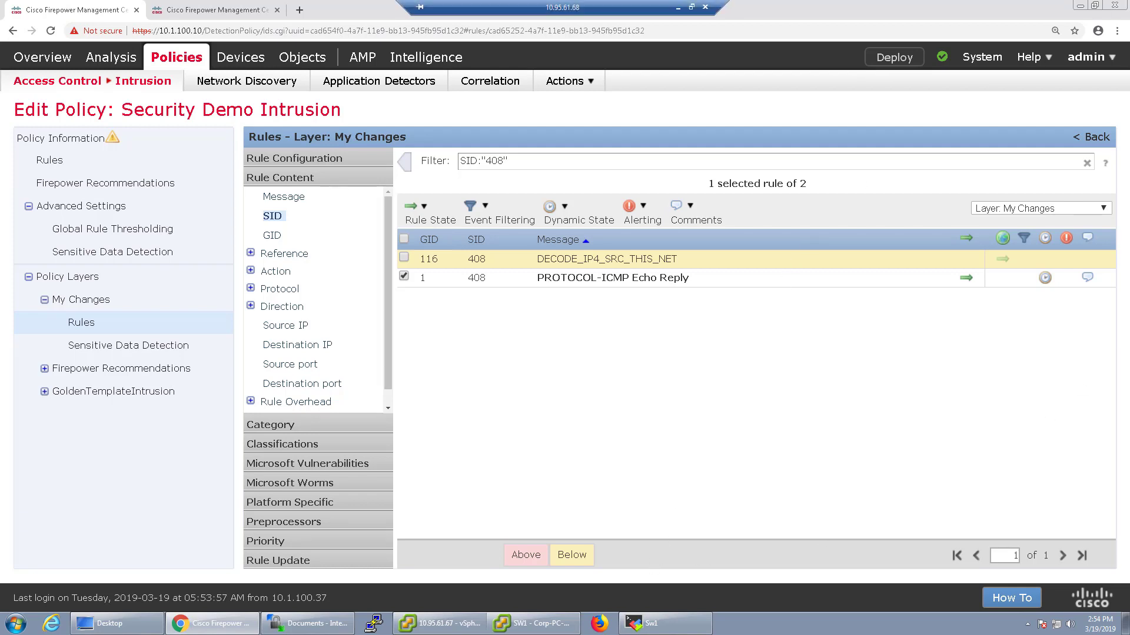
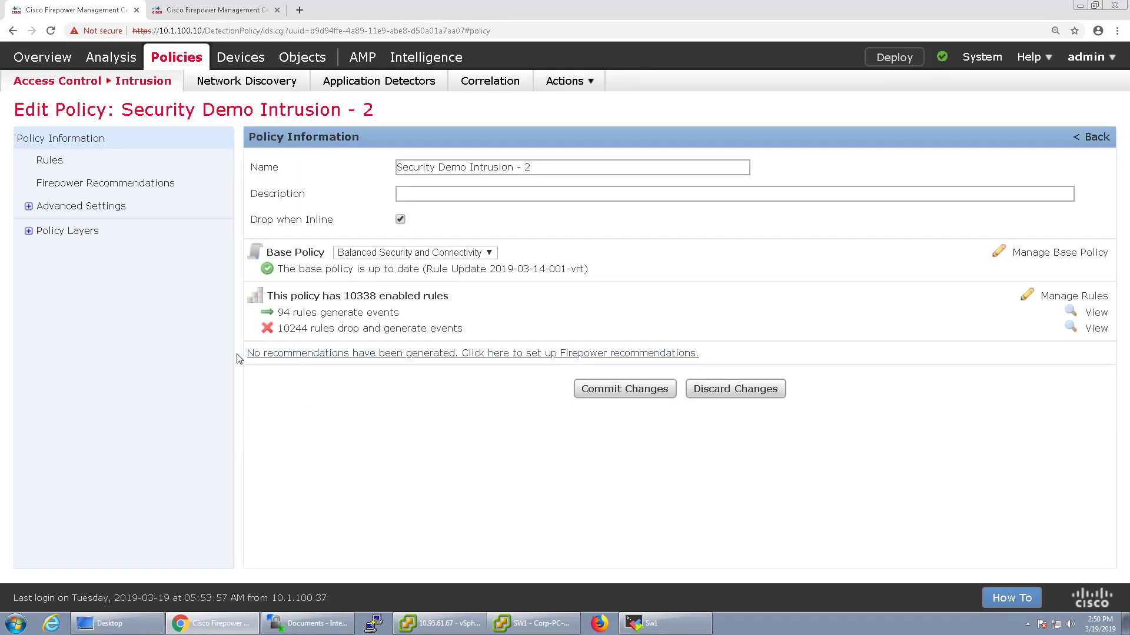
Expand Policy Layers in the Security Demo Intrusion - 2 policy tree
left_click(28, 231)
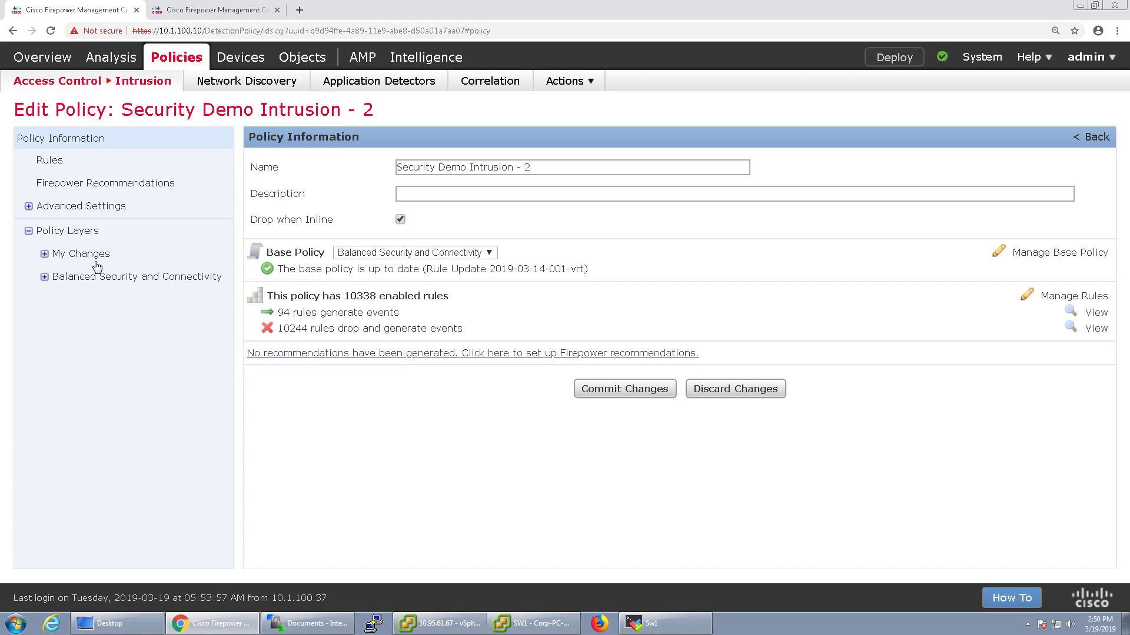
Discard the pending Security Demo Intrusion - 2 changes, then edit the Security Demo Intrusion policy
left_click(723, 400)
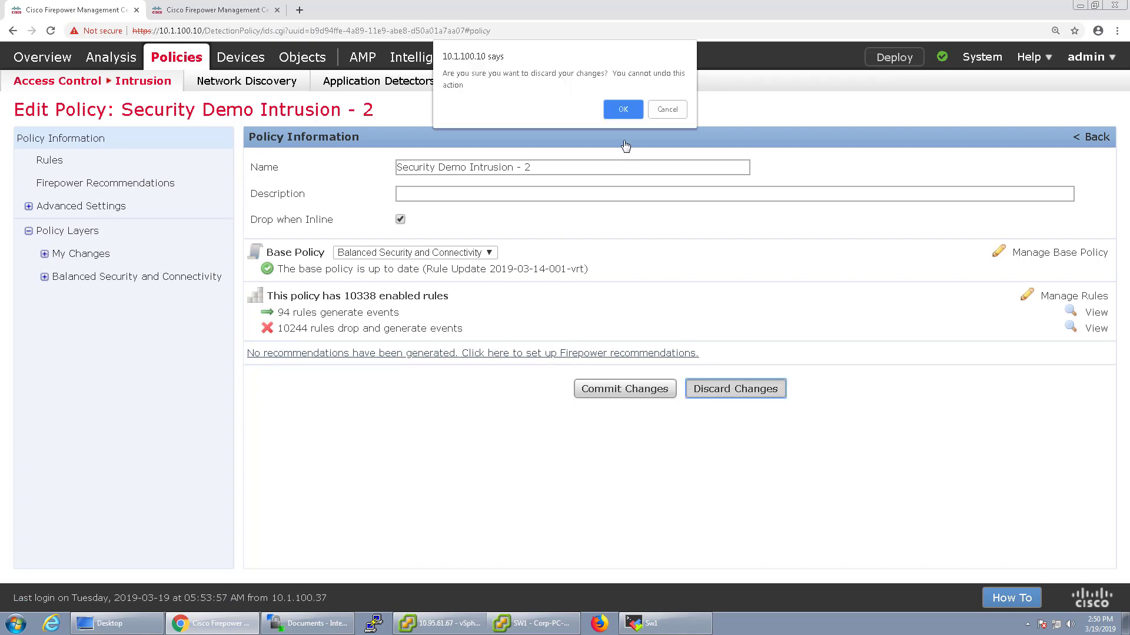
left_click(623, 110)
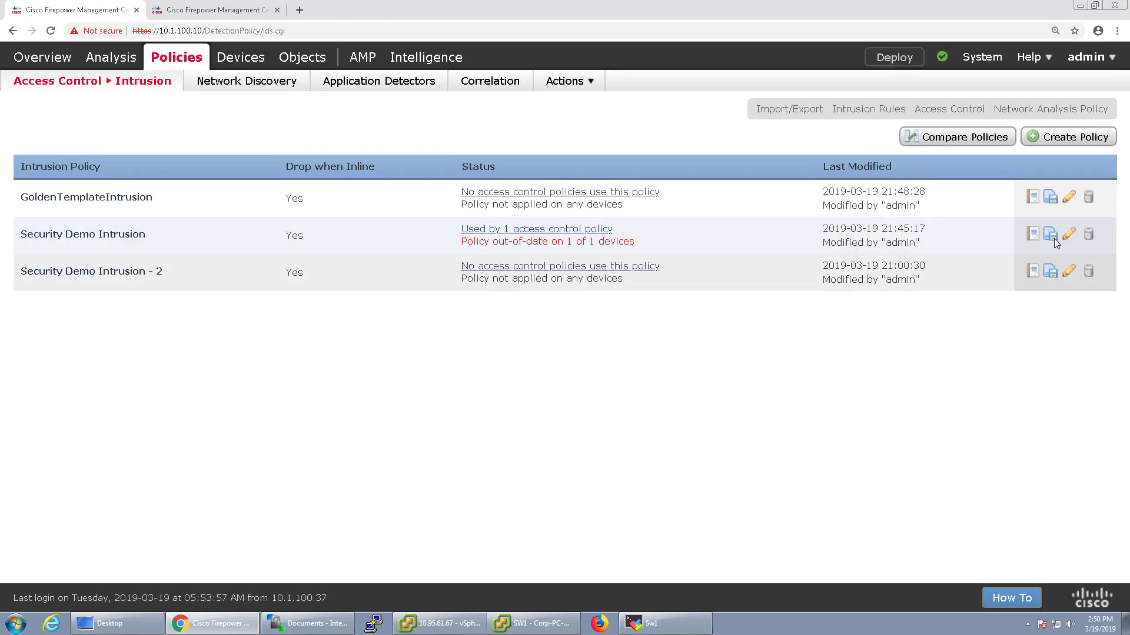
left_click(260, 278)
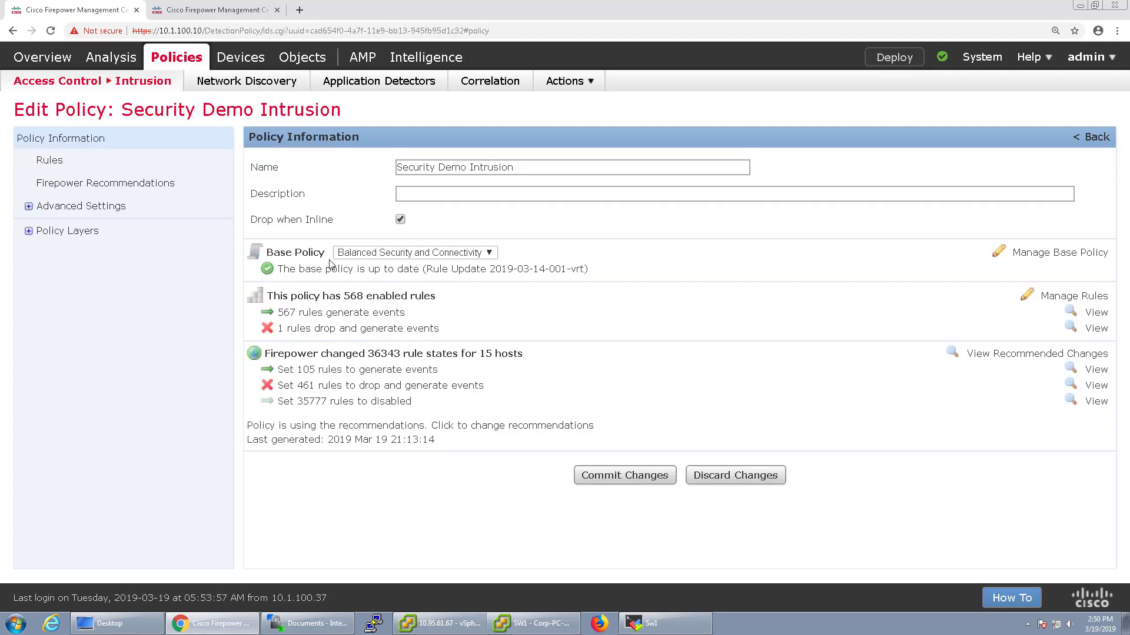
Choose GoldenTemplateIntrusion as the base policy, then switch to the annotation whiteboard
left_click(361, 253)
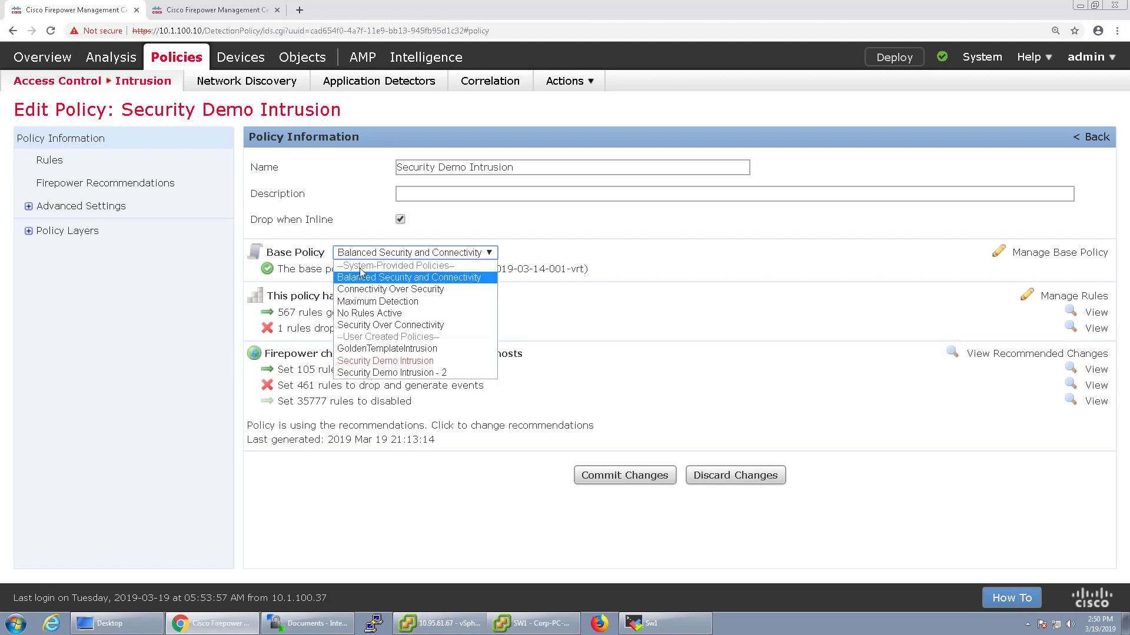
left_click(370, 349)
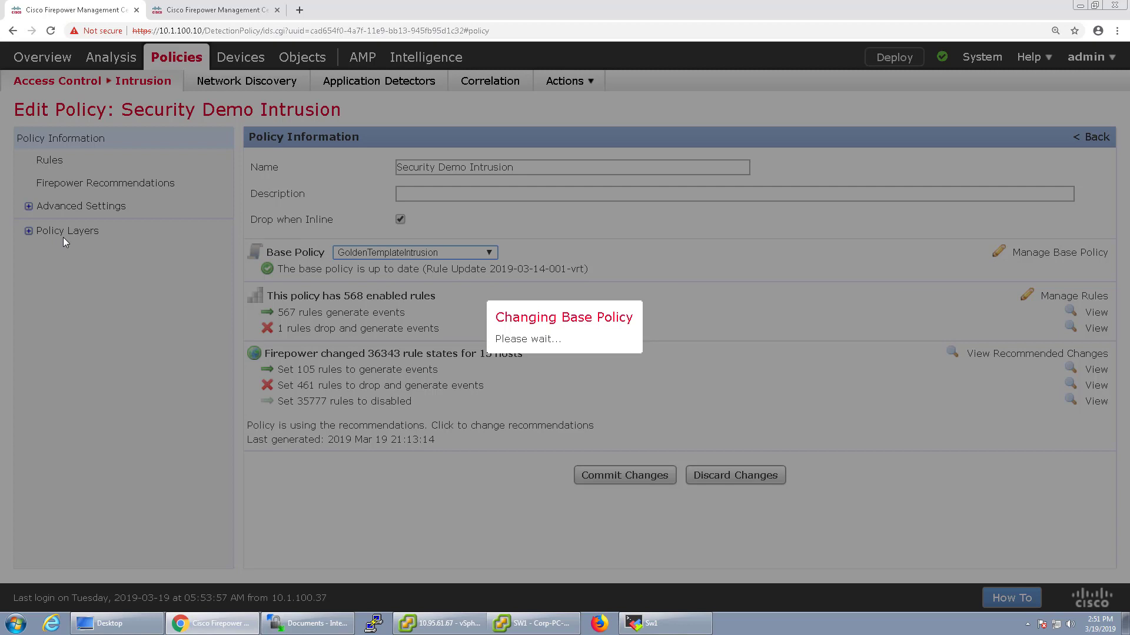
key("alt+Tab")
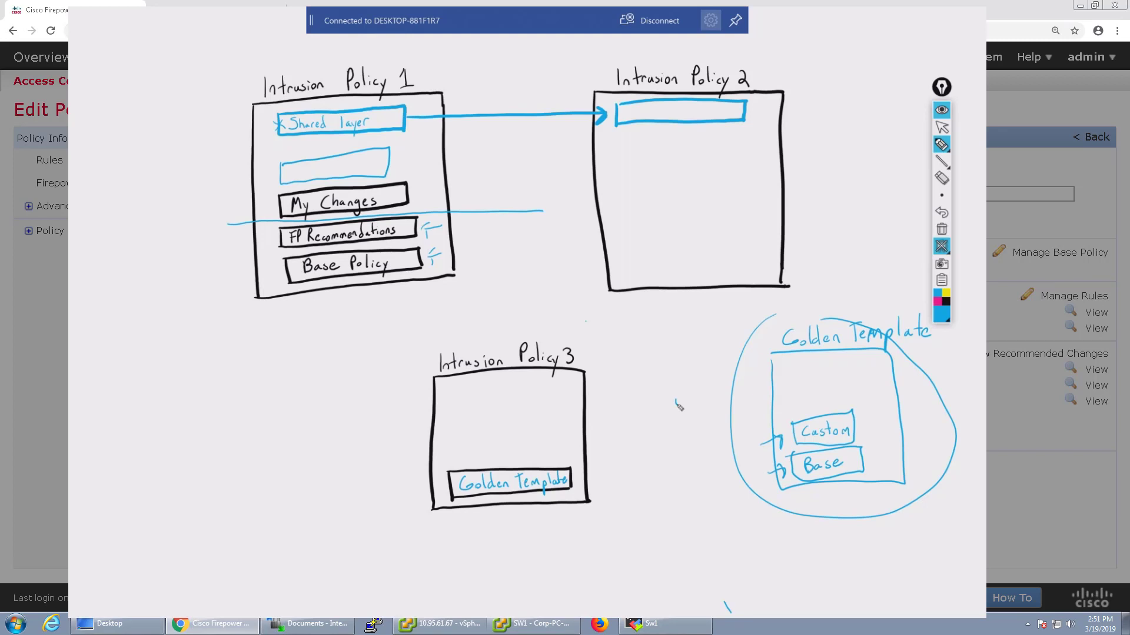
Clear the whiteboard and sketch a base box labelled 50 + Base, Talos
left_click(941, 247)
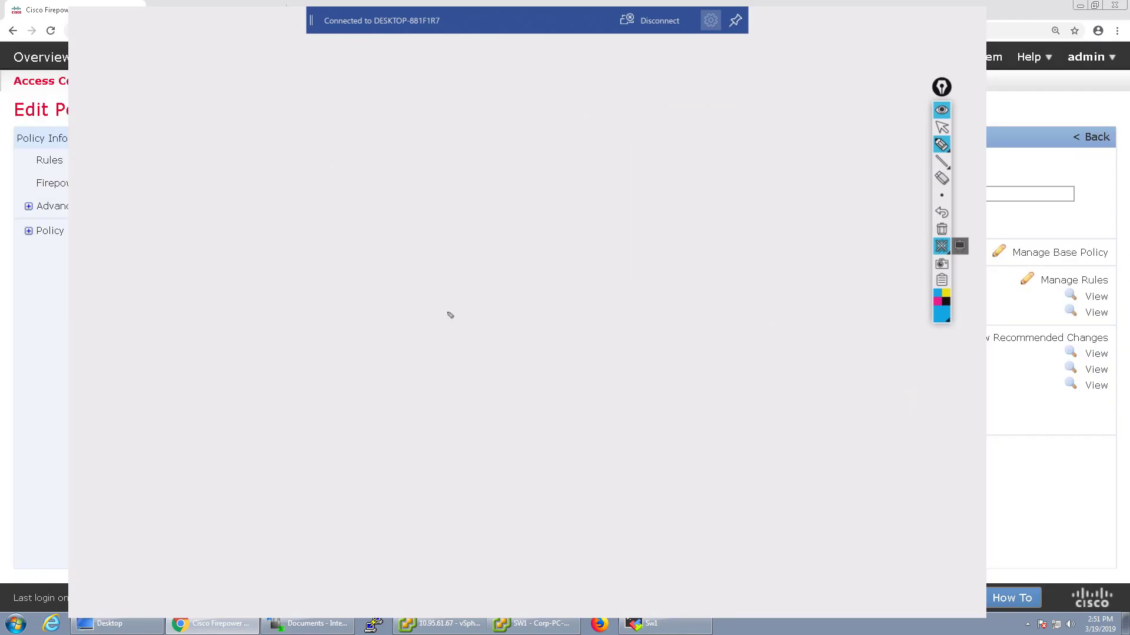
left_click_drag(447, 308, 447, 321)
mouse_move(474, 295)
left_mouse_down()
mouse_move(432, 349)
mouse_move(584, 293)
mouse_move(474, 254)
mouse_move(423, 287)
left_mouse_up()
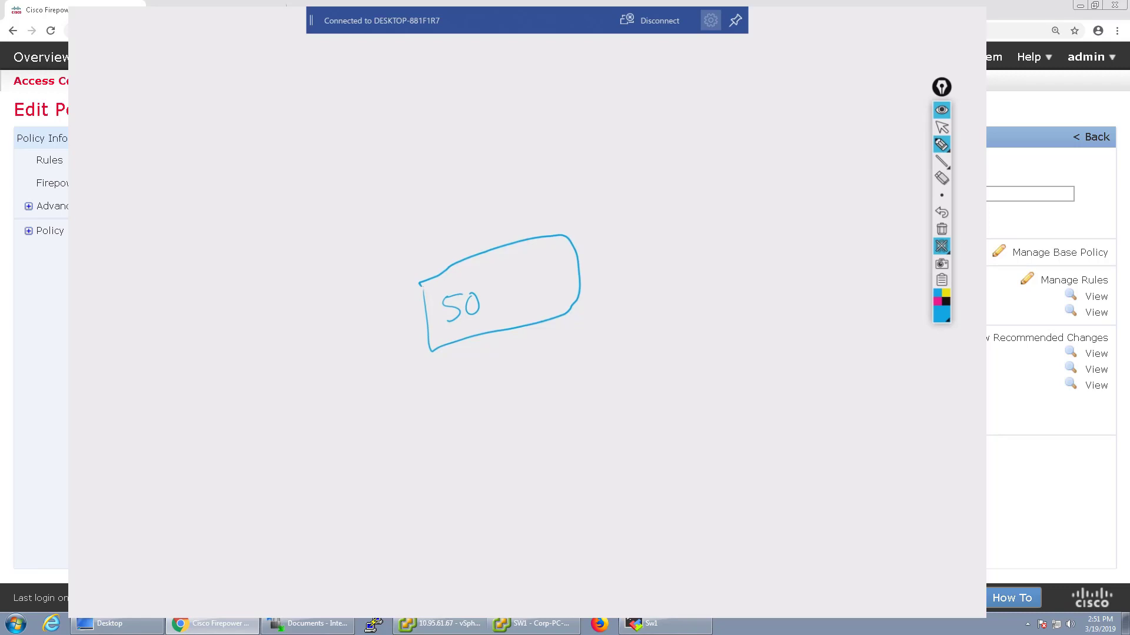
left_click_drag(492, 298, 559, 280)
mouse_move(523, 257)
left_mouse_down()
mouse_move(522, 268)
mouse_move(556, 267)
left_mouse_up()
Draw DC Intrusion, Edge FW and Branch FW policy boxes beside the base box
mouse_move(330, 425)
left_mouse_down()
mouse_move(350, 522)
mouse_move(361, 416)
mouse_move(478, 480)
mouse_move(350, 524)
left_mouse_up()
left_click_drag(369, 418, 372, 445)
left_click_drag(406, 421, 412, 430)
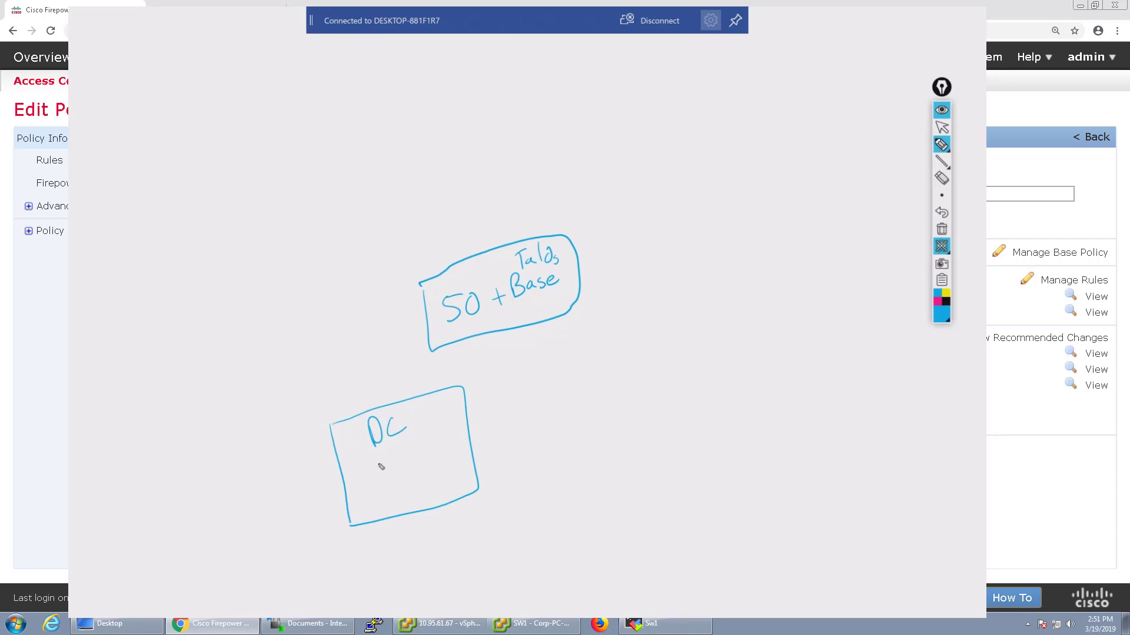
mouse_move(372, 463)
left_mouse_down()
mouse_move(375, 482)
mouse_move(393, 472)
left_mouse_up()
mouse_move(396, 459)
left_mouse_down()
mouse_move(400, 475)
mouse_move(450, 454)
left_mouse_up()
mouse_move(562, 364)
left_mouse_down()
mouse_move(701, 429)
mouse_move(571, 366)
mouse_move(582, 383)
mouse_move(637, 360)
mouse_move(601, 407)
mouse_move(634, 377)
left_mouse_up()
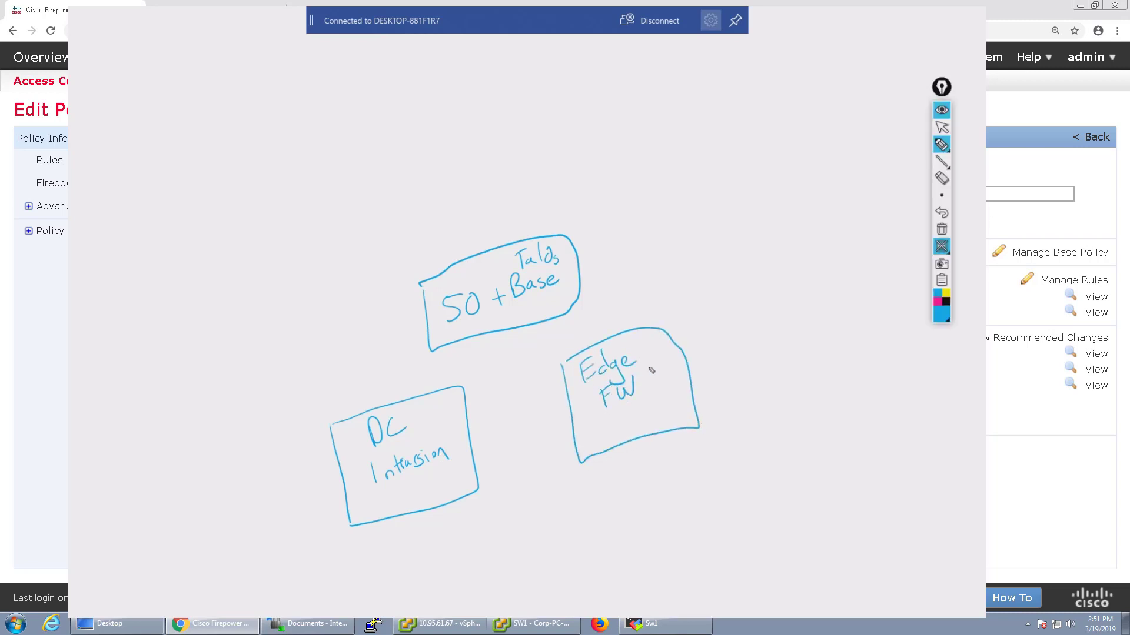
mouse_move(737, 301)
left_mouse_down()
mouse_move(852, 373)
mouse_move(796, 283)
mouse_move(735, 301)
mouse_move(782, 315)
mouse_move(817, 311)
mouse_move(820, 297)
mouse_move(827, 307)
mouse_move(801, 326)
mouse_move(818, 321)
left_mouse_up()
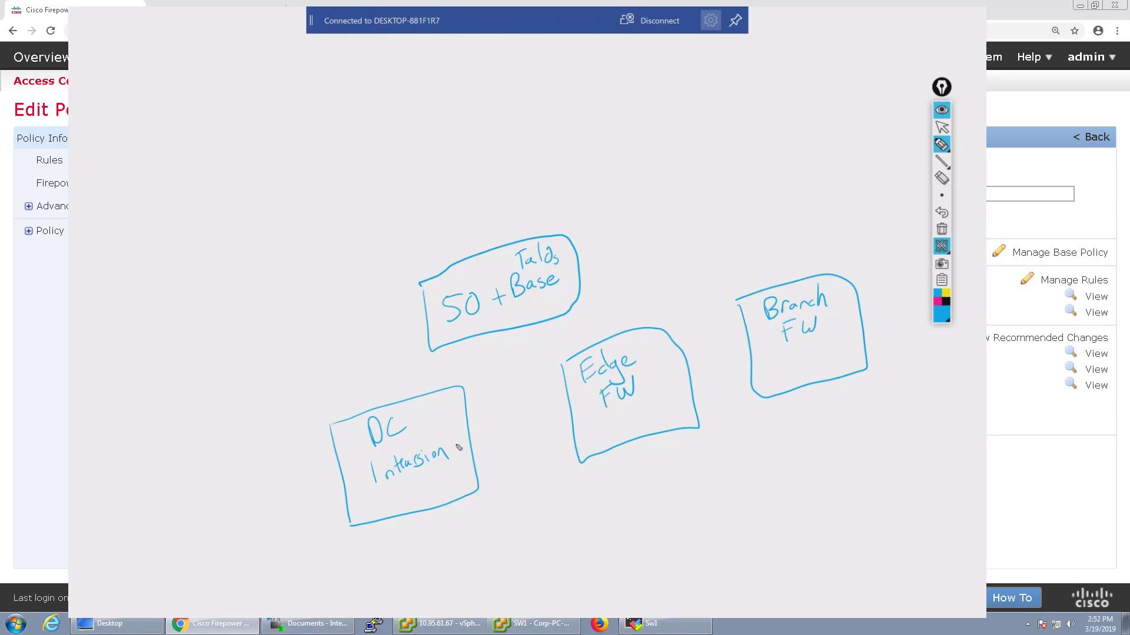
mouse_move(449, 419)
left_mouse_down()
mouse_move(481, 411)
mouse_move(484, 428)
left_mouse_up()
mouse_move(666, 360)
left_mouse_down()
mouse_move(693, 351)
mouse_move(699, 366)
left_mouse_up()
mouse_move(846, 308)
left_mouse_down()
mouse_move(874, 302)
mouse_move(869, 319)
left_mouse_up()
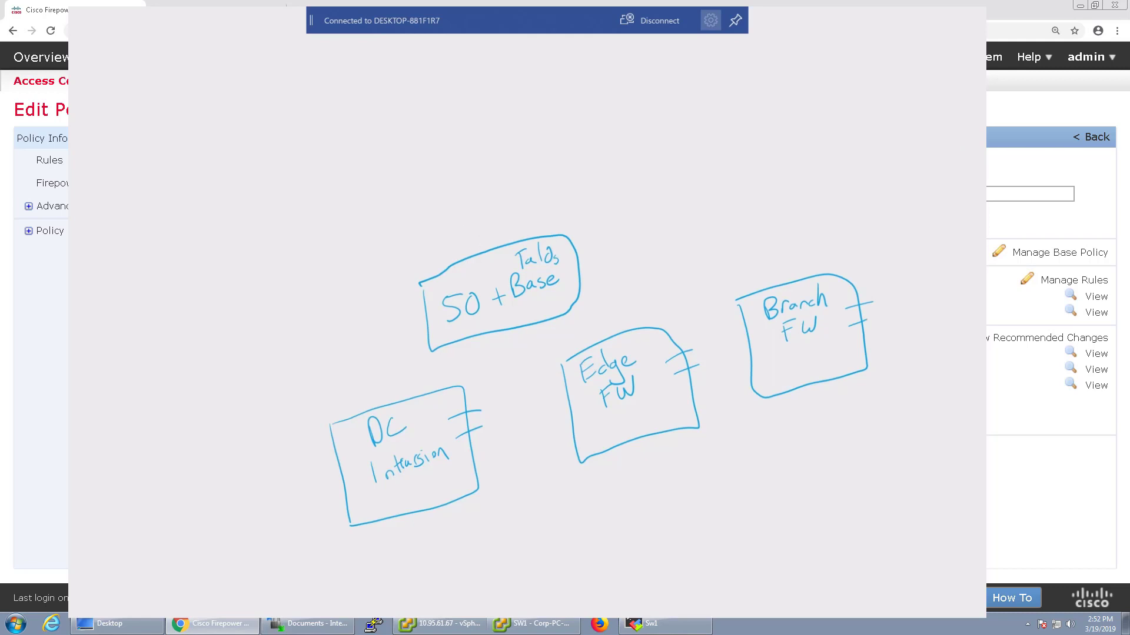
Circle the Talos base box as Golden and add GT boxes to DC Intrusion, Edge FW, Branch FW
mouse_move(445, 221)
left_mouse_down()
mouse_move(518, 360)
mouse_move(457, 224)
left_mouse_up()
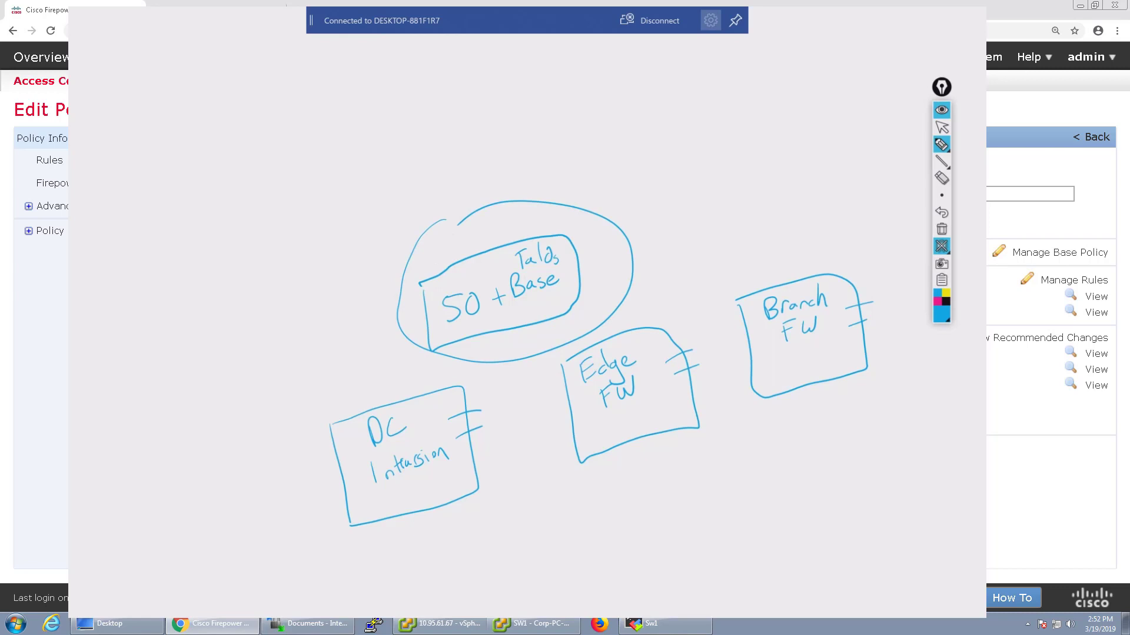
mouse_move(456, 250)
left_mouse_down()
mouse_move(461, 260)
mouse_move(468, 243)
mouse_move(502, 242)
left_mouse_up()
mouse_move(363, 499)
left_mouse_down()
mouse_move(419, 507)
mouse_move(452, 471)
mouse_move(362, 496)
mouse_move(404, 500)
mouse_move(415, 486)
left_mouse_up()
mouse_move(602, 422)
left_mouse_down()
mouse_move(659, 423)
mouse_move(605, 439)
mouse_move(630, 428)
left_mouse_up()
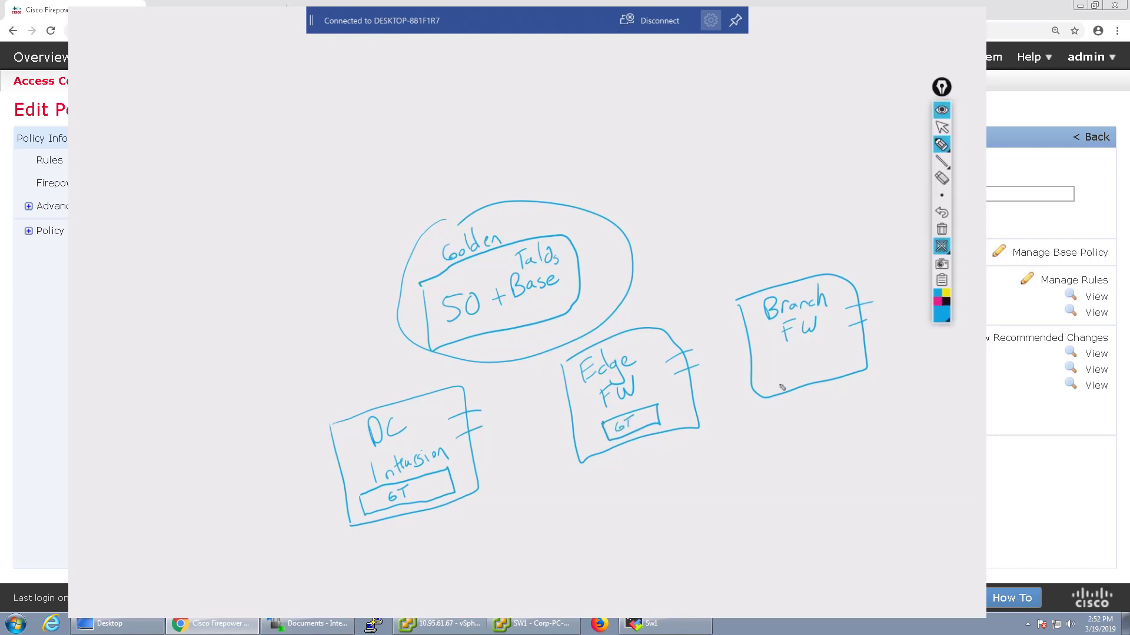
mouse_move(775, 370)
left_mouse_down()
mouse_move(777, 382)
mouse_move(844, 364)
mouse_move(823, 351)
mouse_move(777, 368)
mouse_move(802, 372)
left_mouse_up()
left_click_drag(810, 365, 822, 358)
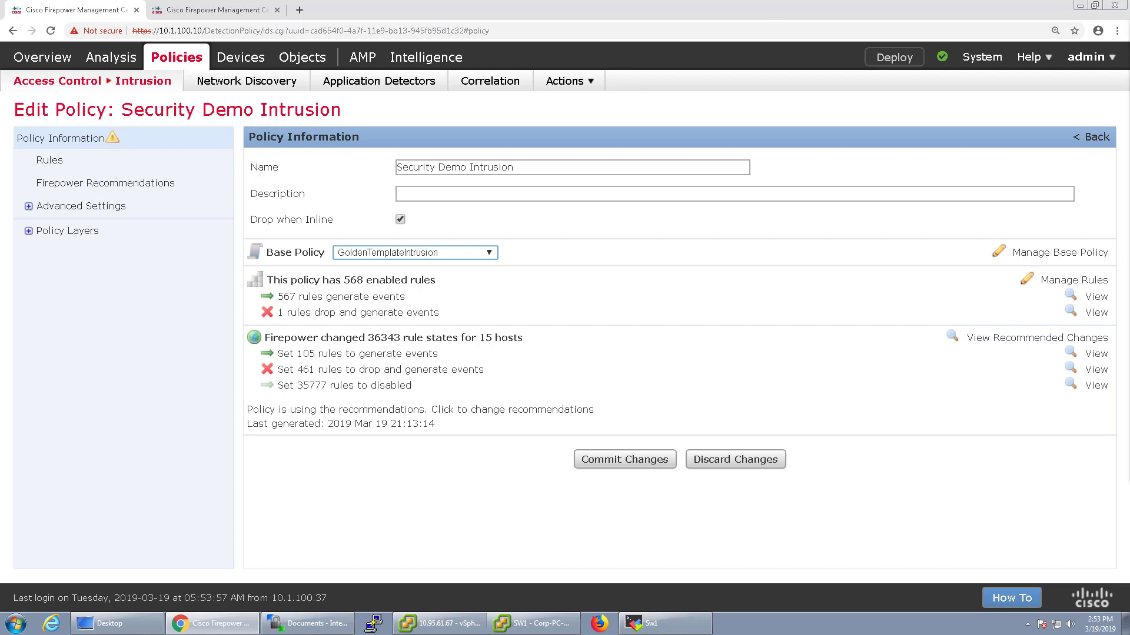
Delete the Shared-Policy-Test layer from the Policy Layers overview and confirm
left_click(28, 206)
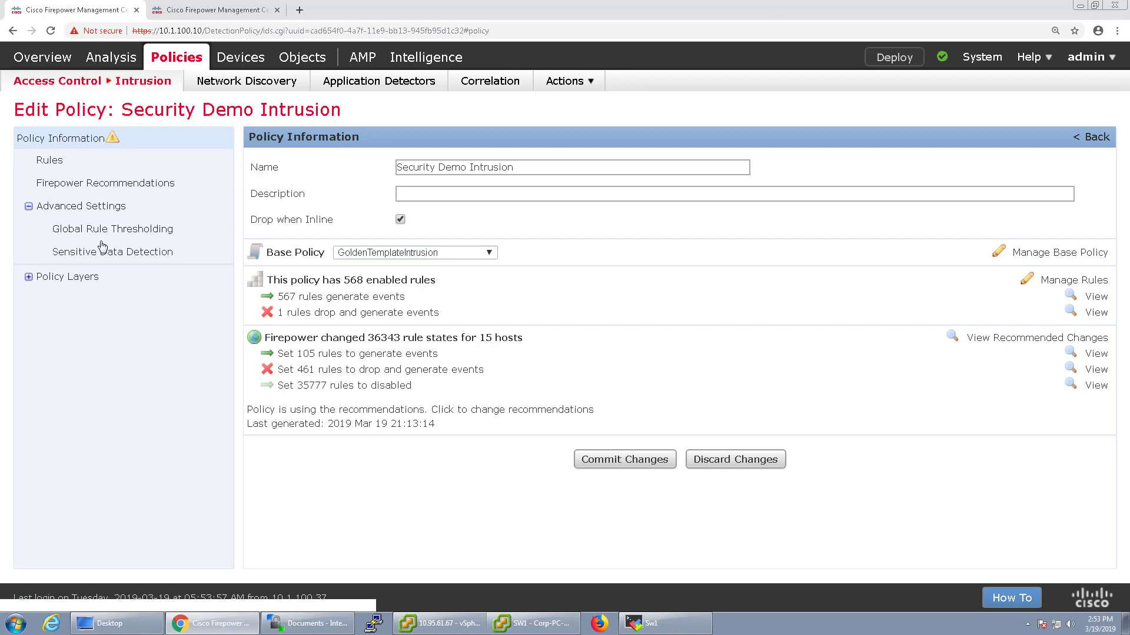
left_click_drag(41, 270, 28, 279)
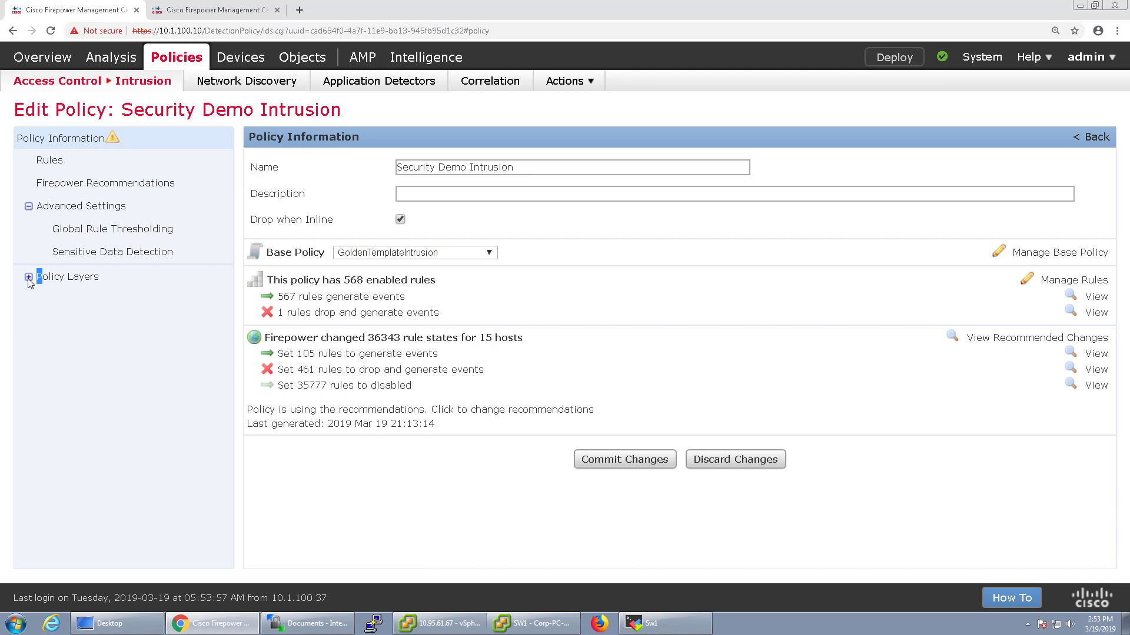
left_click(28, 278)
left_click(65, 299)
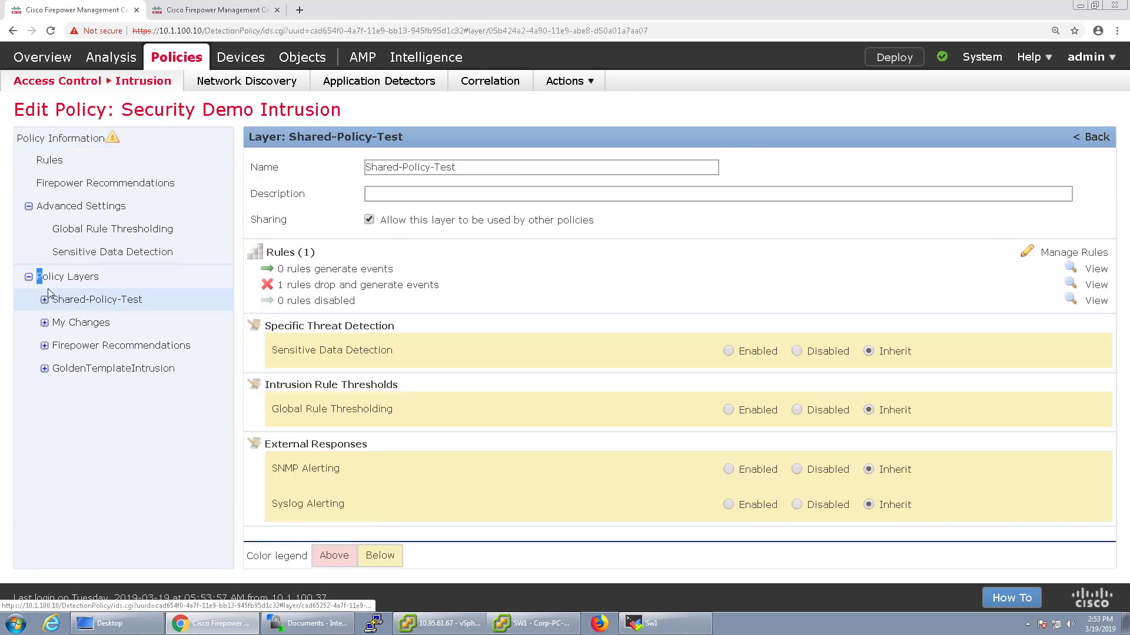
left_click(78, 277)
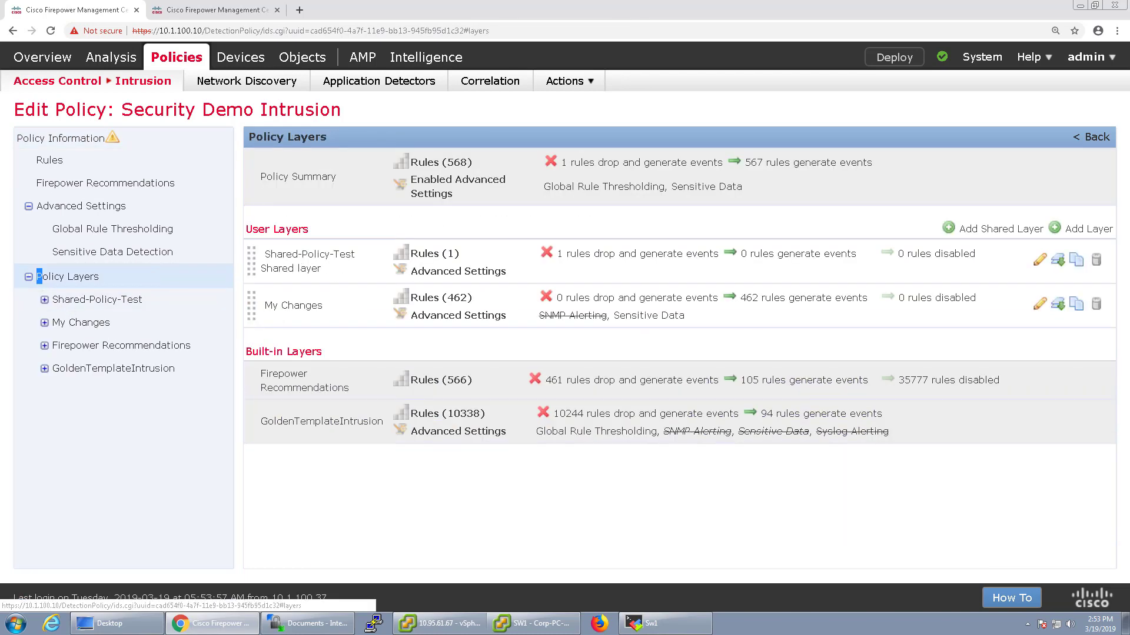
left_click(1095, 259)
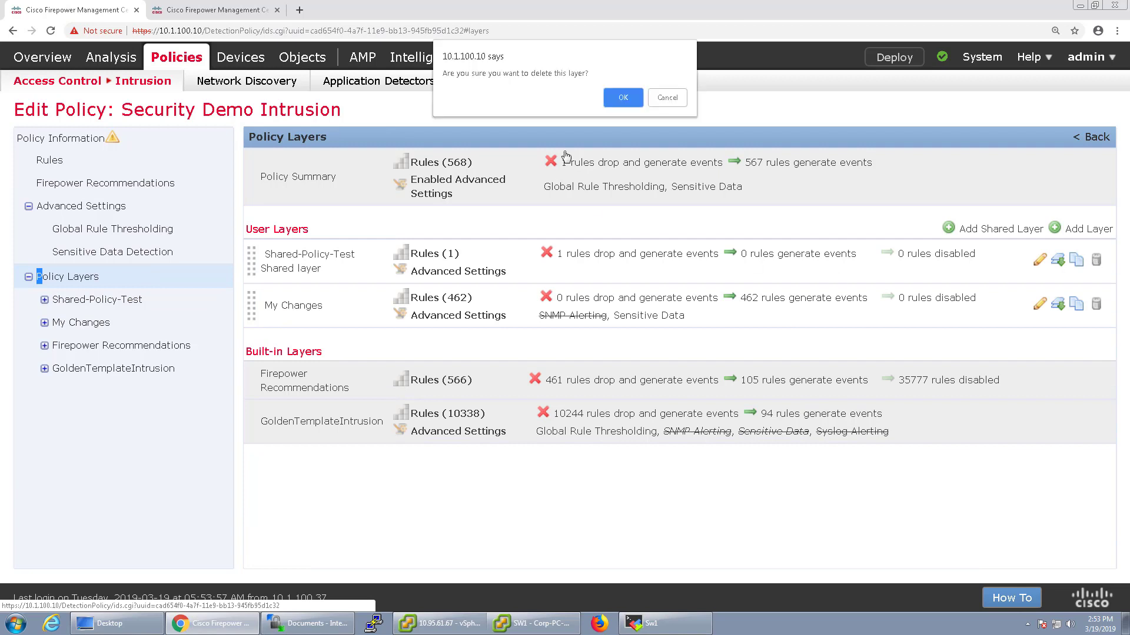
left_click(609, 101)
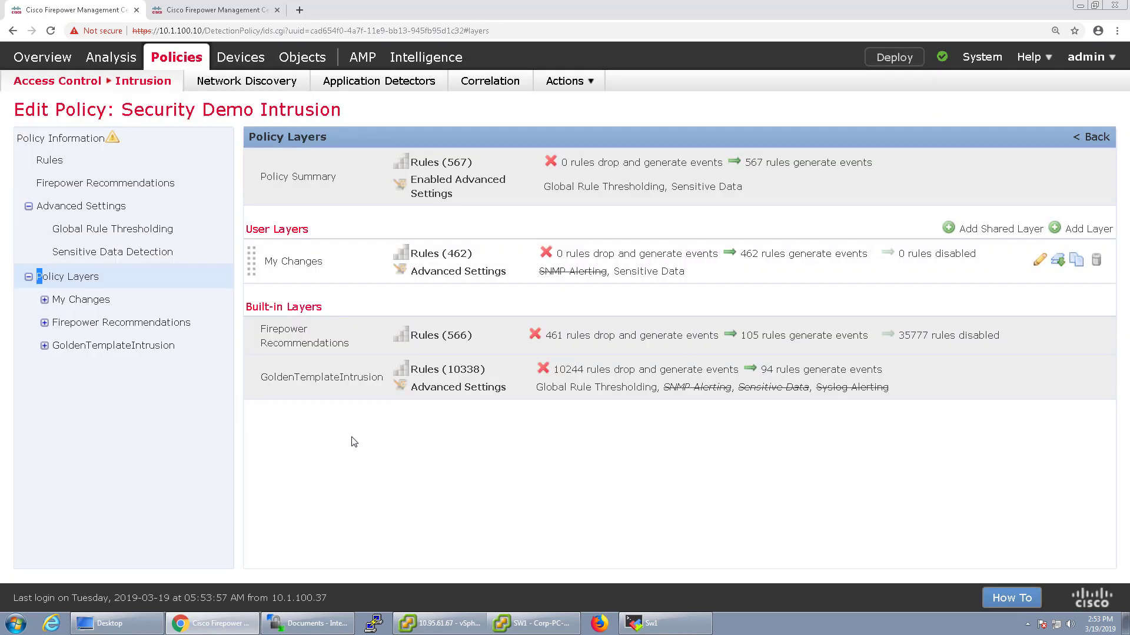
Filter the My Changes layer's rules by Rule Content SID 408
left_click(68, 301)
left_click(37, 303)
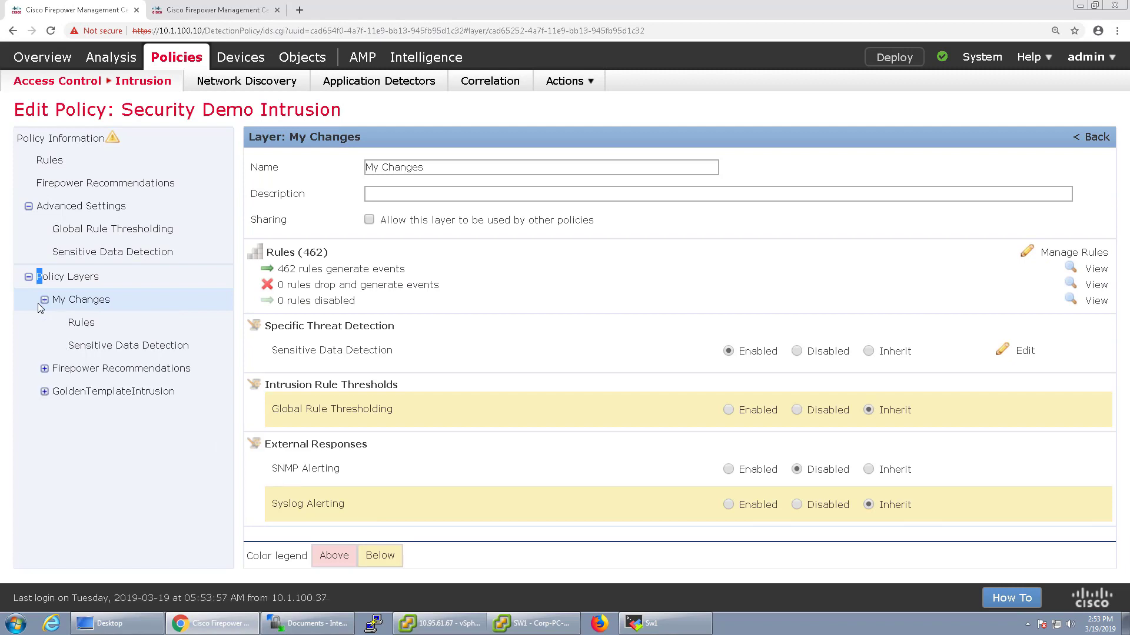
left_click(76, 328)
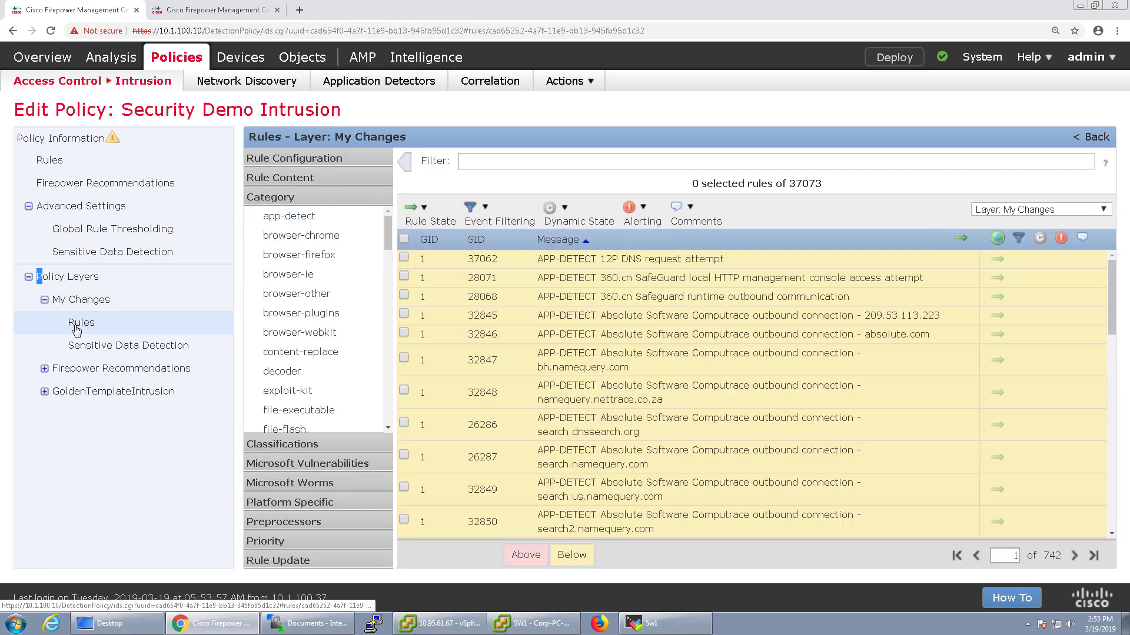
left_click(294, 178)
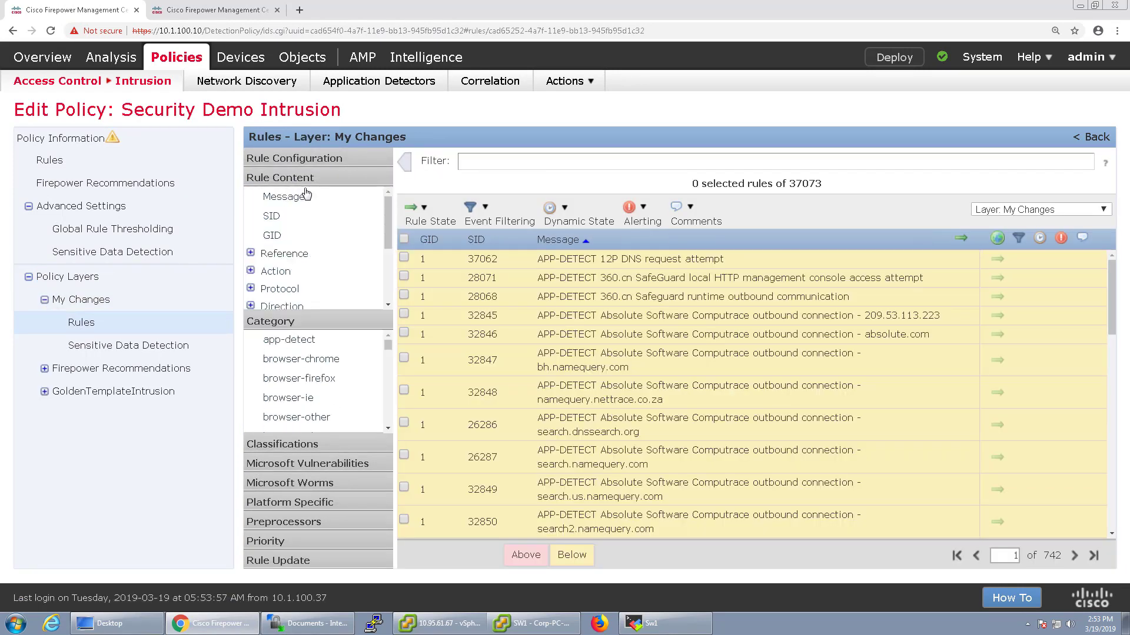
left_click(273, 217)
left_click(535, 322)
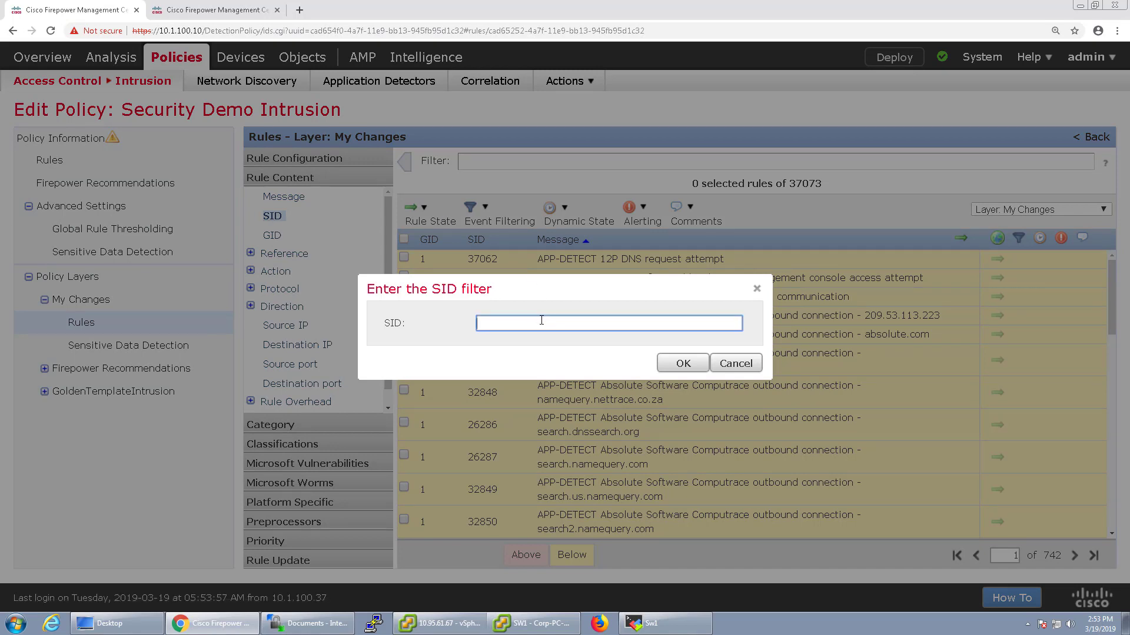
type("408")
left_click(660, 368)
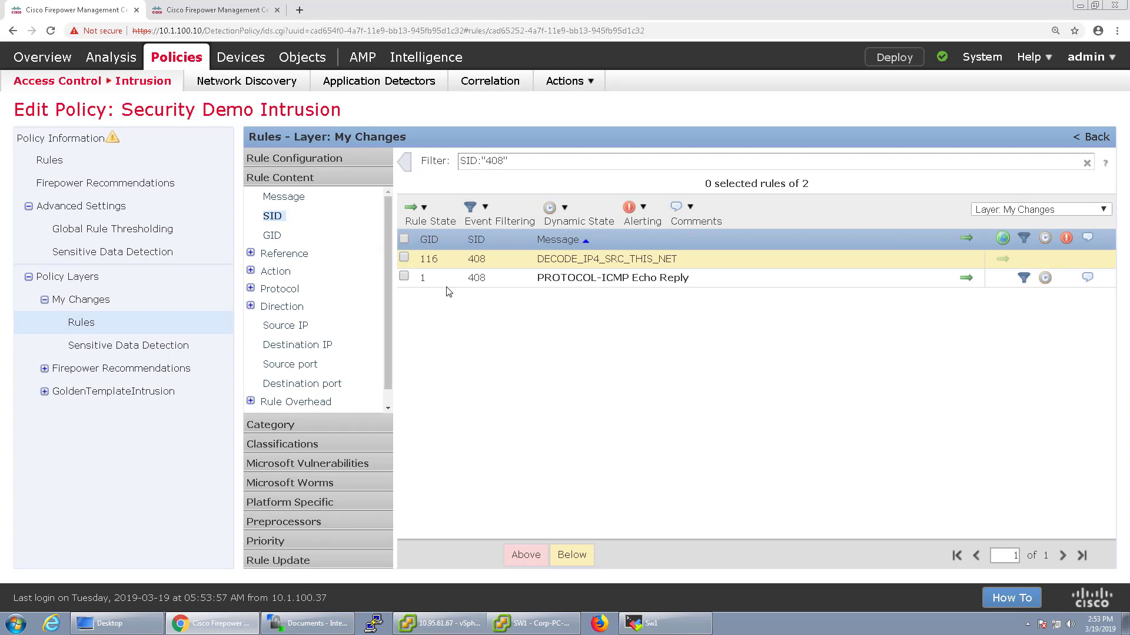
Remove the thresholds from the 1:408 PROTOCOL-ICMP Echo Reply rule
left_click(403, 276)
left_click(513, 227)
left_click(495, 246)
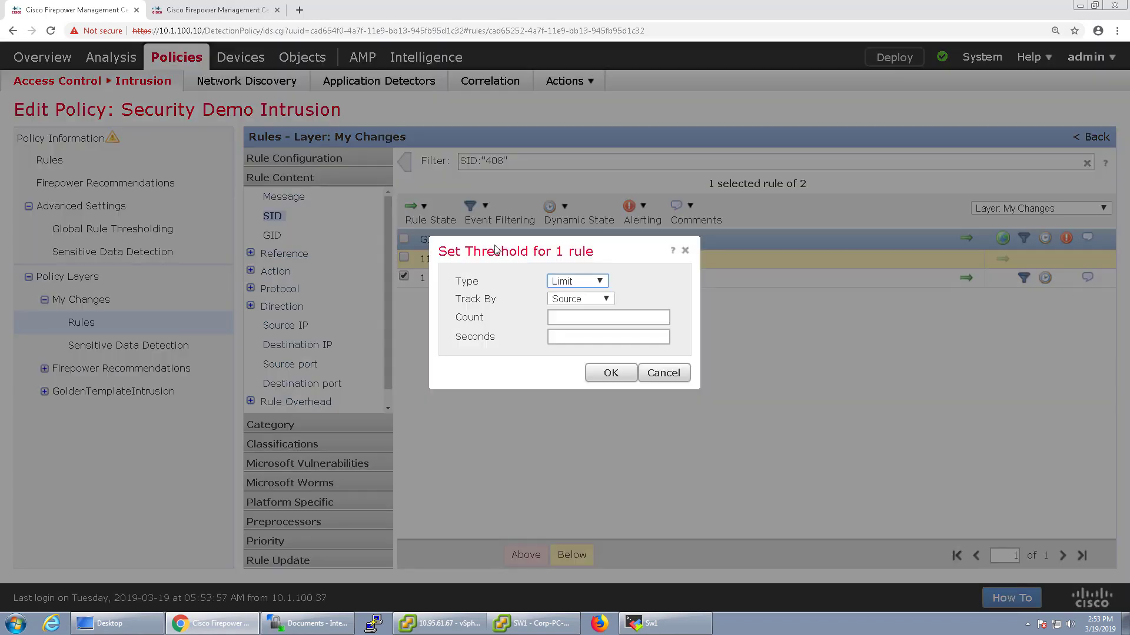
left_click(653, 373)
left_click(500, 219)
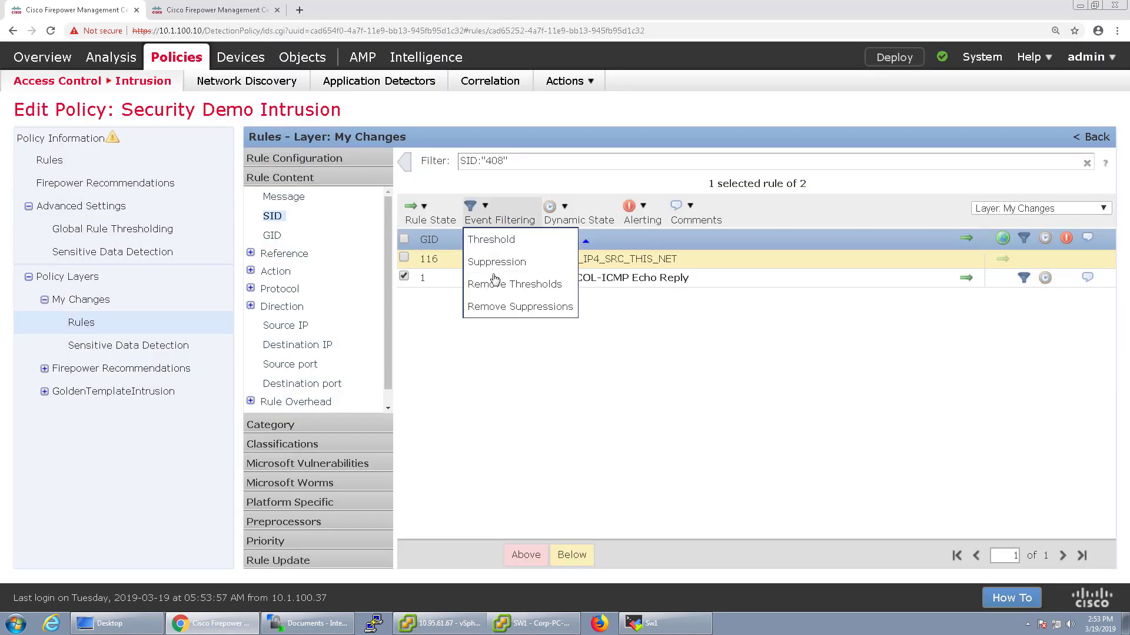
left_click(495, 282)
left_click(625, 97)
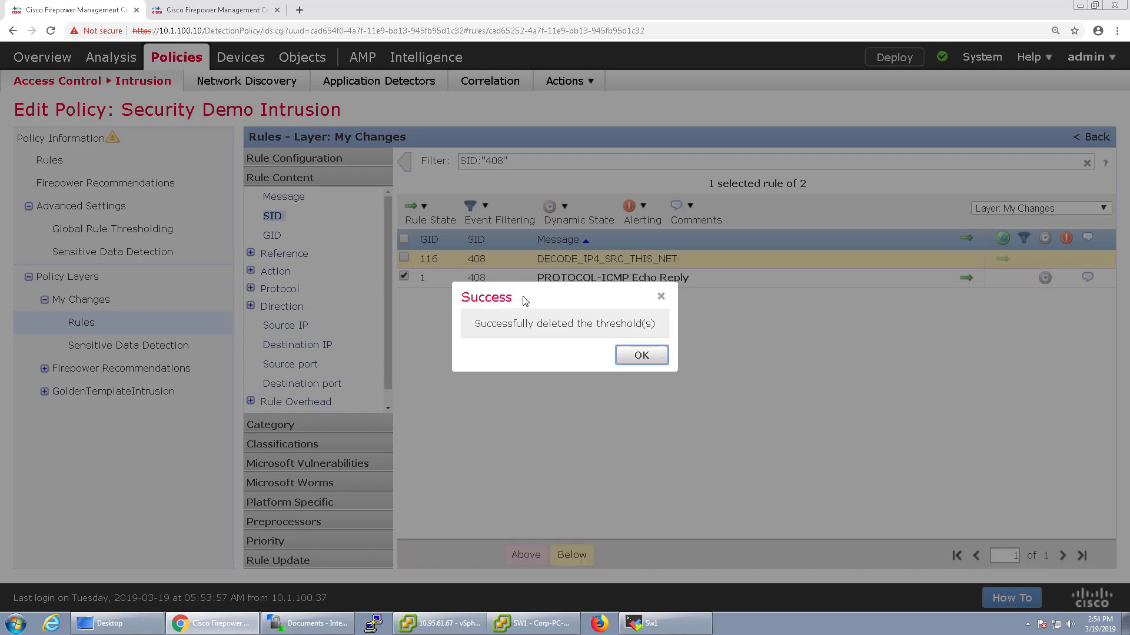
left_click(639, 355)
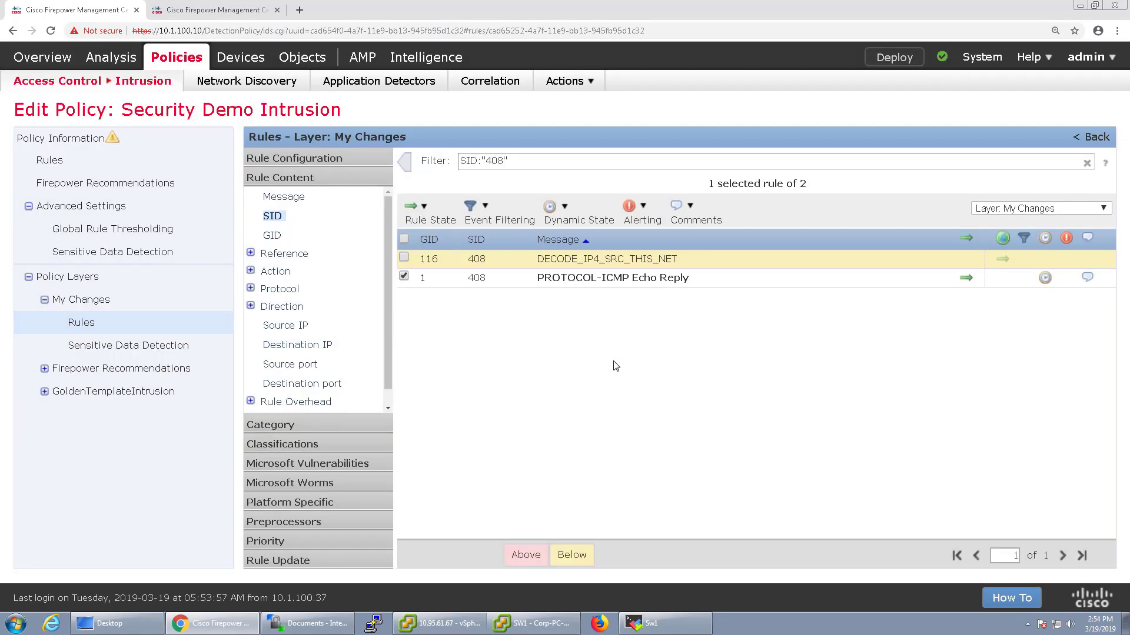